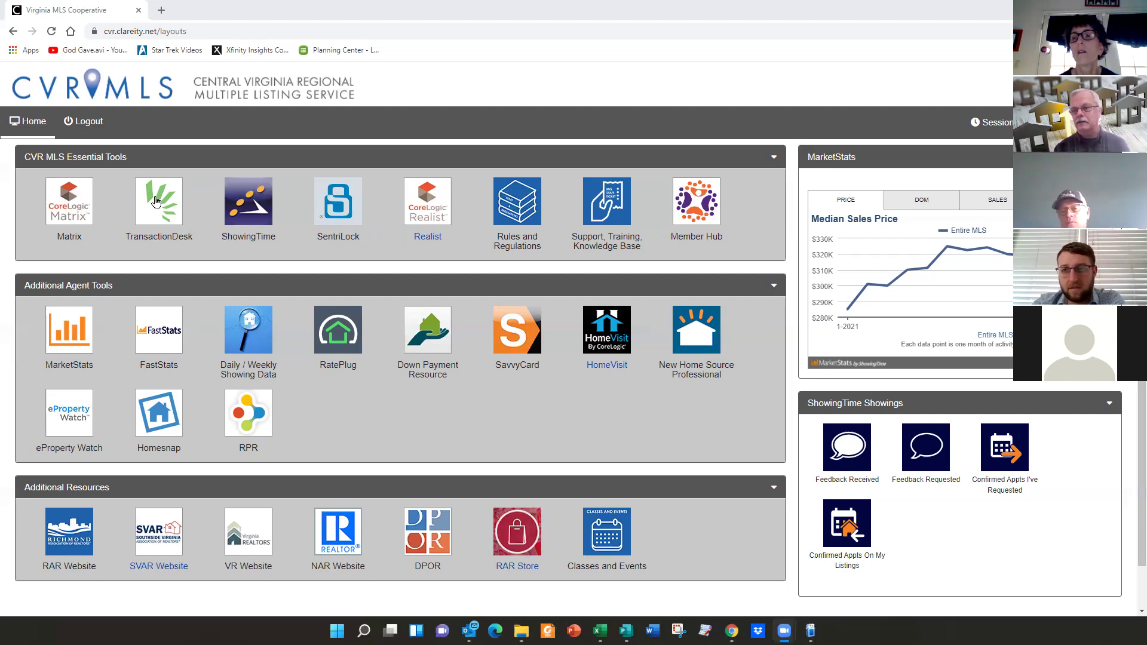
- Open Matrix in a new tab from the CVR MLS Essential Tools
left_click(71, 193)
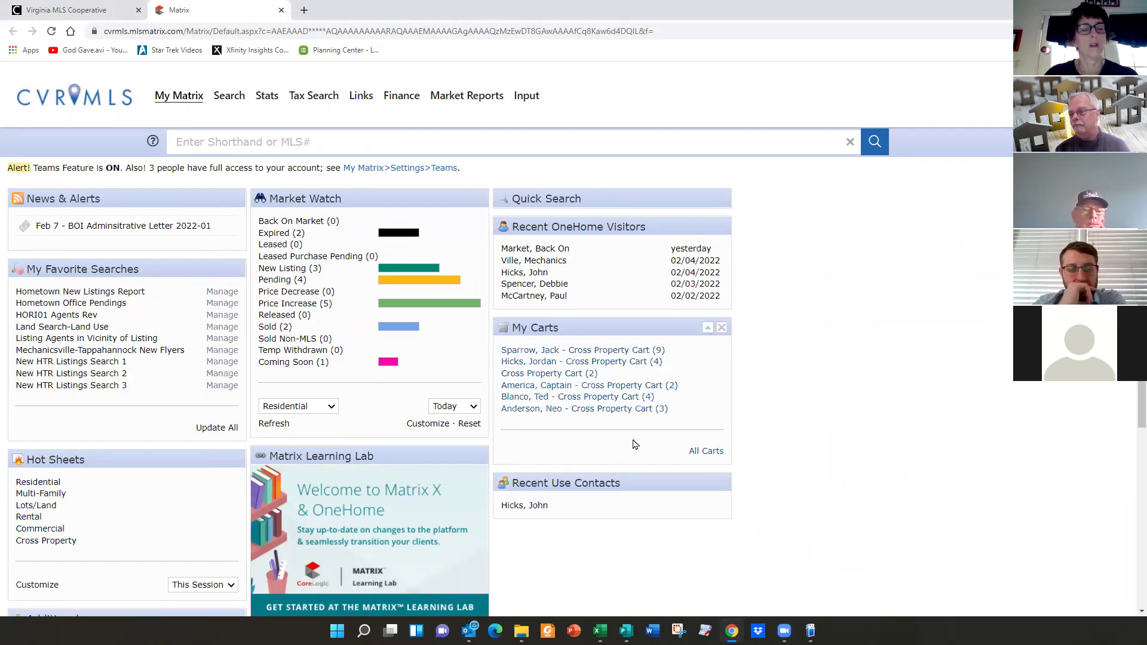
- List Market Watch's 3 new listings in Hanover, King William and New Kent
left_click(285, 270)
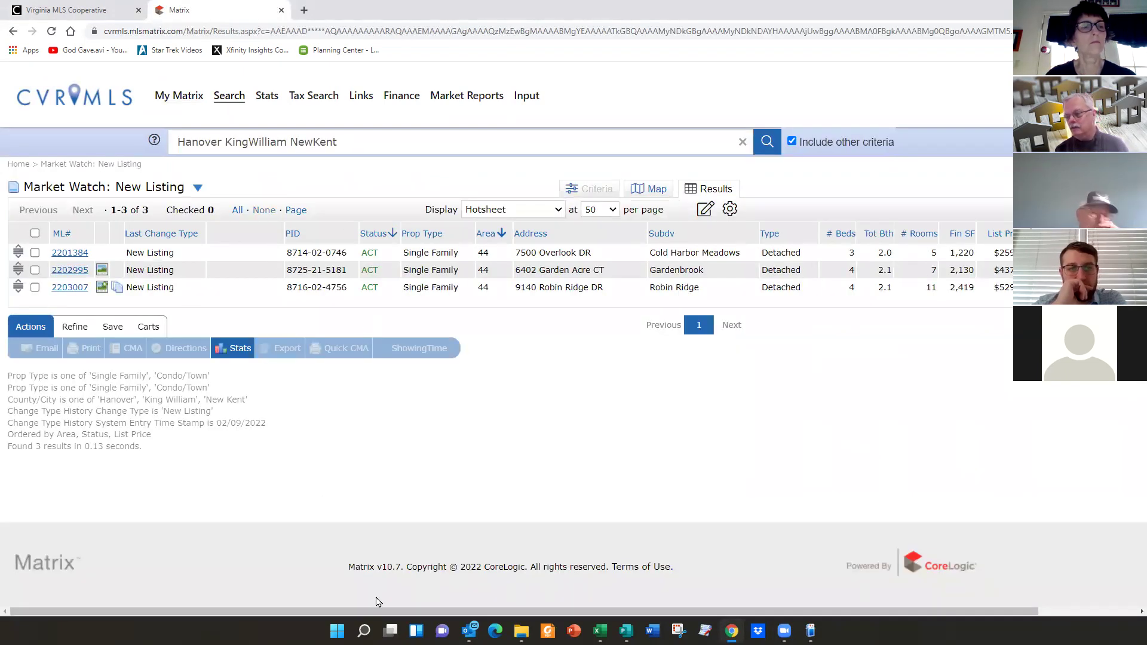
left_click_drag(383, 612, 481, 612)
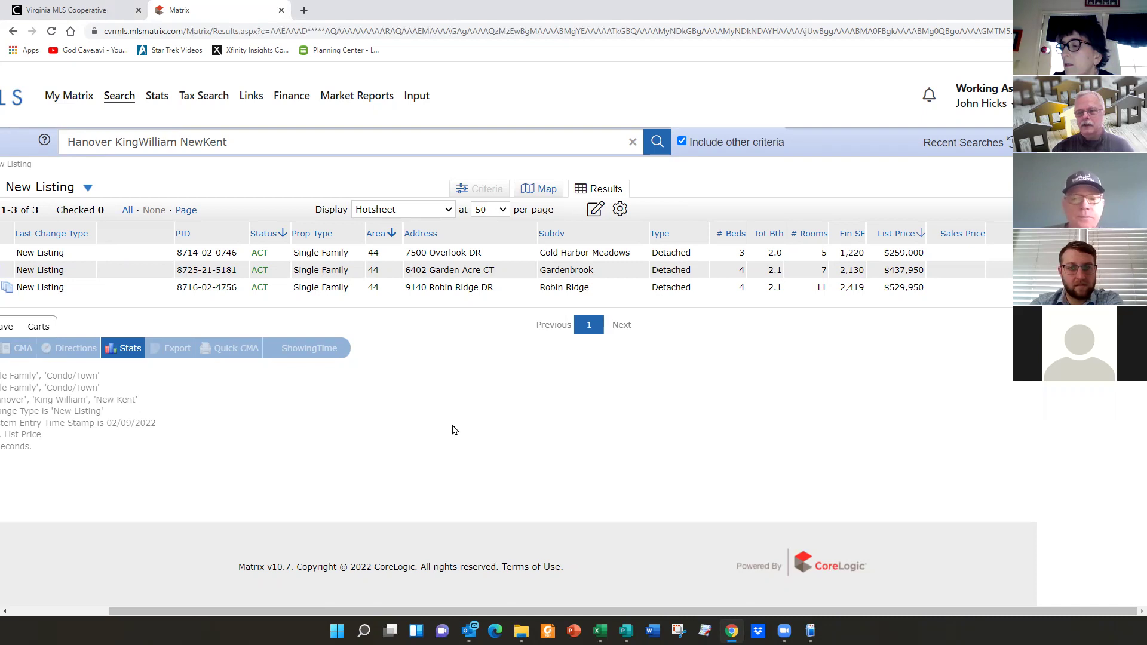
left_click_drag(588, 610, 296, 574)
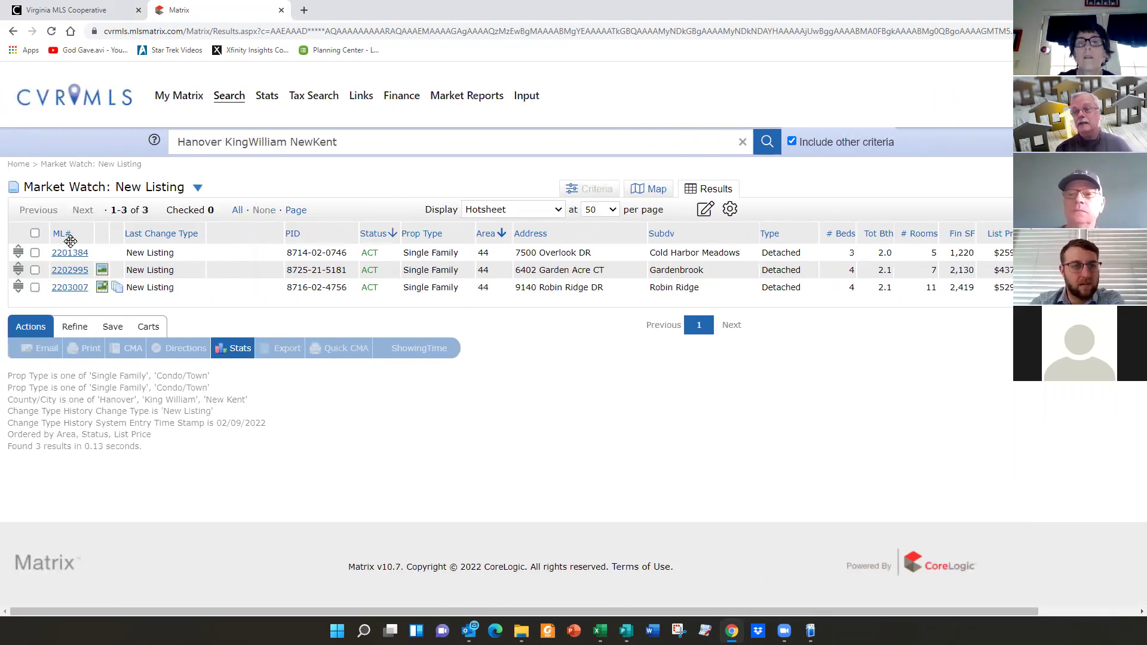
left_click(70, 253)
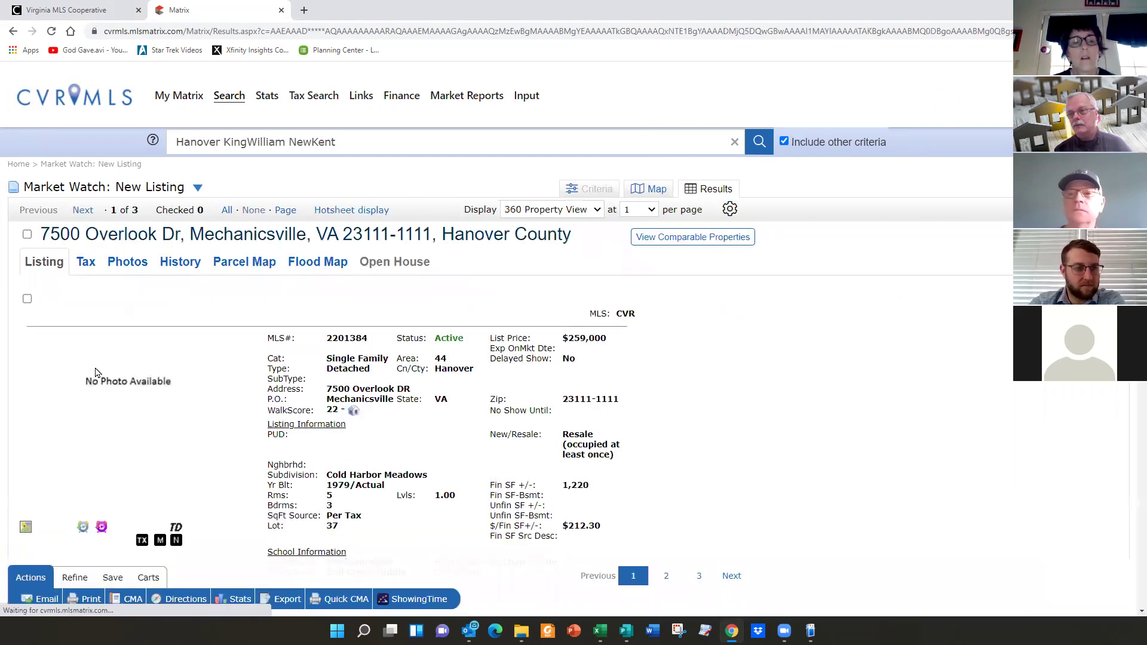
scroll(382, 375, "down", 2)
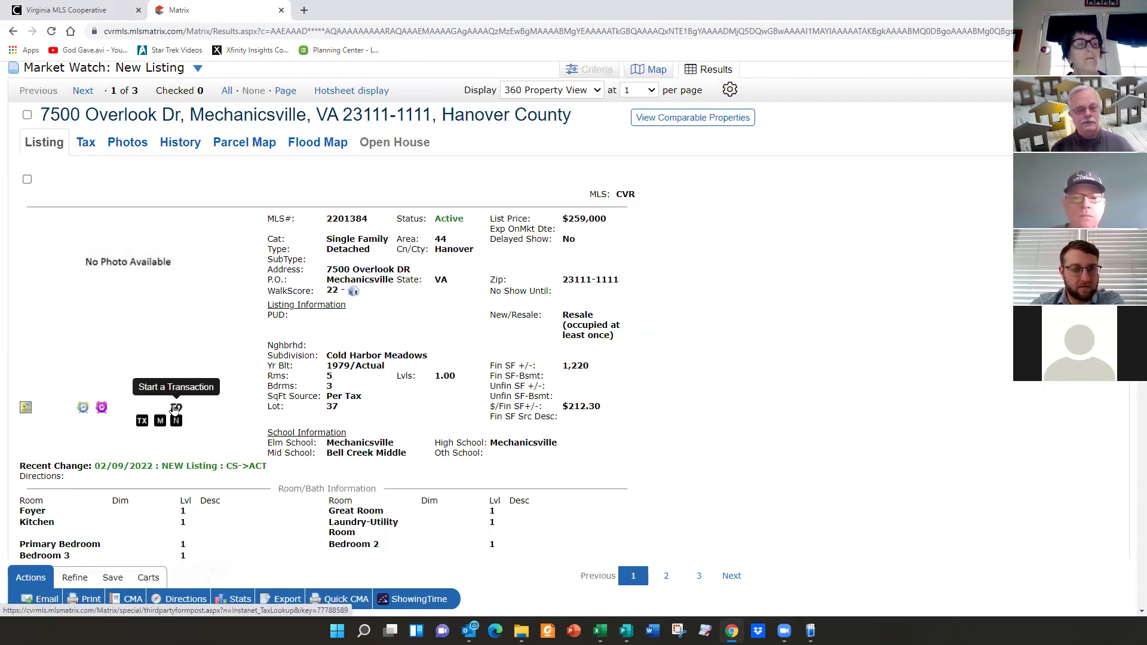
scroll(371, 356, "up", 2)
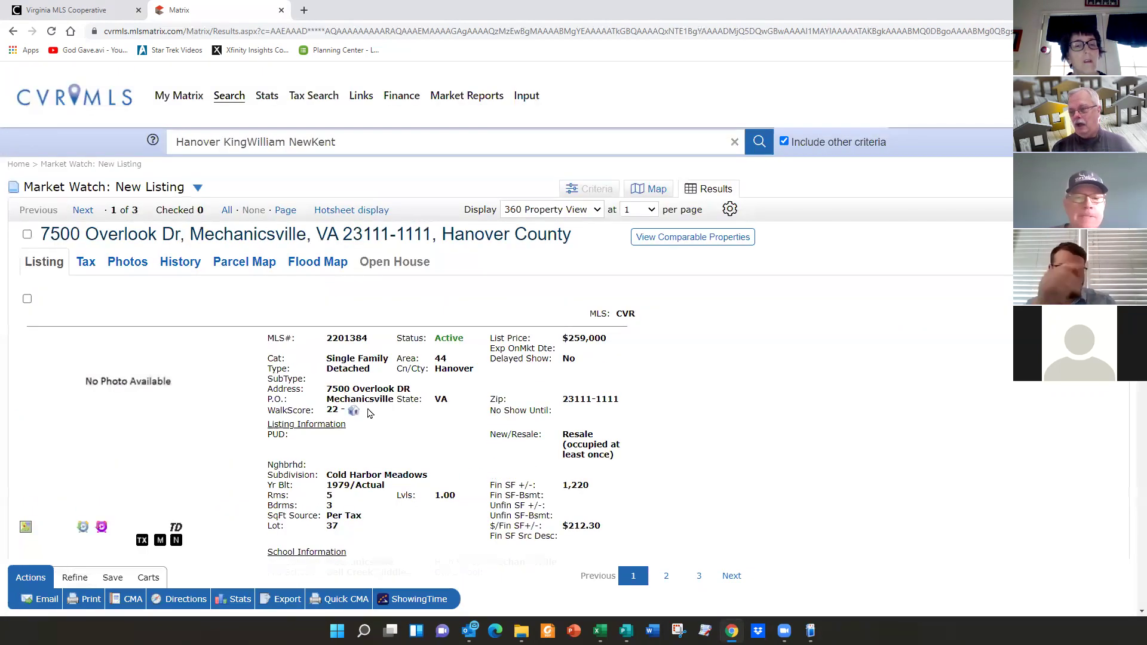
mouse_move(182, 98)
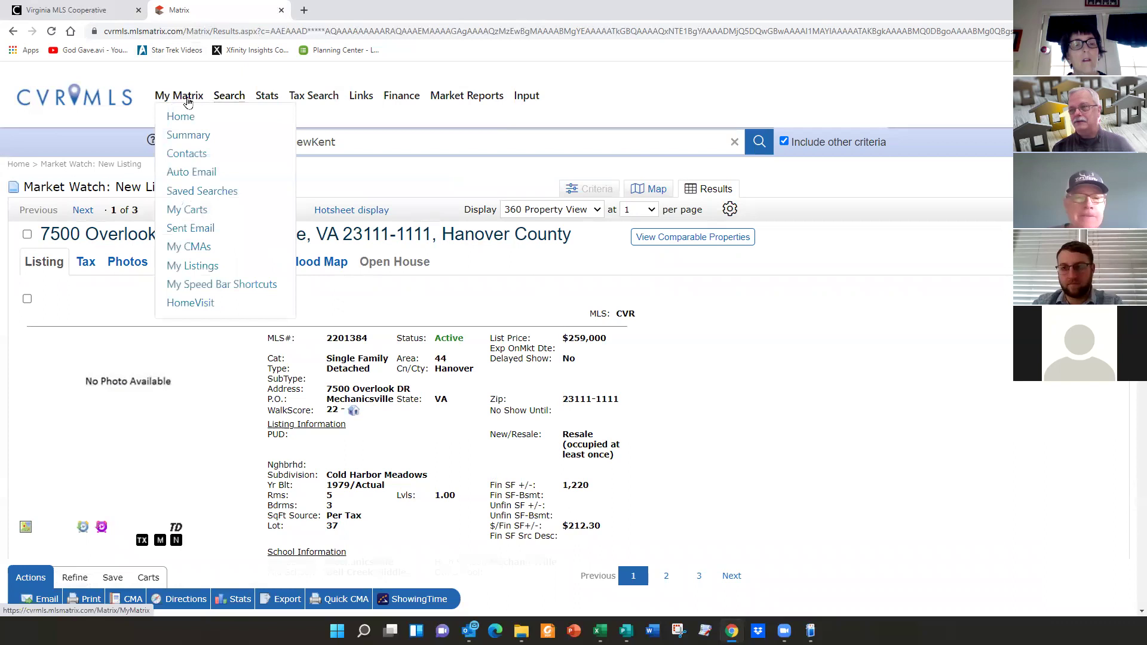
- Return to the Matrix home page, then go to the Links page
left_click(184, 117)
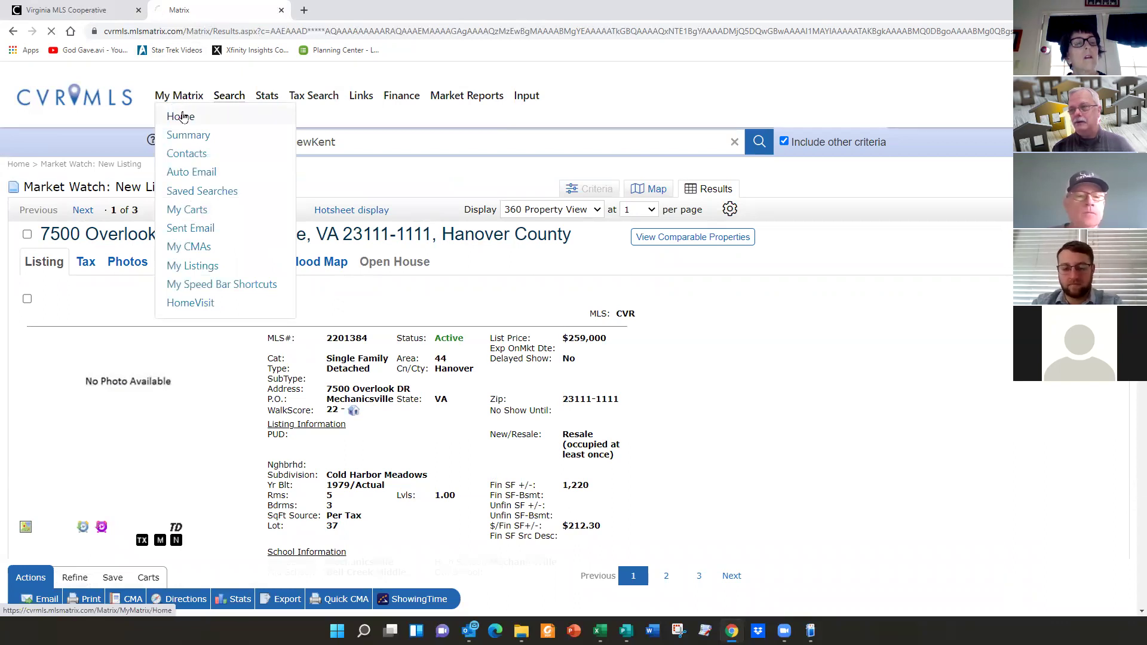
scroll(374, 410, "down", 4)
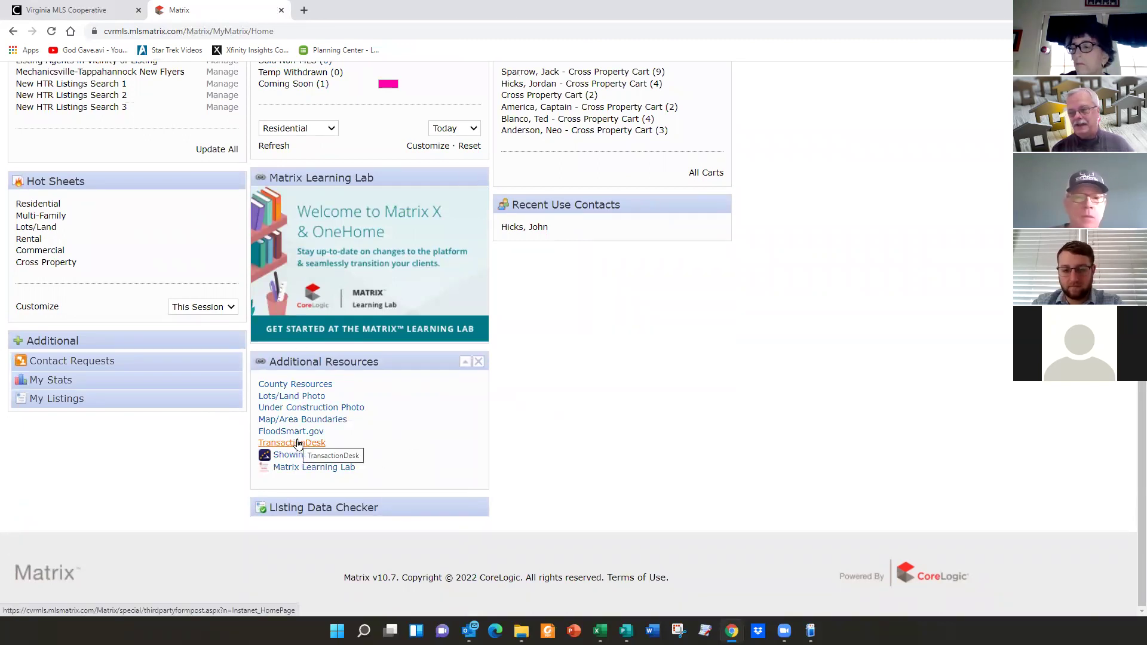
scroll(466, 418, "up", 4)
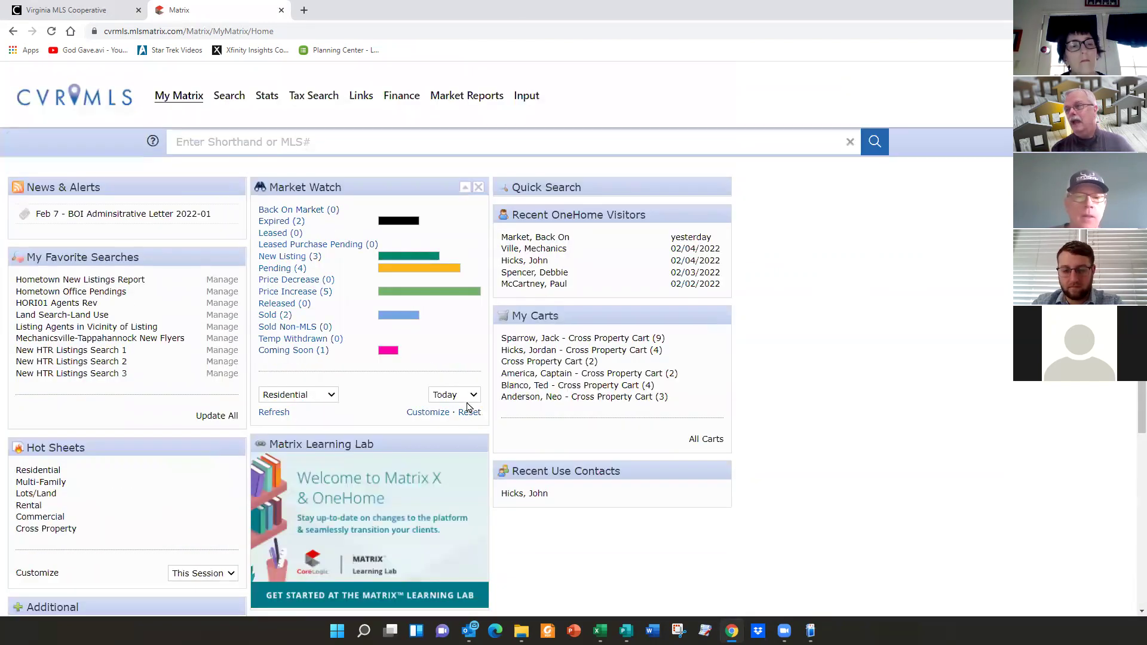
left_click(359, 98)
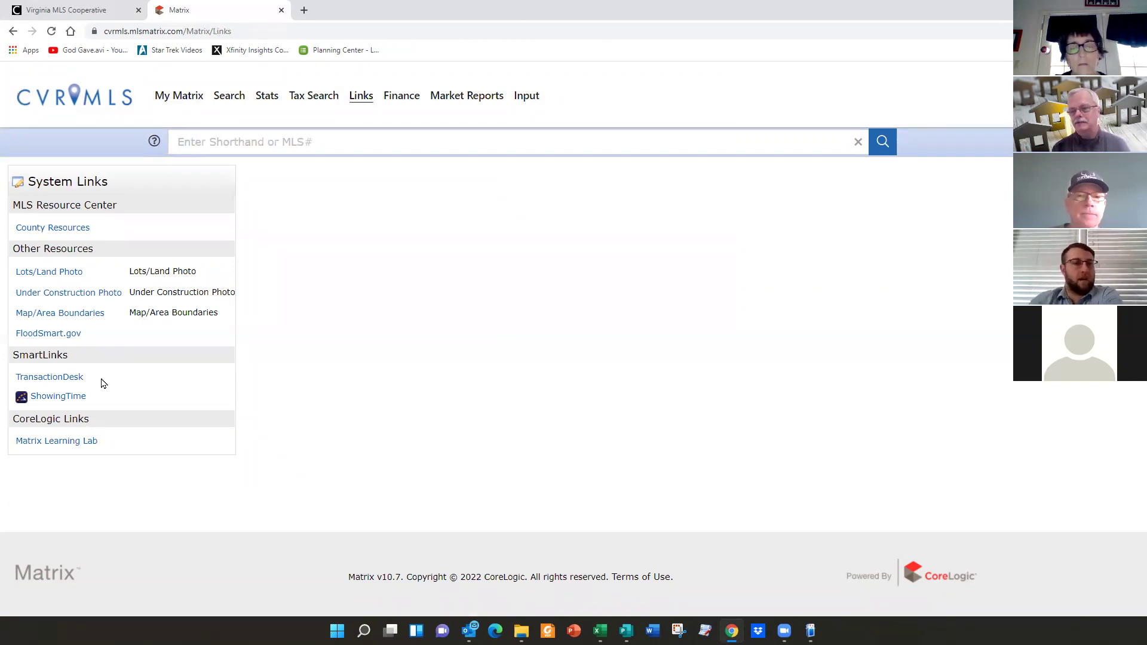
- Launch TransactionDesk from the Links page and unlock its Agent Dashboard layout
left_click(54, 378)
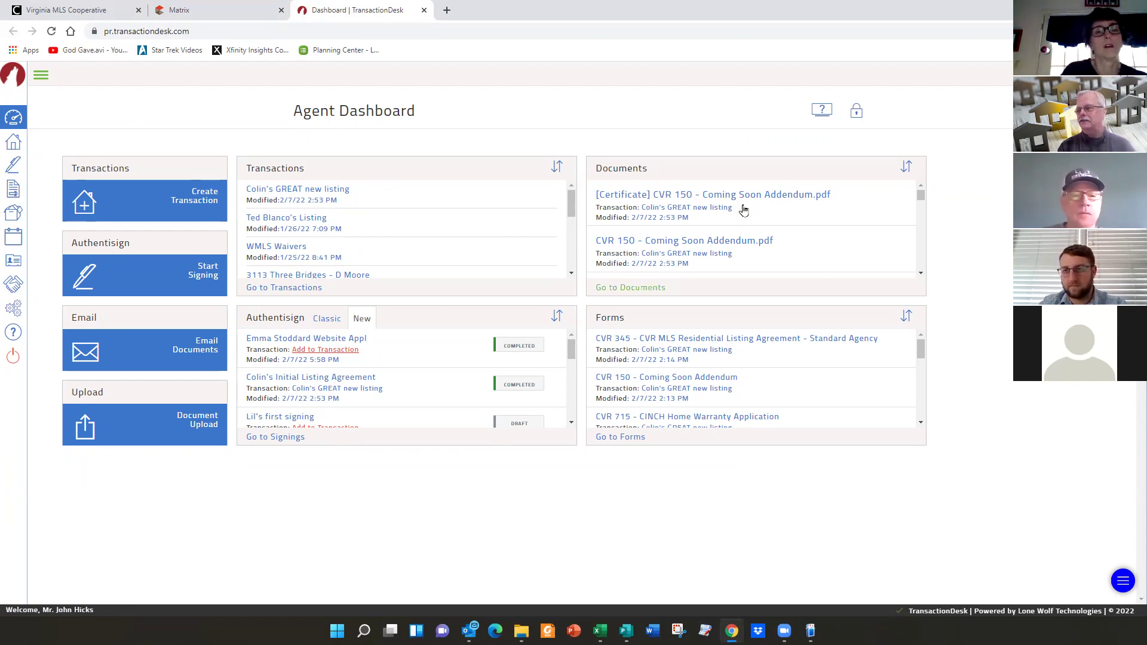
left_click(857, 111)
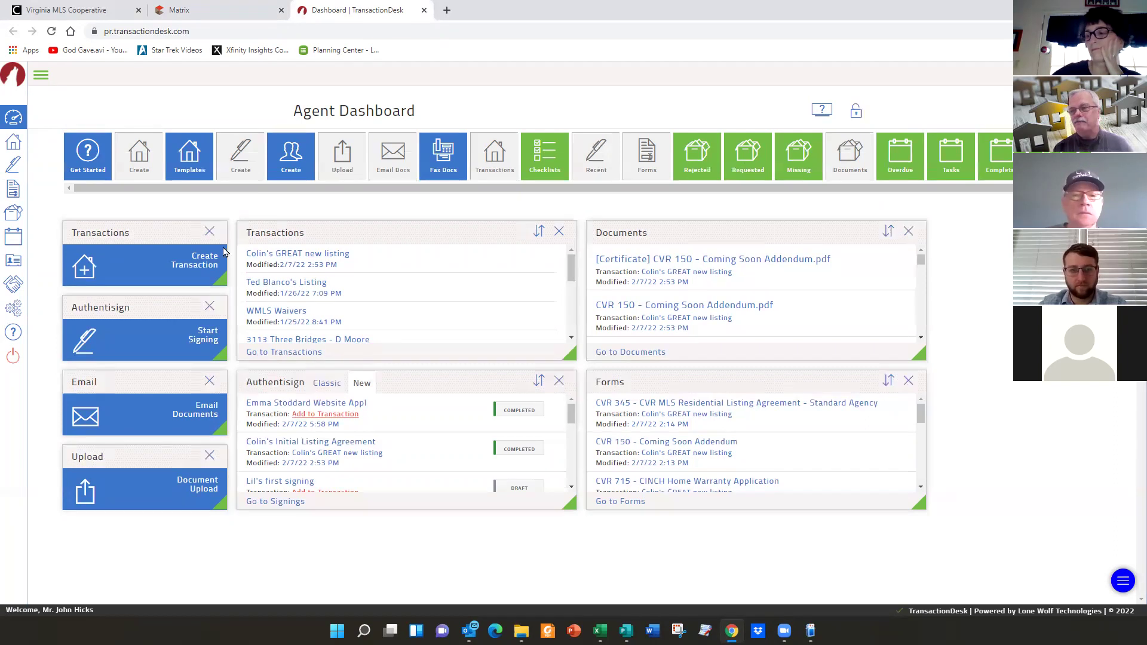
mouse_move(144, 232)
left_mouse_down()
mouse_move(136, 240)
mouse_move(156, 225)
mouse_move(151, 216)
left_mouse_up()
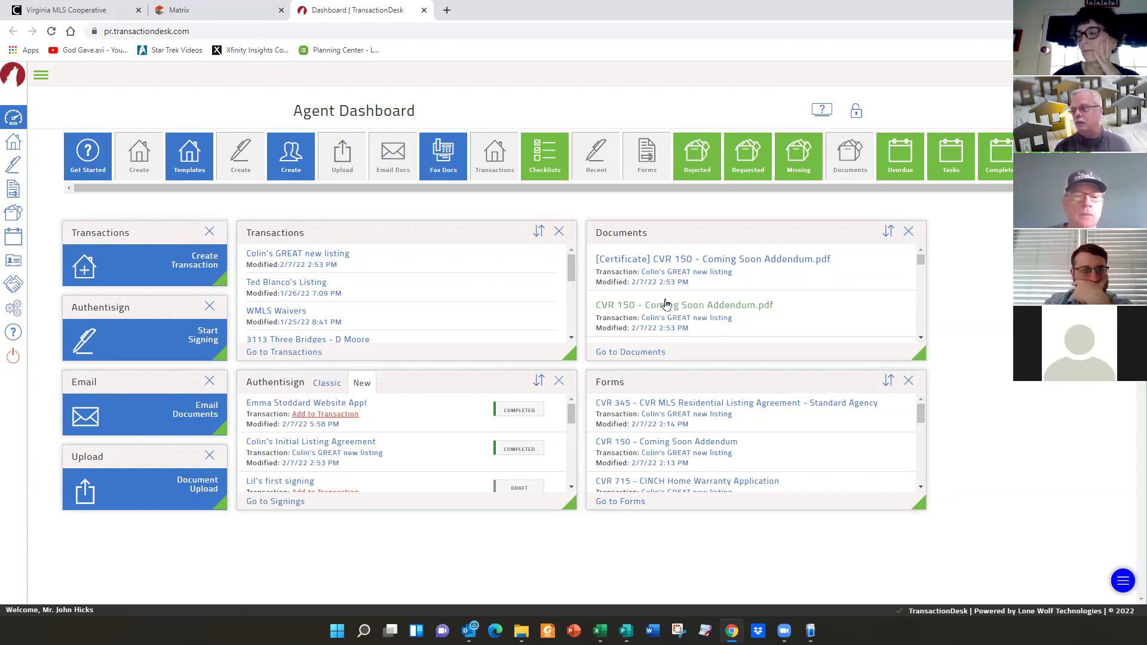
left_click(857, 112)
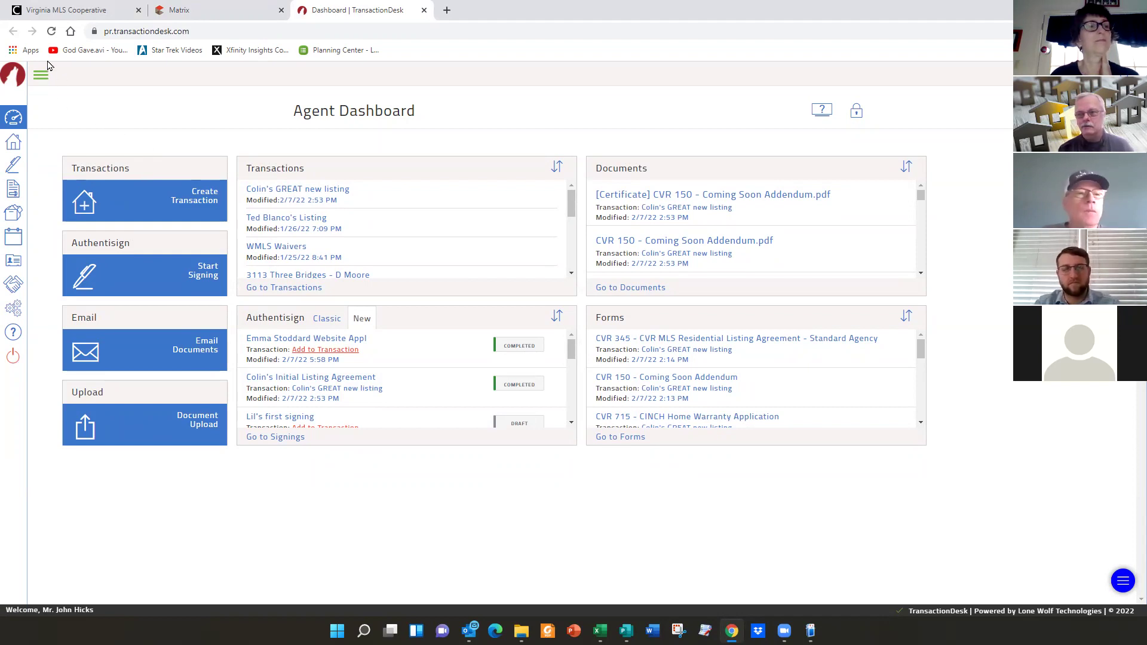
- Leave the TransactionDesk navigation sidebar collapsed to icons only
left_click(42, 82)
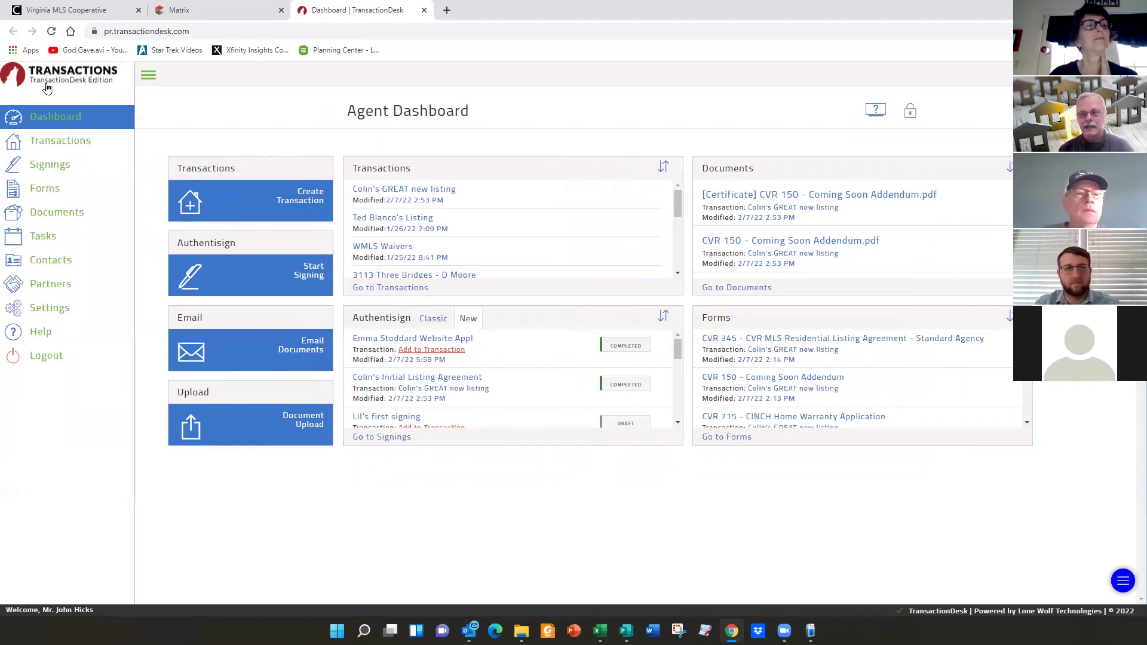
left_click(149, 78)
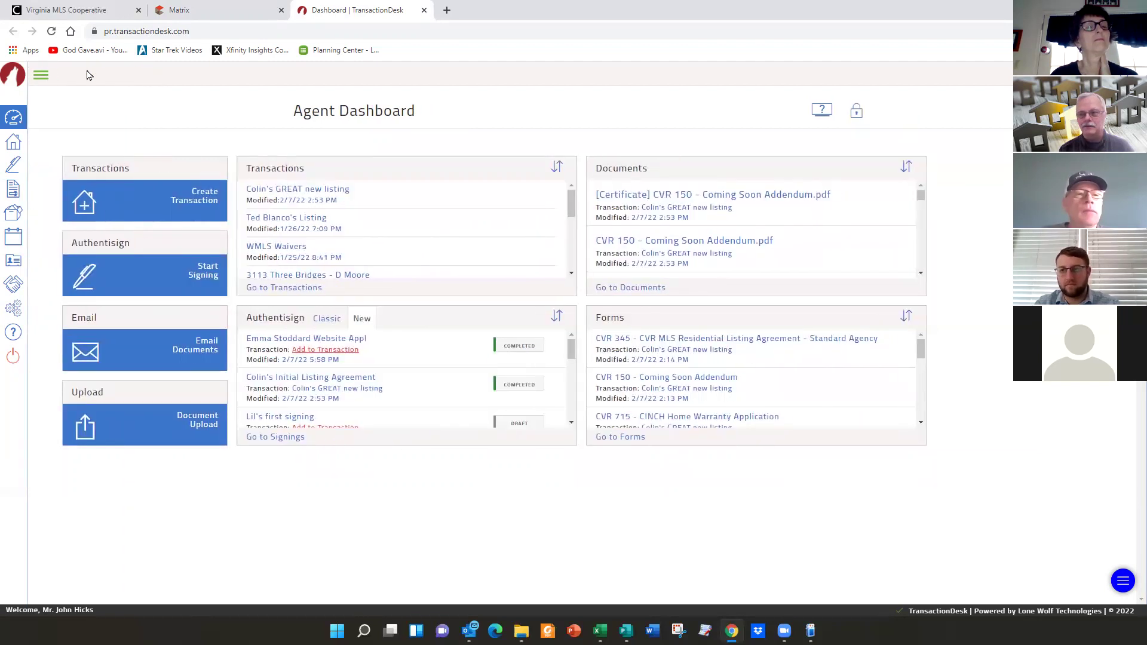
left_click(40, 75)
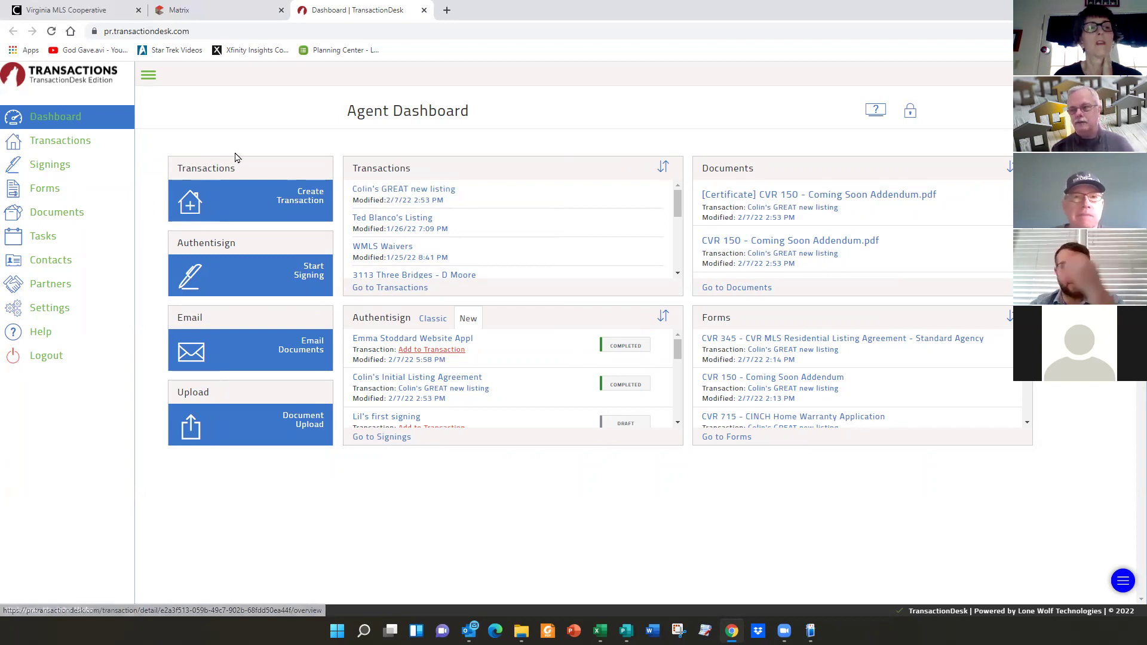
left_click(142, 77)
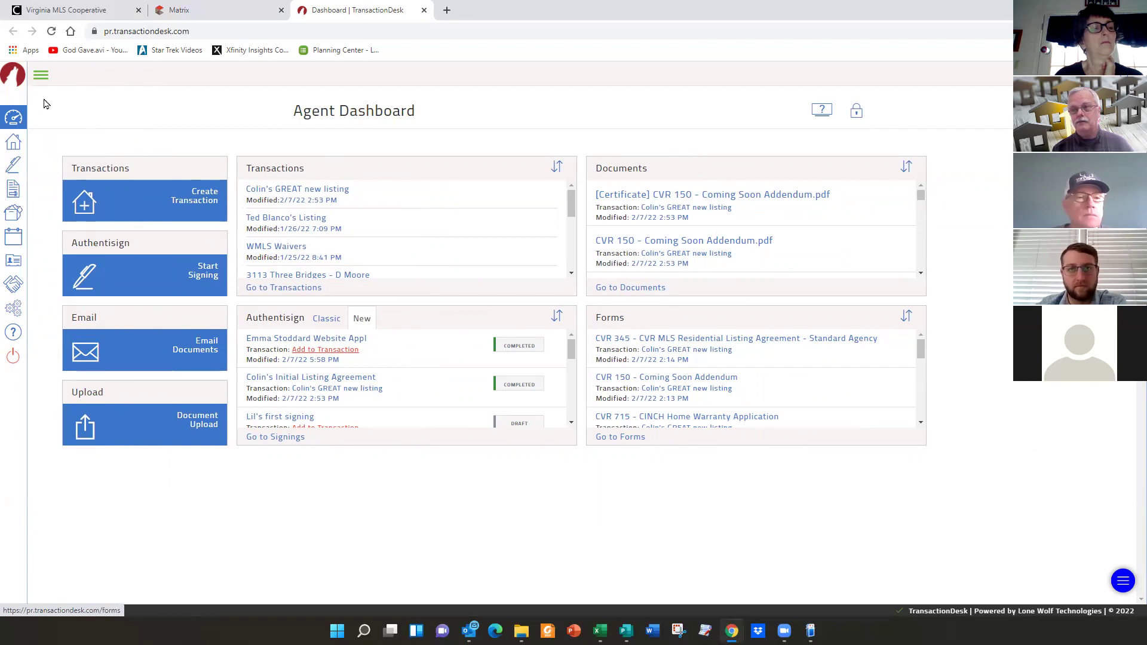
- Expand the sidebar so Dashboard, Transactions and Forms labels show
left_click(41, 76)
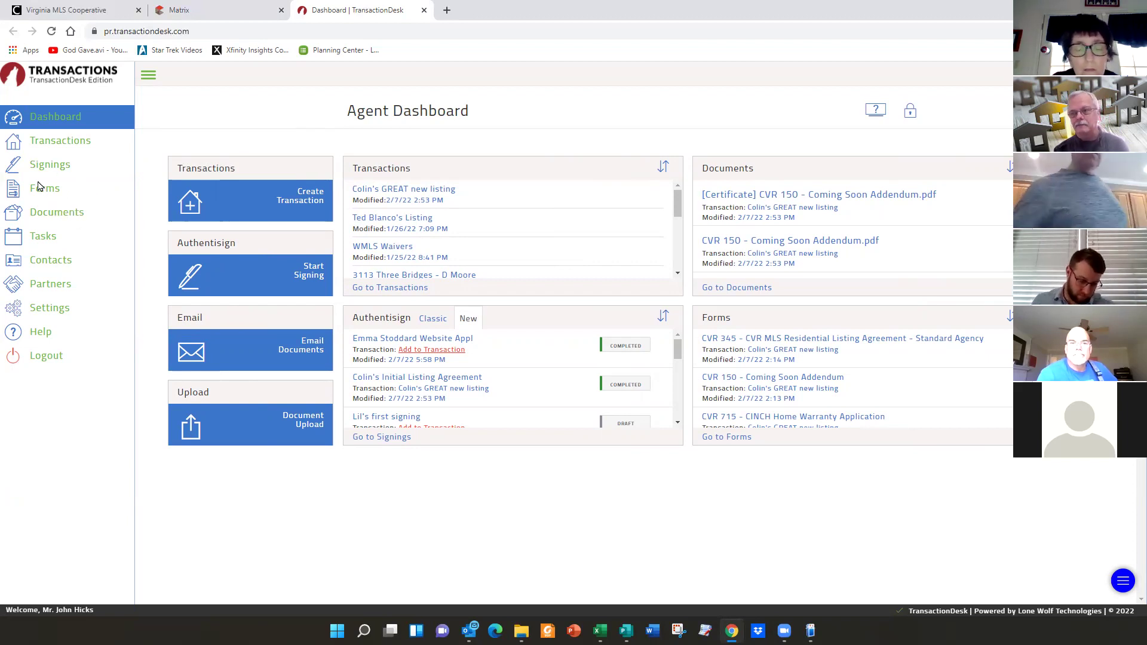
- Browse the CVRMLS Input/Listing Modification forms and CVR 530, then return to Individual Forms
left_click(39, 189)
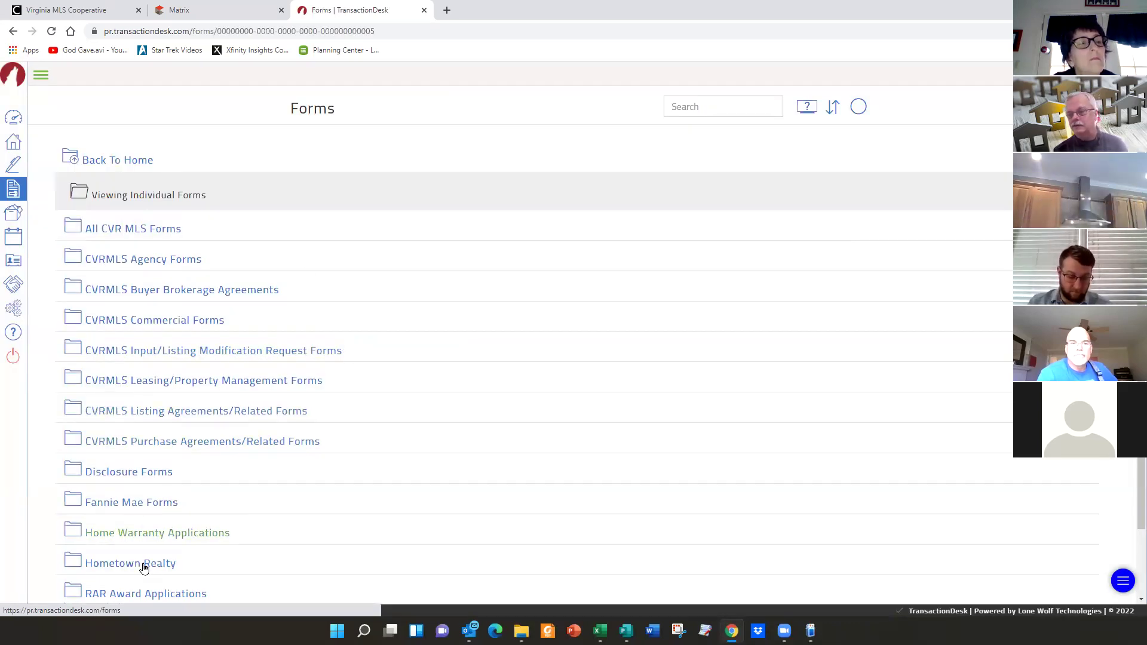
scroll(212, 579, "down", 2)
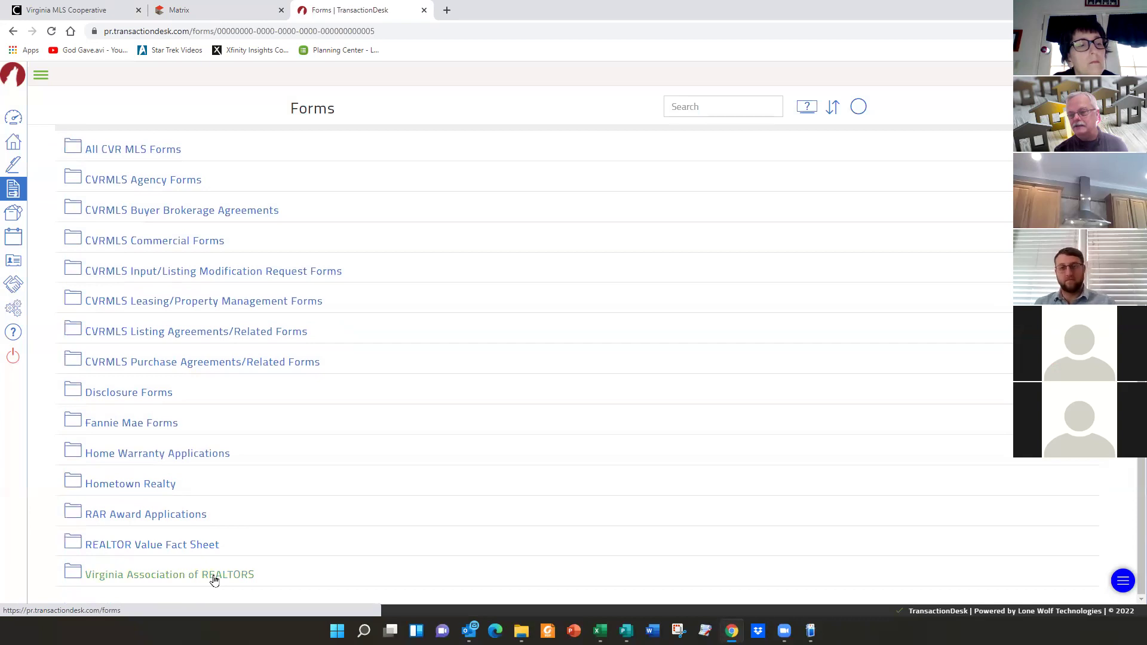
scroll(214, 580, "up", 2)
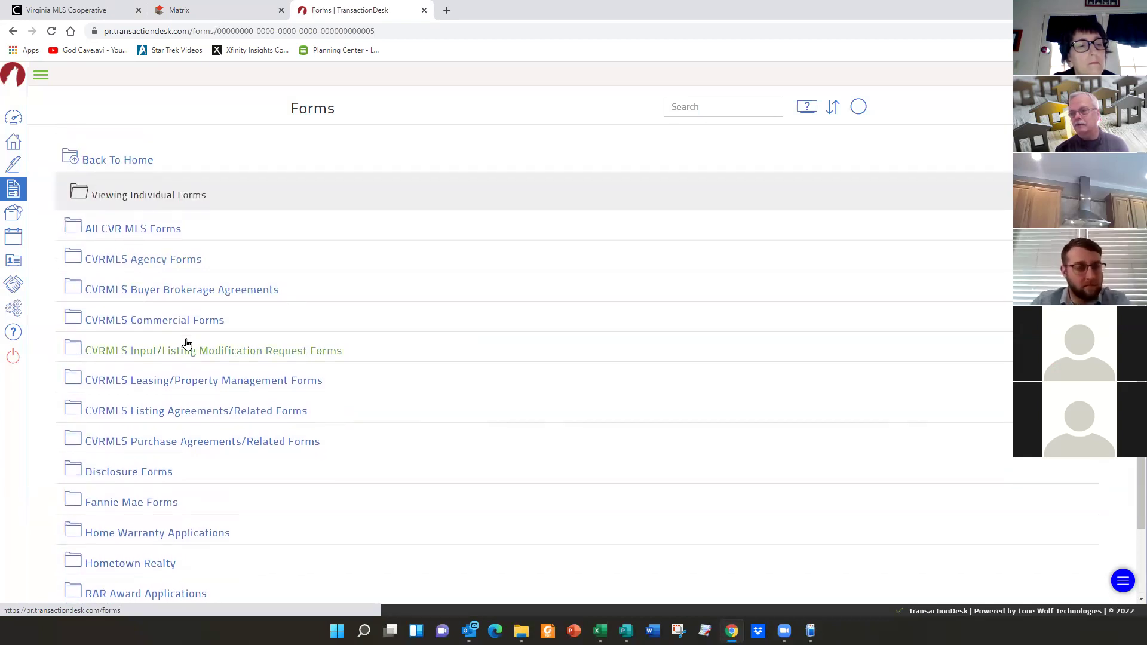
left_click(236, 353)
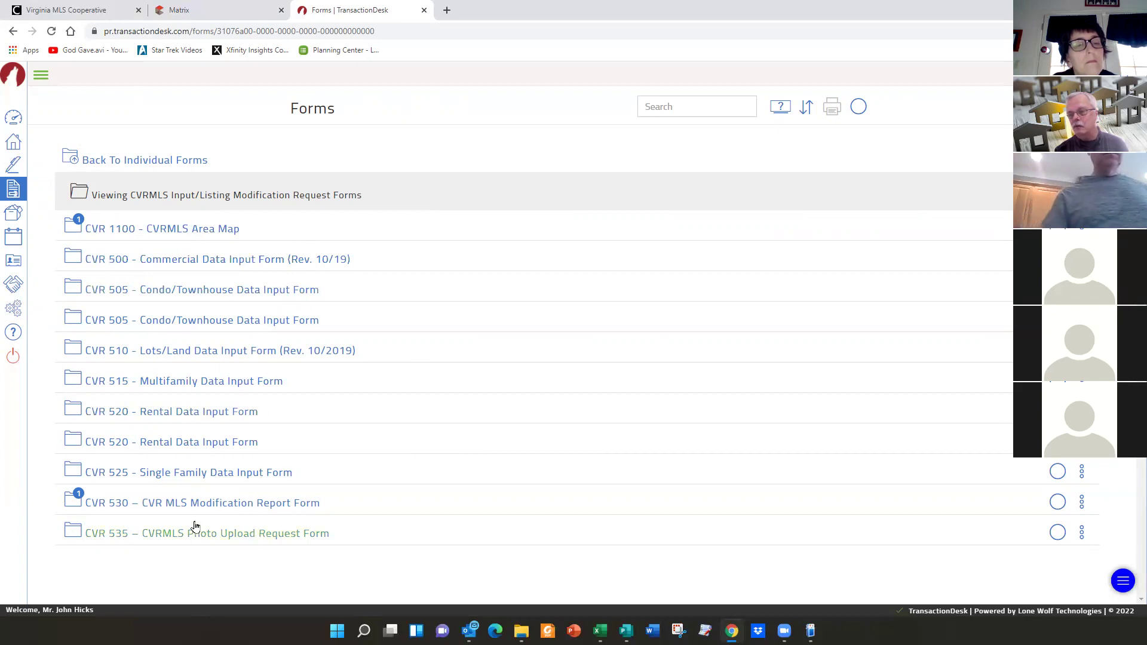
left_click(221, 505)
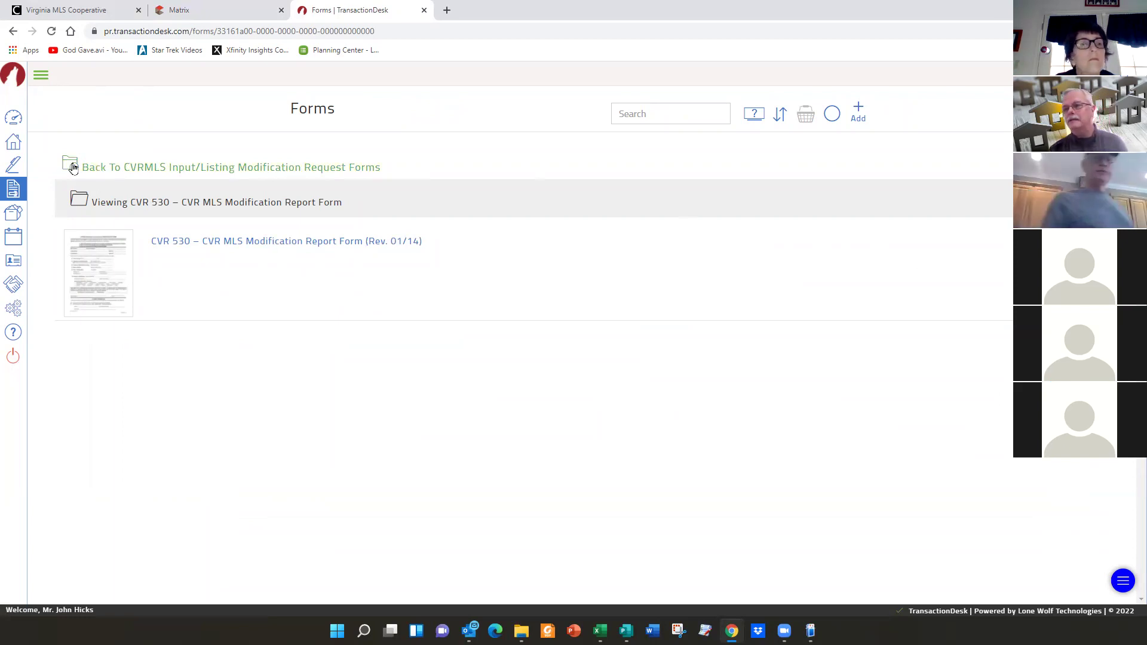
left_click(154, 171)
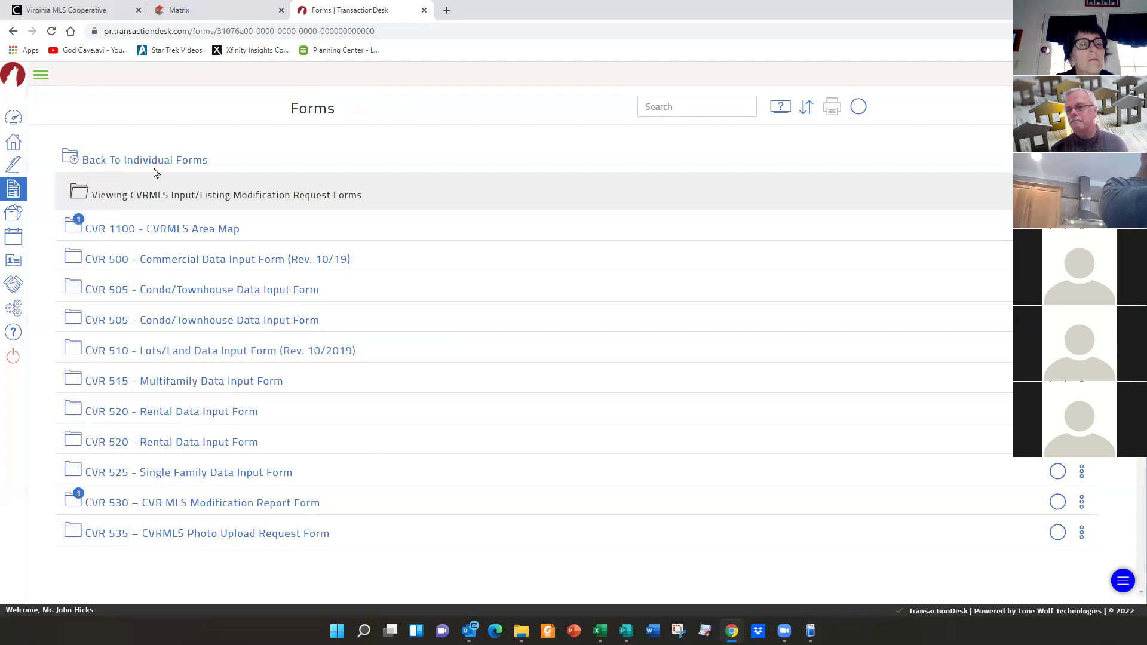
left_click(131, 162)
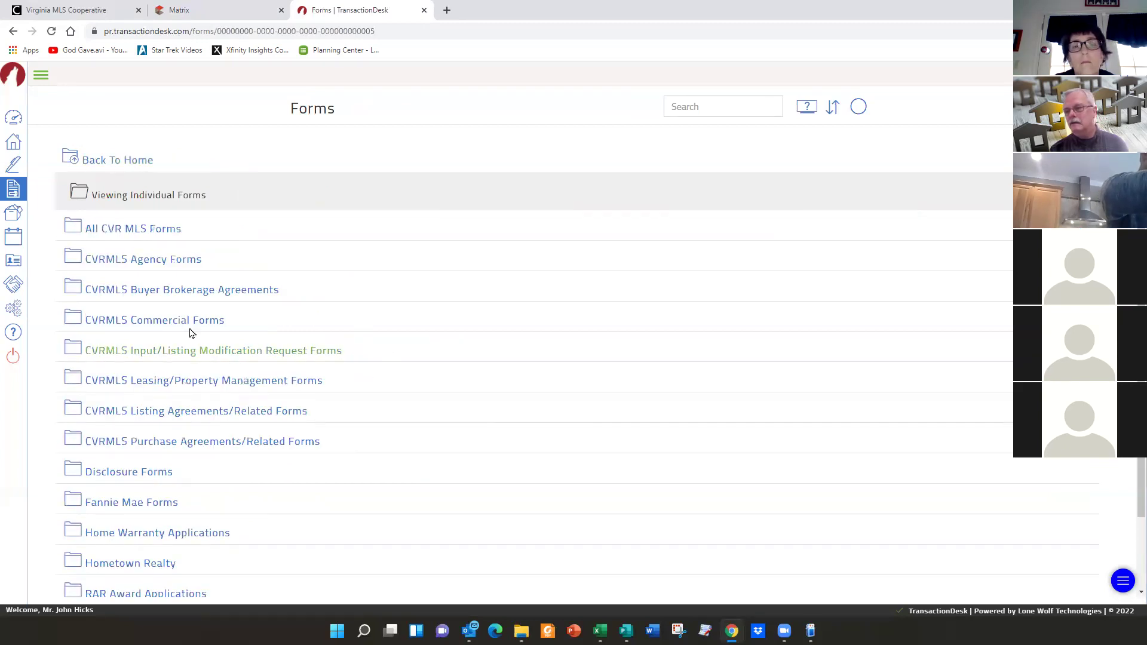
- Create a standalone CVRMLS Residential Listing Agreement from the Listing Agreements/Related Forms folder
left_click(226, 411)
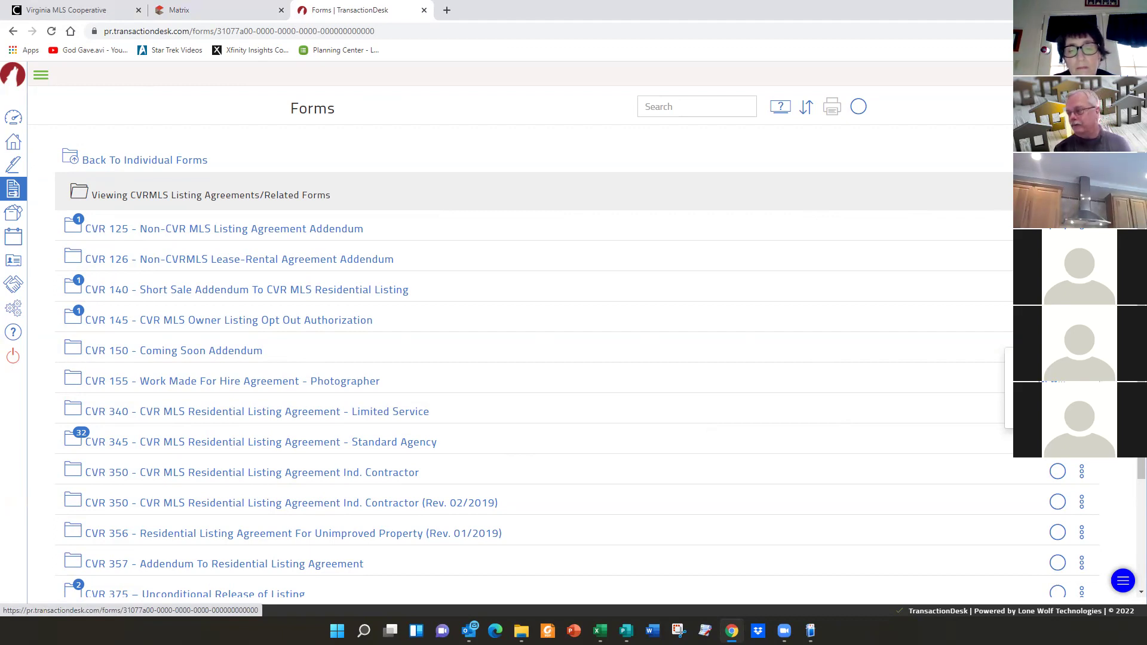
left_click(1066, 381)
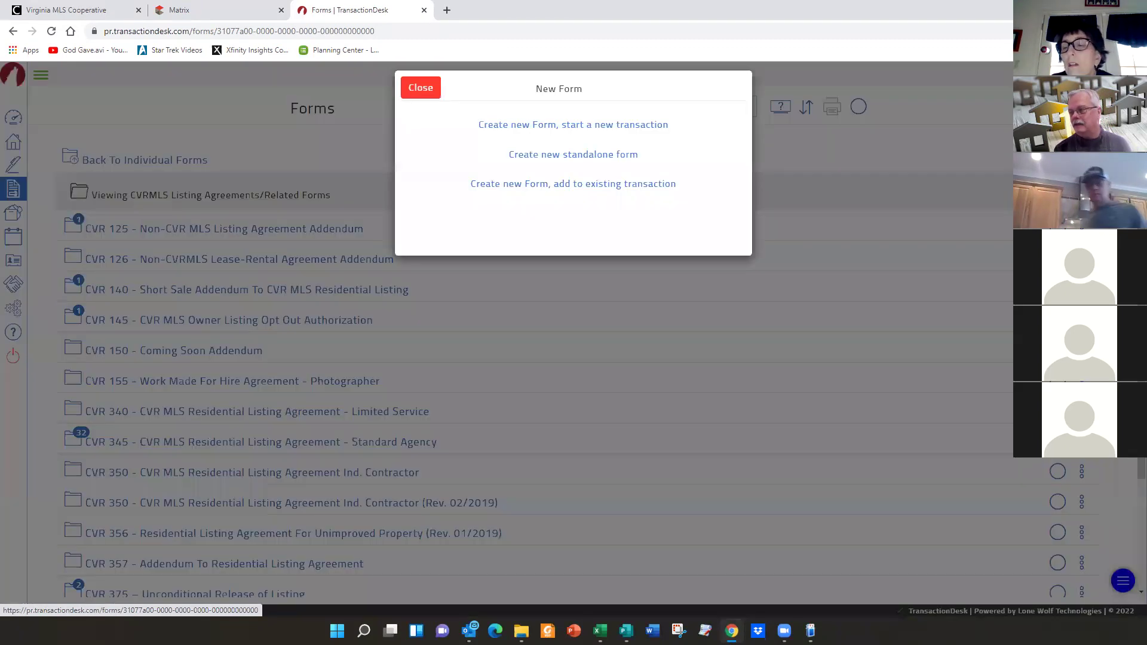
left_click(575, 170)
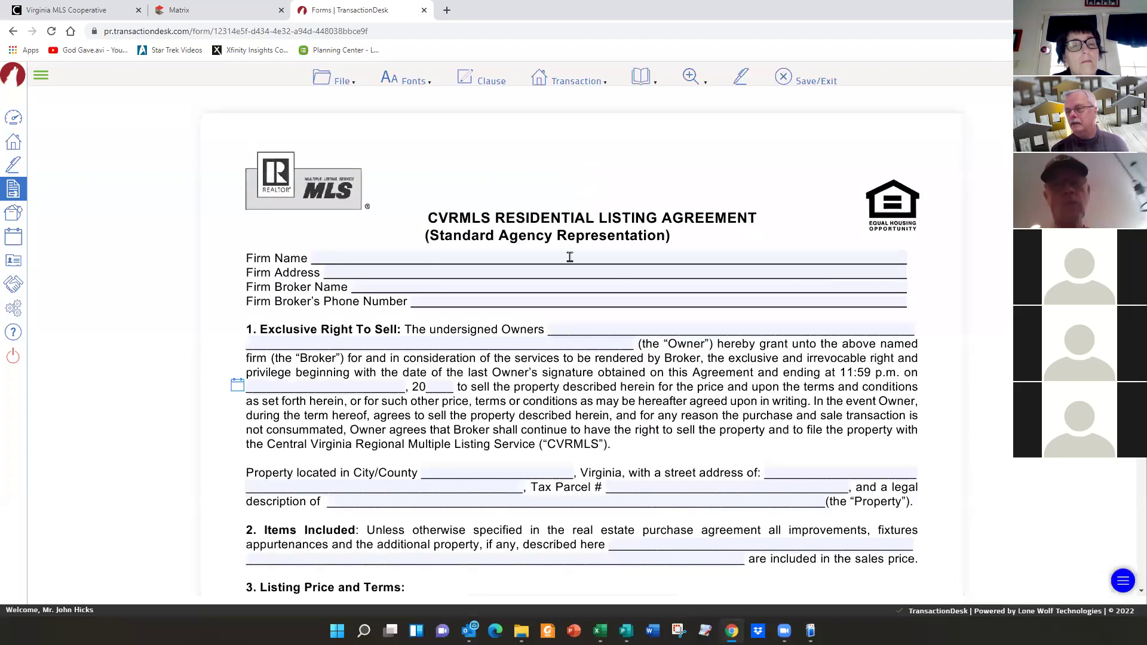
- Type random placeholder text into Firm Name and each Firm Address field
left_click(472, 256)
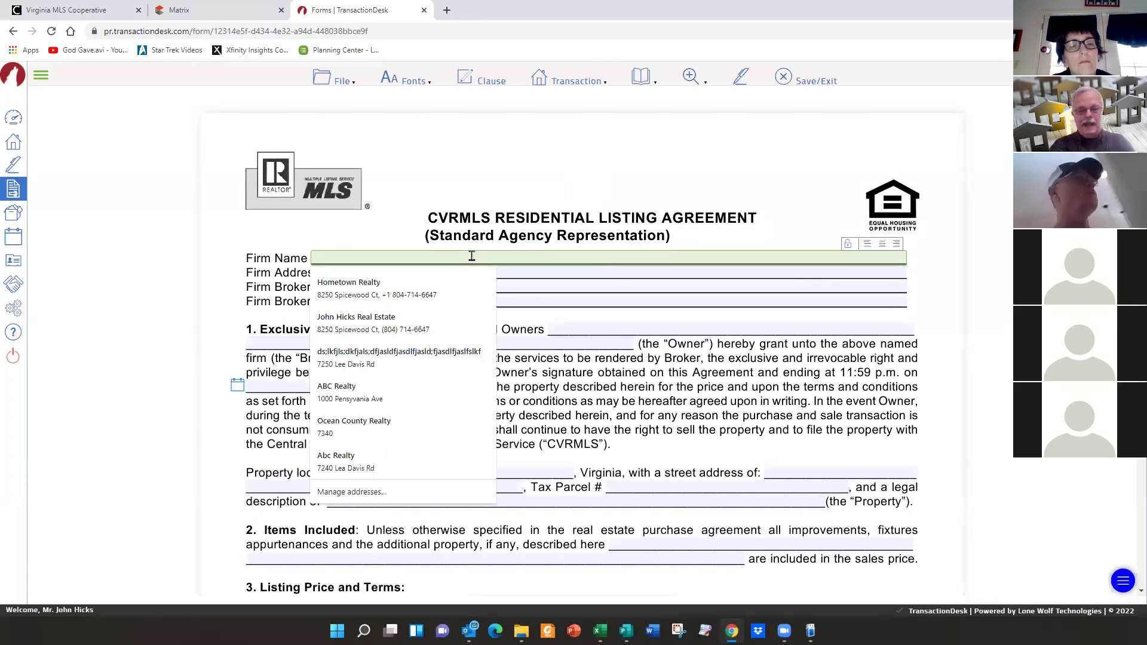
type("sldkjl;asdjfas;ldkfj;laskdjfa;lsdkfj;lsdf")
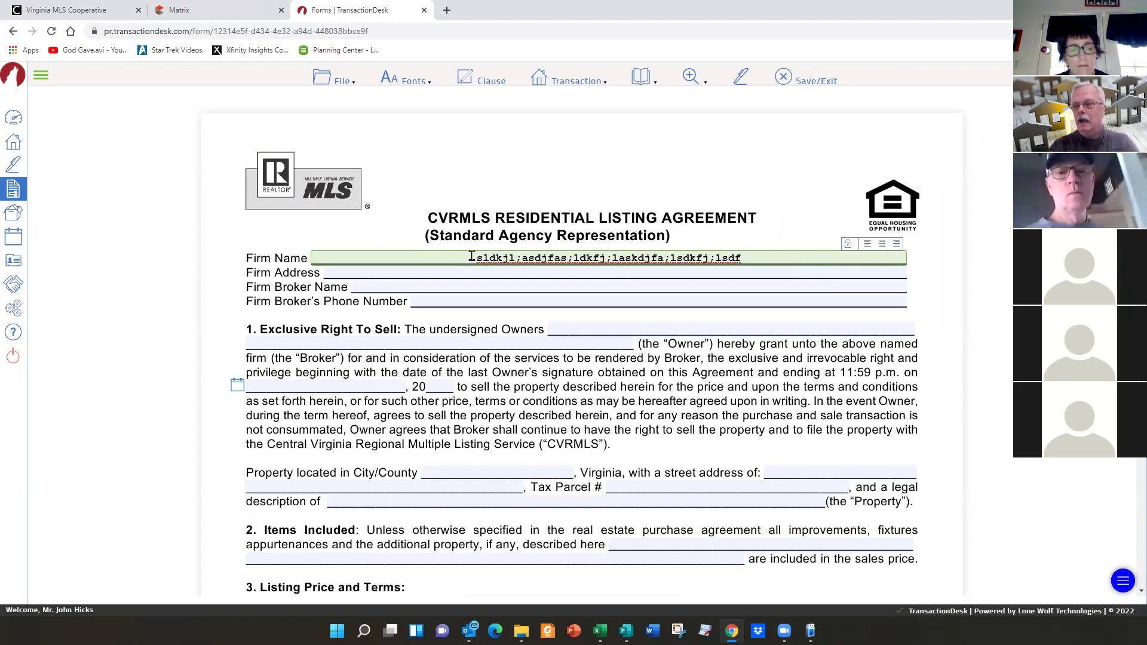
key("Tab")
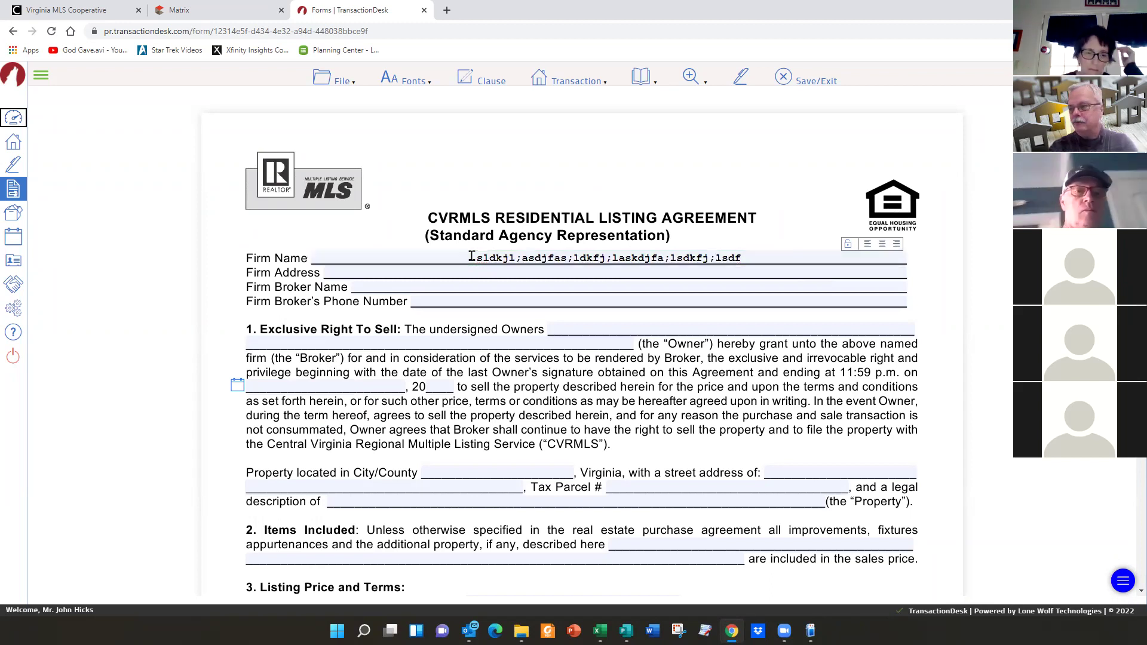
key("Tab")
type("dlfkdslf;d")
key("Tab")
key("Tab")
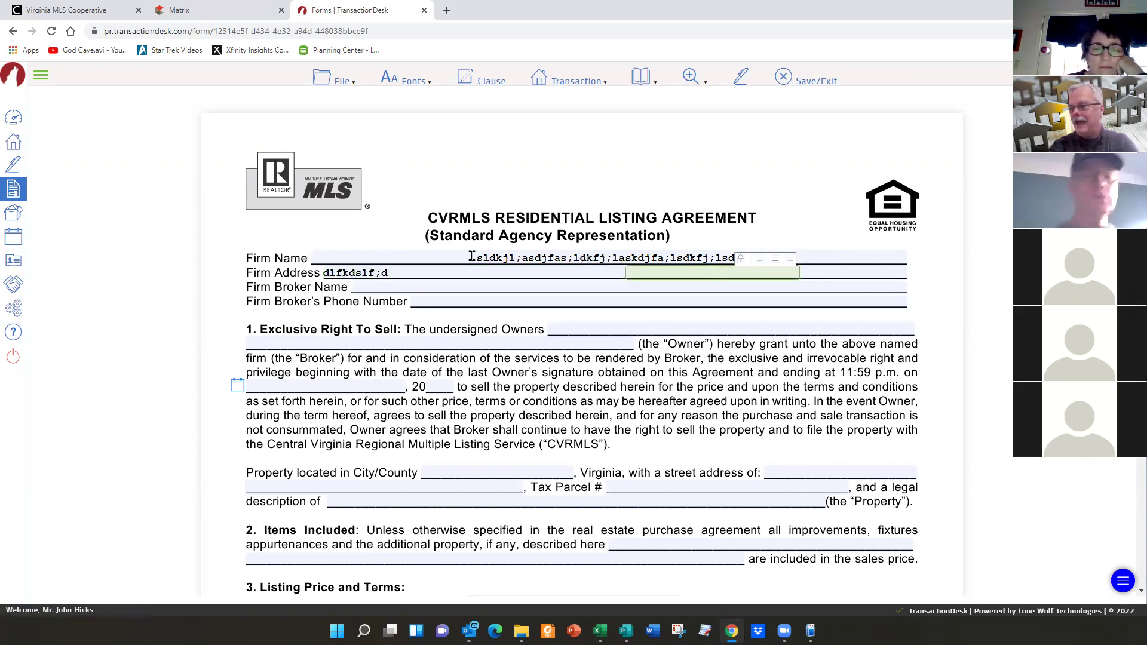
type(";dfksd;fl")
key("Tab")
key("Tab")
type("s;")
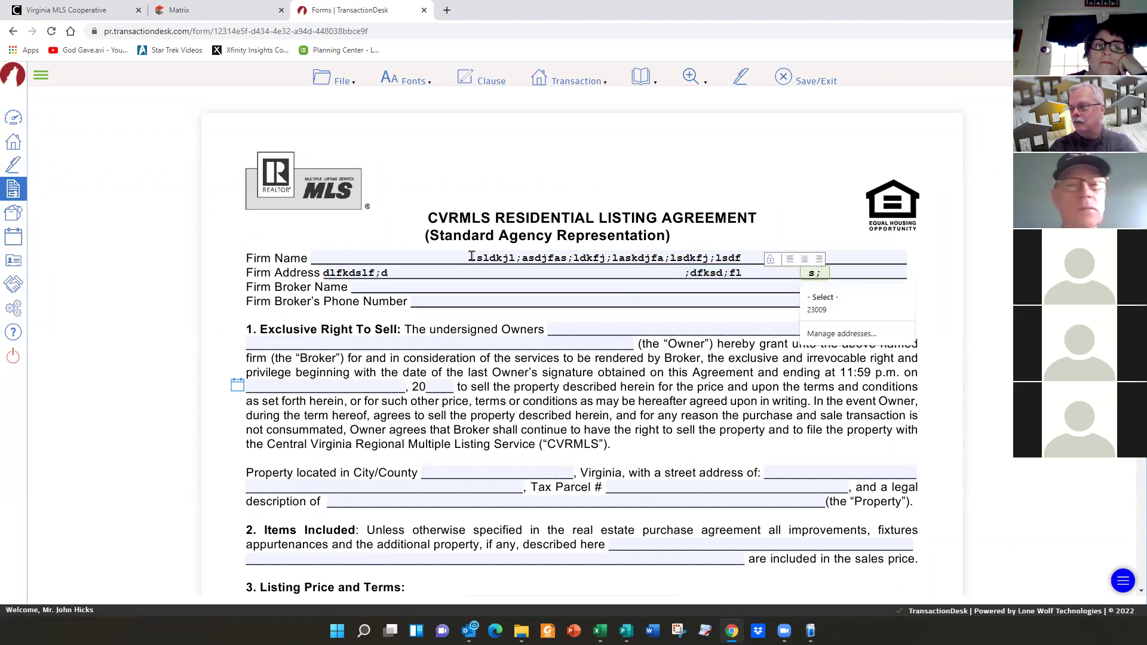
key("Tab")
key("Tab")
type("fks;d")
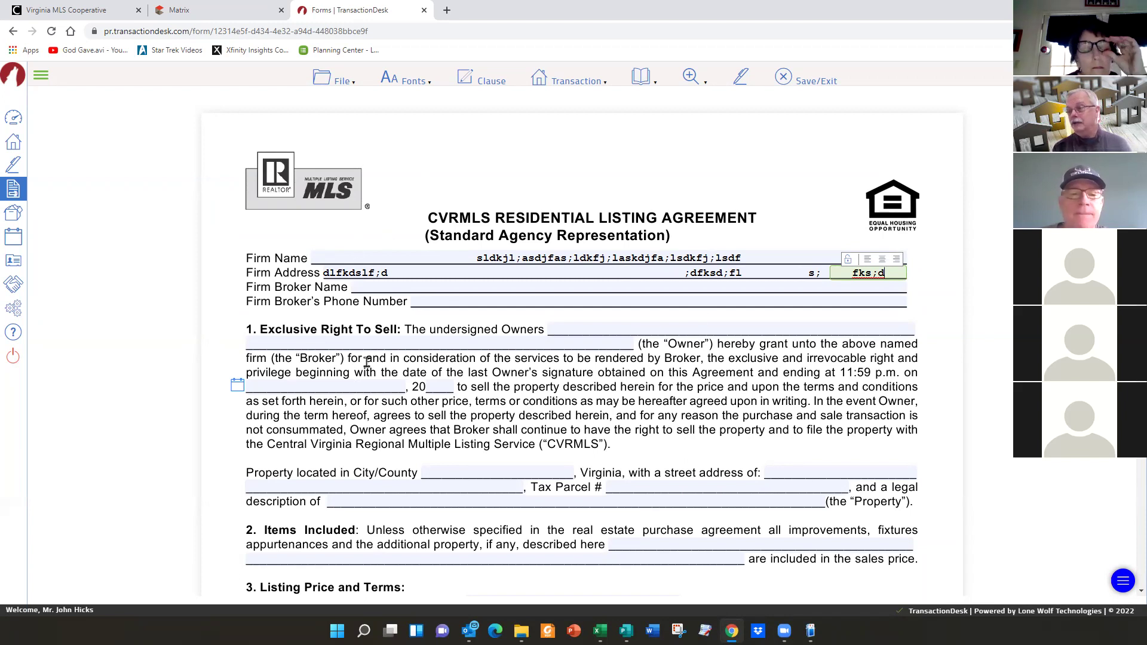
left_click(333, 82)
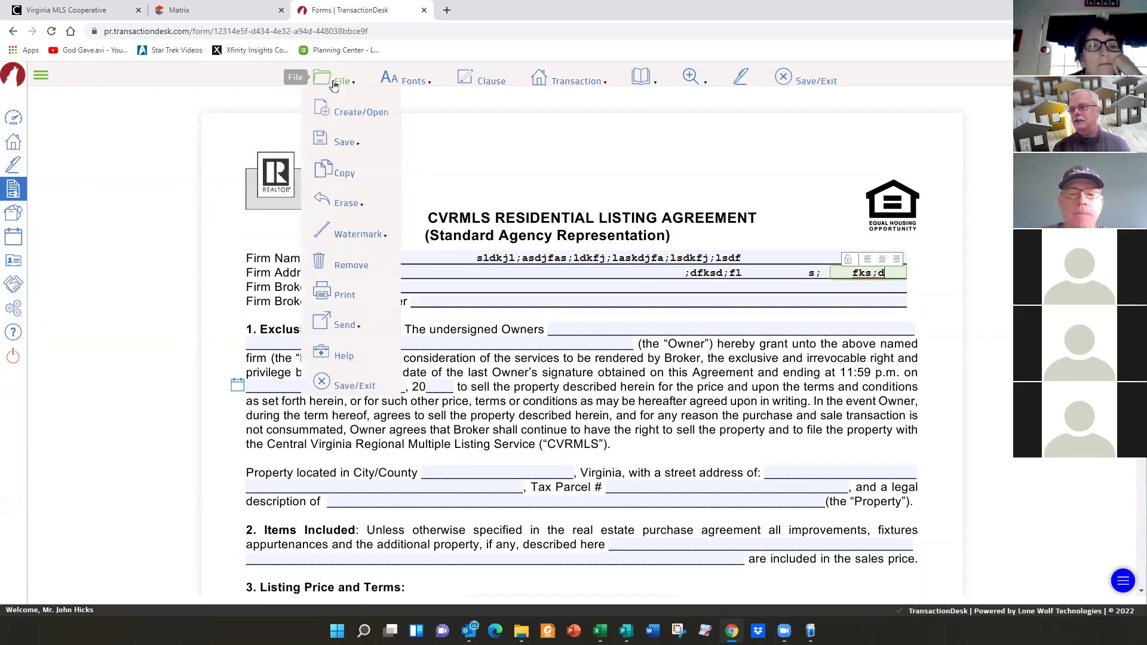
mouse_move(349, 142)
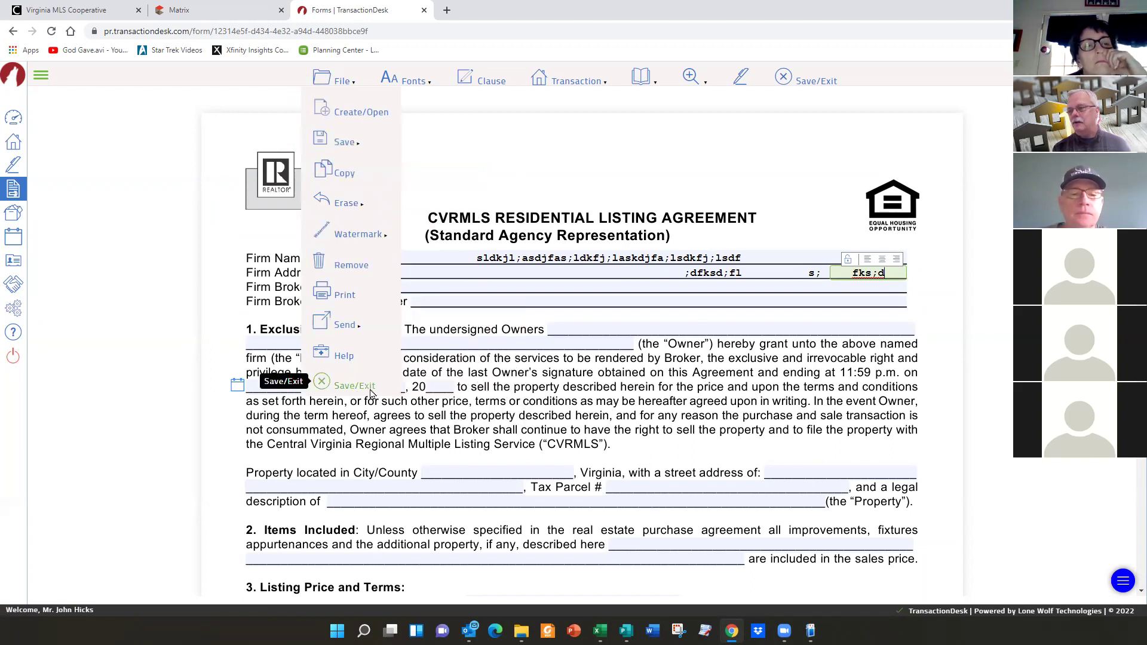
mouse_move(342, 330)
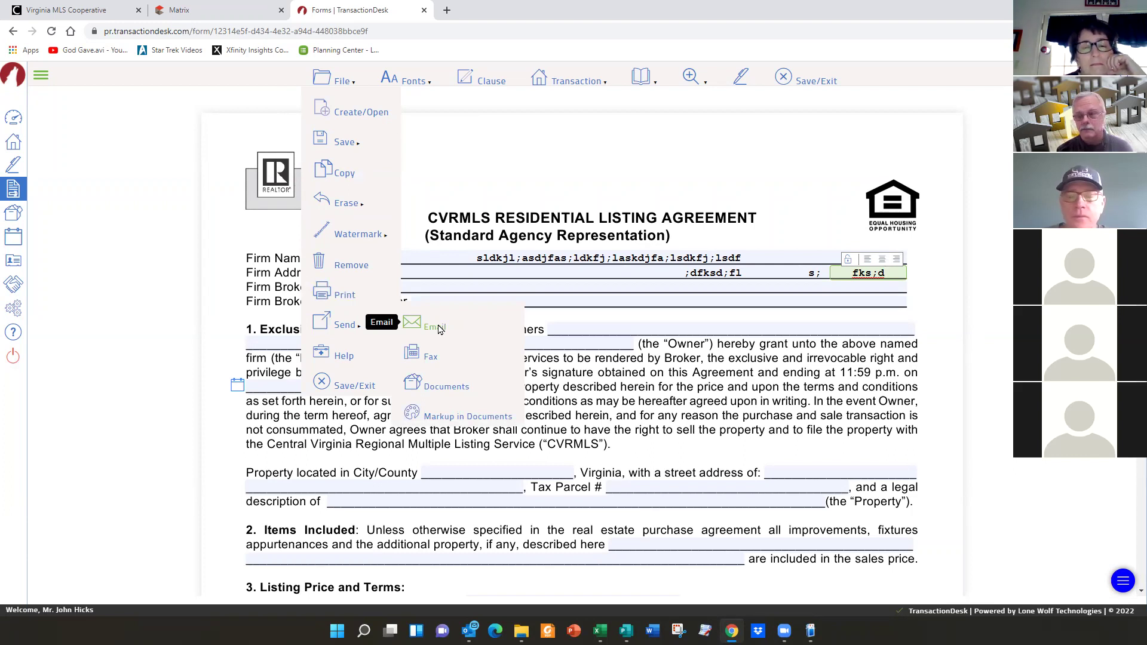
- Color the filled-in Firm Name and Firm Address text blue from the Fonts color palette
left_click(342, 82)
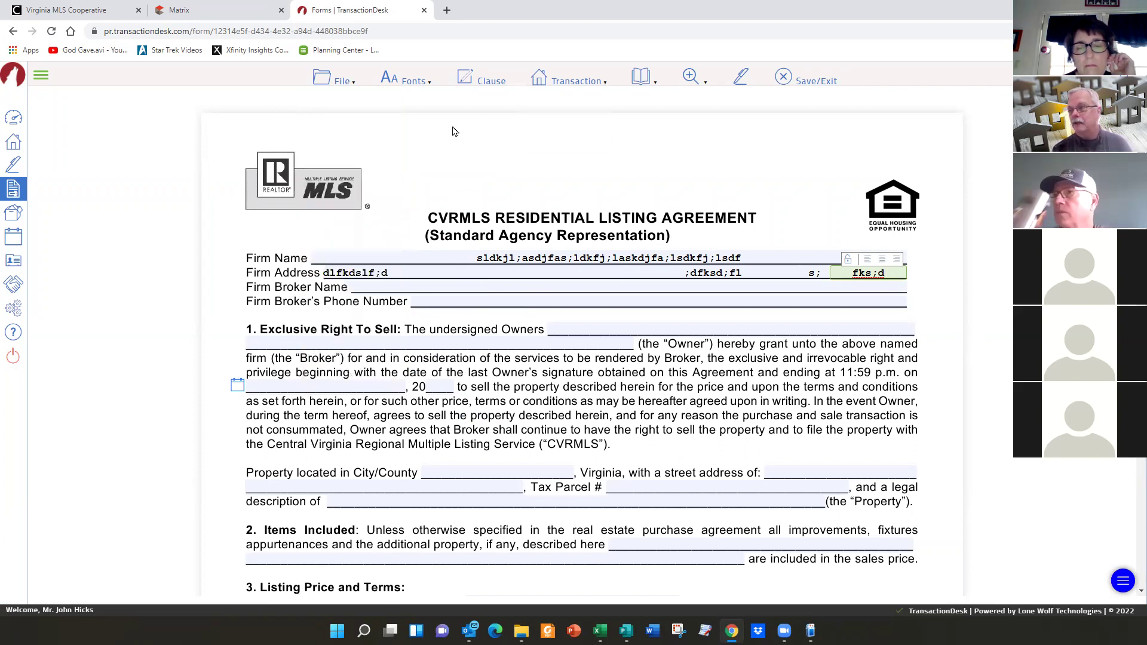
left_click(407, 83)
mouse_move(412, 143)
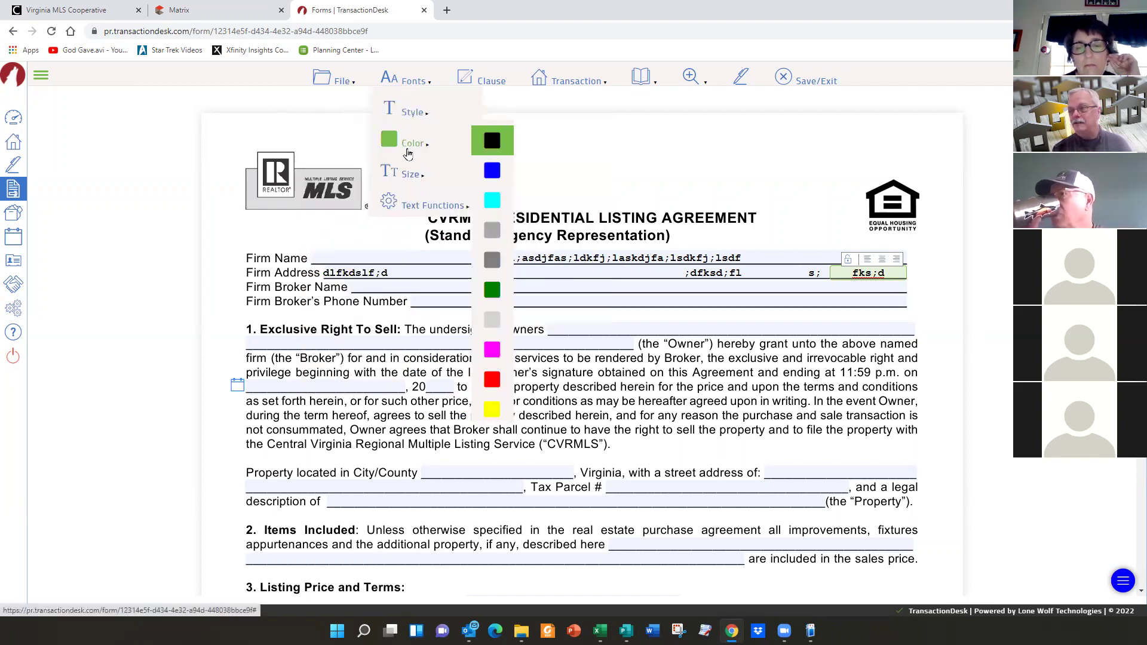
left_click(485, 172)
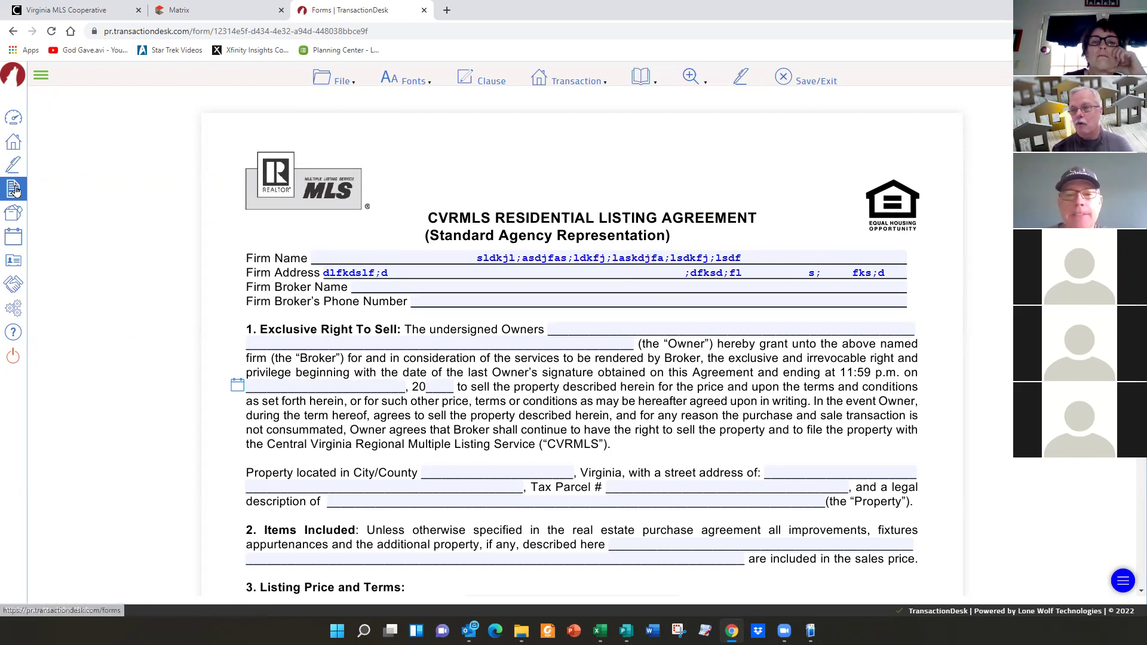
- Expand the left sidebar so each section shows its full label
left_click(41, 76)
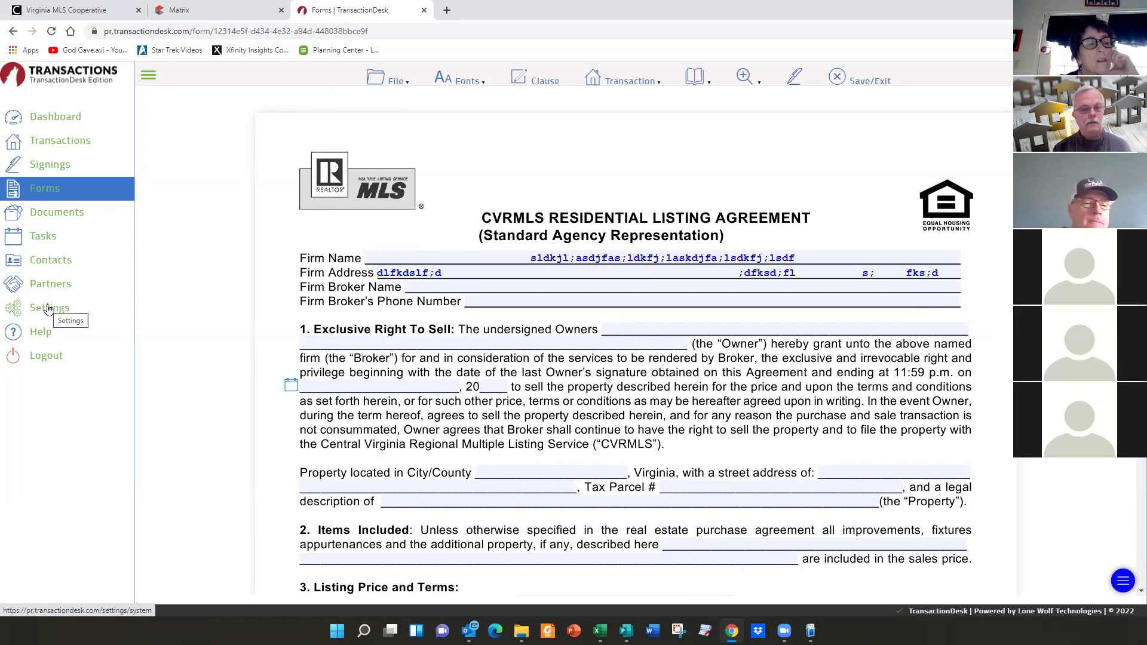
- Go to Settings in the sidebar and open its Preferences page
left_click(49, 308)
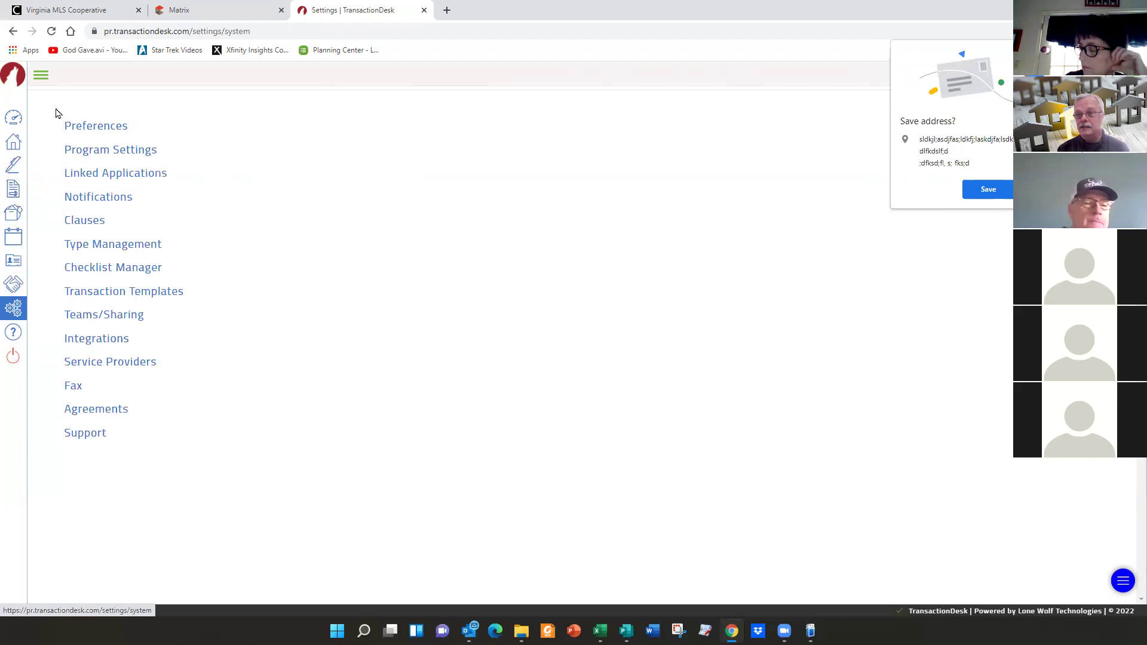
left_click(99, 128)
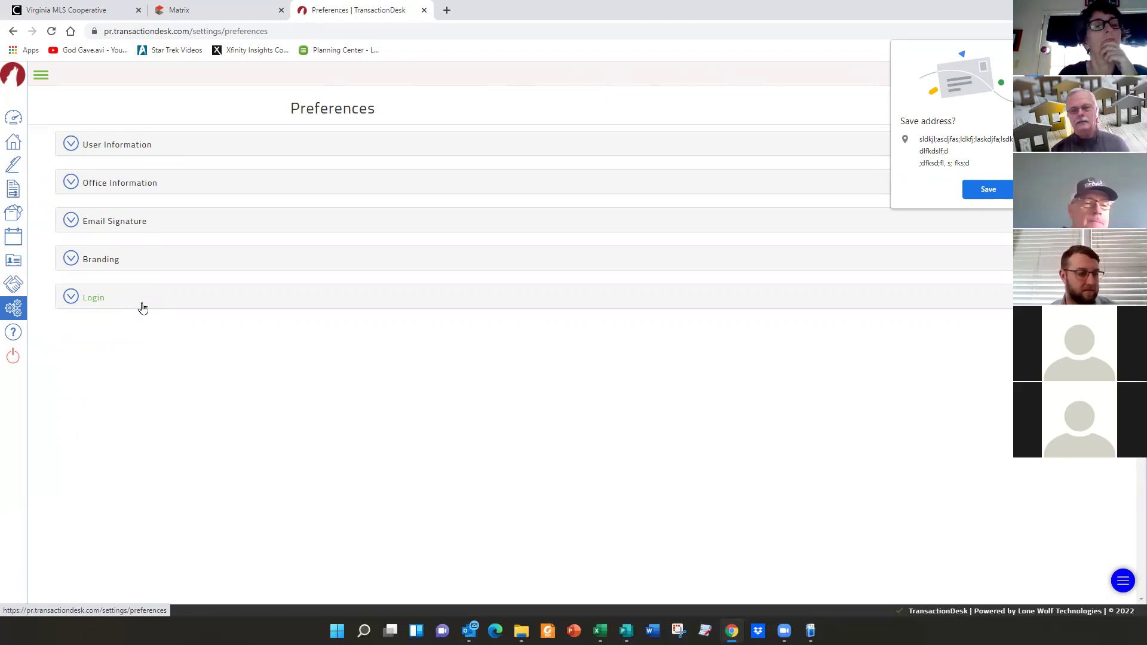
left_click(71, 145)
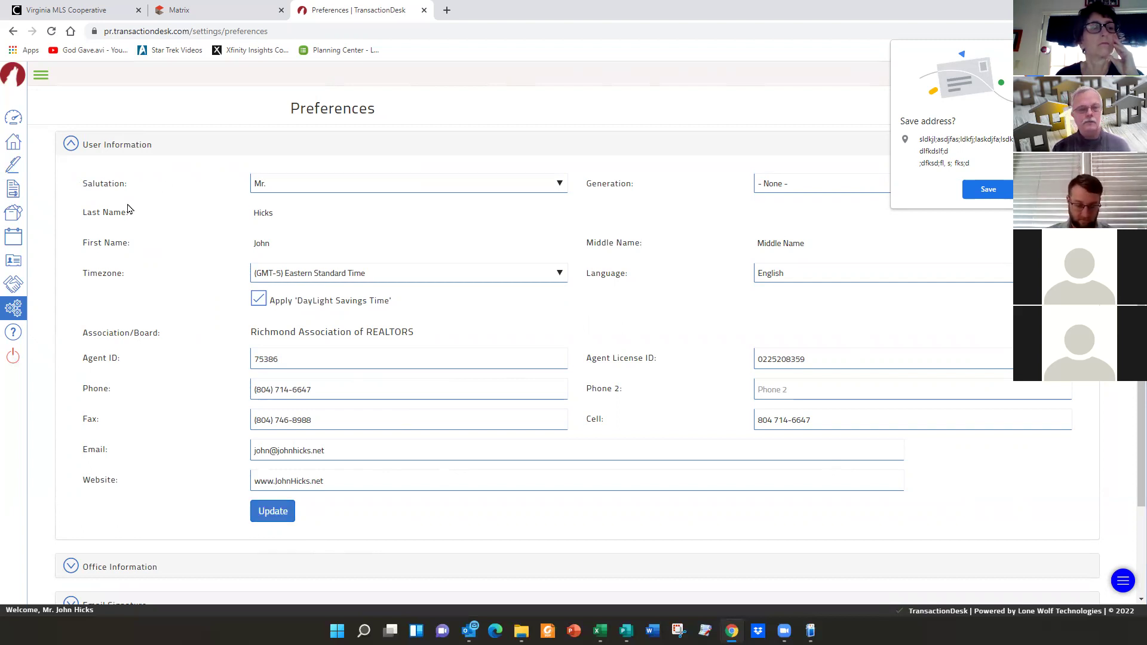
left_click(70, 145)
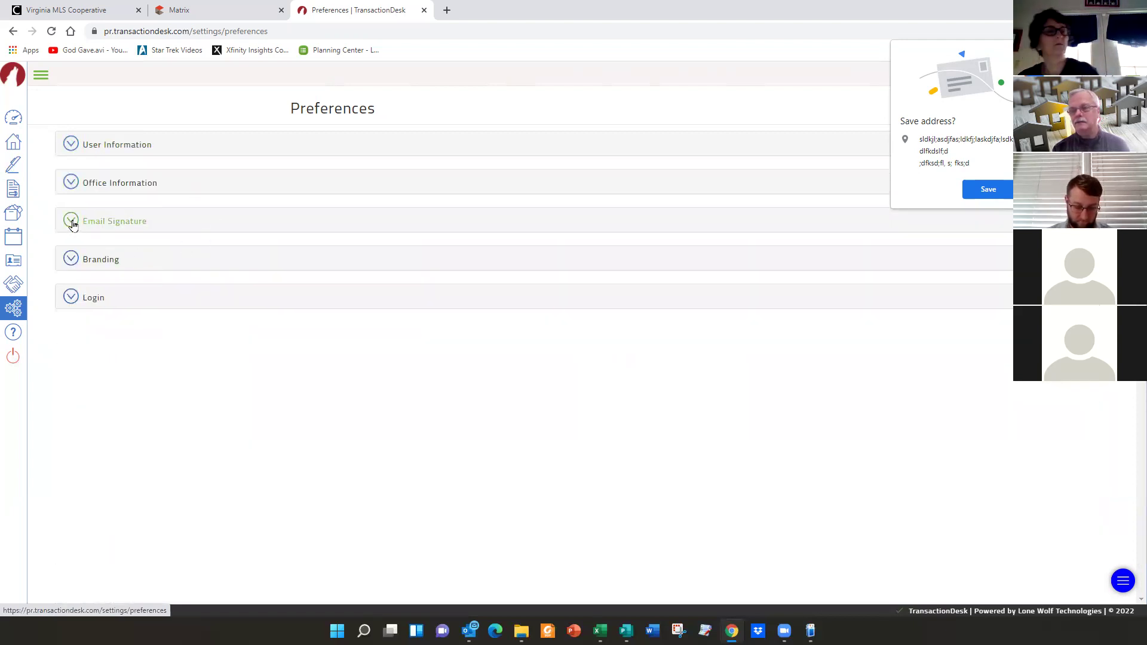
- Expand the Email Signature section to view the saved multi-line signature
left_click(72, 221)
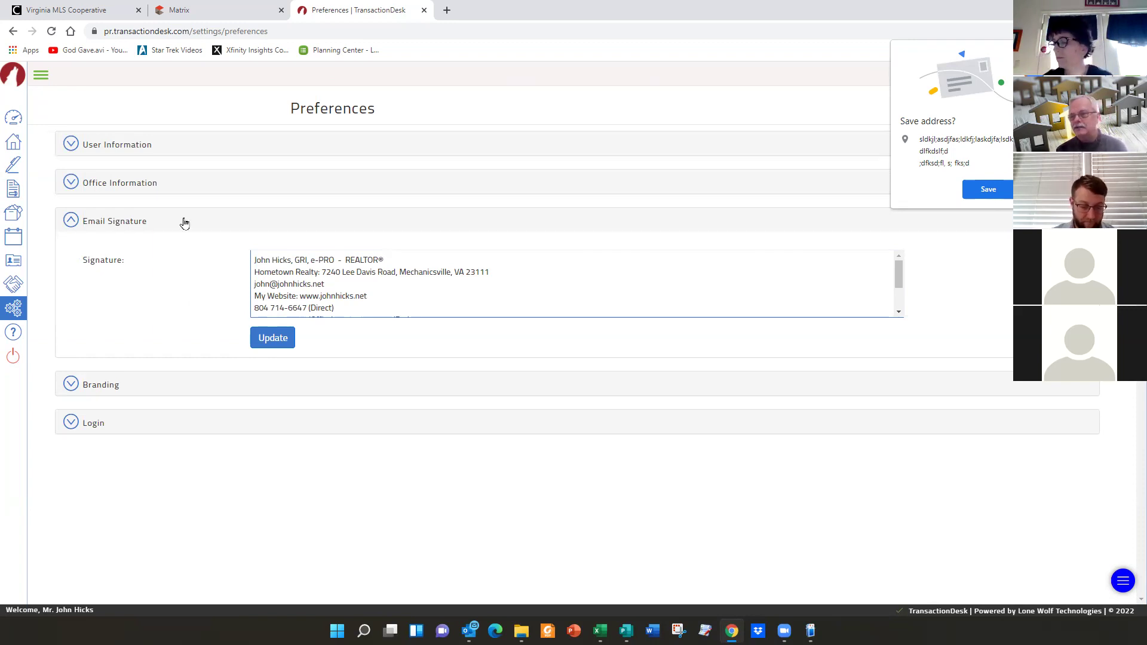
- Return to the main Settings page using the sidebar gear icon
left_click(14, 310)
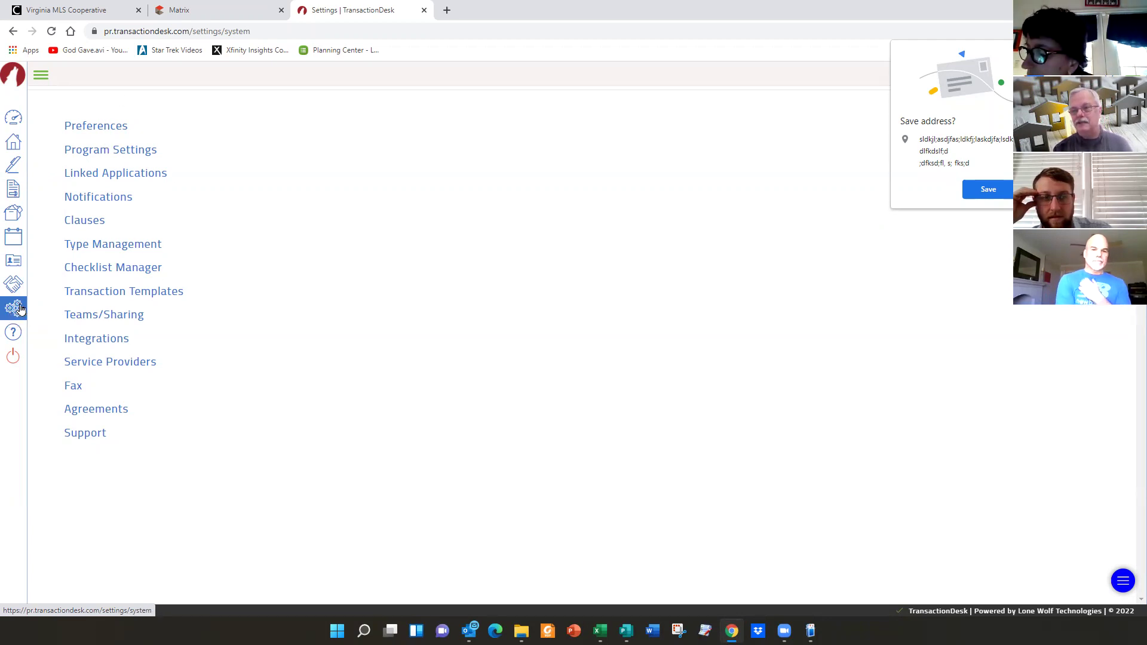
- Go back to the Agent Dashboard and open the Create Transaction dialog
left_click(14, 119)
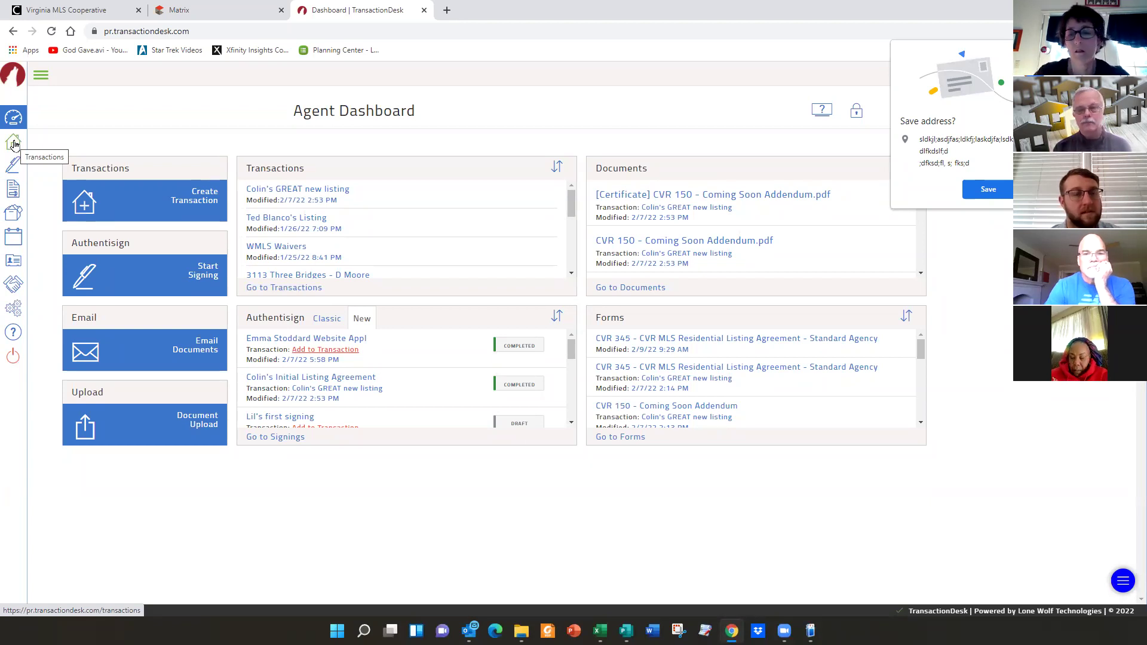
left_click(206, 196)
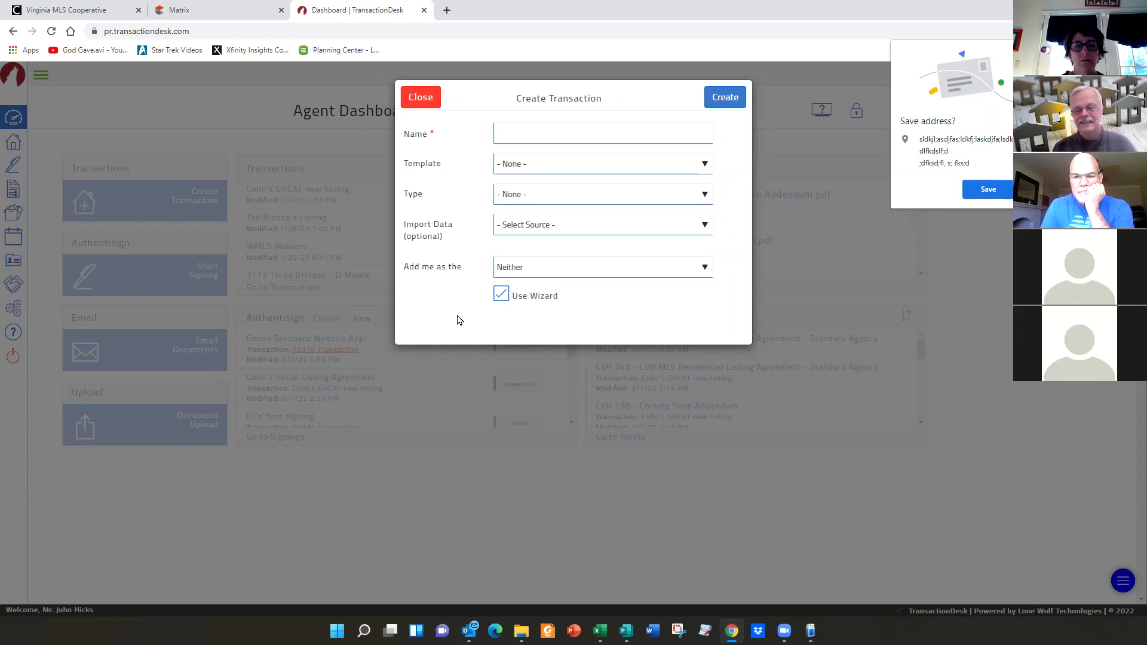
- Enter 'Donald Duck's new listing' in the transaction Name field
left_click(531, 134)
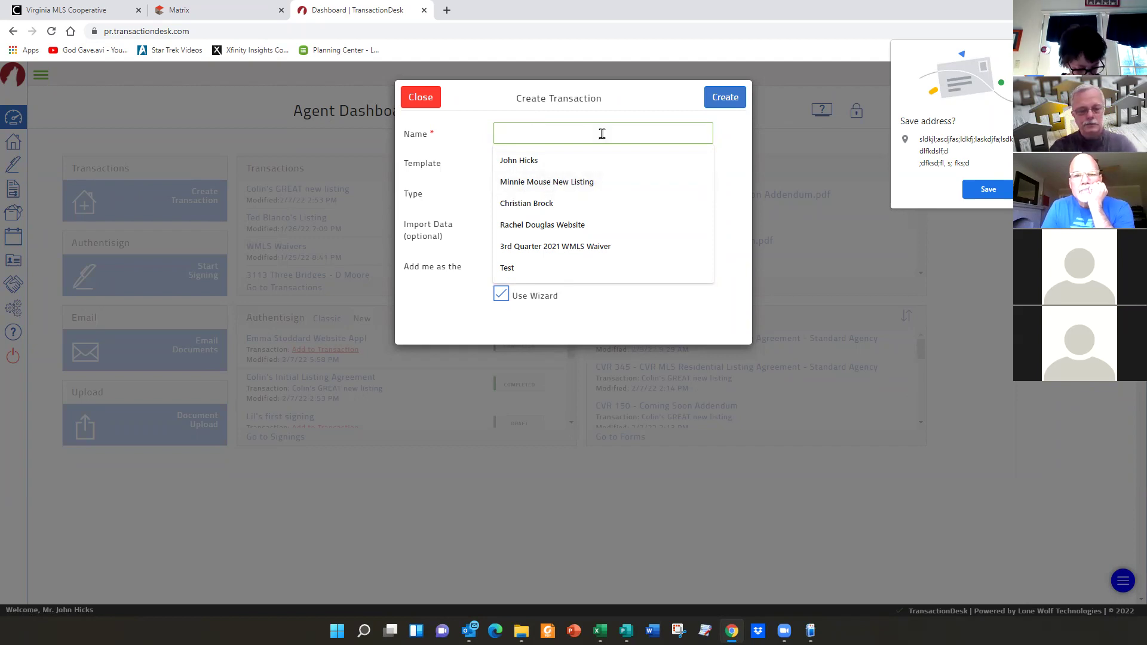
type("Donald ")
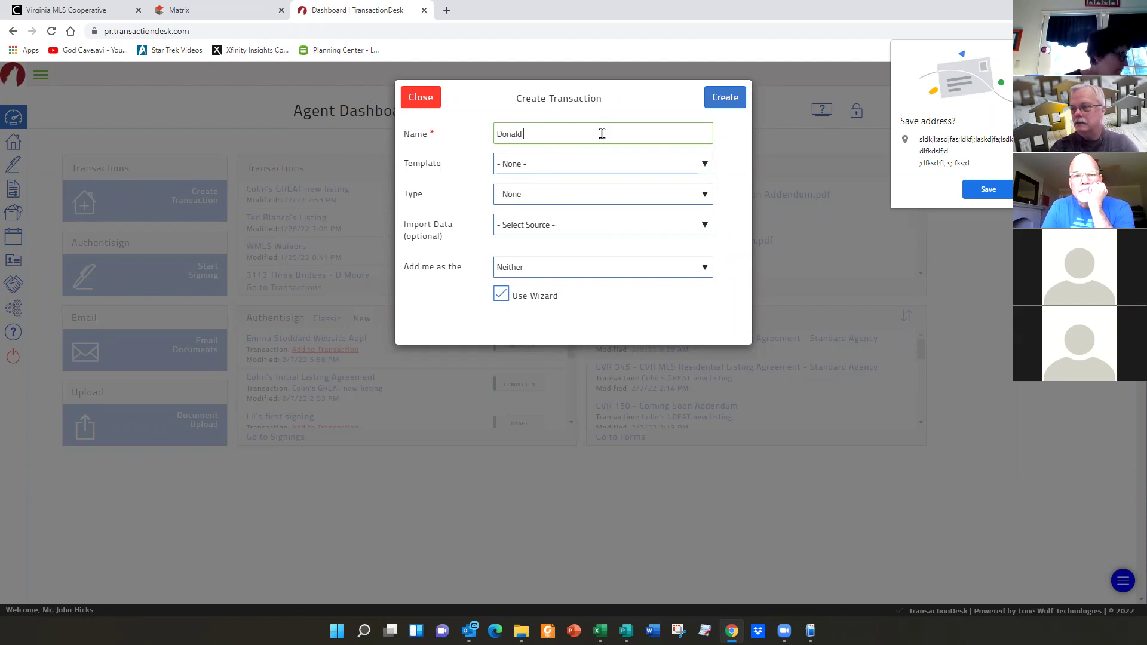
type("Duck's")
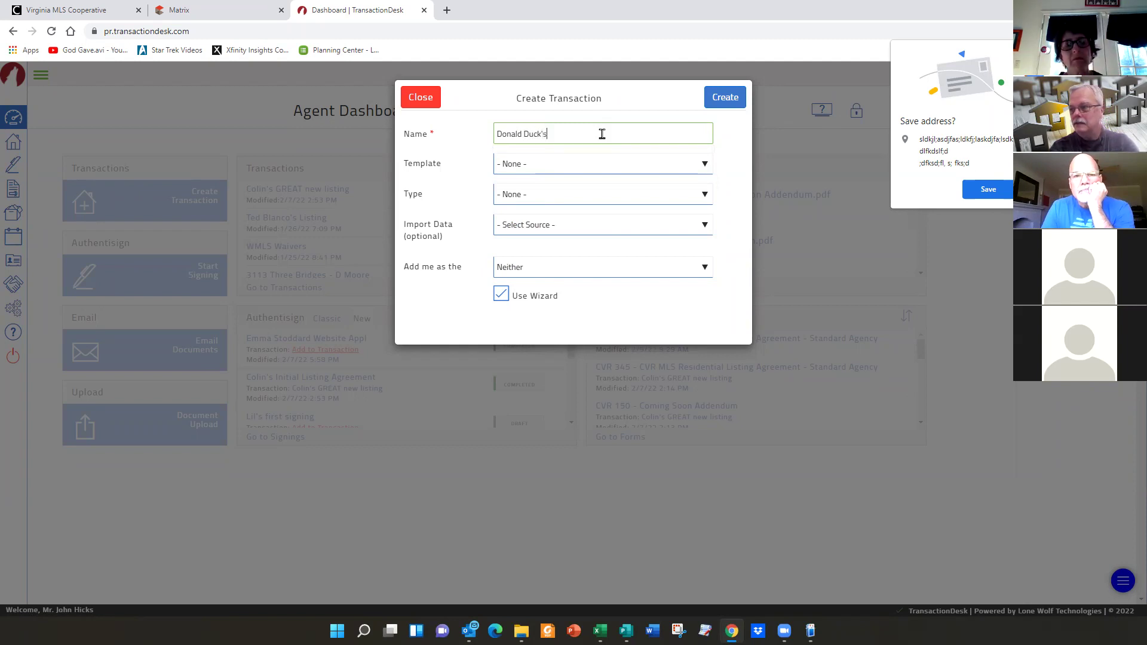
type(" new listing")
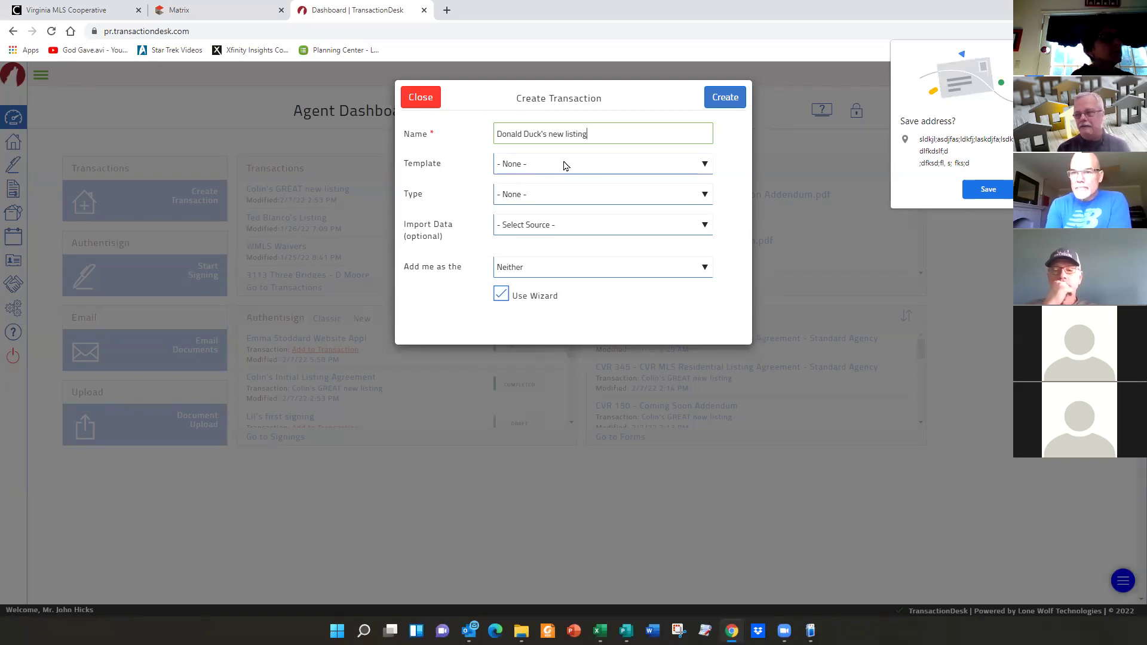
- Pick Hometown Residential Resale New Listing Pkg from the Template dropdown
left_click(704, 165)
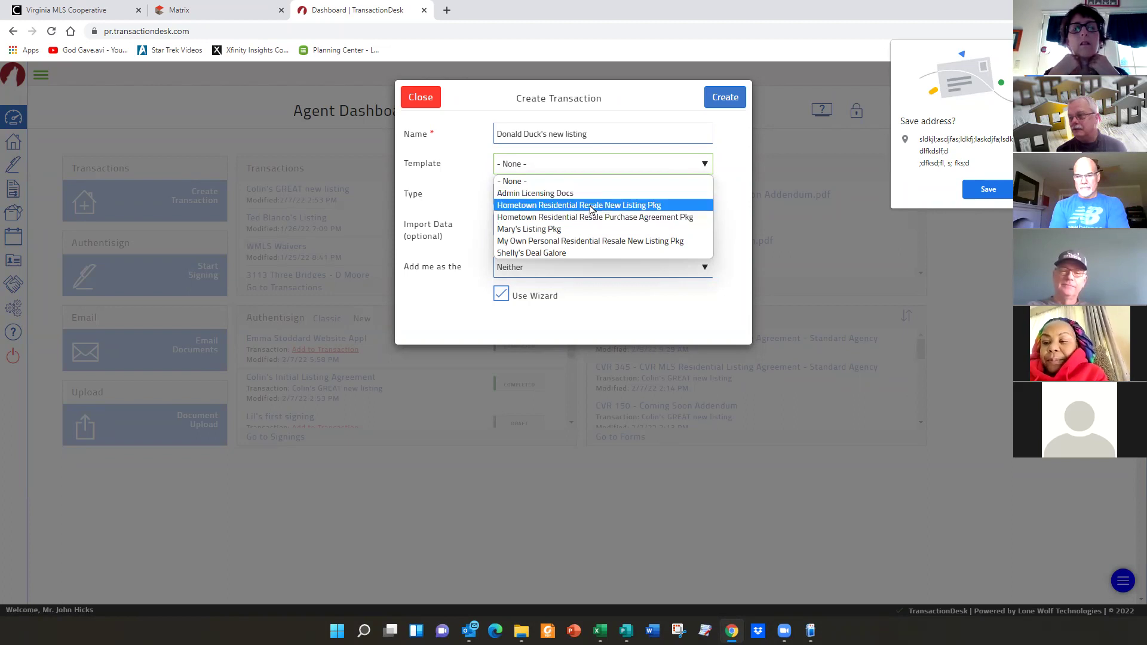
left_click(591, 206)
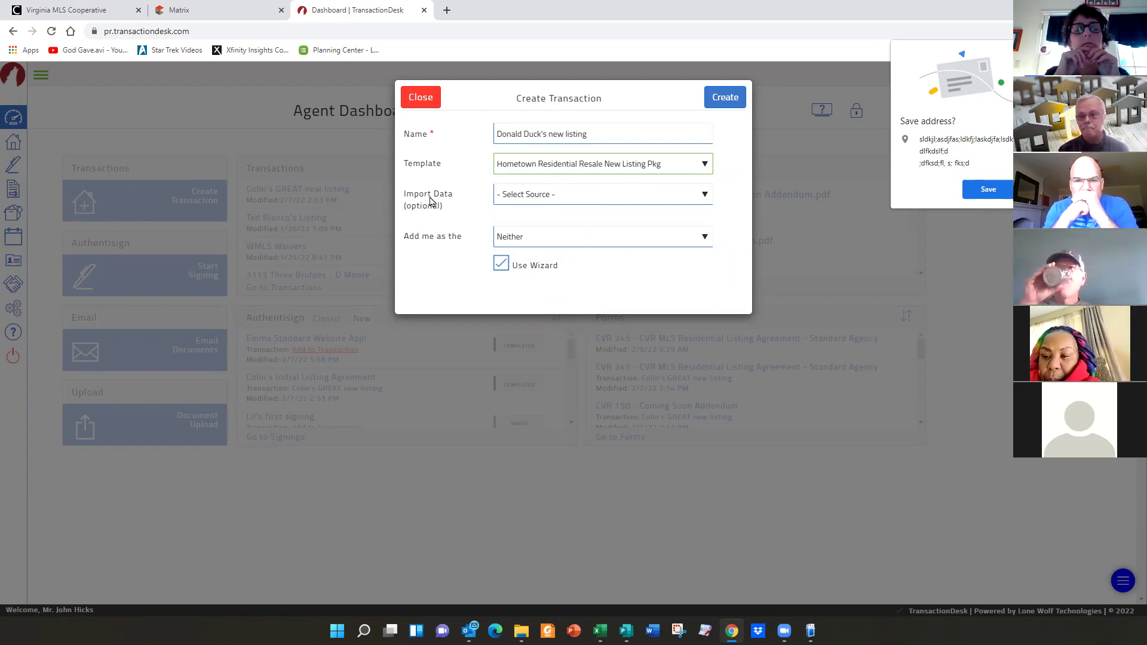
- Leave Import Data at '- Select Source -' and show the 'Add me as the' role choices
left_click(705, 195)
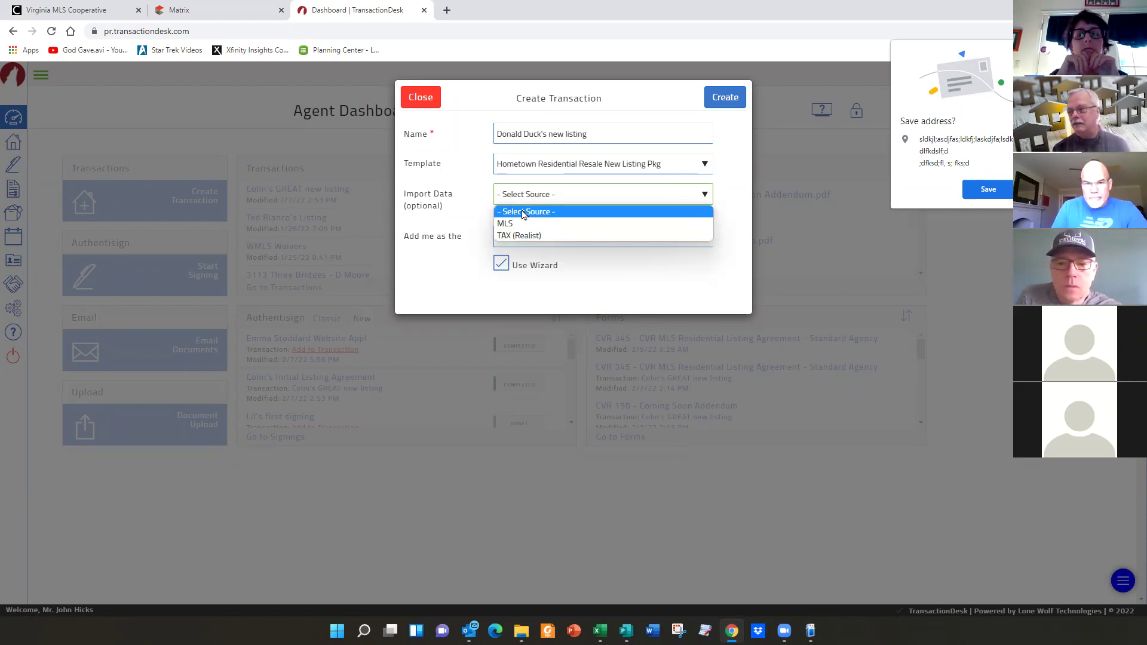
left_click(523, 213)
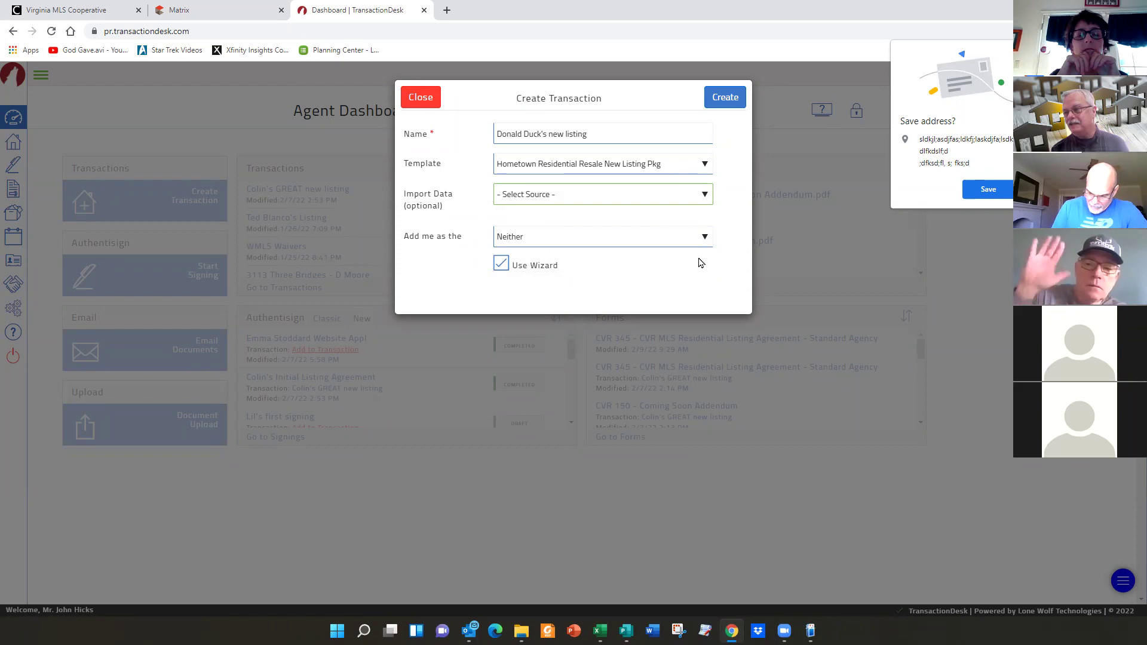
left_click(705, 239)
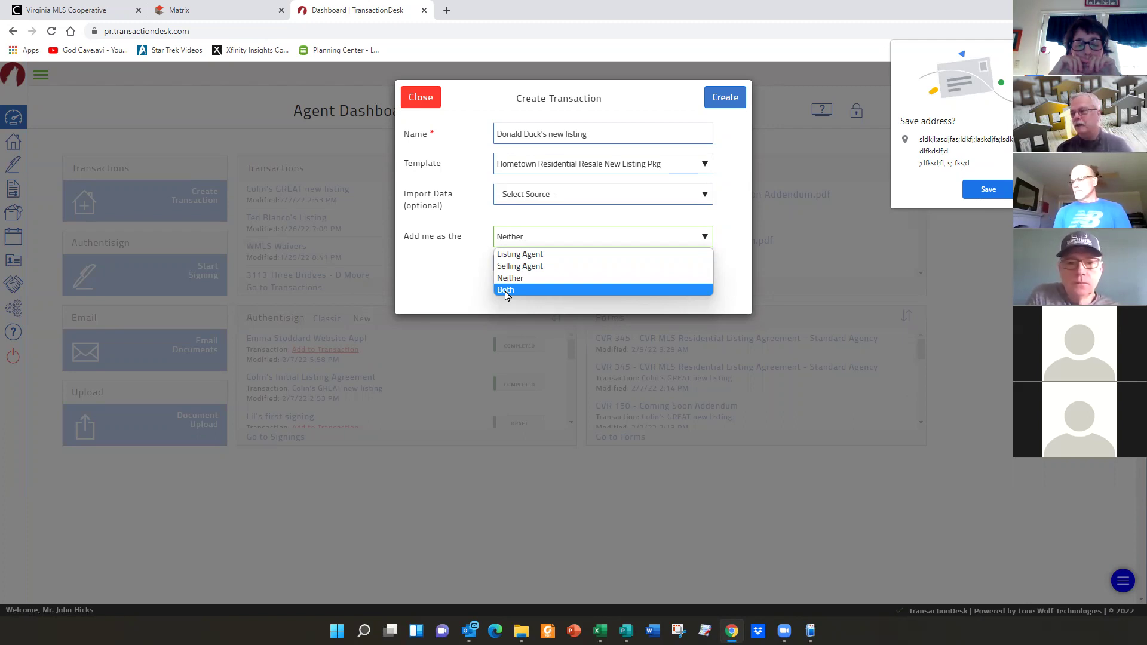
- Choose Listing Agent as my role, keep Use Wizard checked, and create the transaction
left_click(515, 255)
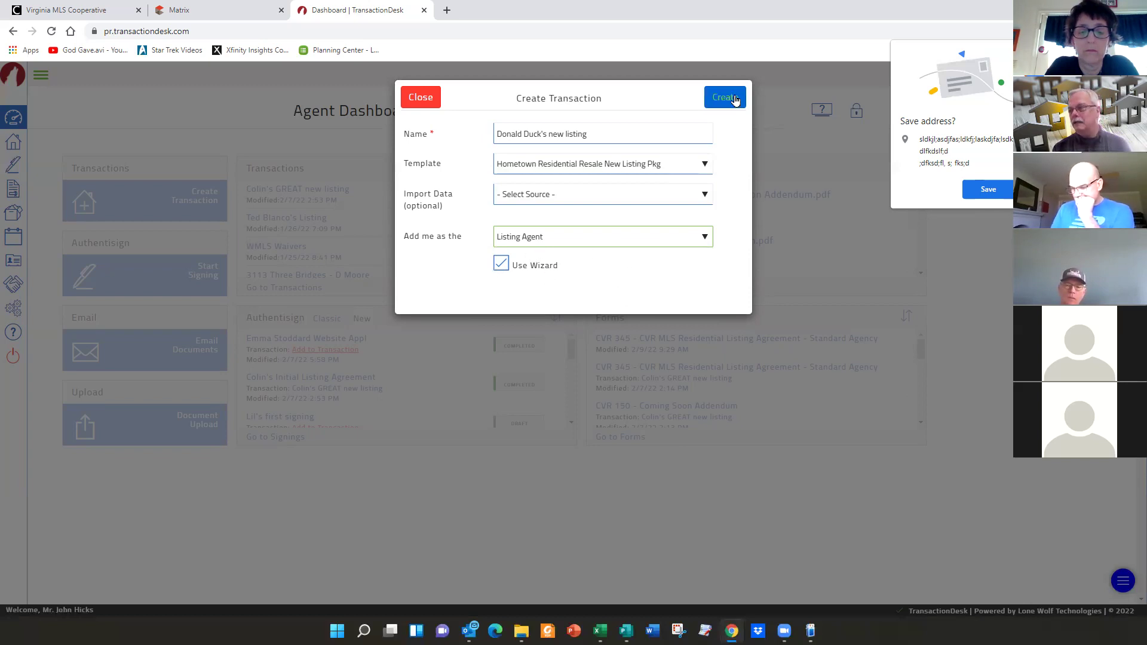
left_click(1045, 190)
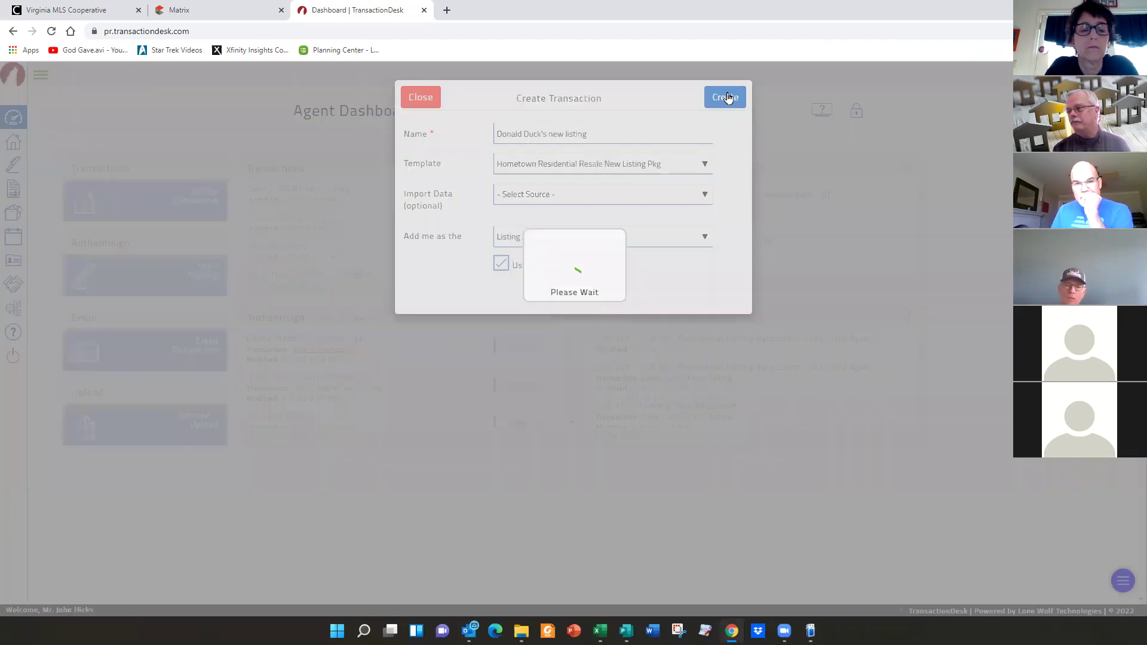
left_click(728, 97)
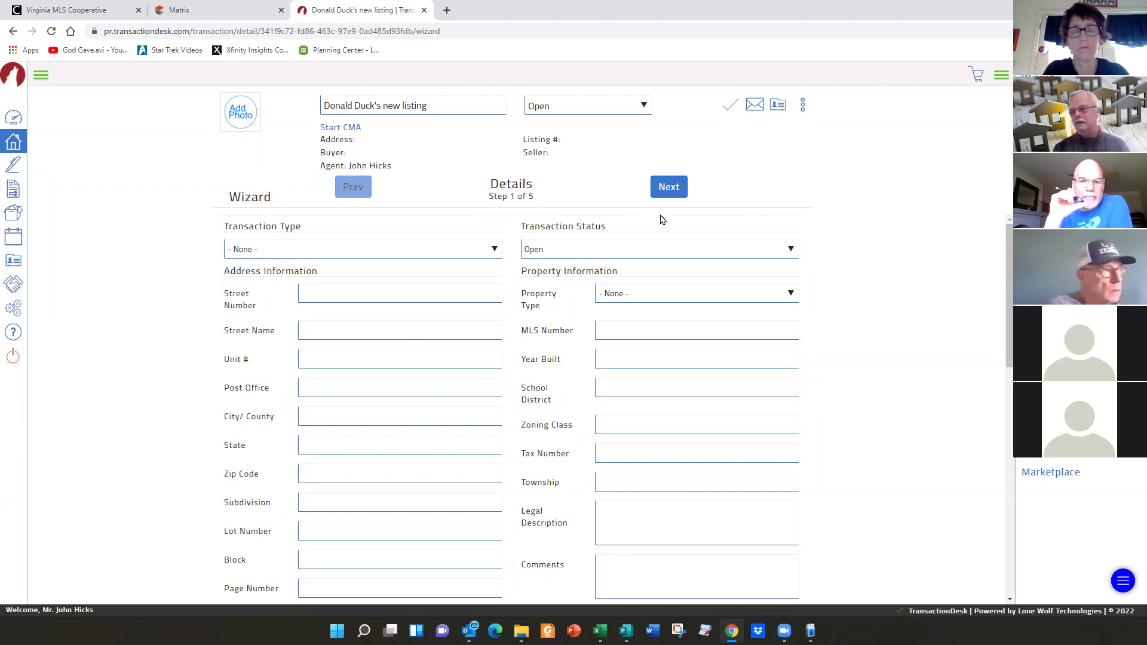
- Scroll through the new listing's Details form to review its still-empty sections
scroll(405, 349, "down", 5)
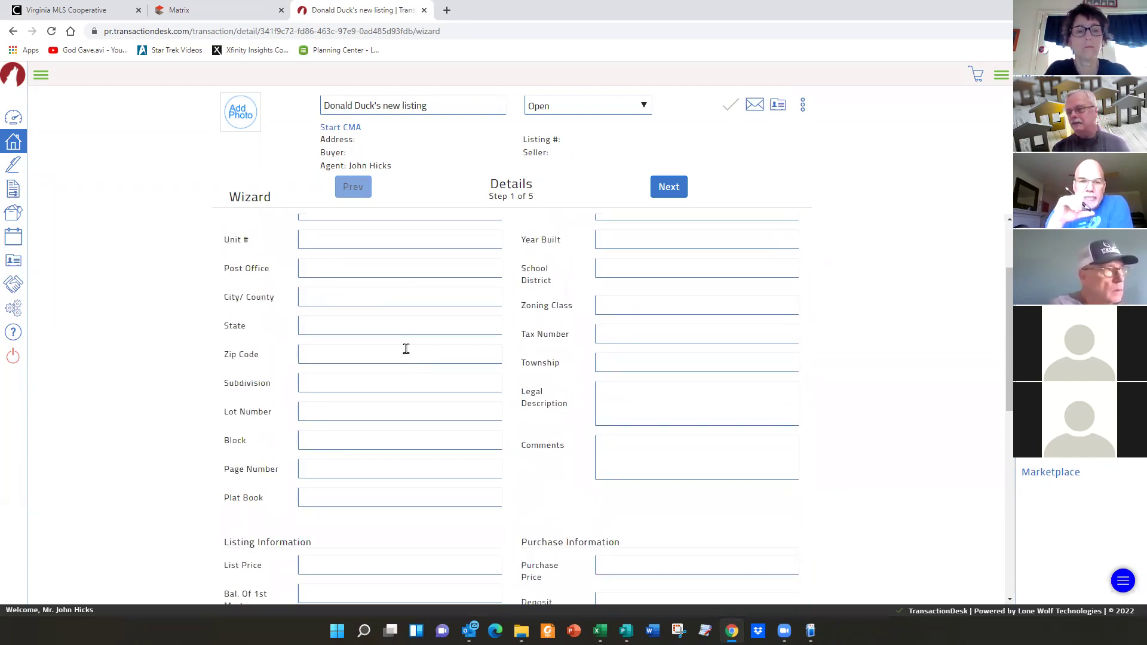
scroll(406, 349, "down", 2)
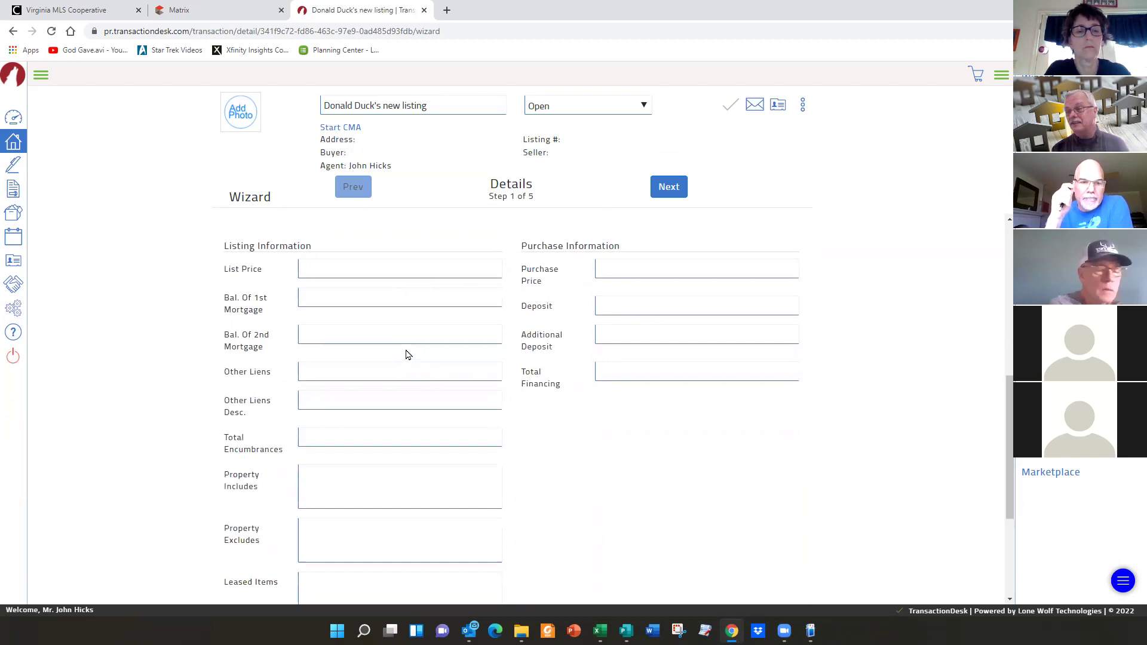
scroll(406, 351, "up", 7)
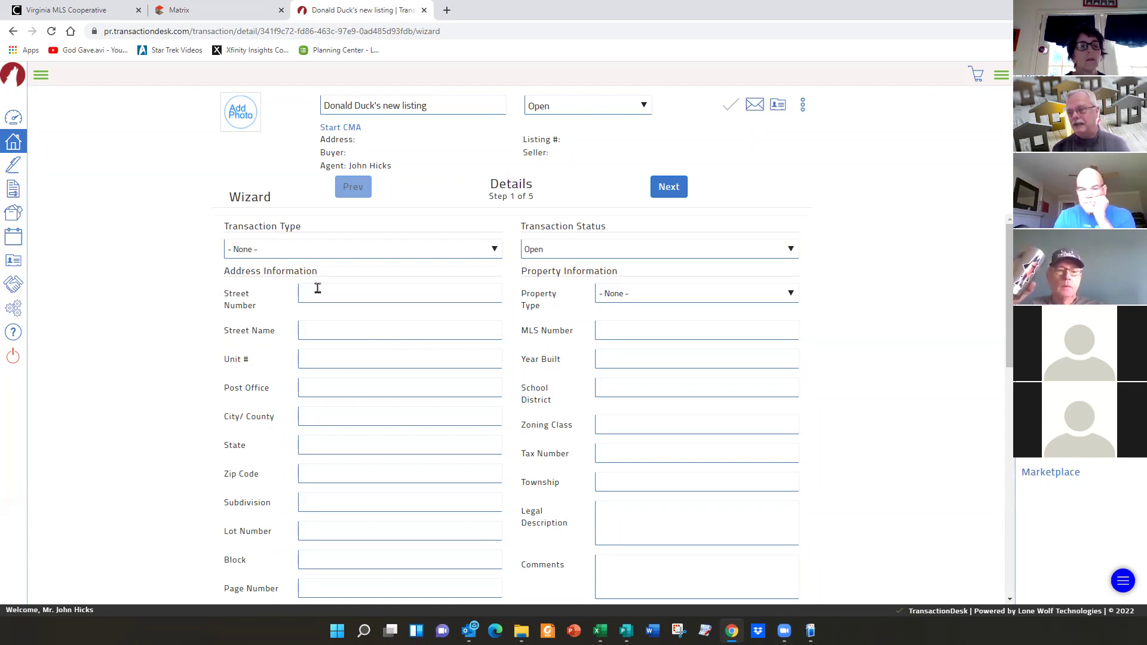
- Fill in the listing's street number and street name, city Hanover and state VA
left_click(336, 292)
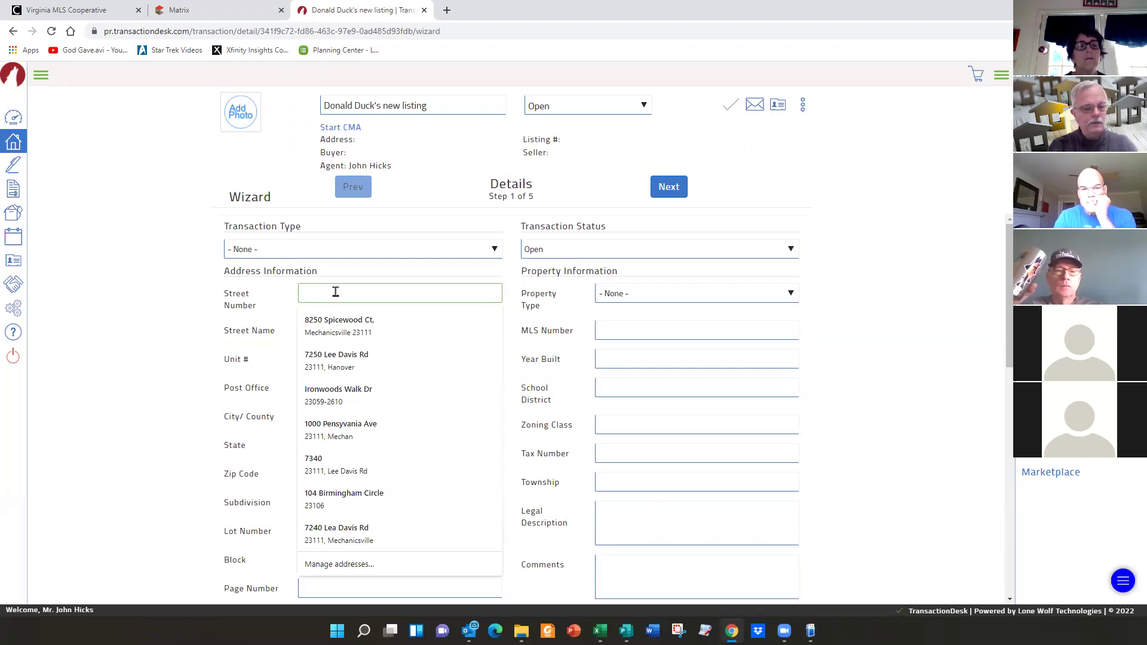
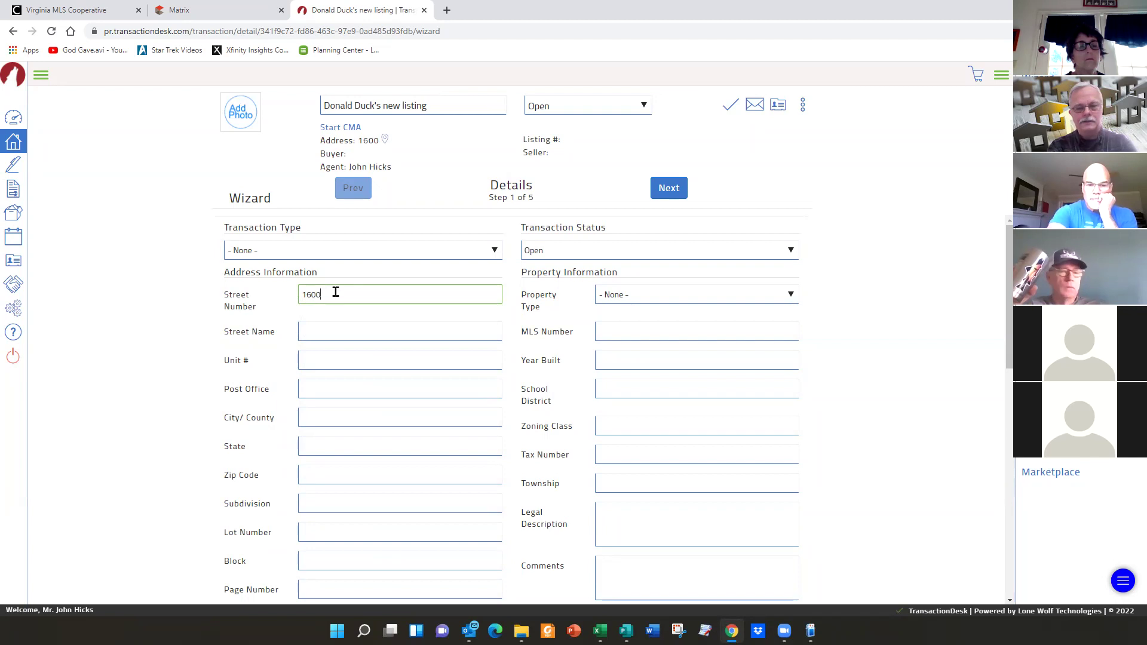
key("Tab")
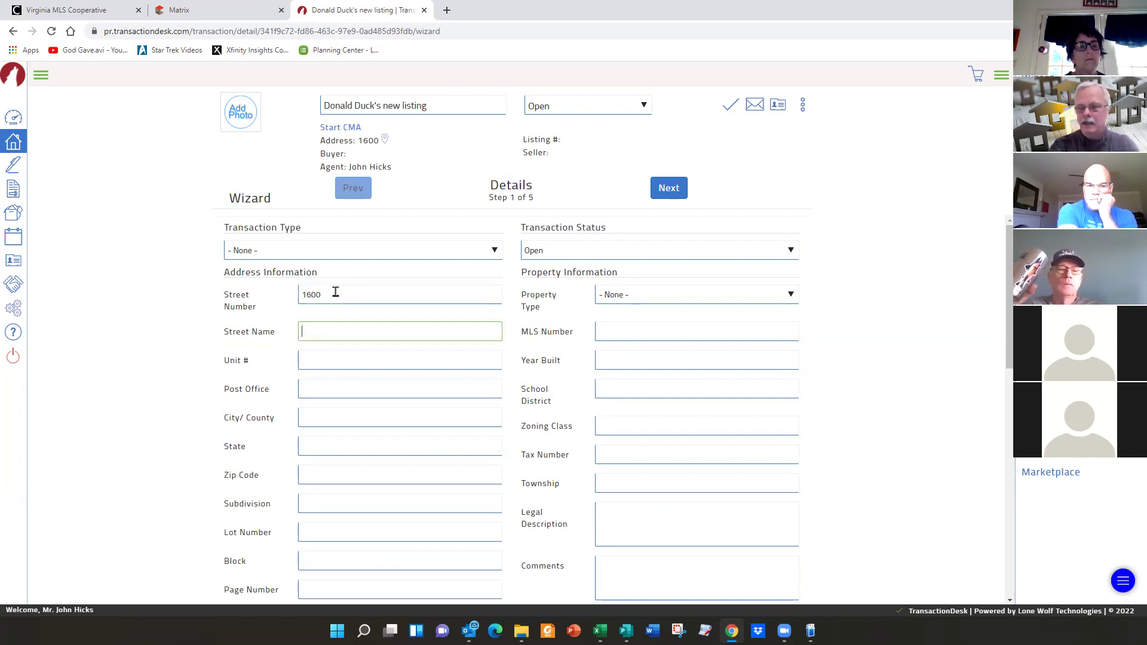
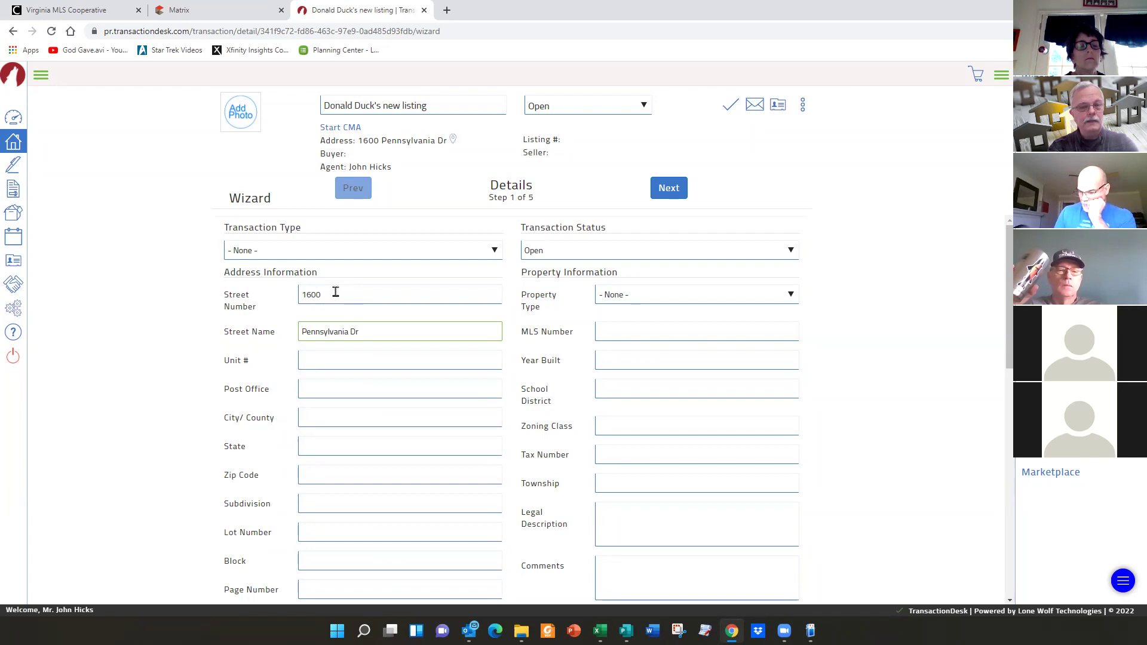
key("Tab")
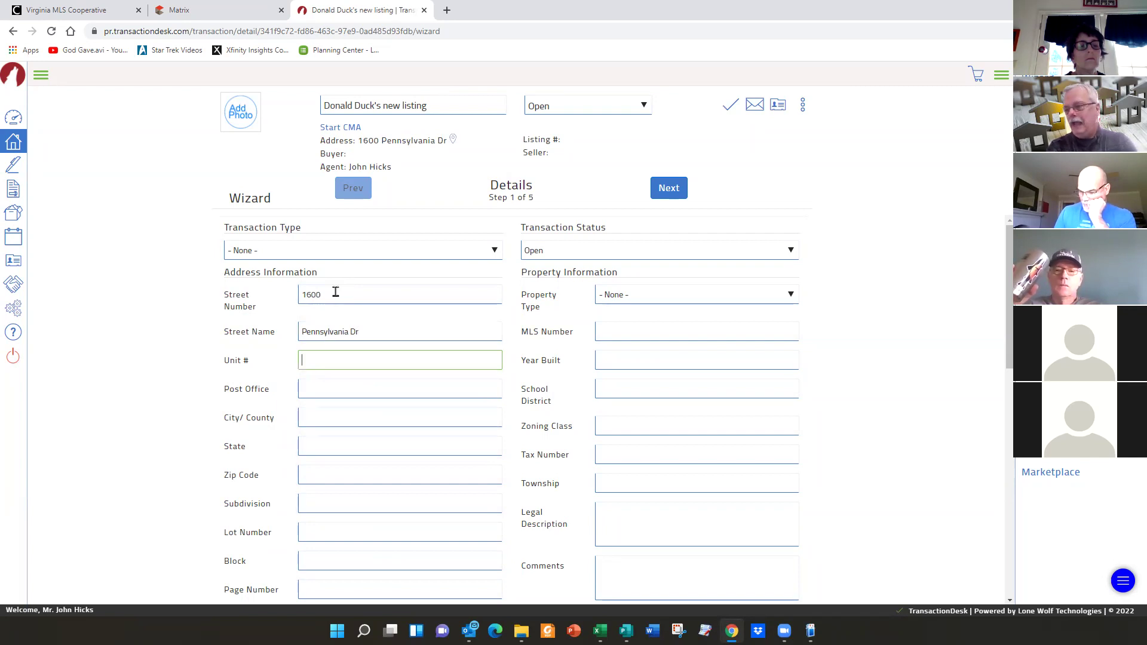
key("Tab")
key("Tab")
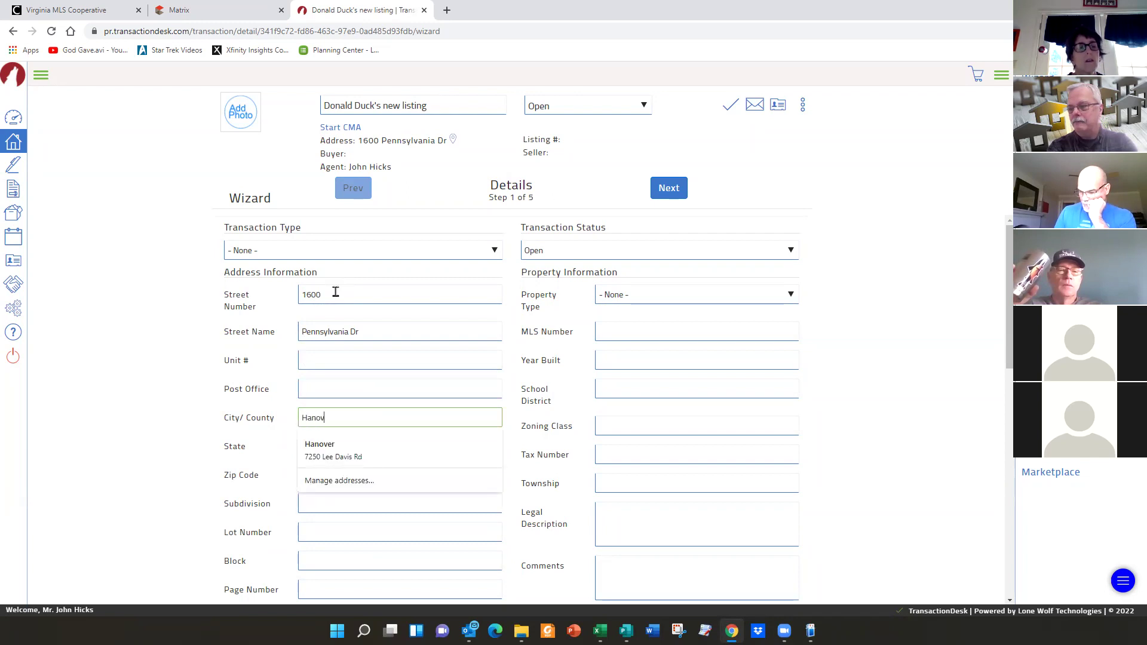
key("Tab")
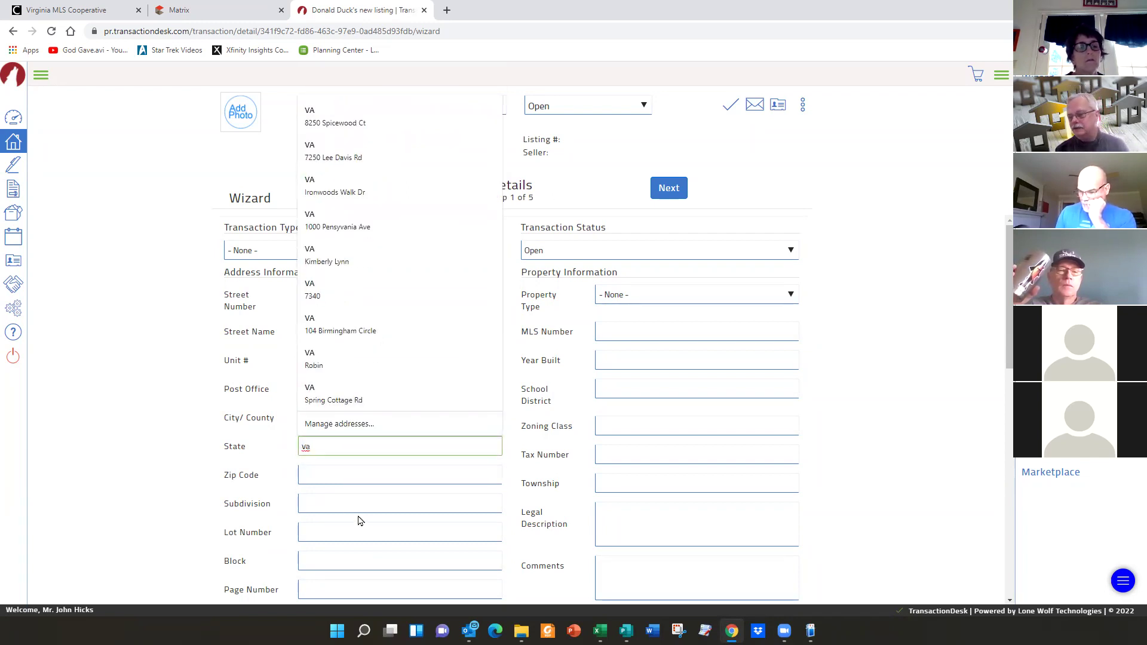
scroll(358, 519, "down", 5)
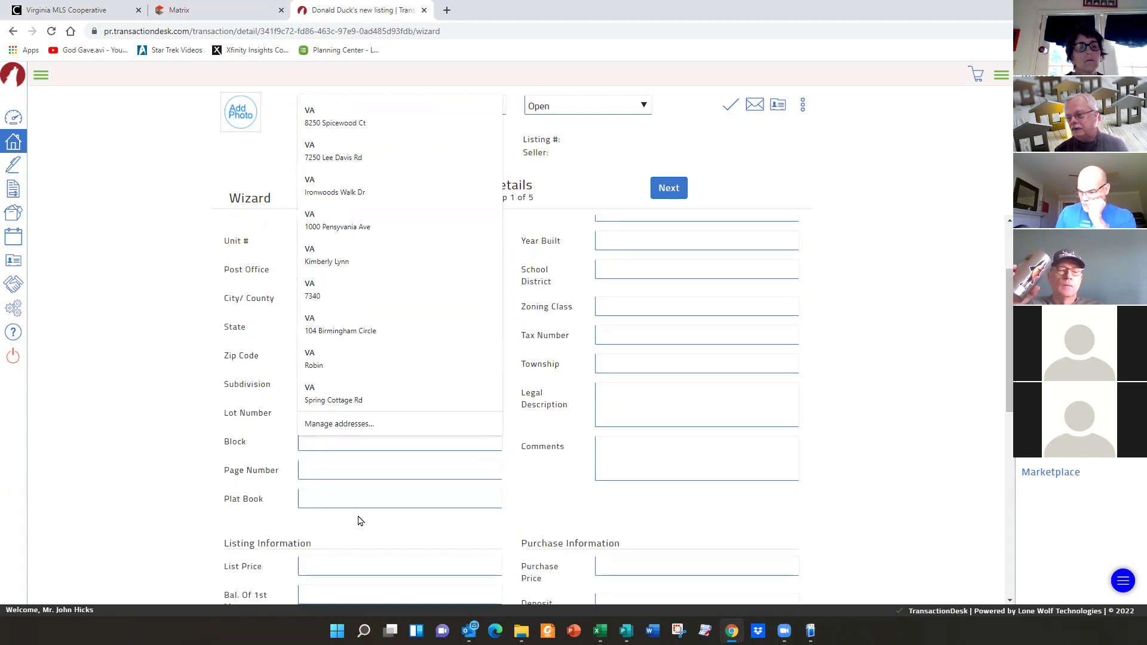
- Dismiss the address suggestions and enter a List Price of 30000000
left_click(411, 510)
left_click(339, 385)
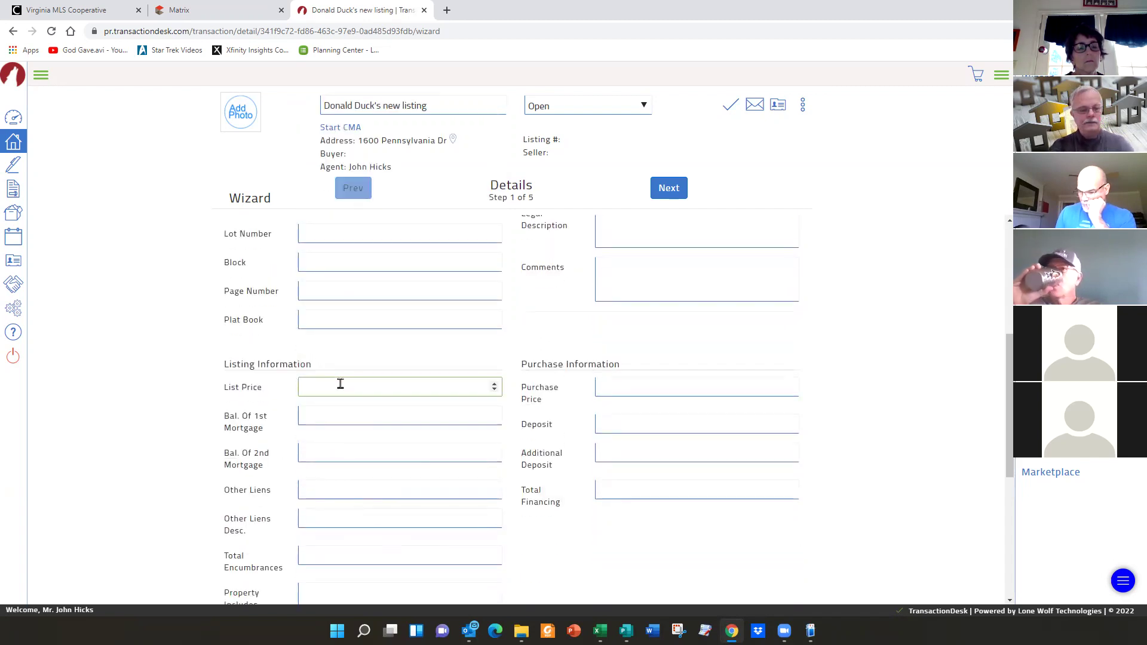
type("30000000")
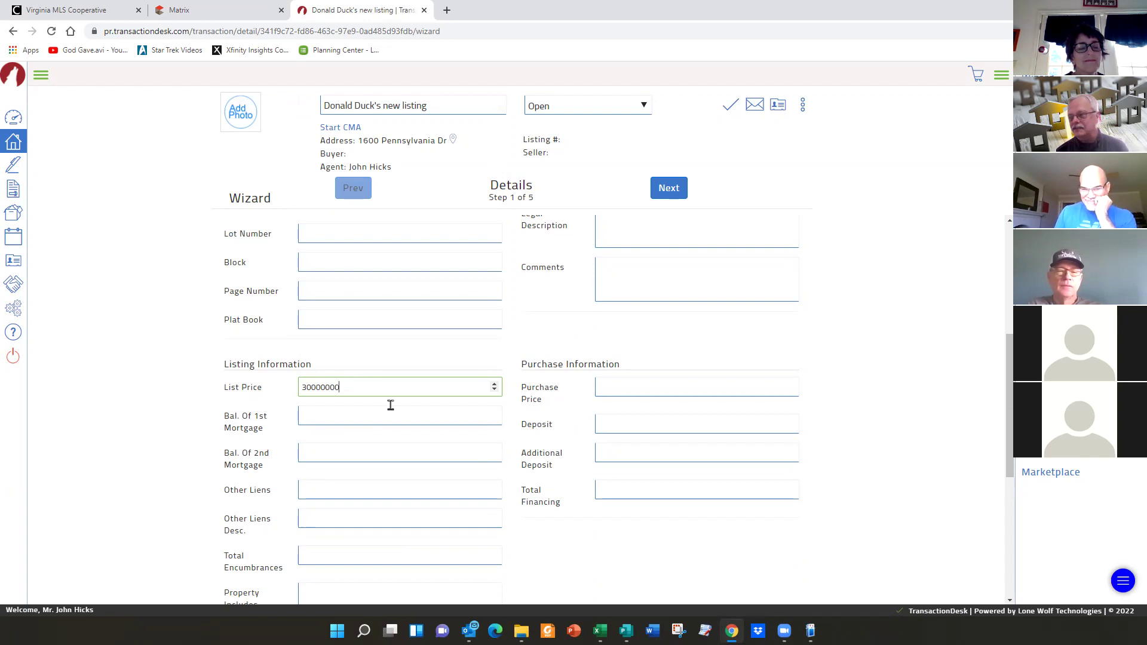
scroll(388, 454, "up", 2)
scroll(388, 454, "up", 3)
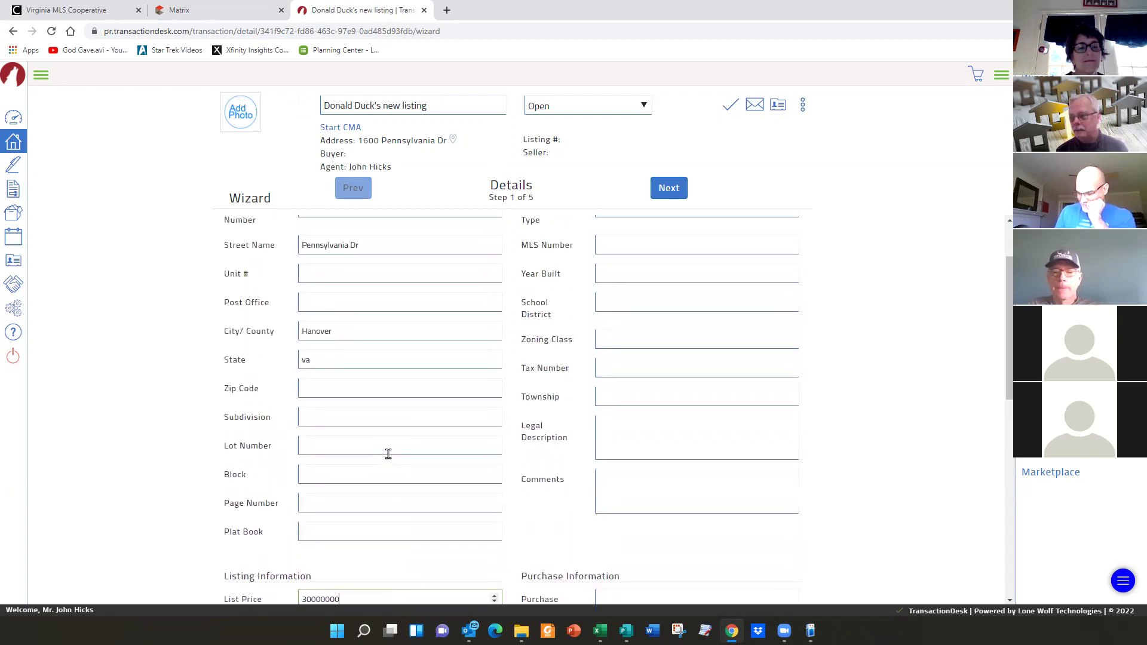
scroll(388, 454, "down", 10)
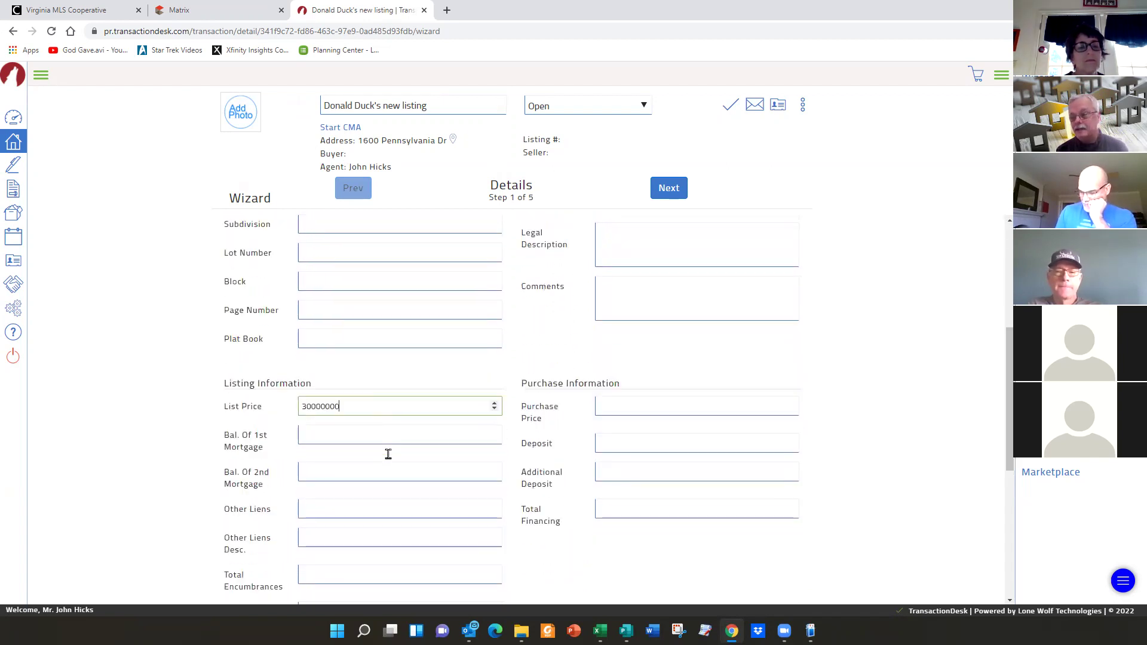
scroll(389, 454, "up", 4)
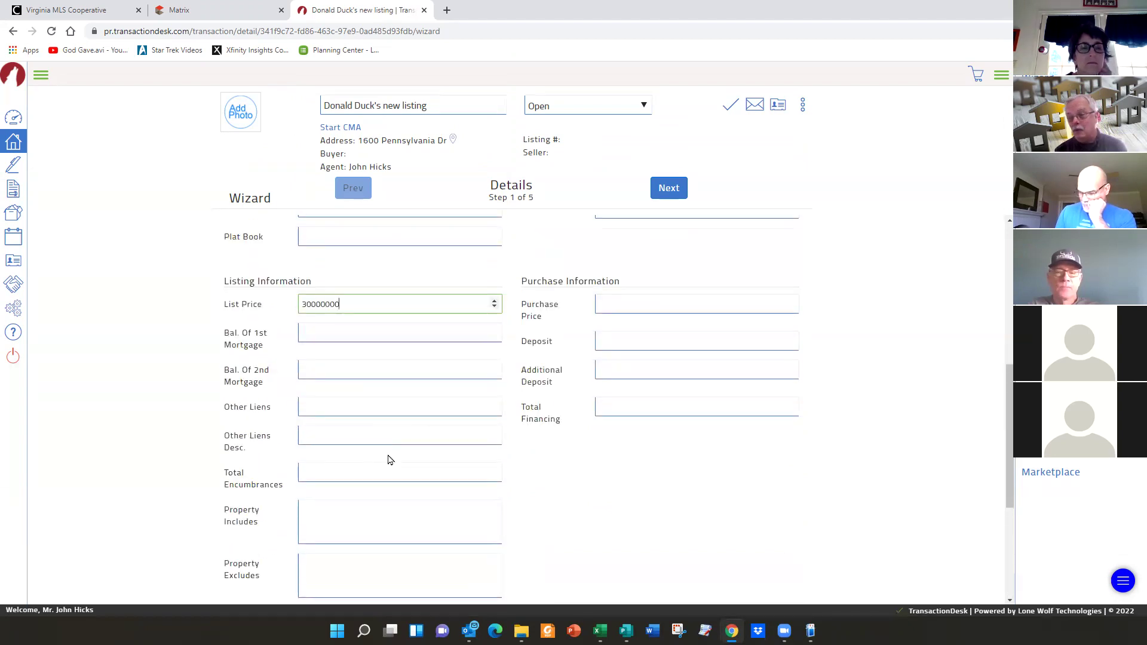
scroll(391, 459, "up", 6)
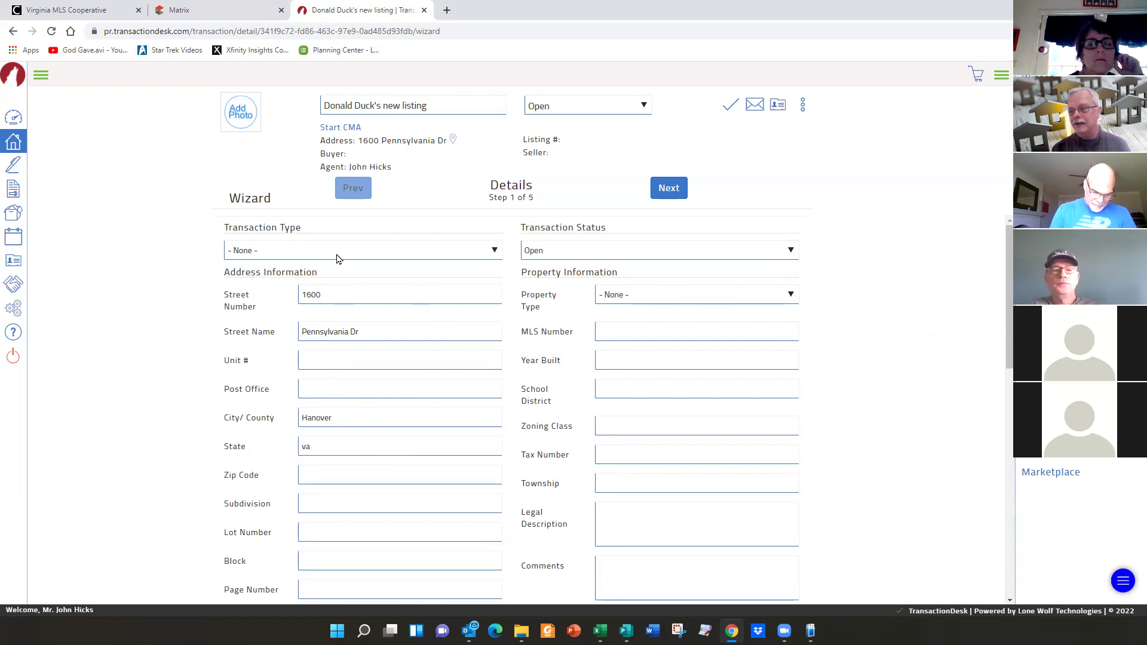
- Choose Residential Listing as Transaction Type and Residential as Property Type
left_click(495, 254)
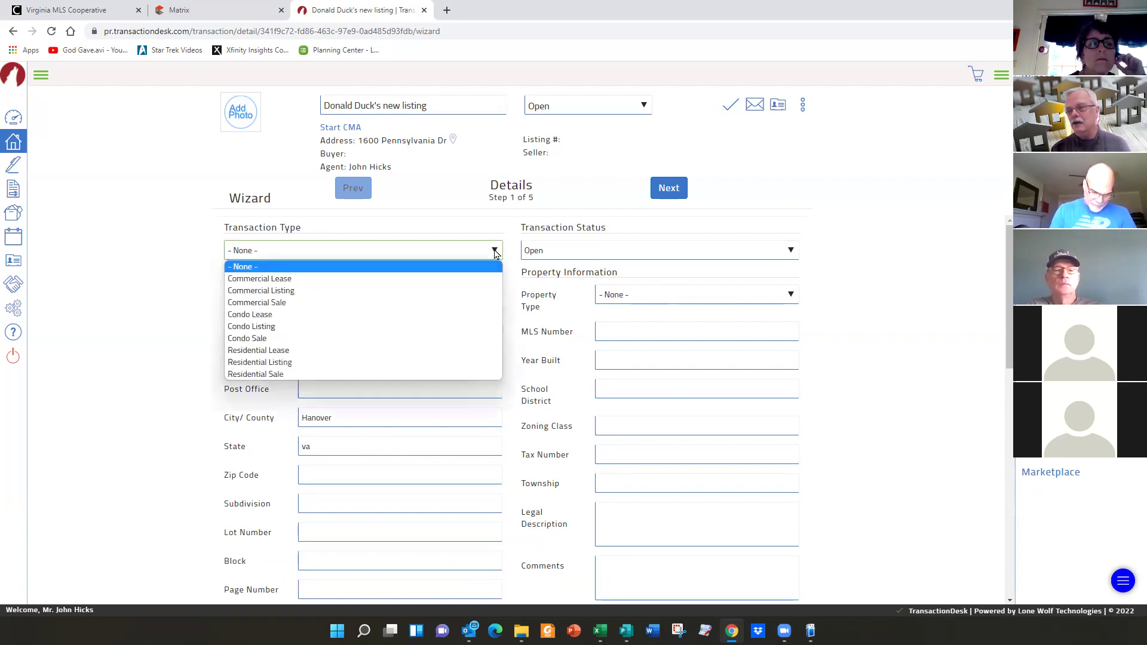
left_click(244, 364)
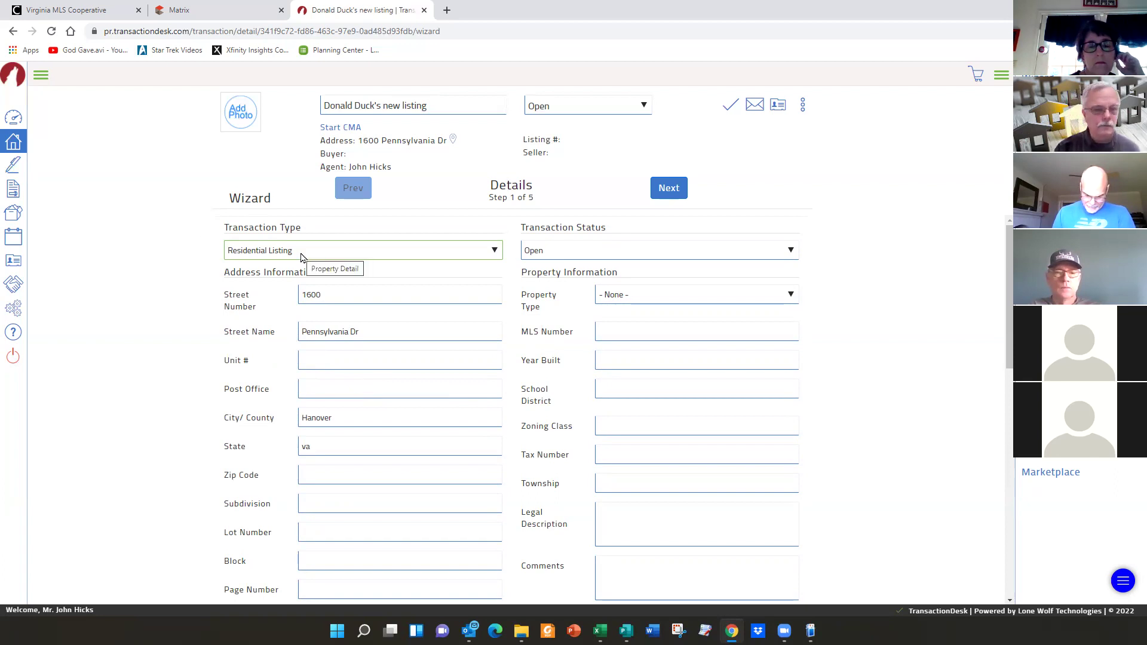
left_click(791, 297)
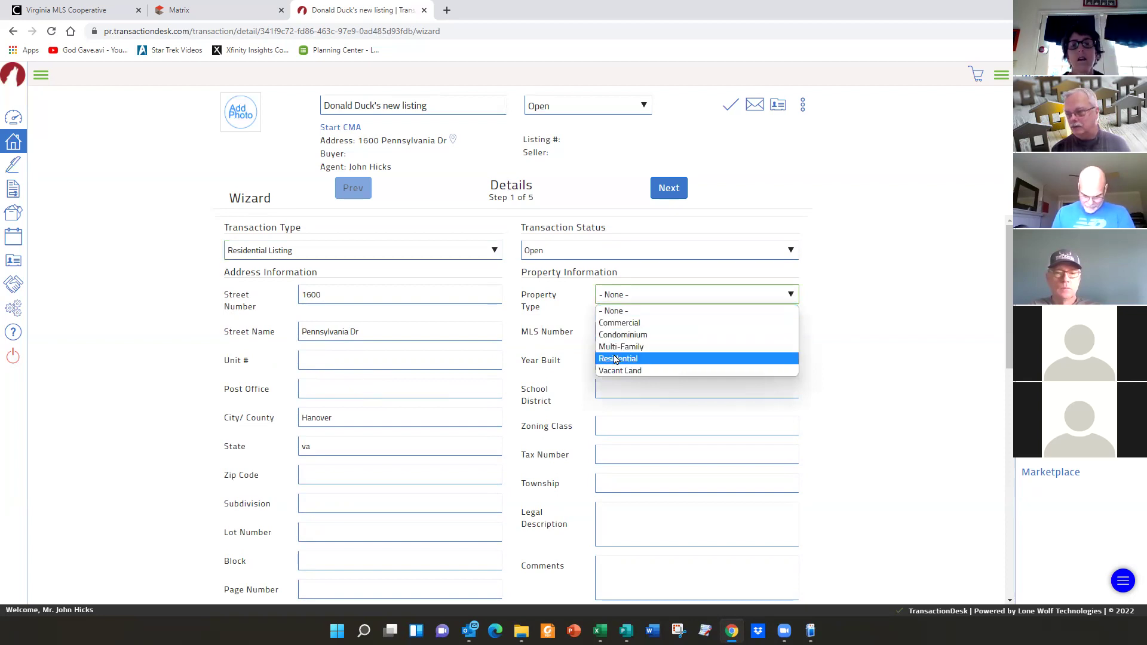
left_click(615, 359)
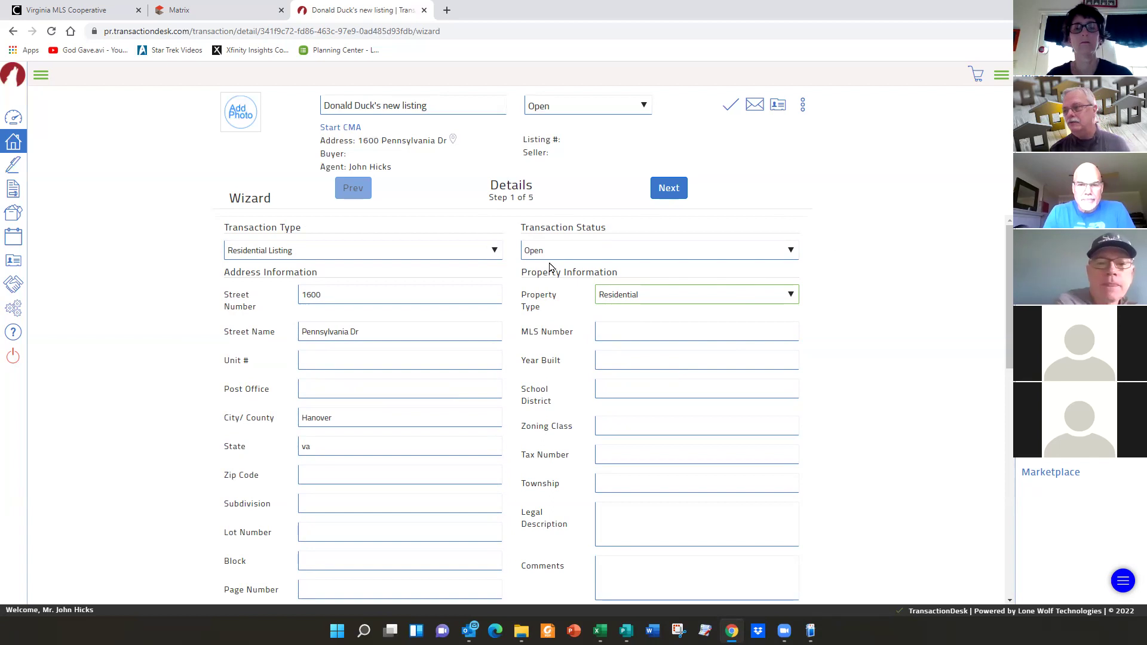
- Set Transaction Status to Active, settling on it after briefly toggling back to Open
left_click(790, 253)
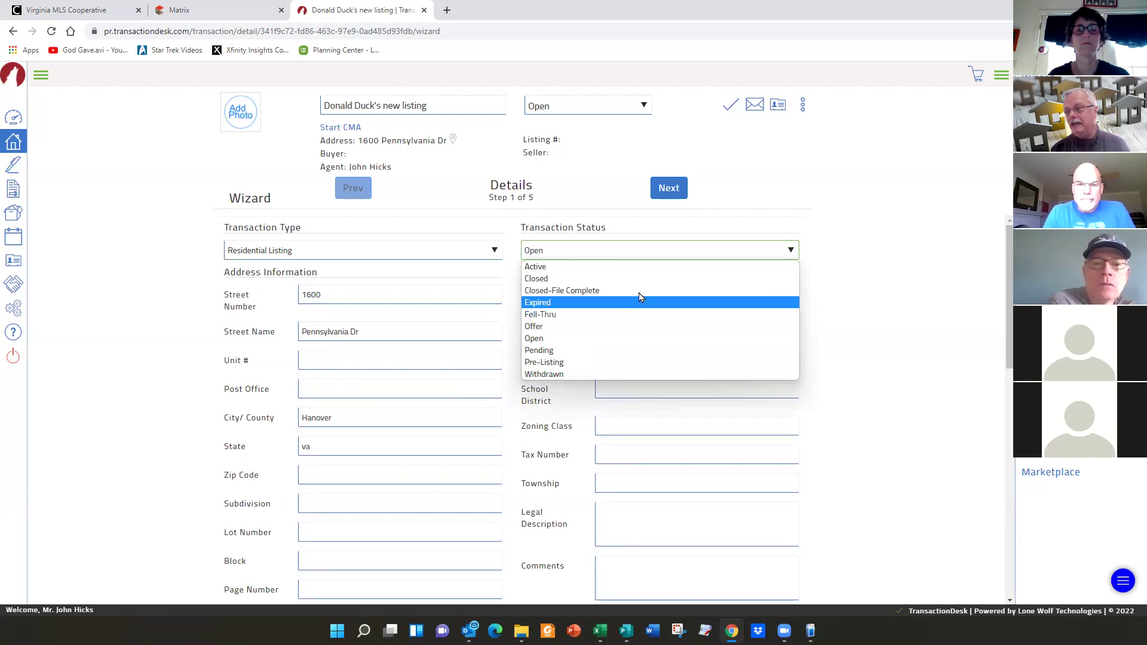
left_click(546, 267)
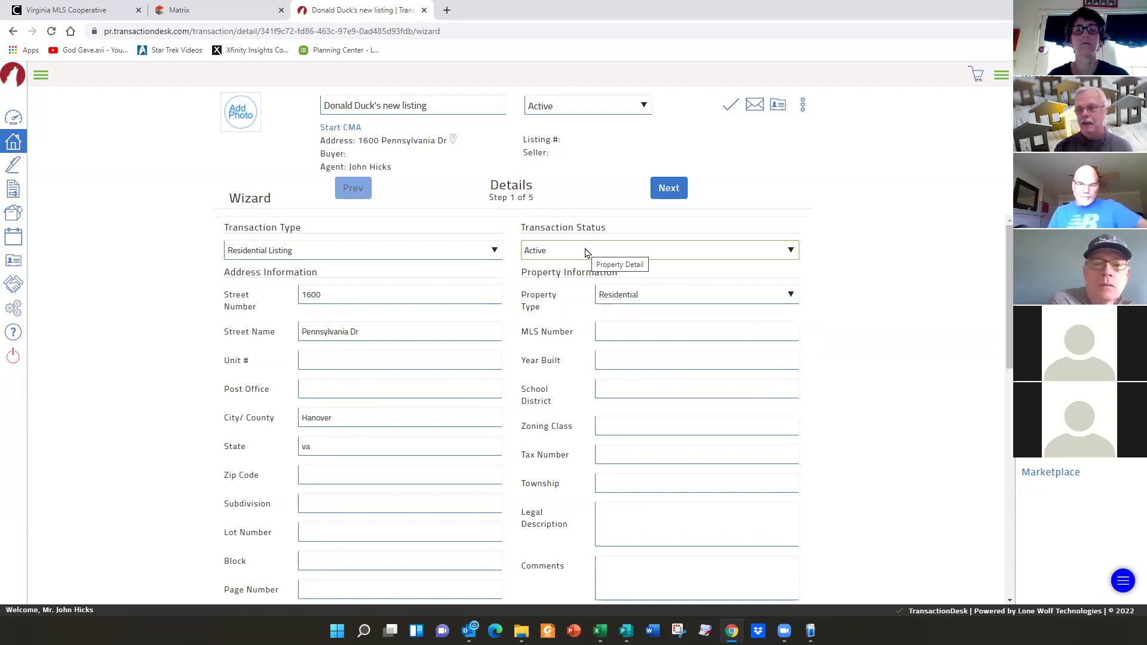
left_click(788, 252)
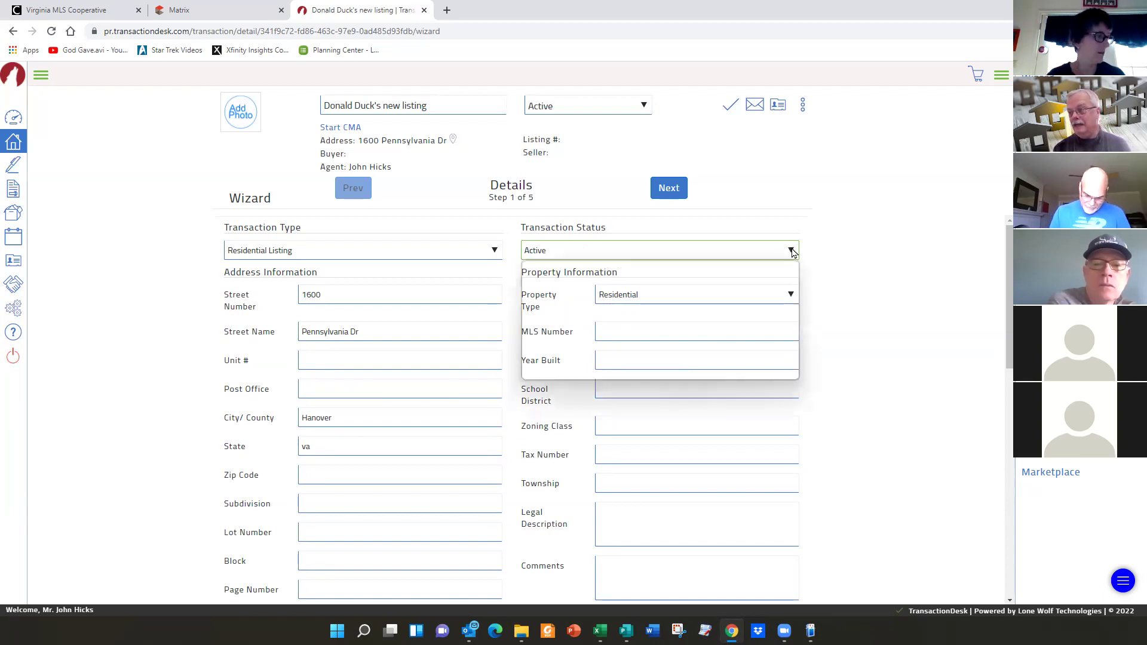
left_click(536, 344)
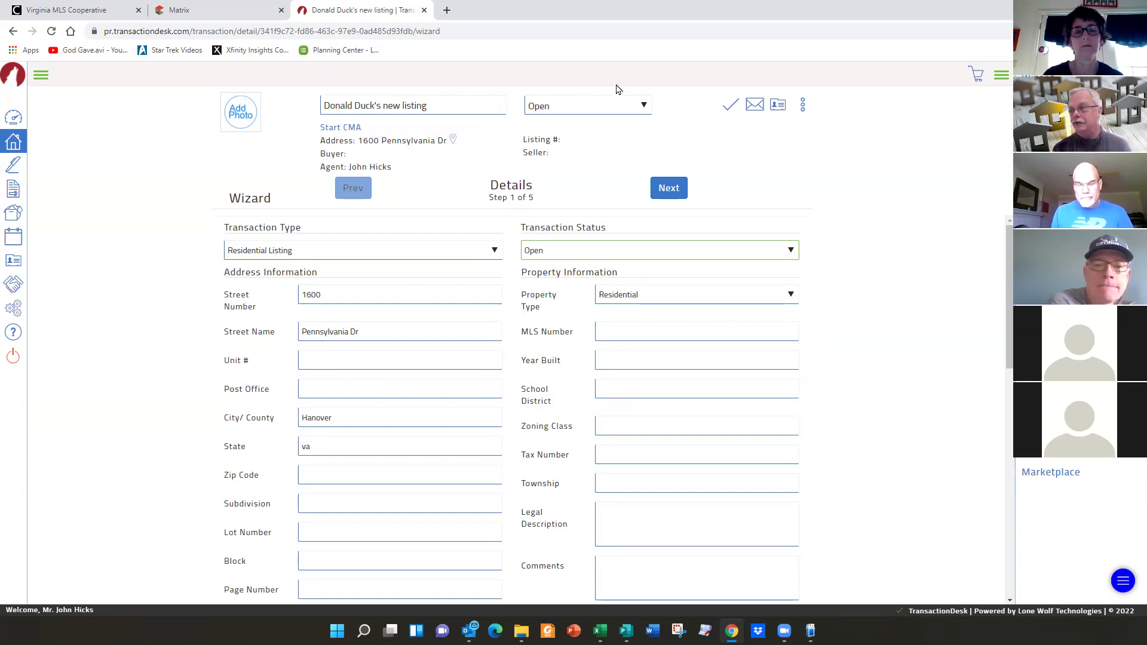
left_click(793, 252)
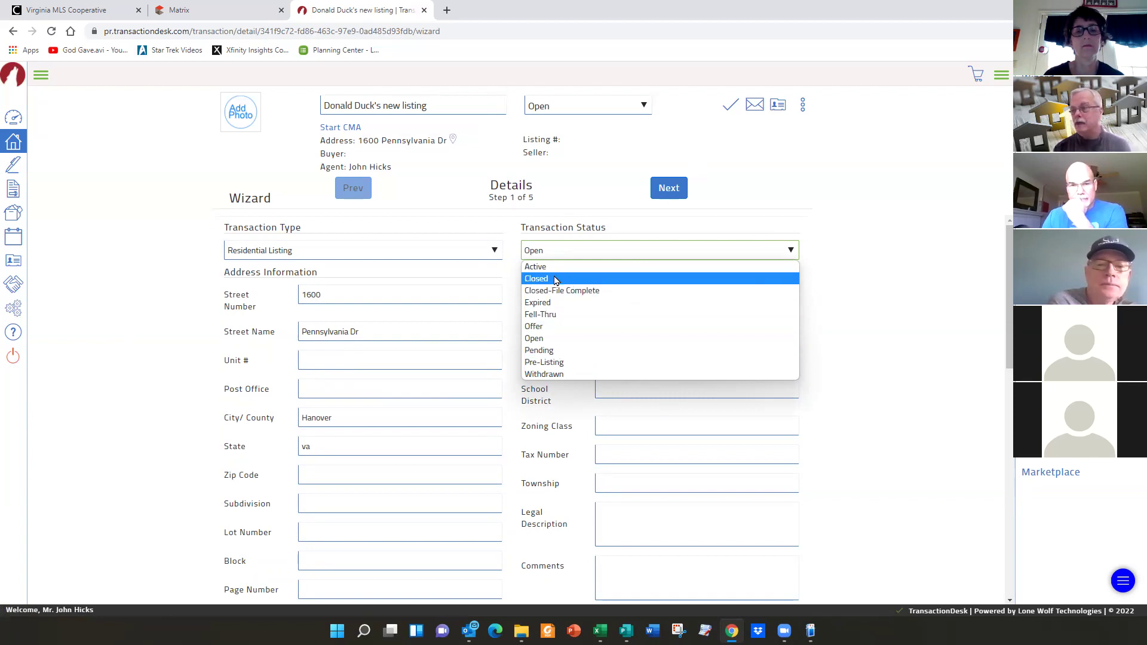
left_click(534, 267)
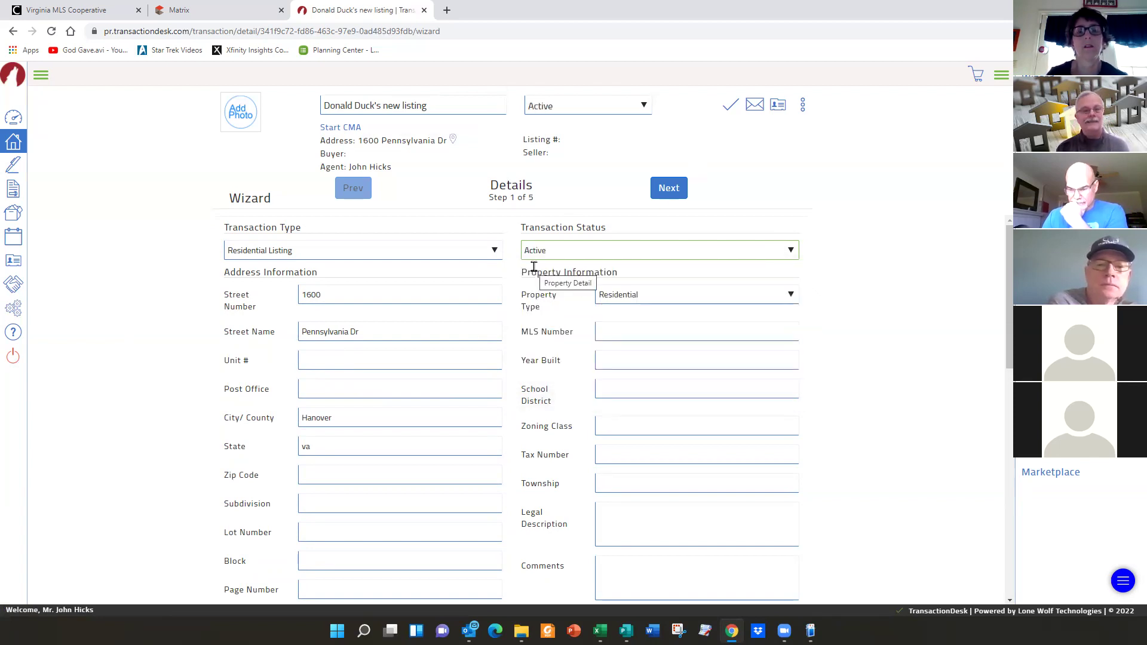
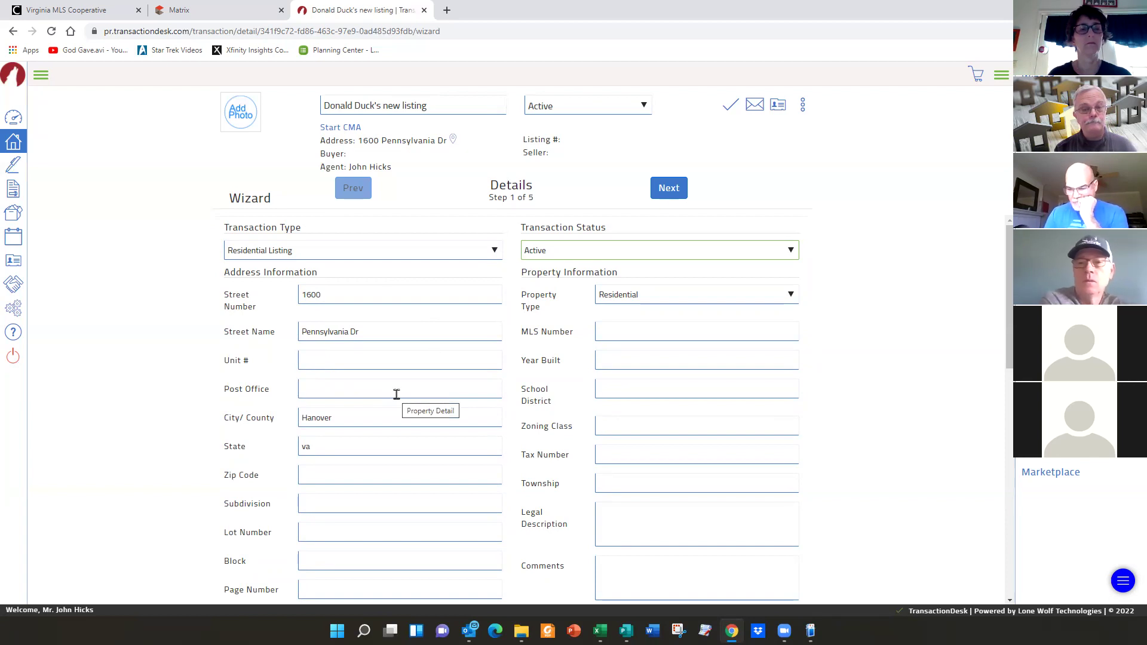
- Advance the listing wizard from Details to Step 2 of 5, Transaction Dates
left_click(672, 188)
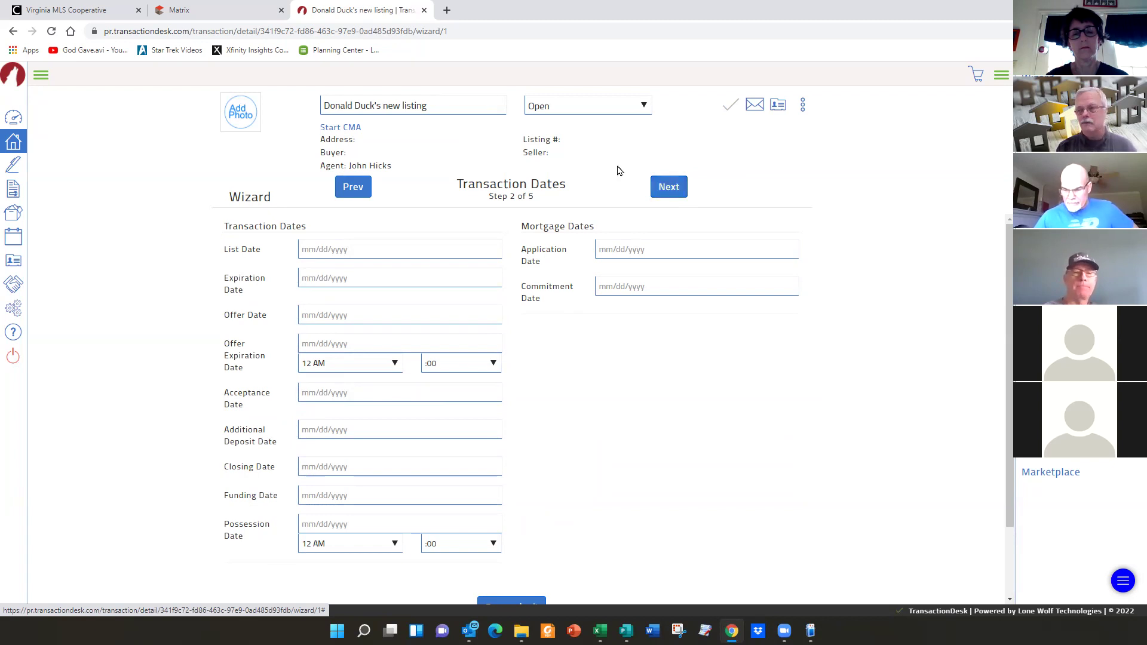
- Pick March 11 in the Expiration Date picker so it reads 03/11/2022
left_click(402, 275)
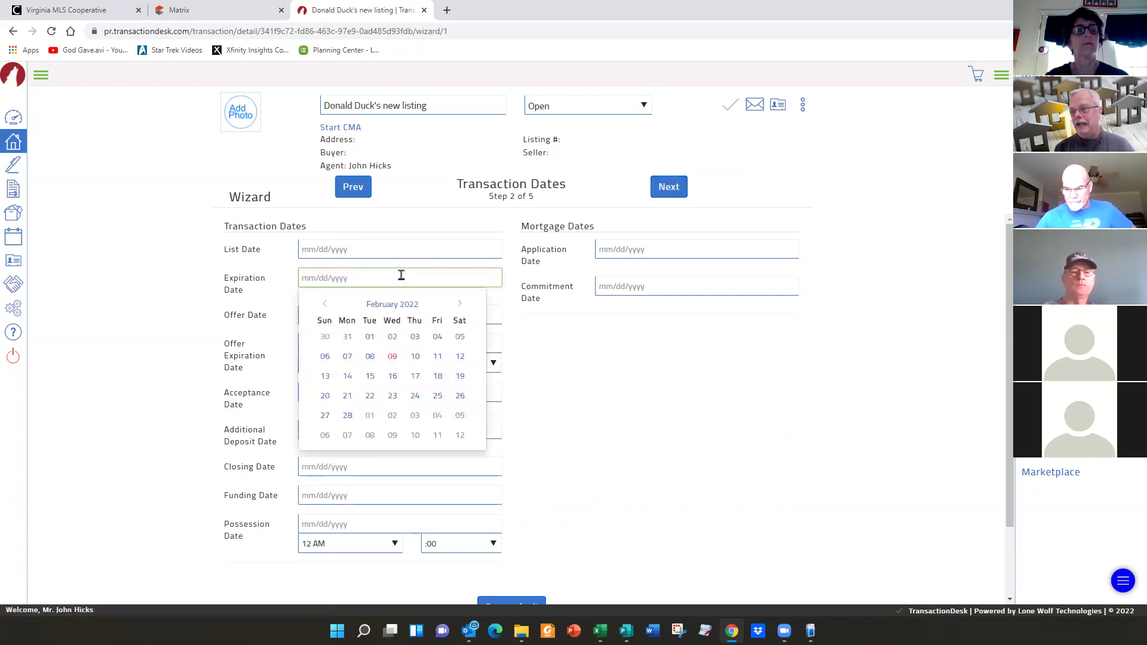
left_click(436, 435)
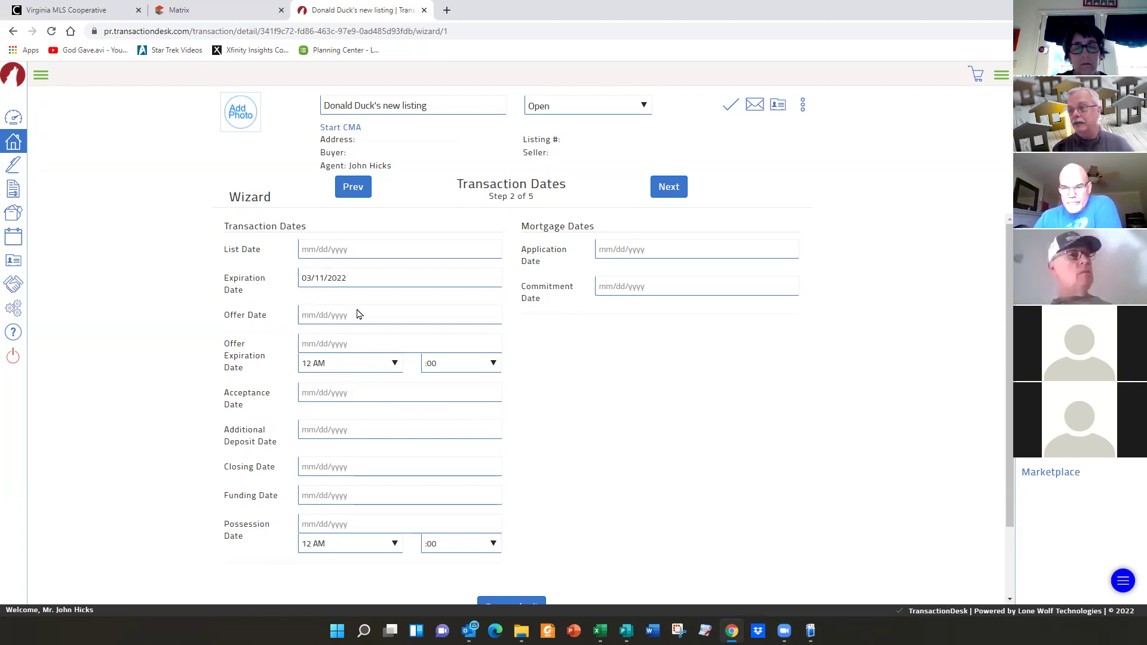
- Go to Step 3 of 5, Contacts, with Hometown Realty as listing broker
left_click(669, 188)
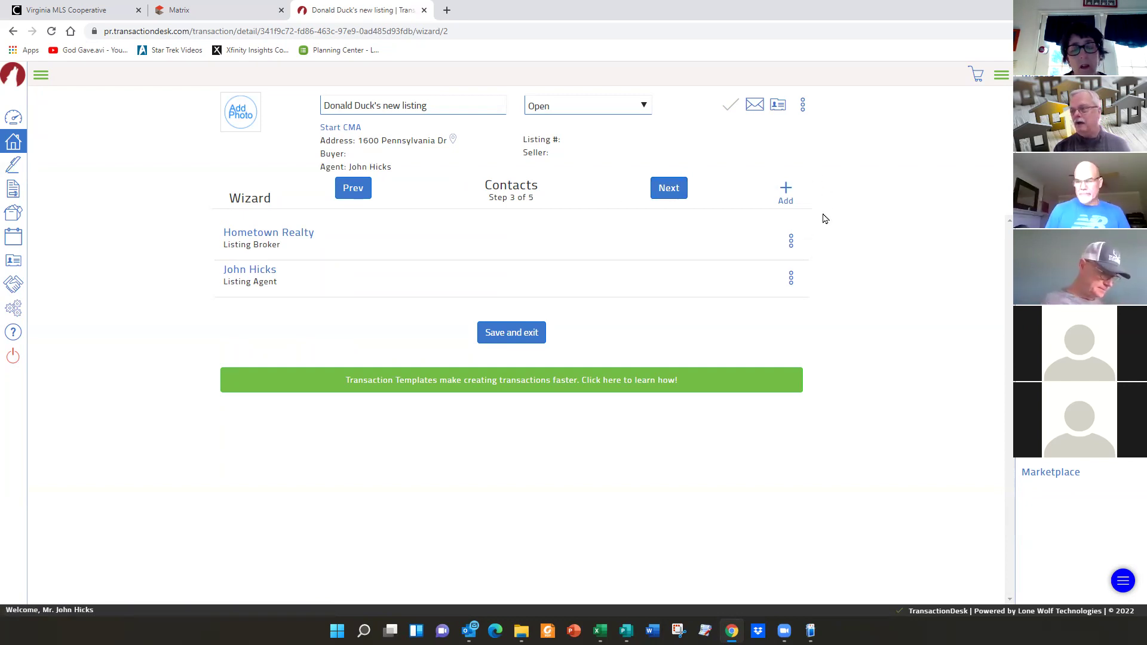
- Bring up the + Add contact options on the Contacts step
left_click(786, 190)
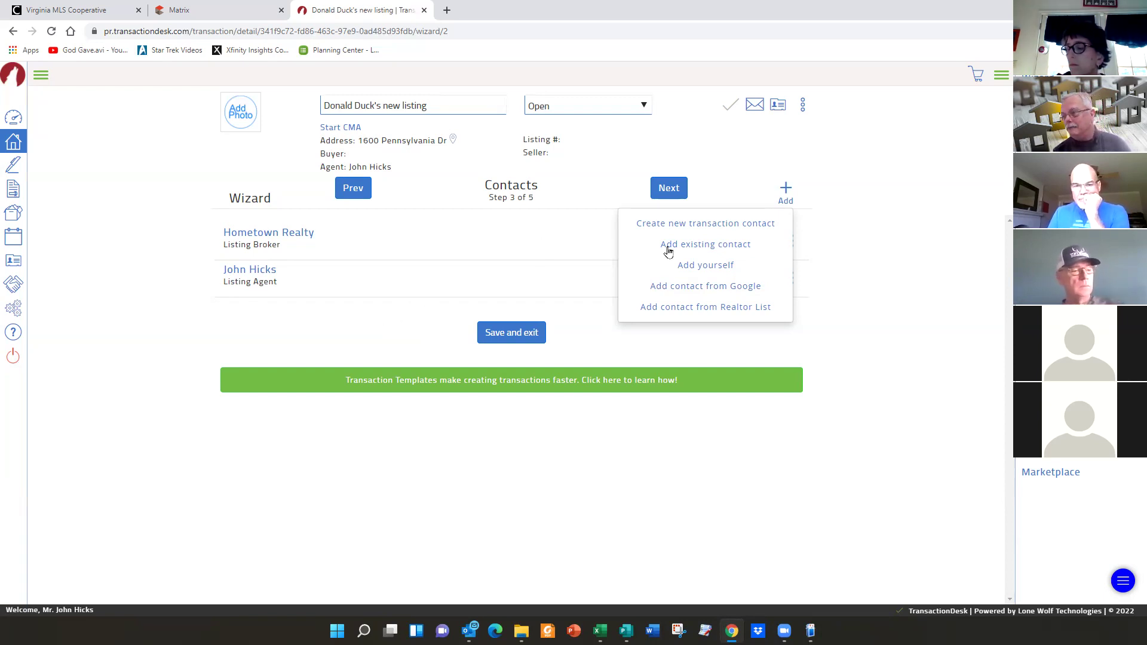
- Search existing contacts by the lawyer's name and tick the entry listed as Lawyer
left_click(703, 246)
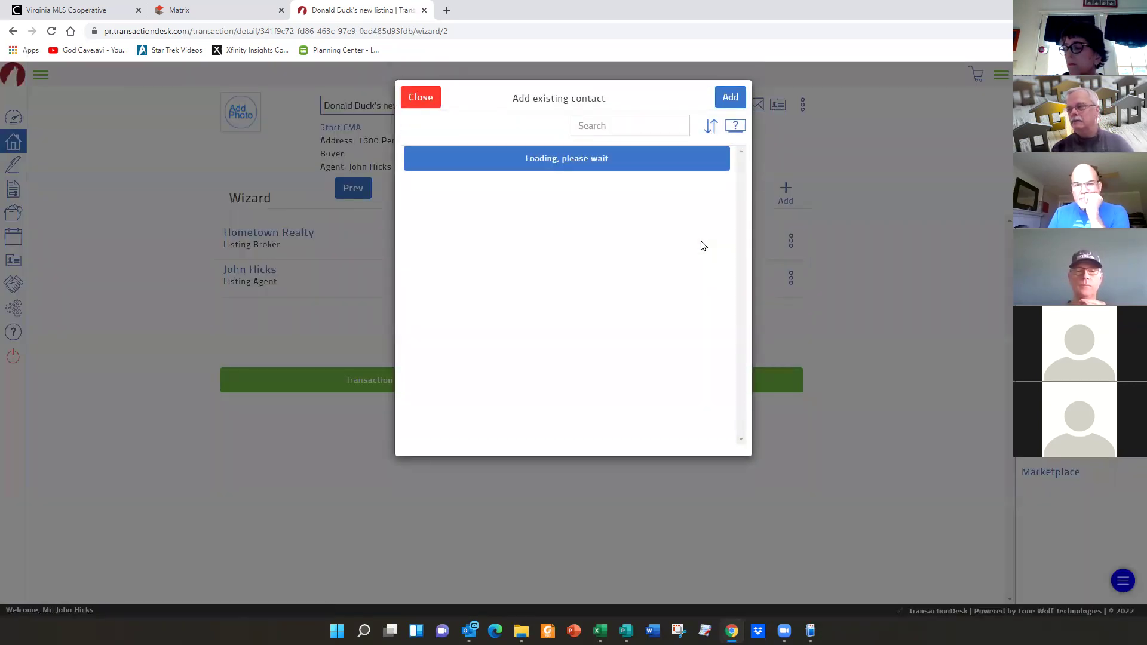
left_click(618, 125)
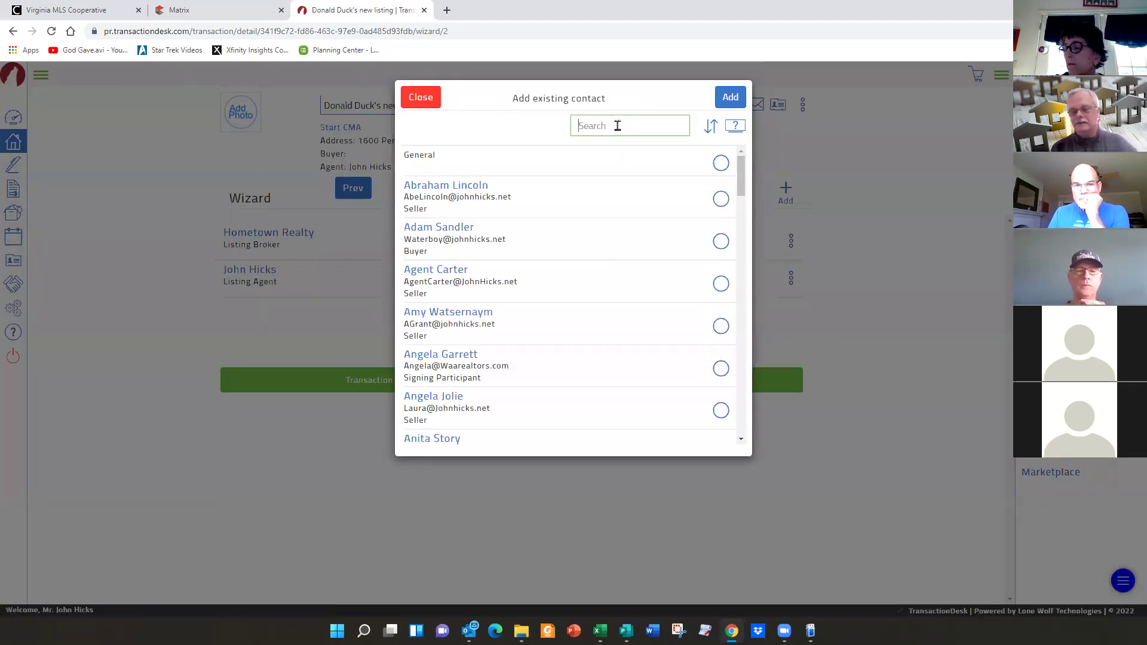
type("dew")
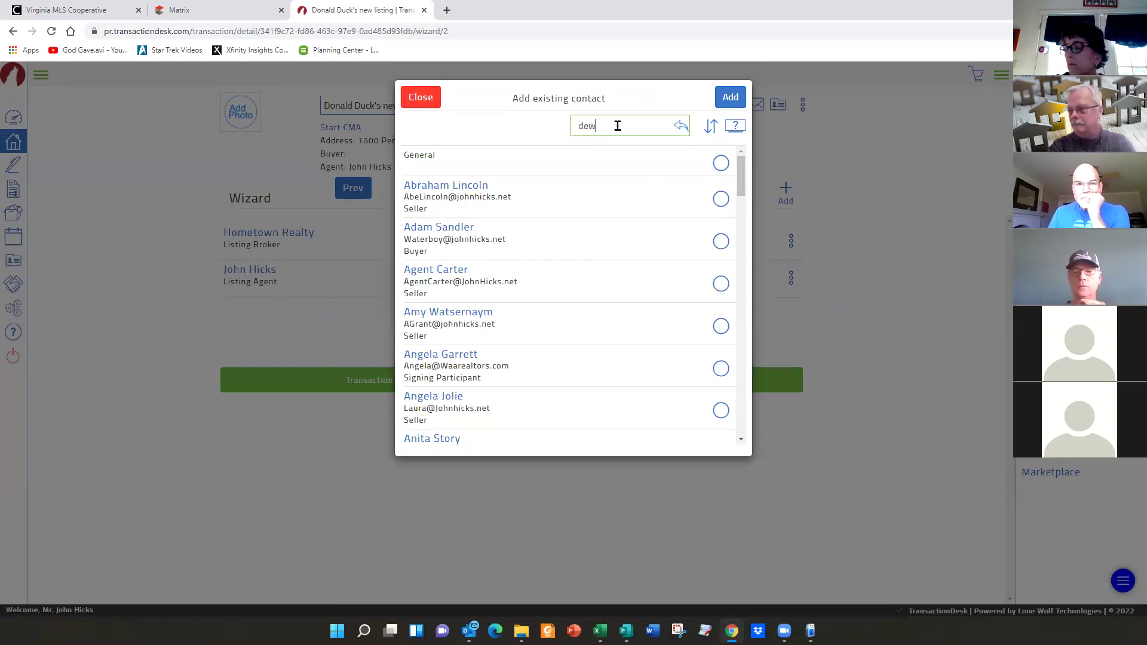
type("e")
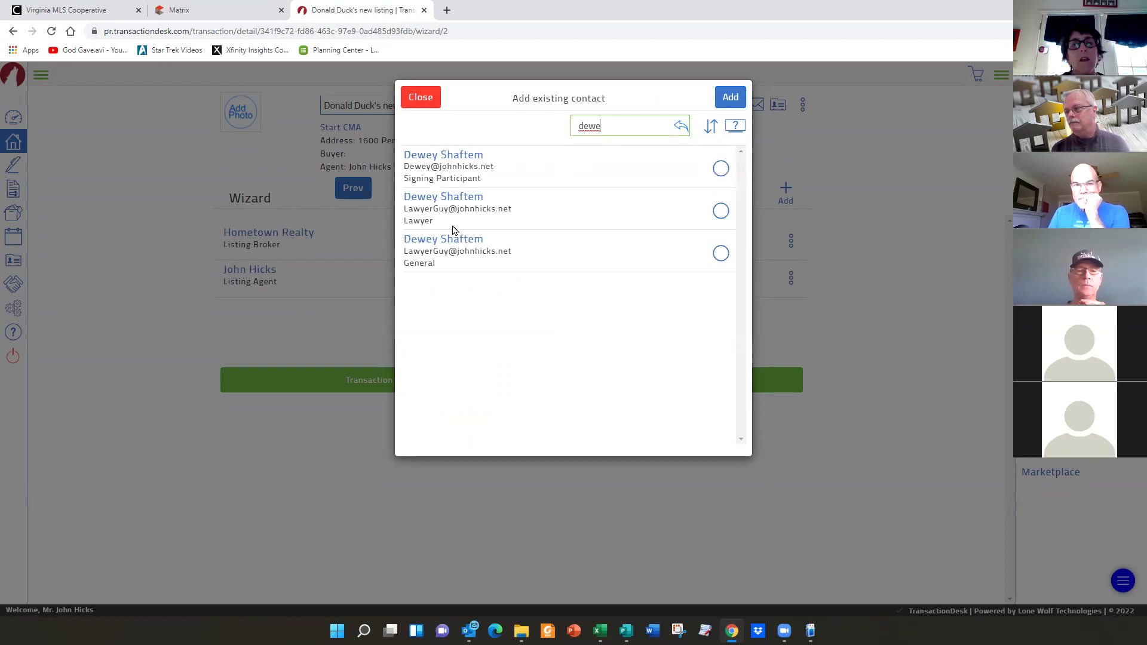
left_click(720, 212)
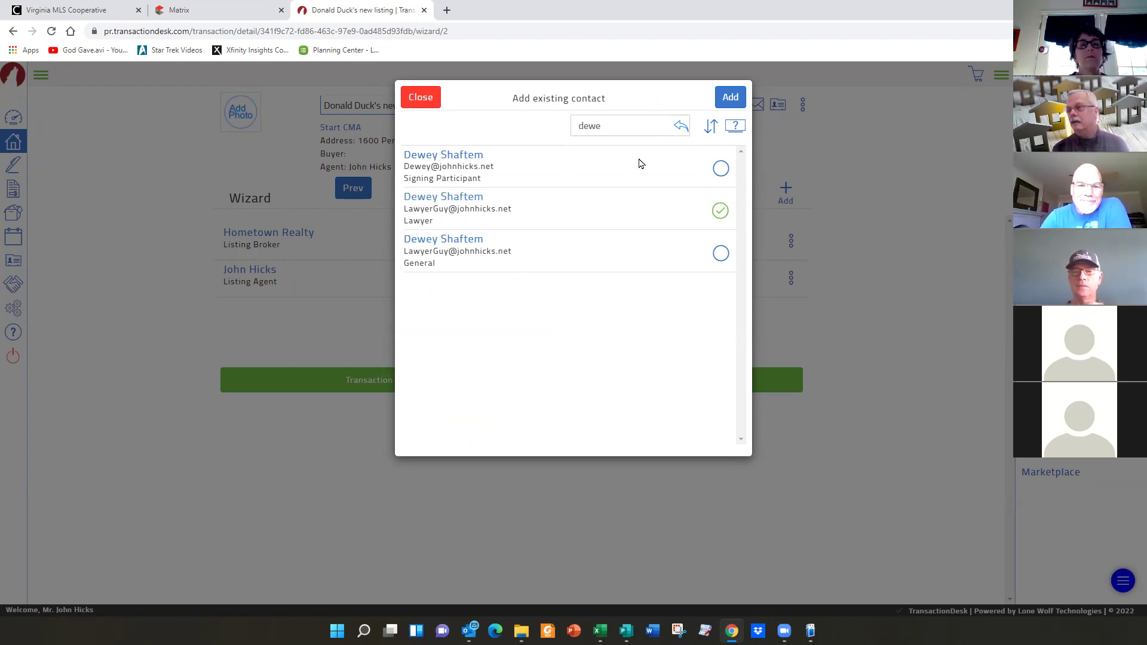
- Add the selected lawyer to the transaction with contact type Seller Lawyer and save
left_click(729, 98)
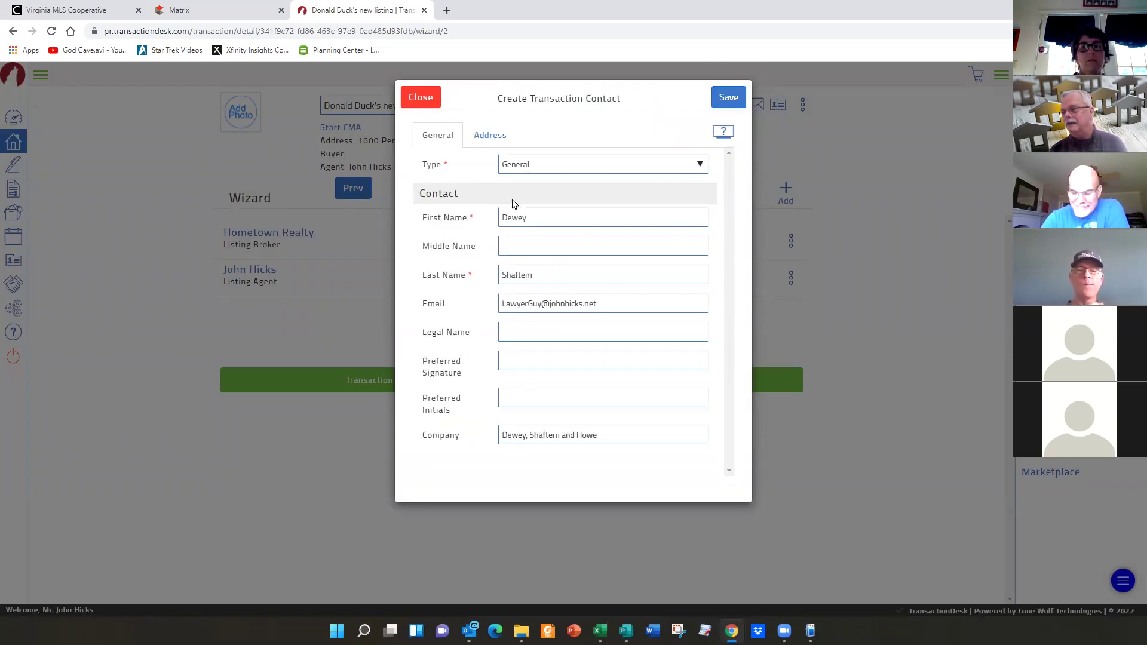
left_click(700, 164)
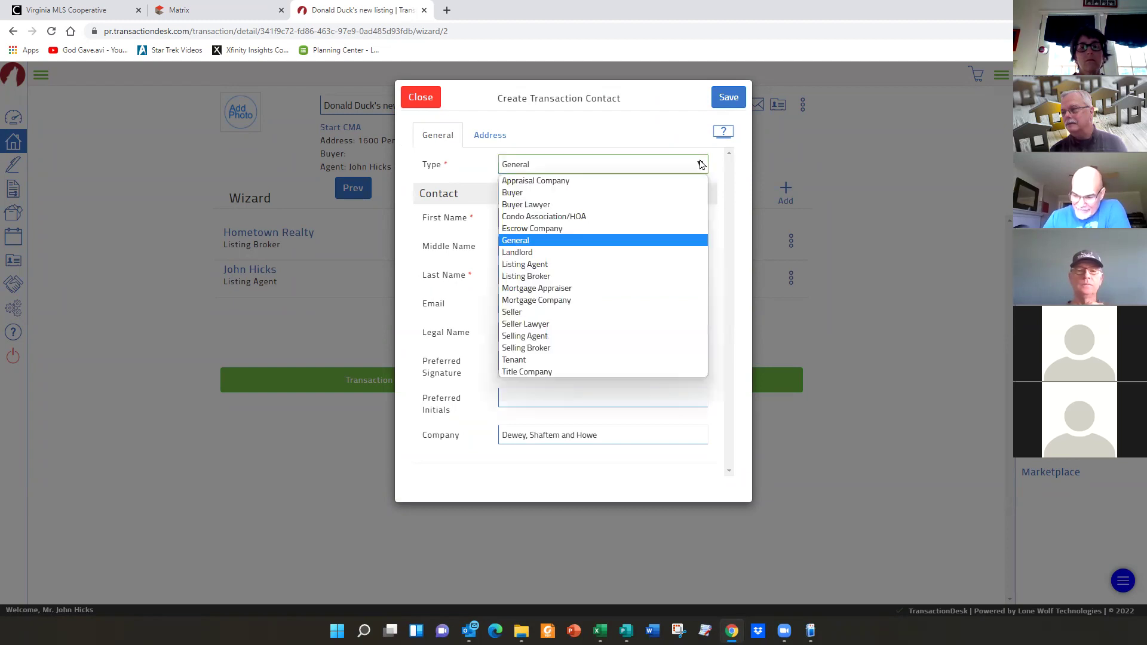
left_click(514, 324)
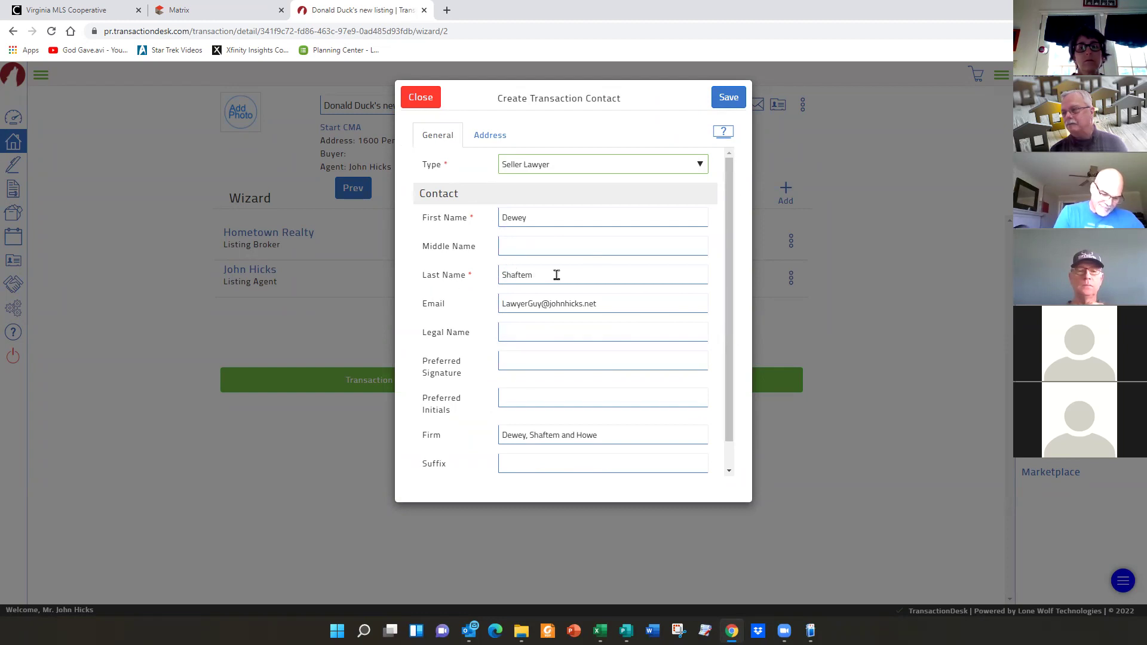
left_click(612, 298)
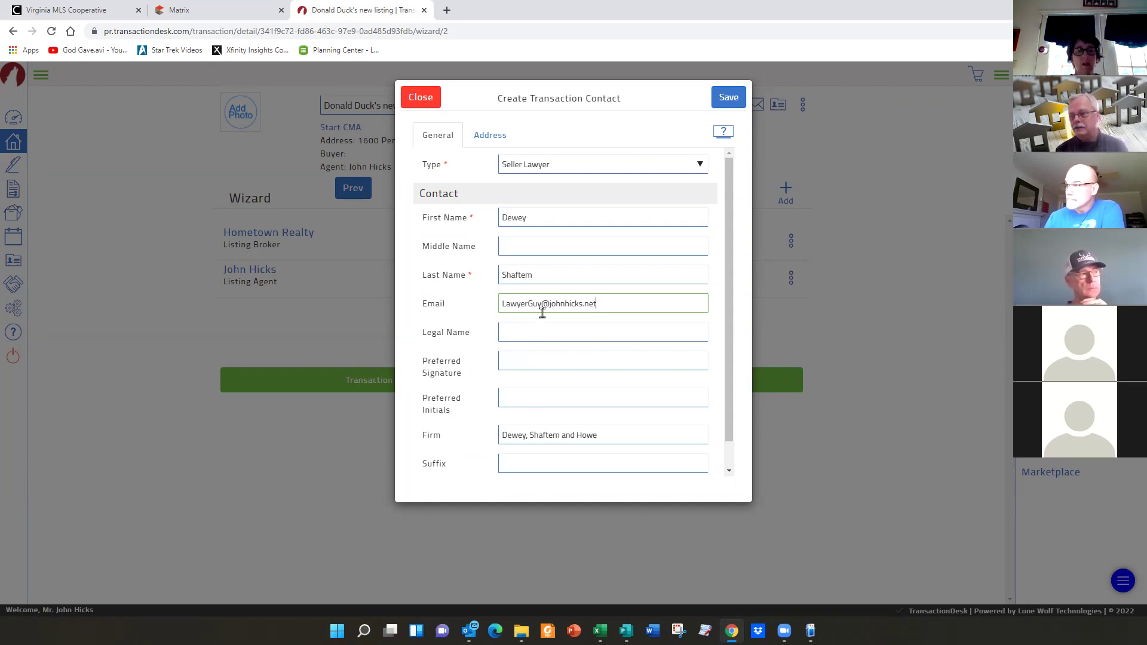
left_click(726, 98)
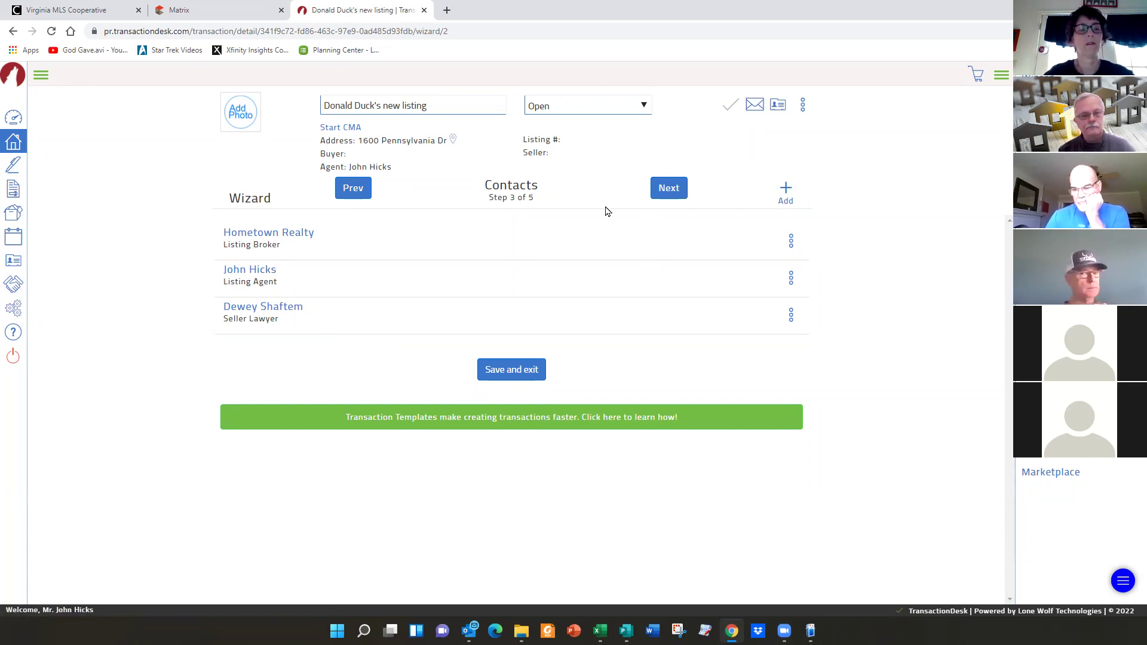
- Go to Step 4, Forms, and scroll through the attached CVR and Hometown Realty forms
left_click(668, 188)
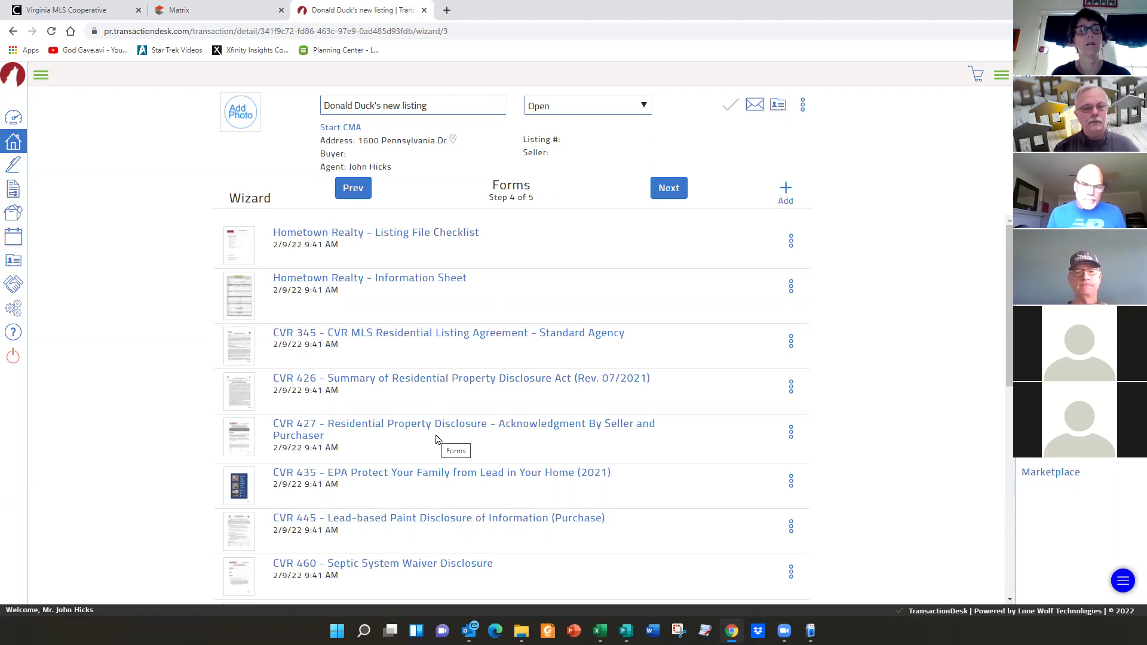
scroll(436, 439, "down", 10)
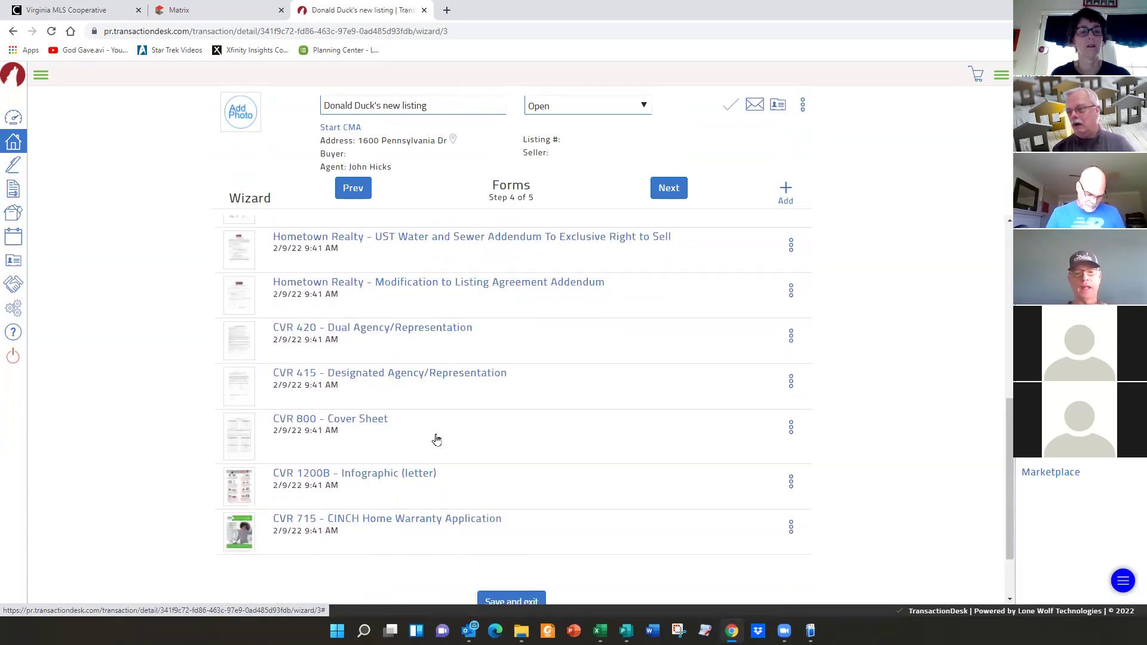
scroll(436, 439, "up", 10)
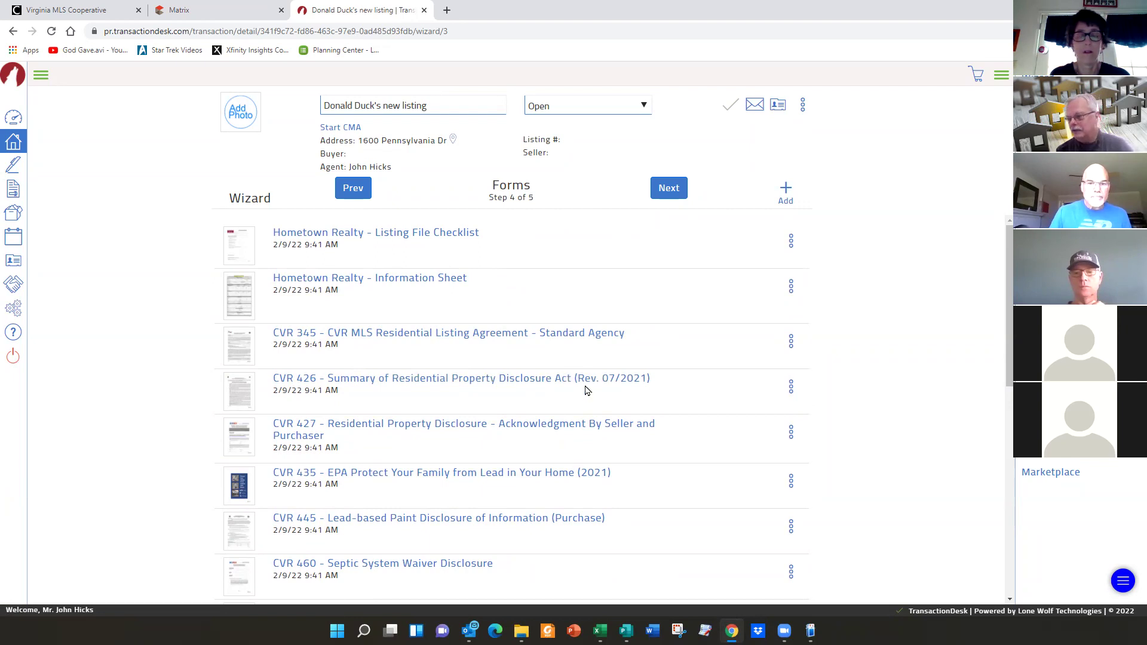
scroll(585, 390, "down", 3)
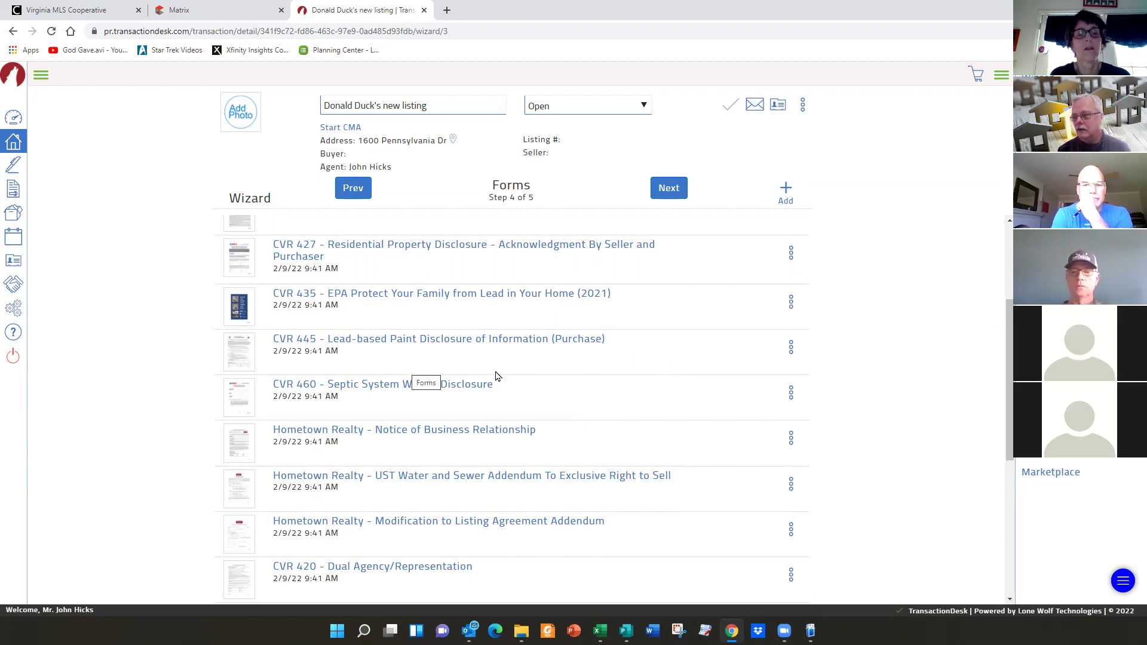
- Delete the CVR 445 lead paint disclosure and CVR 435 EPA lead form, confirming each
left_click(791, 348)
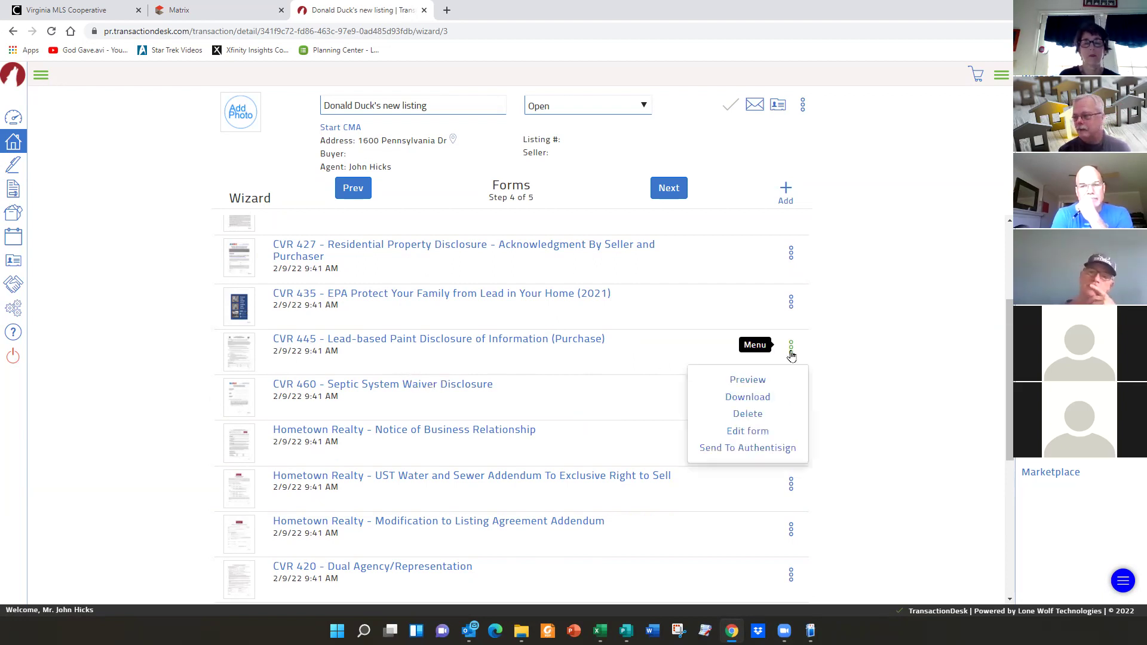
left_click(753, 416)
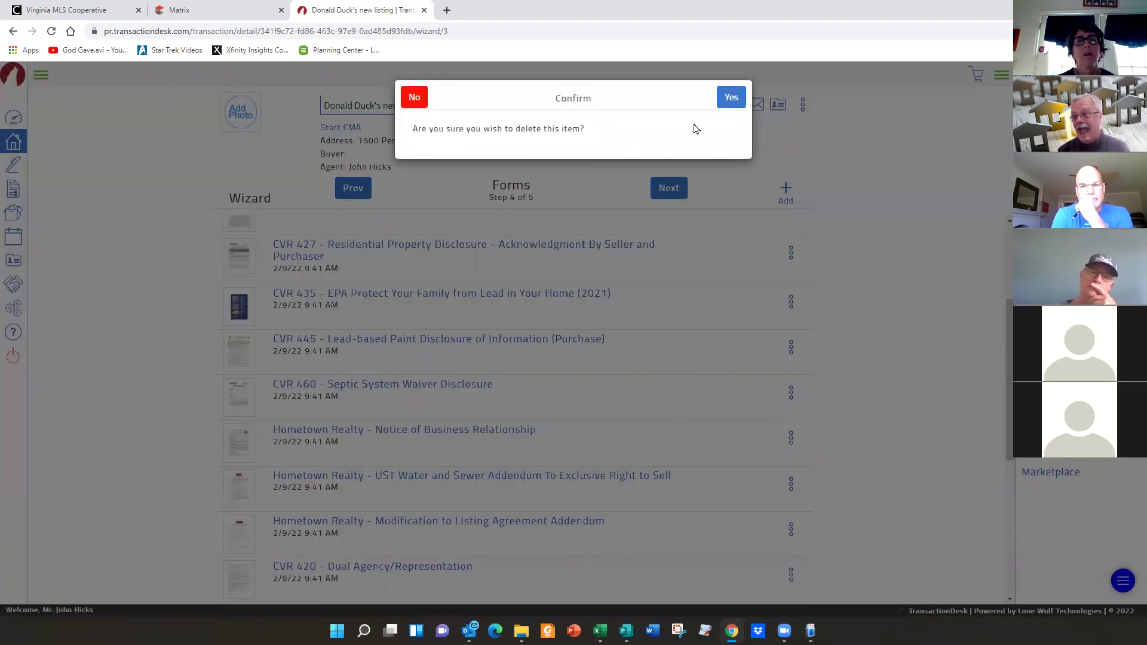
left_click(726, 100)
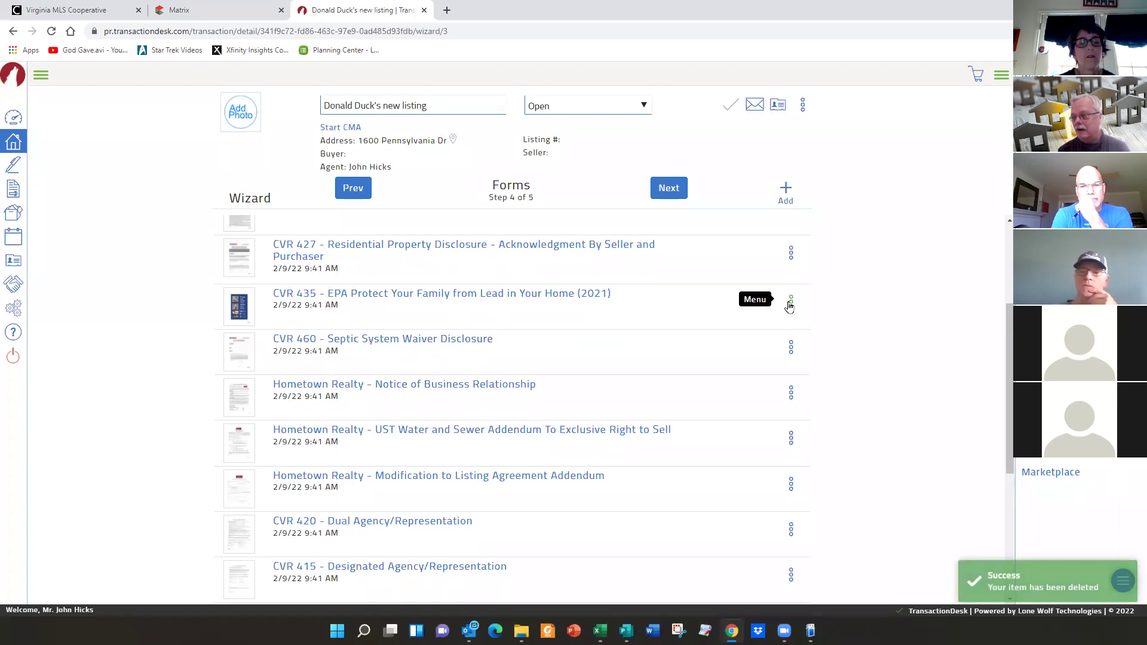
left_click(791, 305)
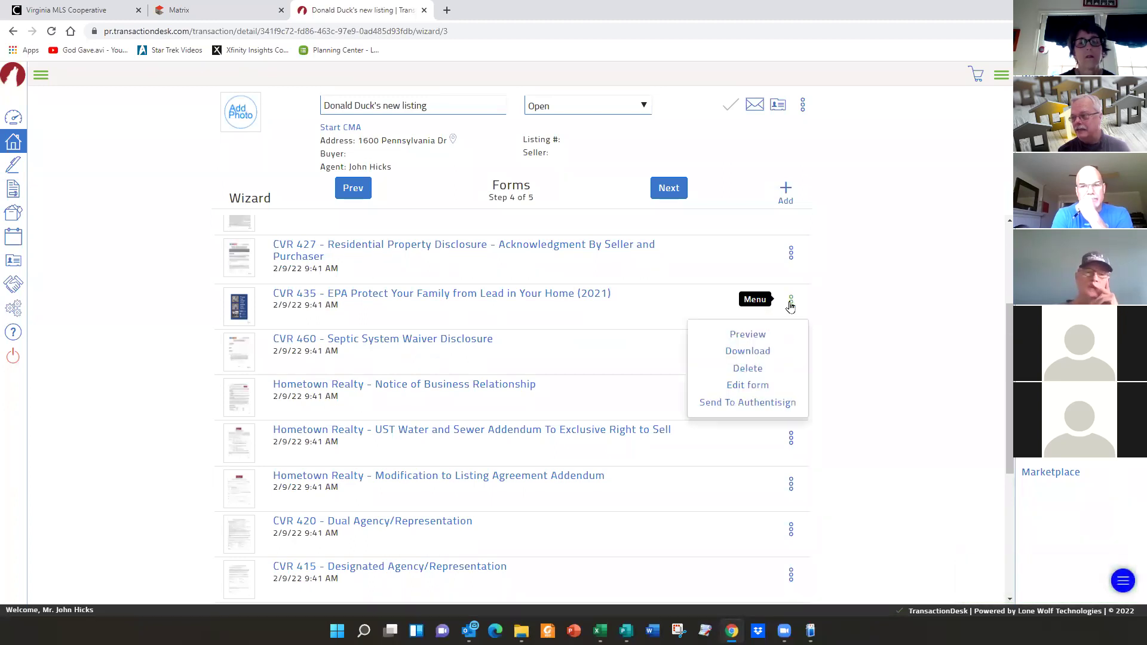
left_click(747, 367)
left_click(733, 96)
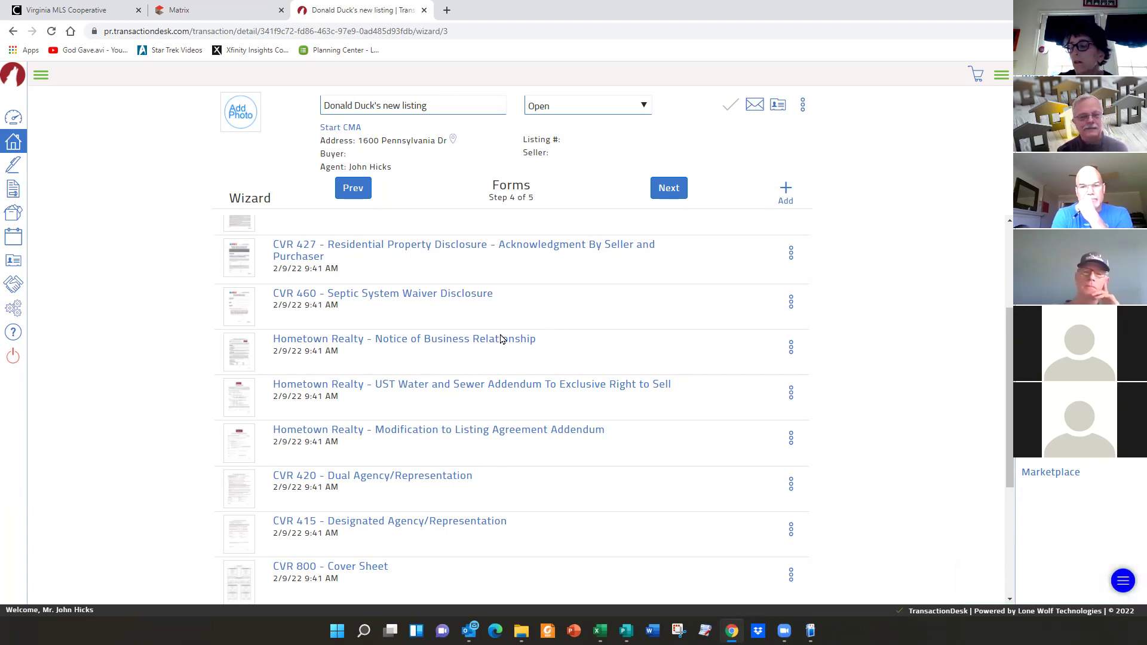
scroll(548, 329, "up", 3)
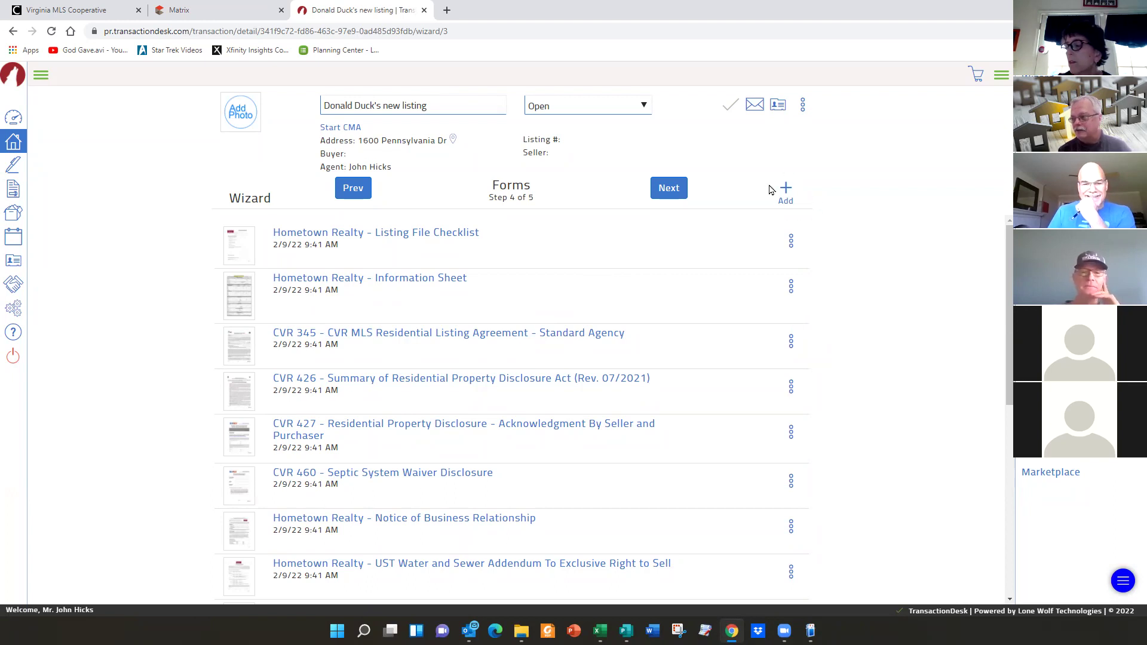
- Add CVR 150 - Coming Soon Addendum from the CVRMLS Listing Agreements/Related Forms folder
left_click(787, 191)
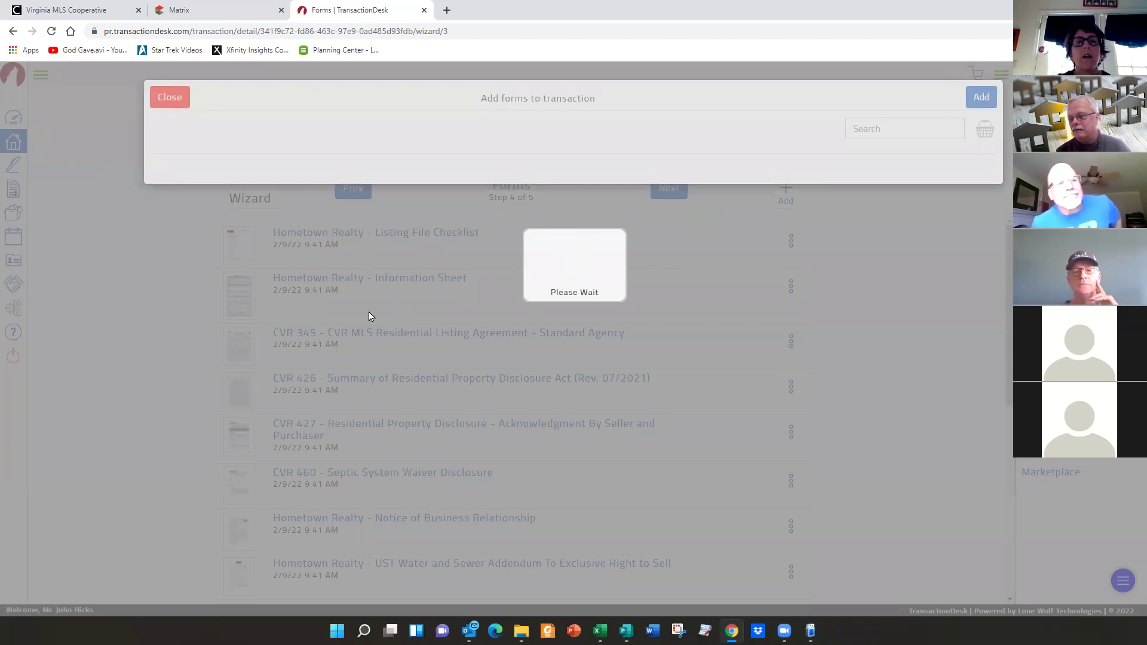
scroll(425, 307, "down", 1)
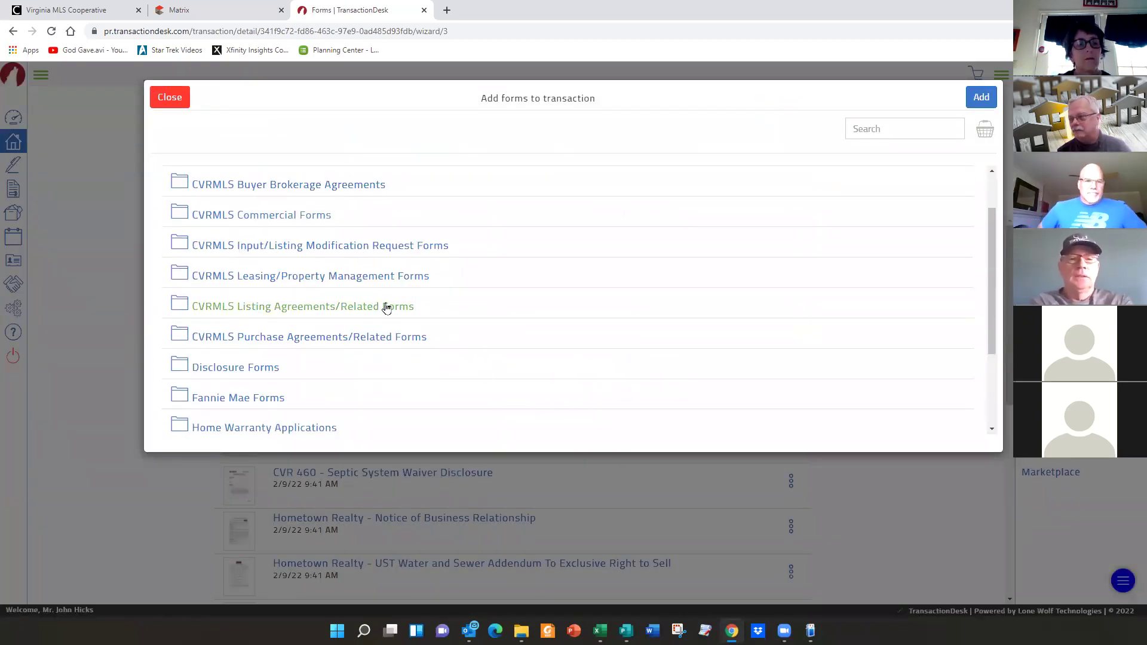
left_click(385, 307)
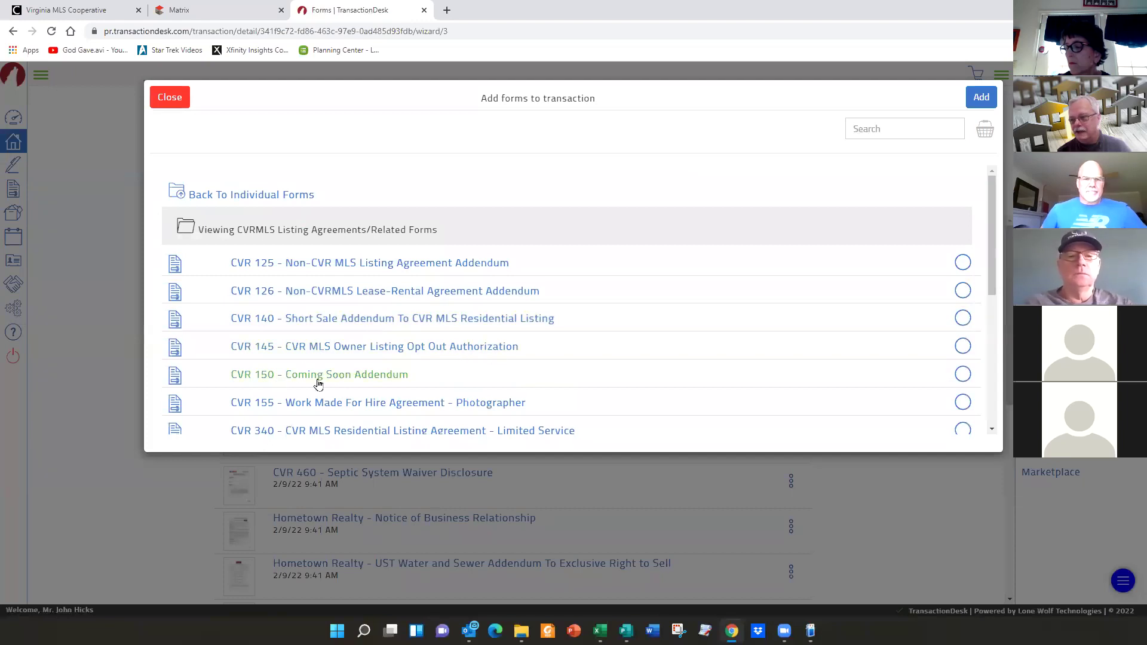
left_click(388, 382)
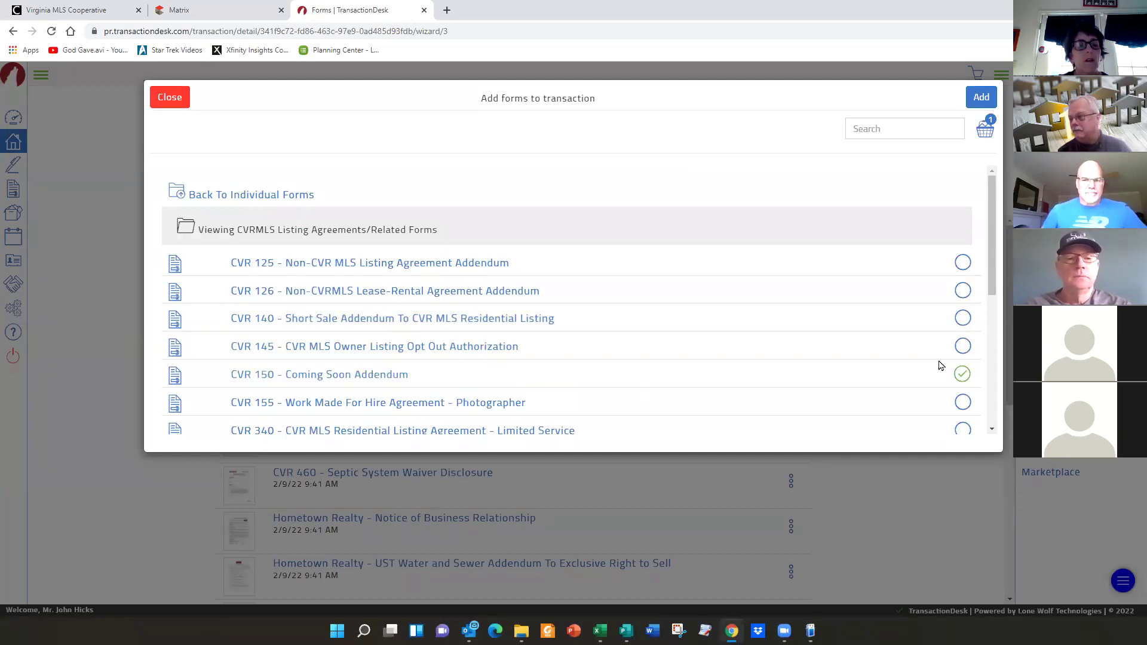
left_click(980, 96)
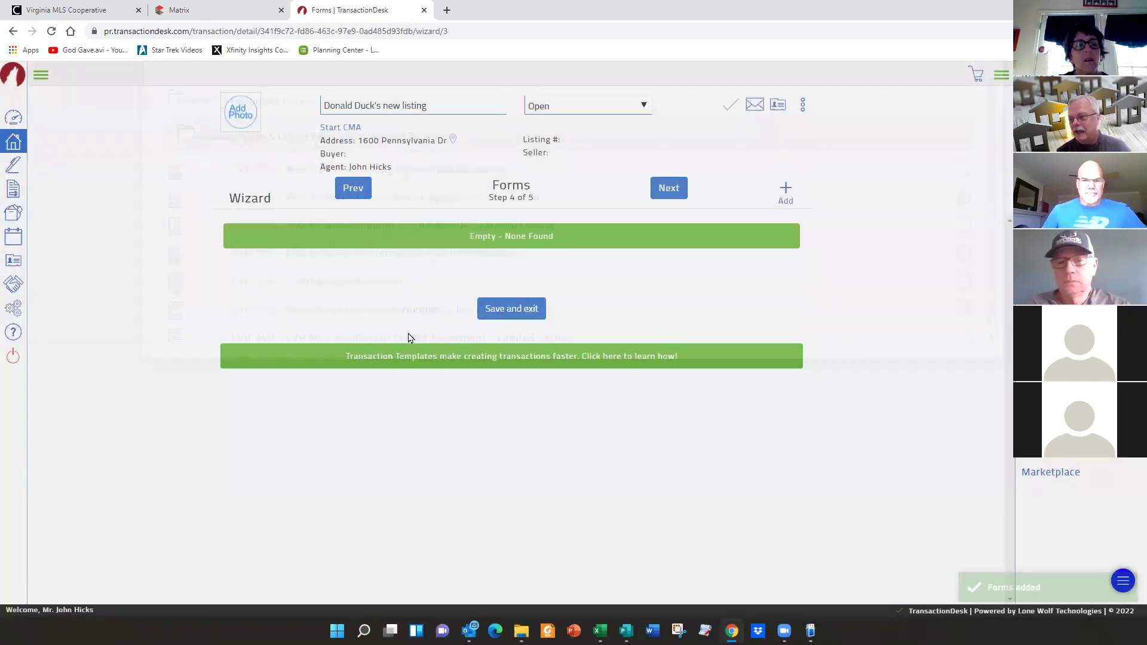
scroll(445, 439, "down", 5)
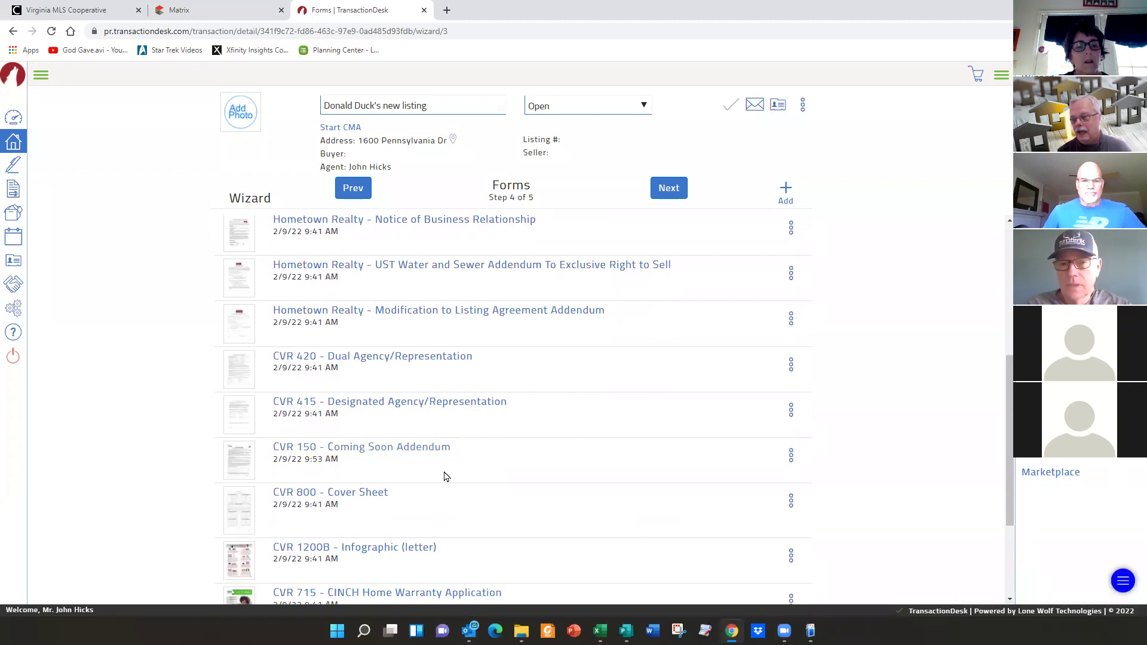
- Open the CVR 345 CVR MLS Residential Listing Agreement - Standard Agency form
scroll(445, 476, "up", 5)
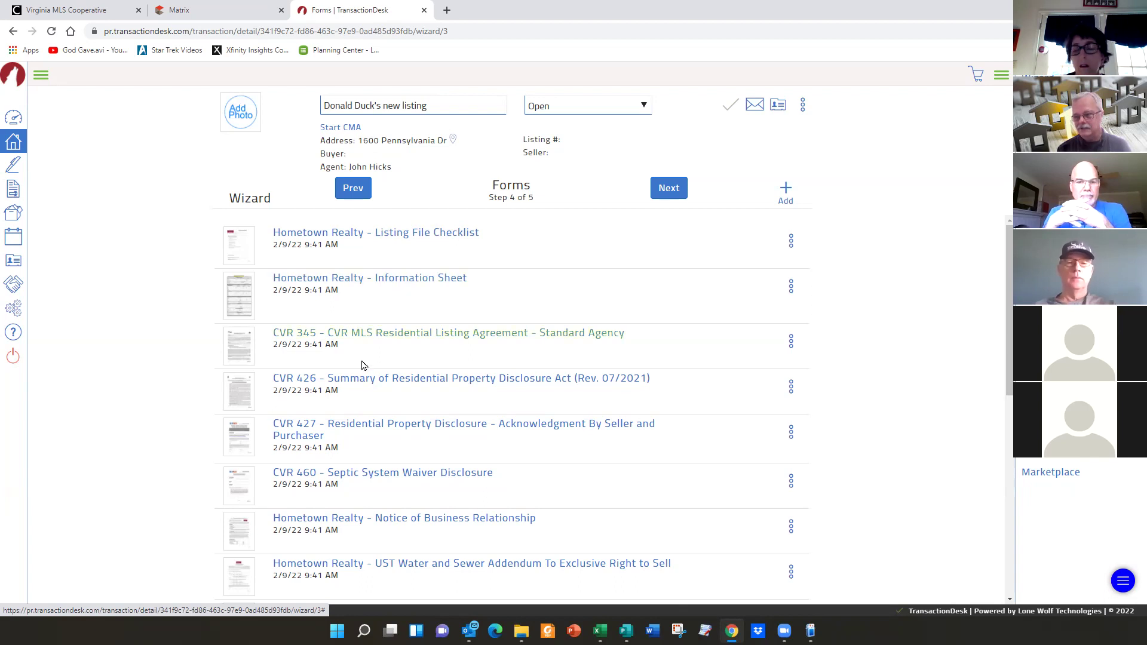
left_click(439, 334)
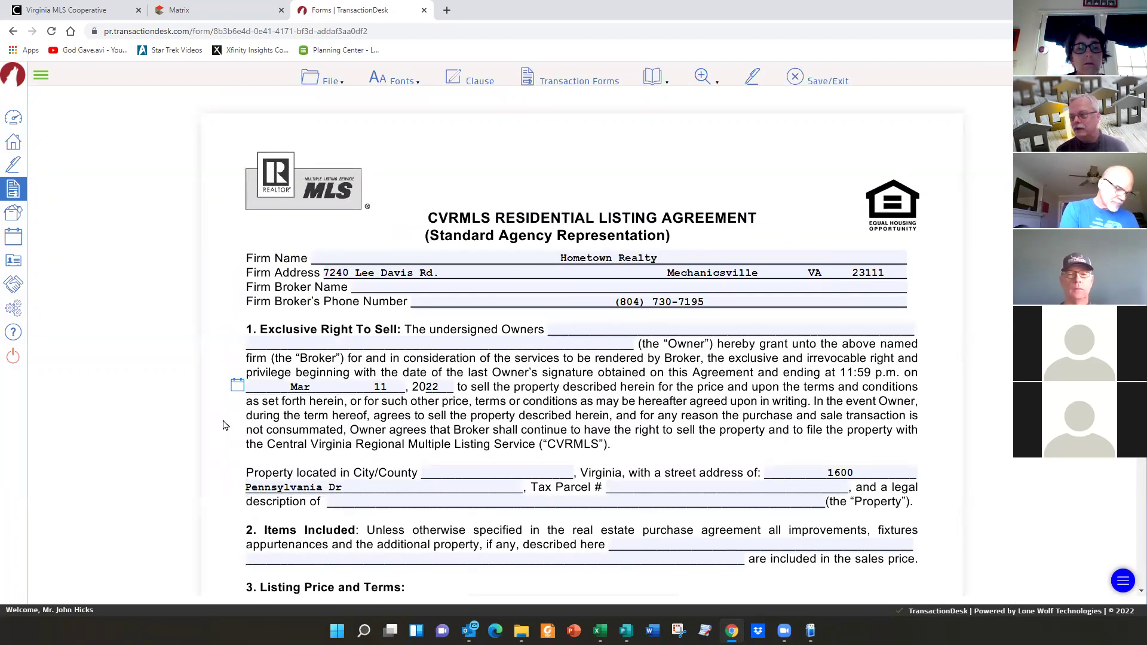
- Enter 'Case of Killiams Red' on the listing agreement's Items Included line
scroll(397, 484, "down", 3)
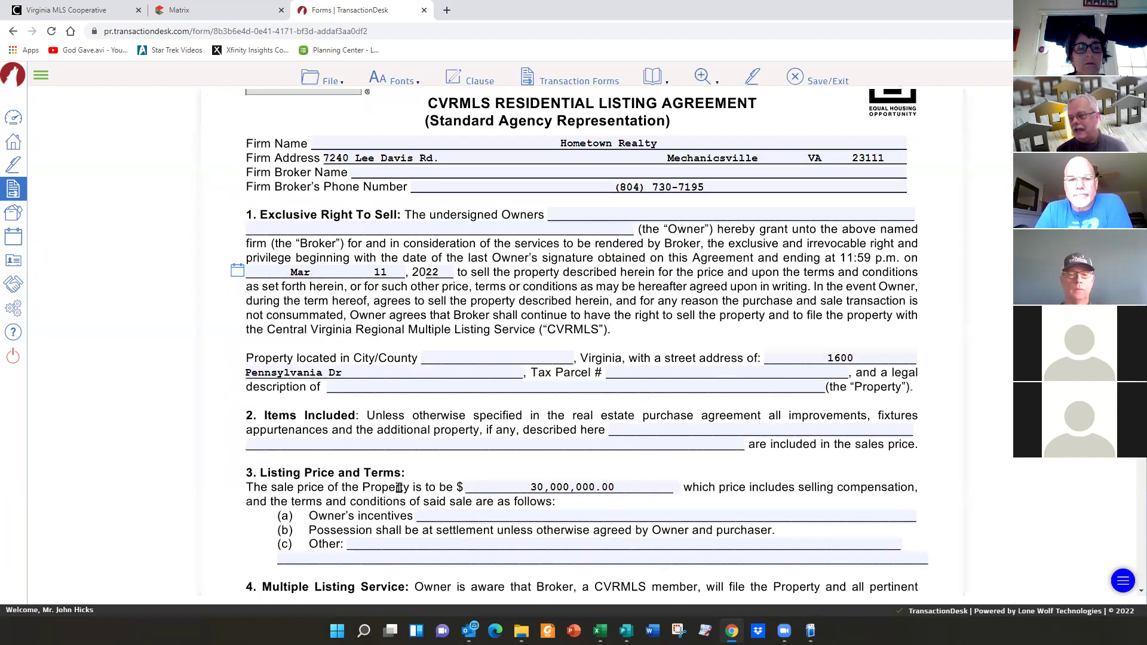
left_click(342, 377)
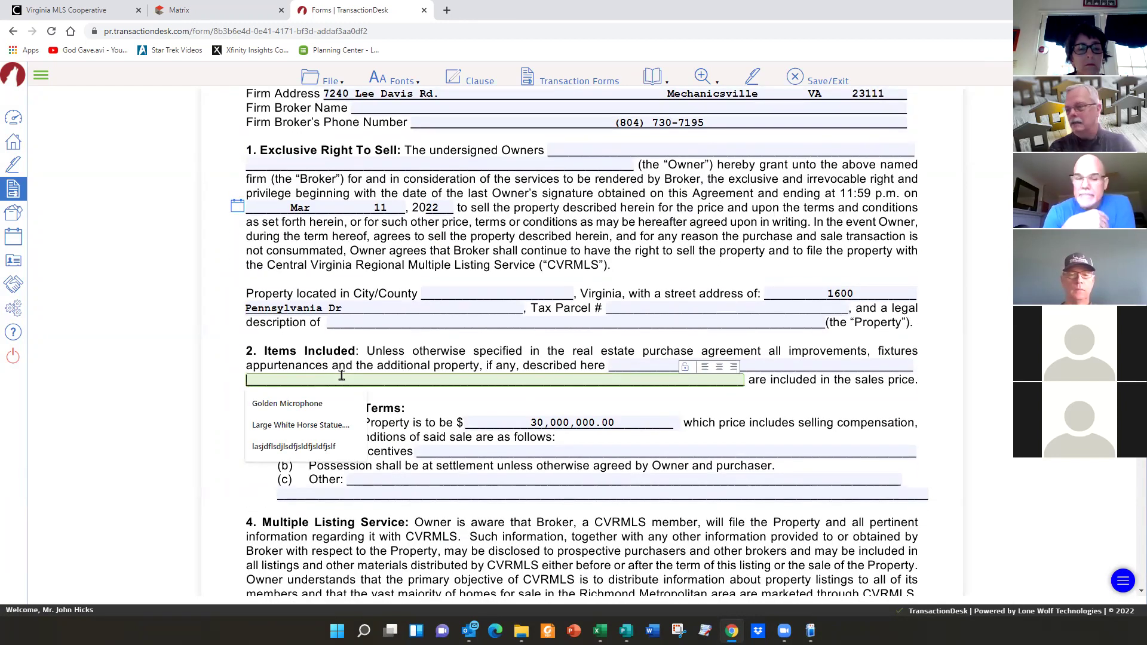
type("Case of Killiams Red")
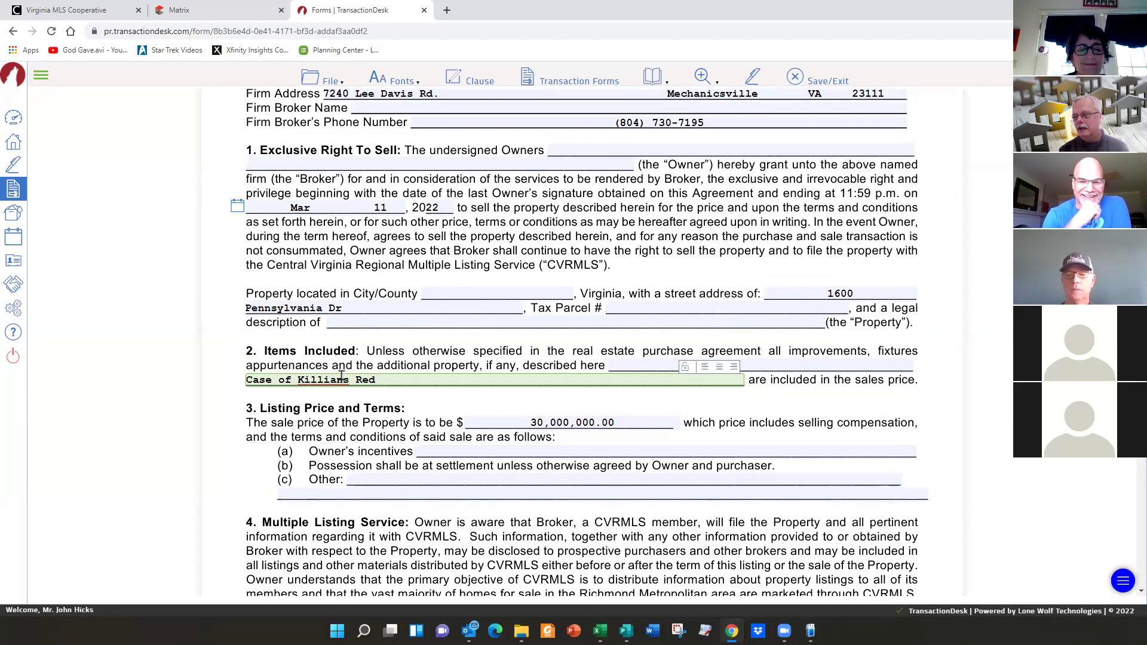
scroll(481, 314, "down", 2)
scroll(481, 313, "down", 4)
scroll(471, 272, "up", 9)
left_click(328, 82)
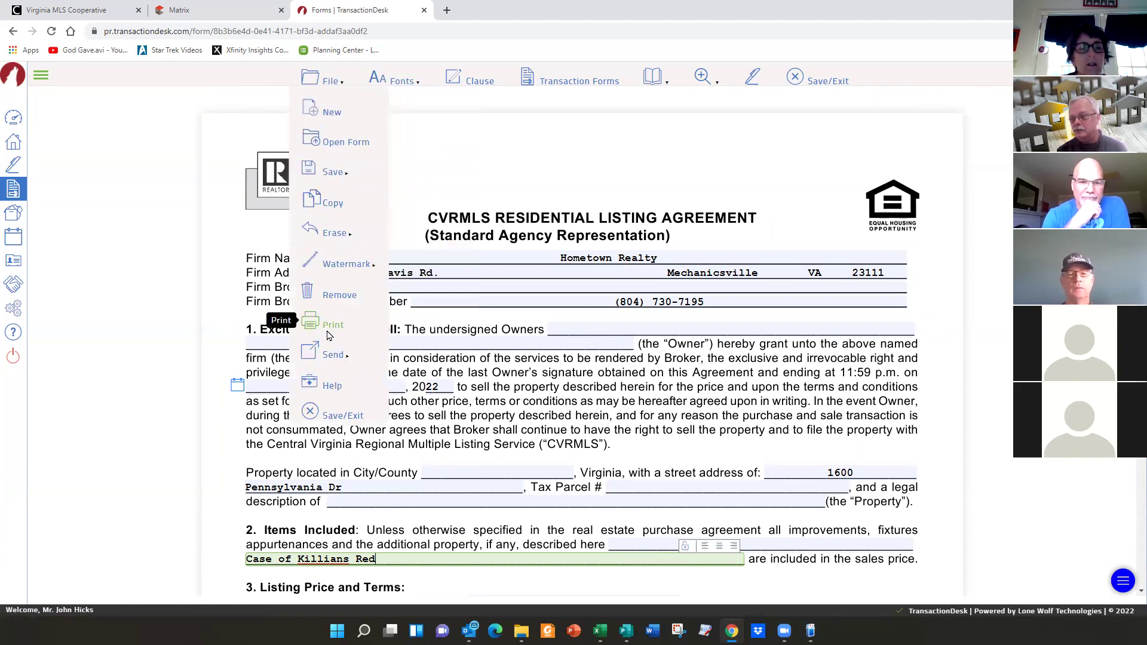
mouse_move(330, 356)
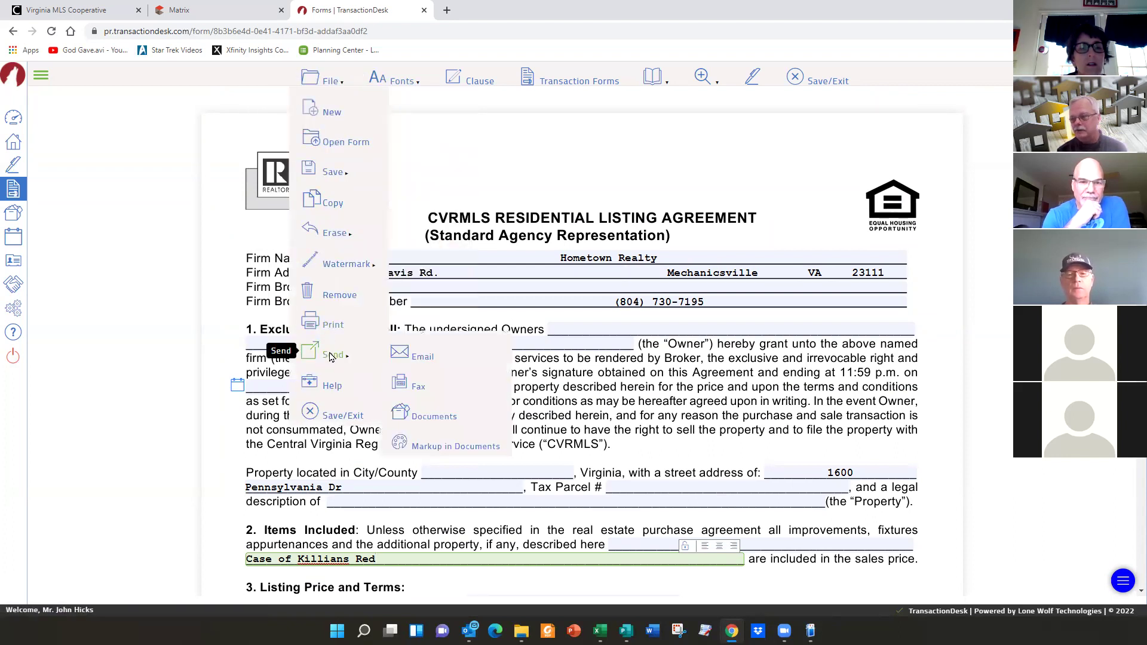
- Save and exit the CVR 345 form, then review the wizard's Forms list
left_click(333, 418)
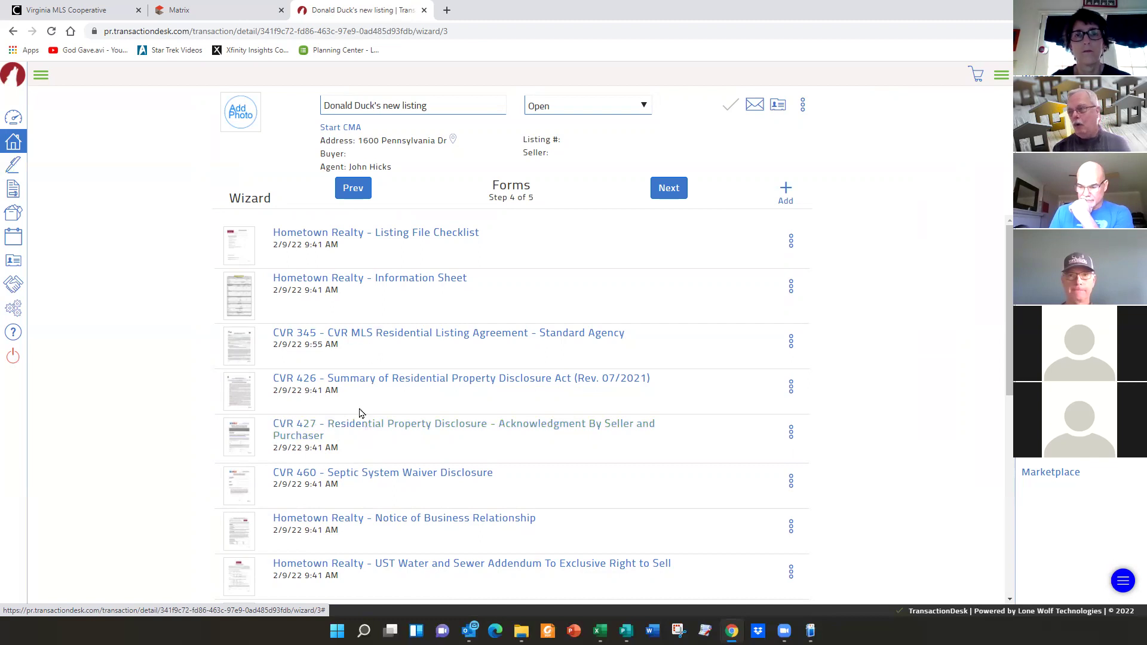
scroll(354, 449, "down", 3)
scroll(354, 449, "down", 3)
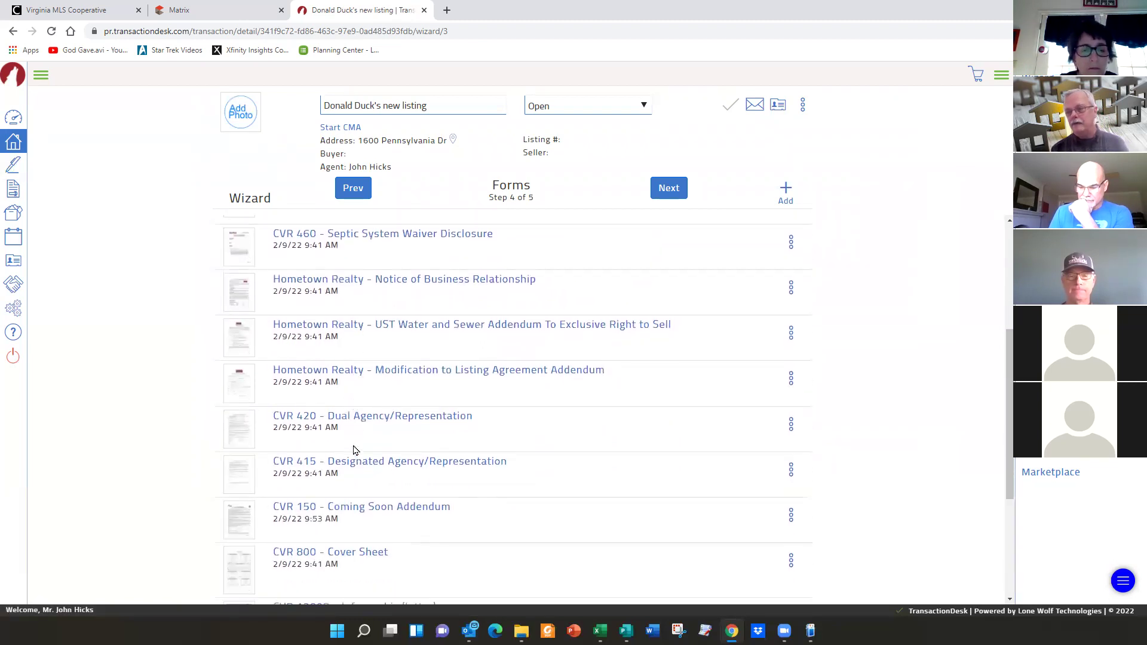
scroll(354, 450, "down", 2)
scroll(355, 449, "up", 7)
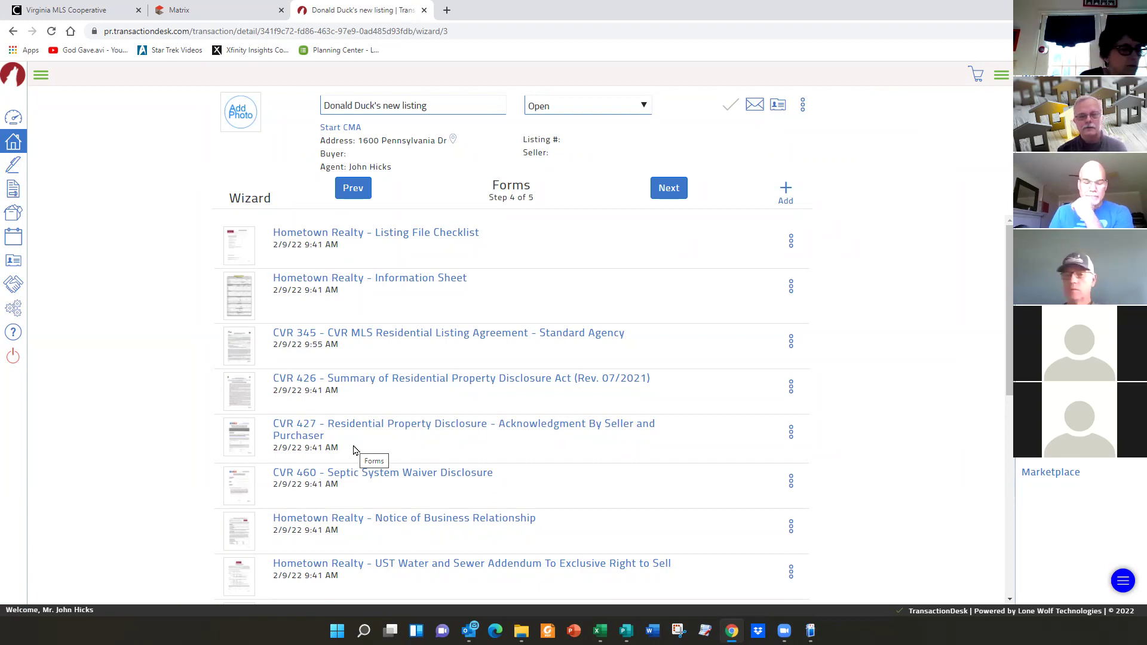
- Advance the listing wizard from Forms to step 5, Documents
left_click(671, 188)
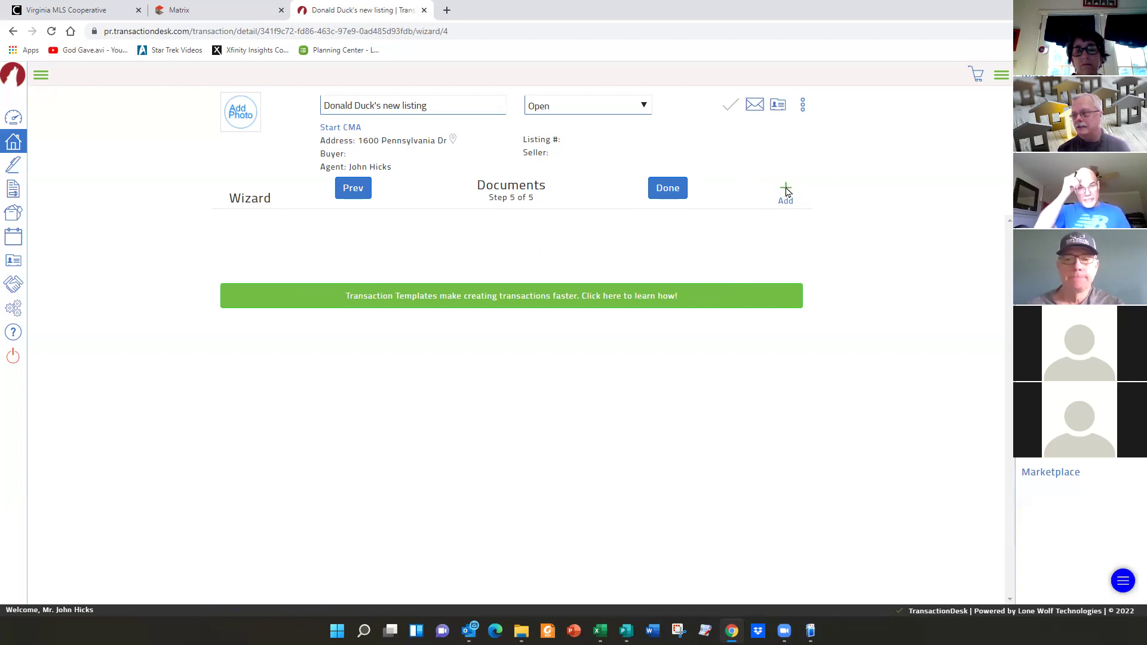
- Drag Cheatsheet 2020.pdf into the Create New upload area to add it to the documents
left_click(786, 190)
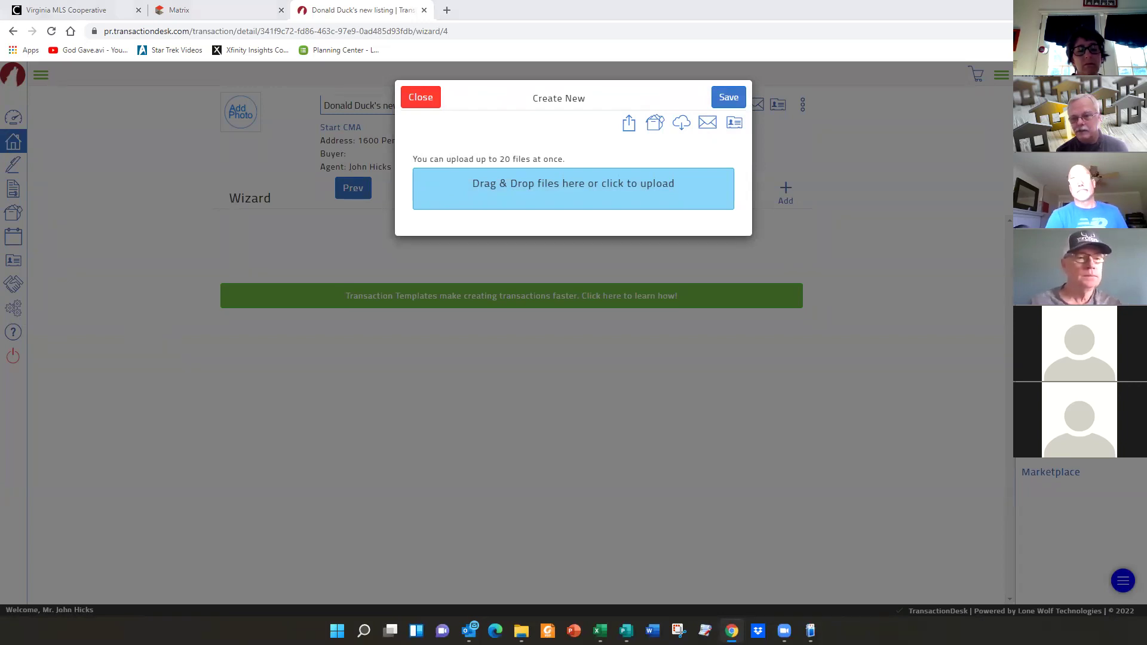
left_click_drag(41, 523, 562, 188)
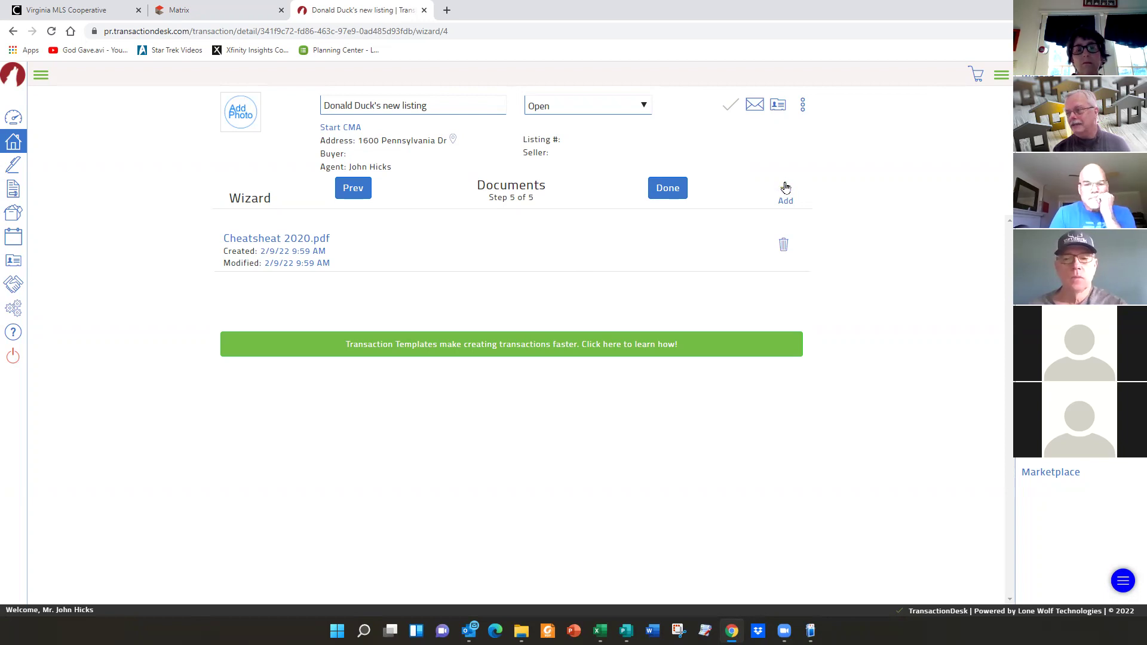
left_click(788, 195)
- Upload the photos Front - Copy.jpg, Deck.jpg and Kit.jpg together
left_click(553, 192)
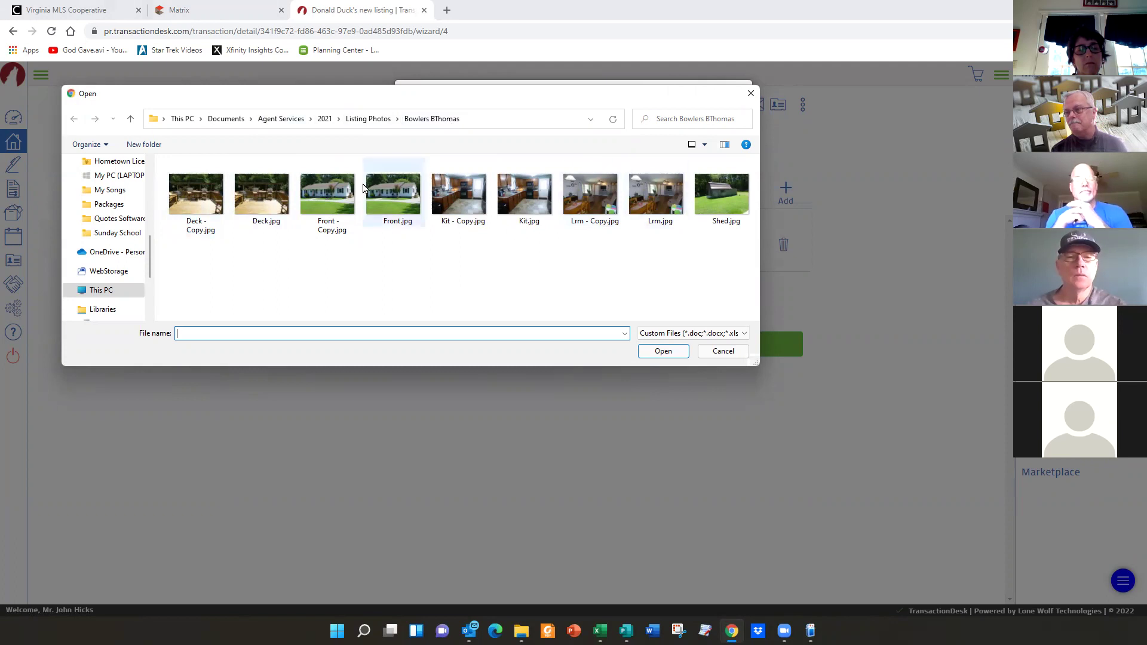
left_click(338, 200)
left_click(256, 198, "ctrl")
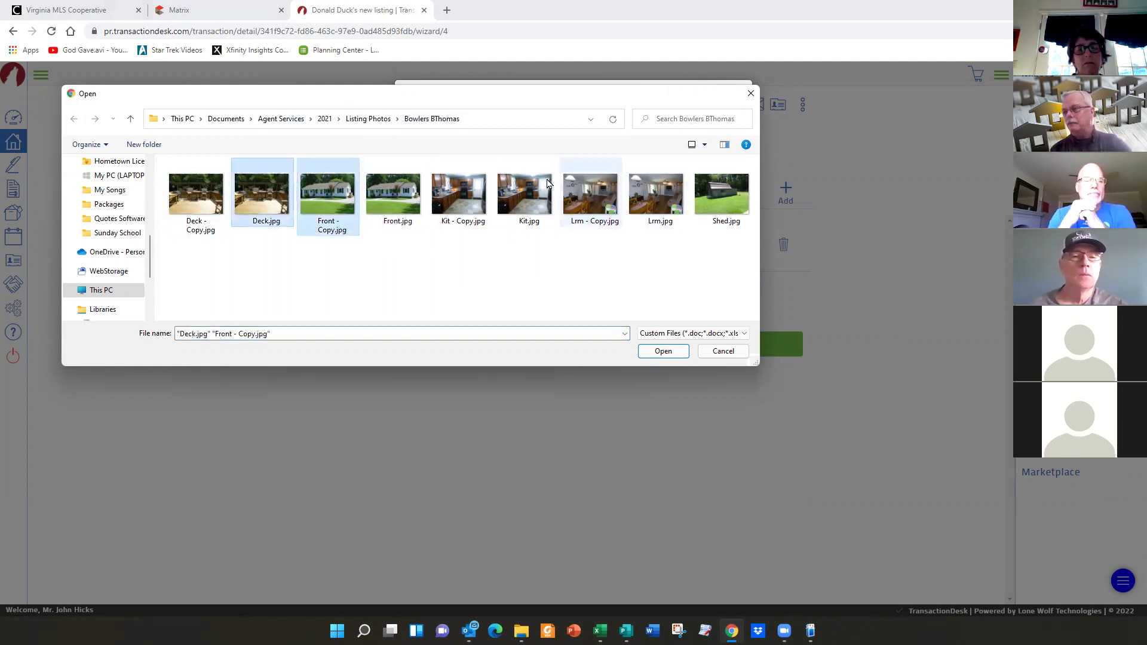
left_click(520, 195, "ctrl")
left_click(661, 352)
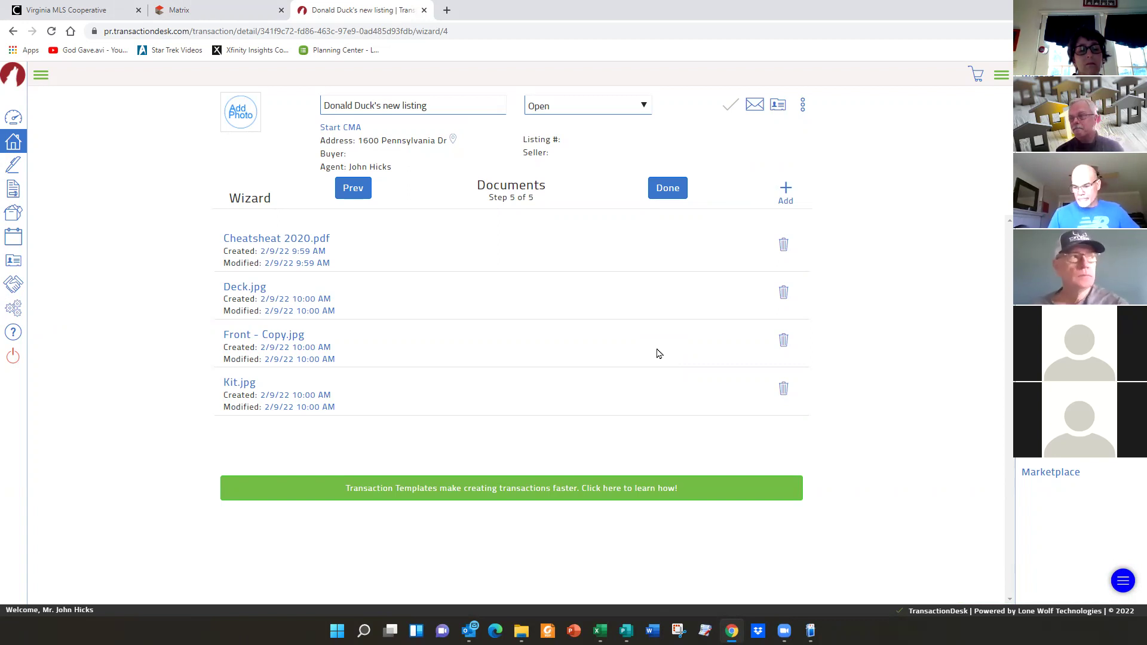
- Import Seller Lead Paint Disclosure.pdf from DocBox's 1600 Pennsylvania Ave, New Kent folder
left_click(787, 193)
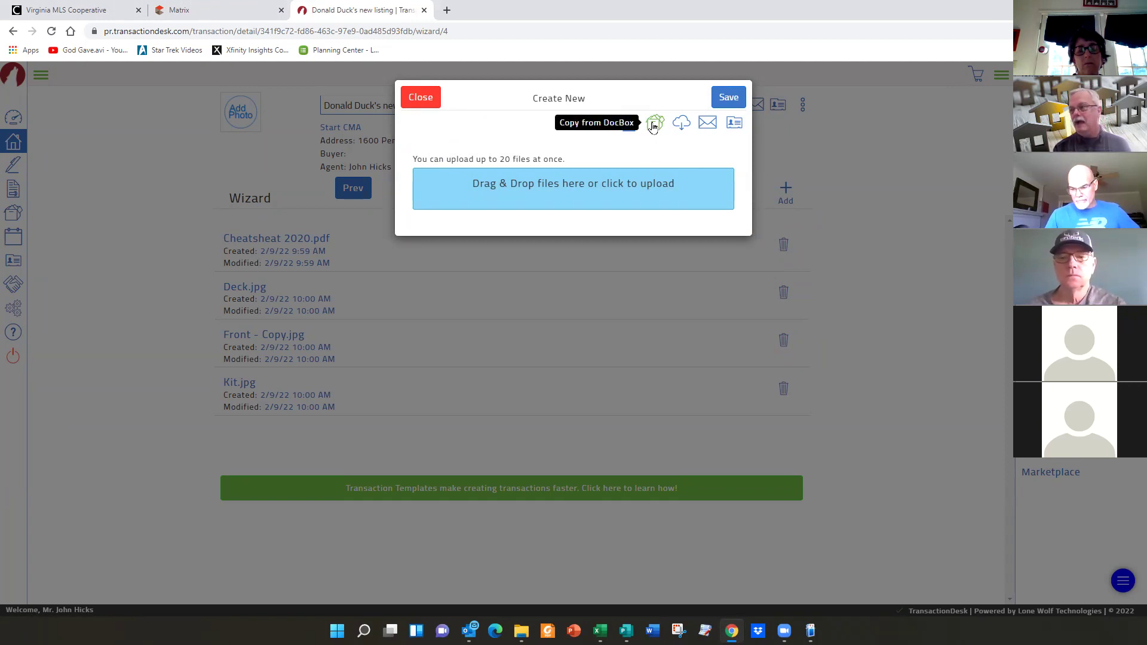
left_click(653, 124)
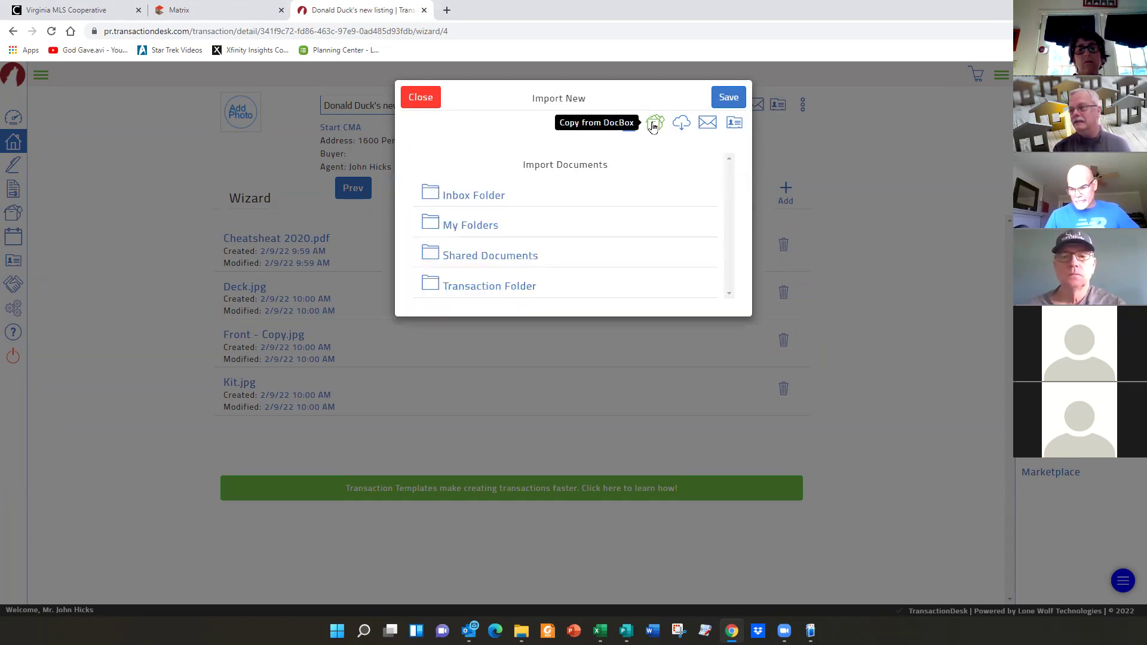
left_click(524, 288)
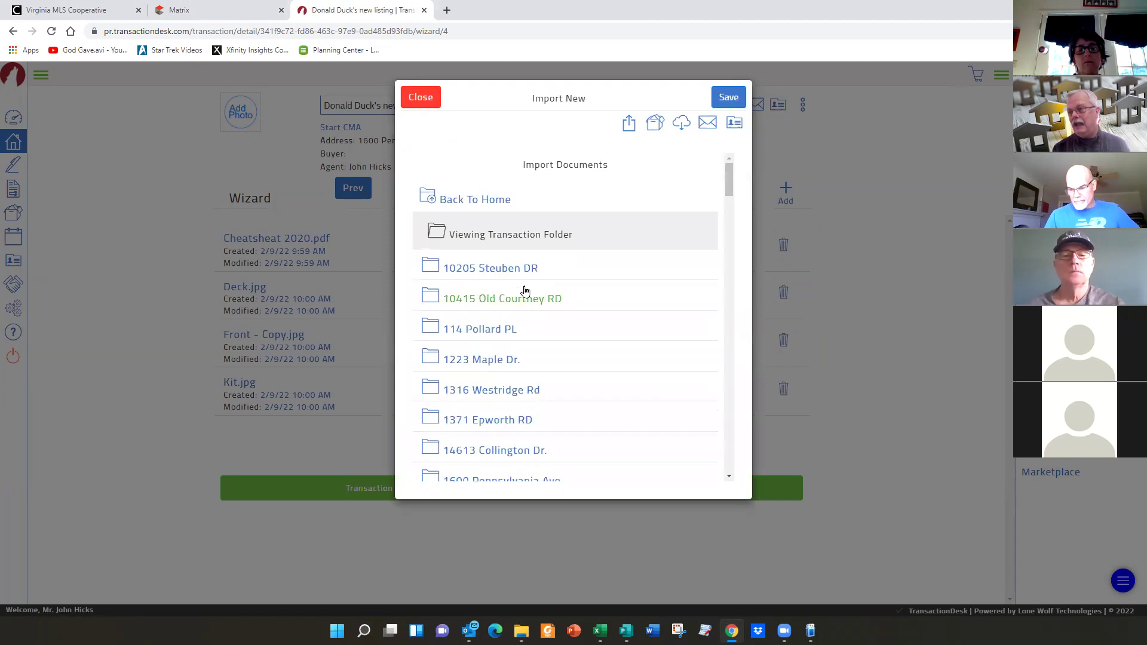
scroll(582, 317, "down", 2)
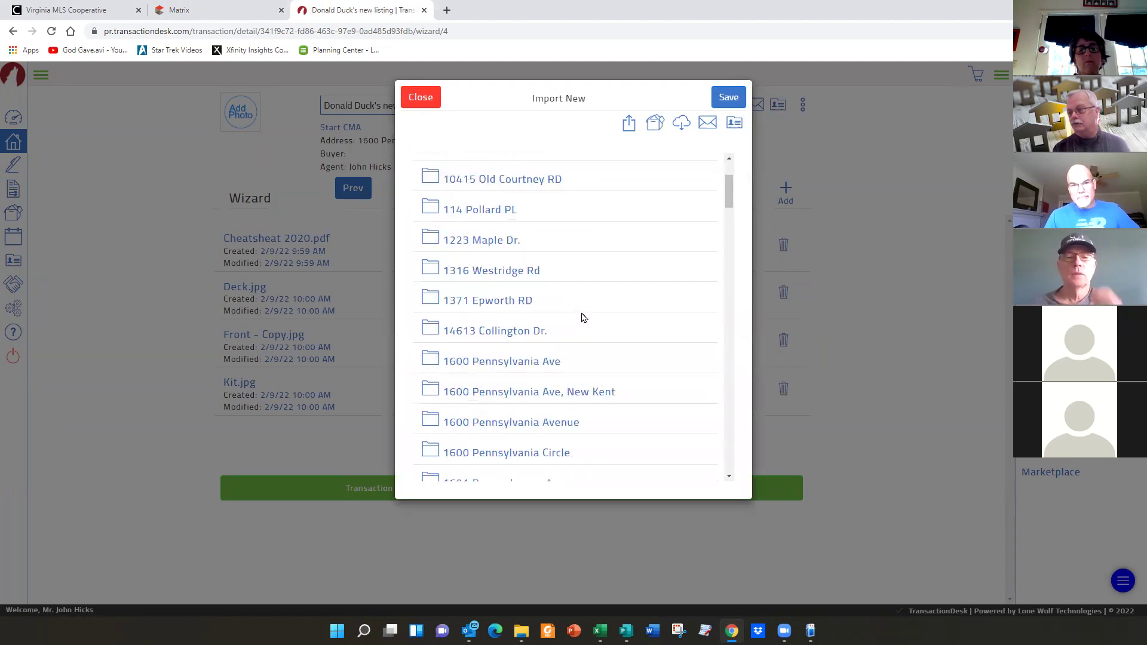
left_click(503, 393)
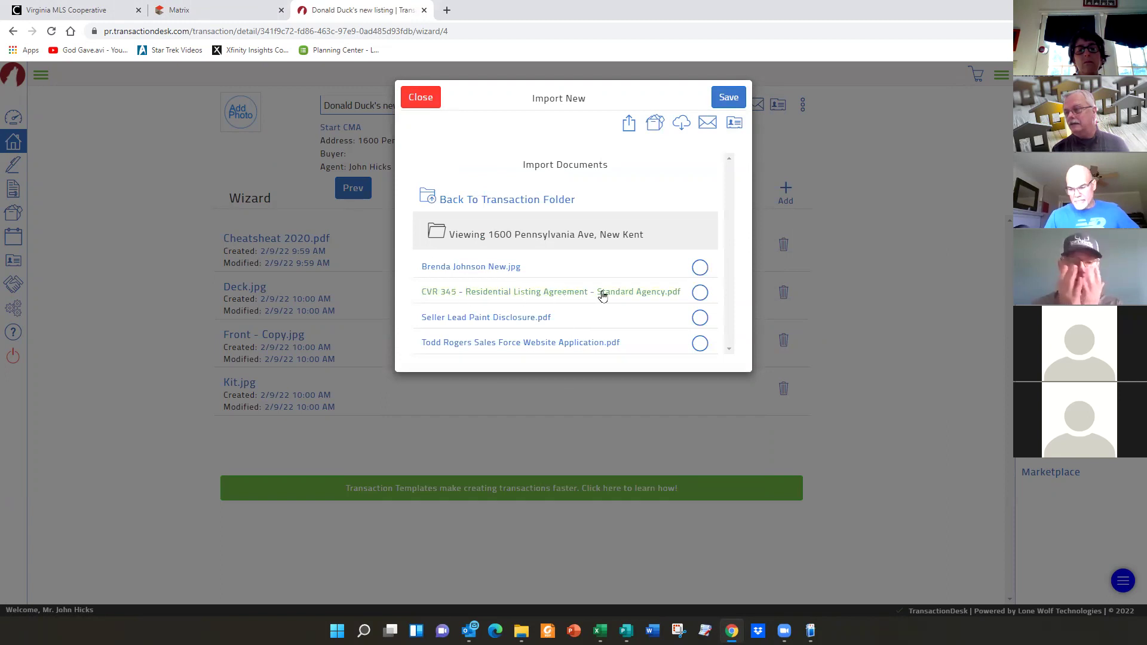
left_click(700, 317)
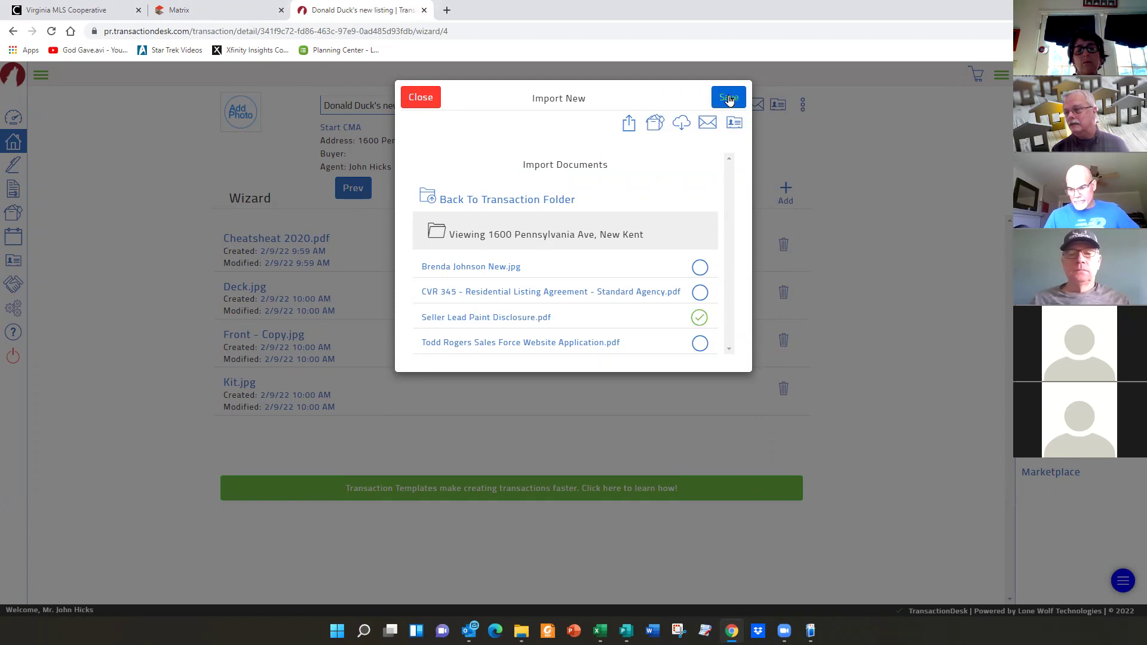
left_click(728, 97)
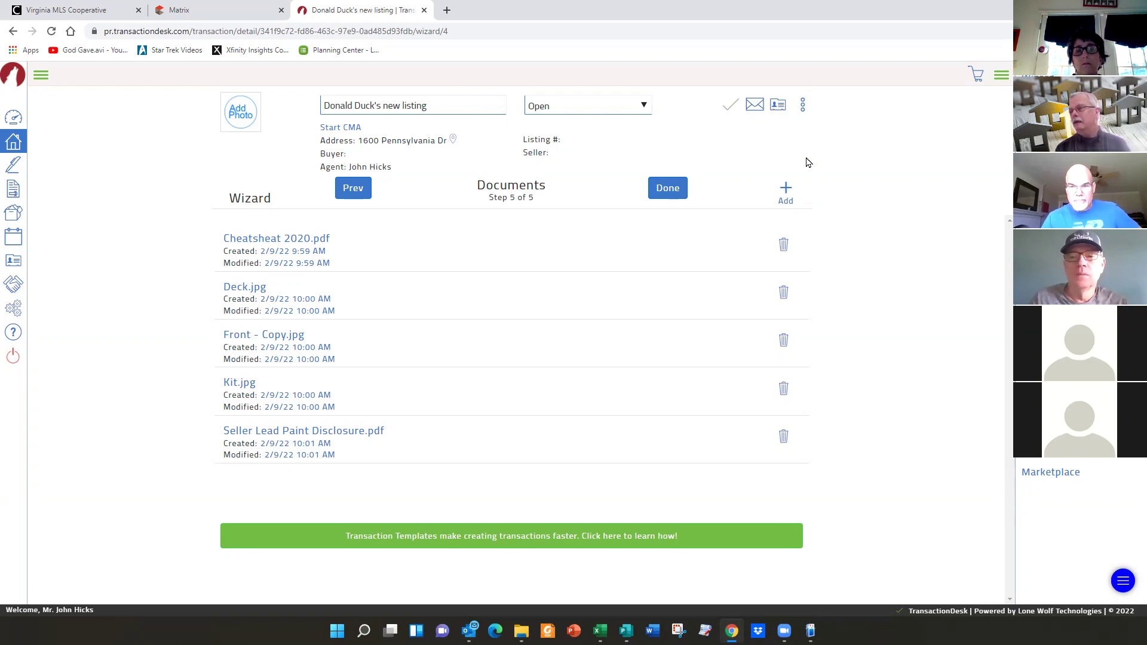
- Open the Create New upload window for another listing document
left_click(786, 195)
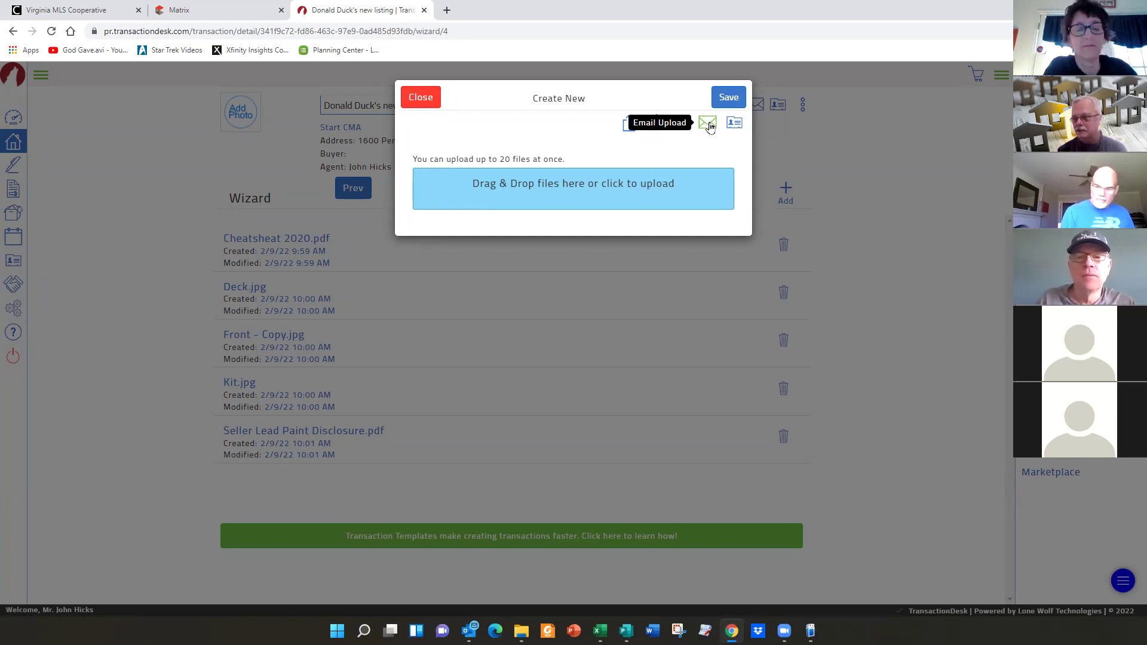
left_click(708, 124)
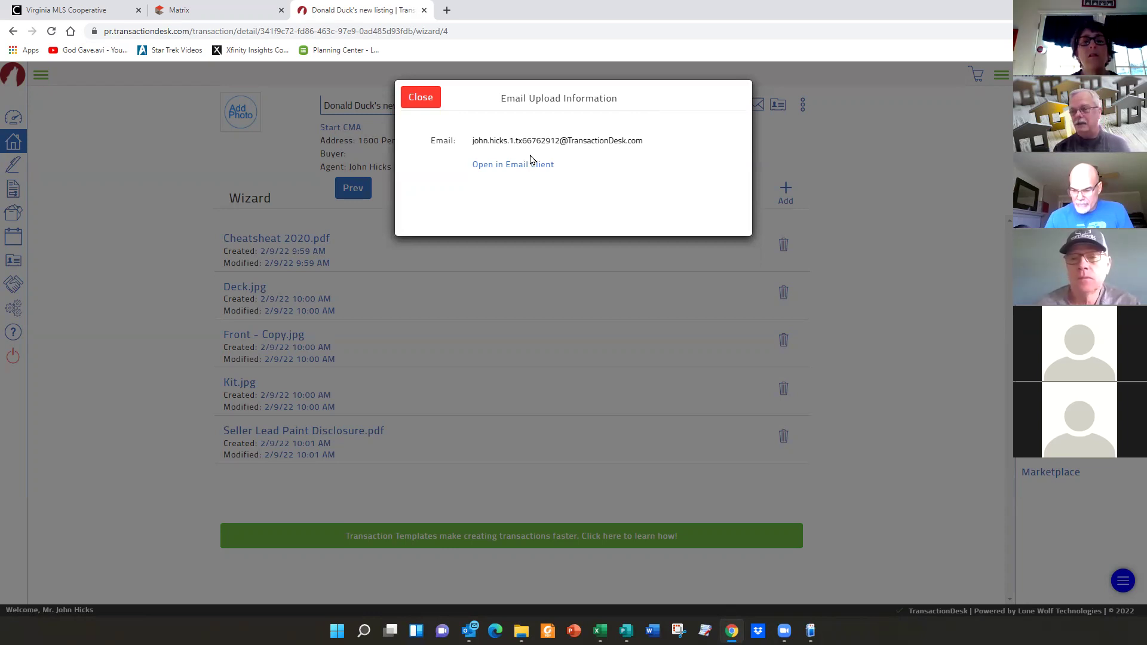
left_click_drag(653, 140, 472, 142)
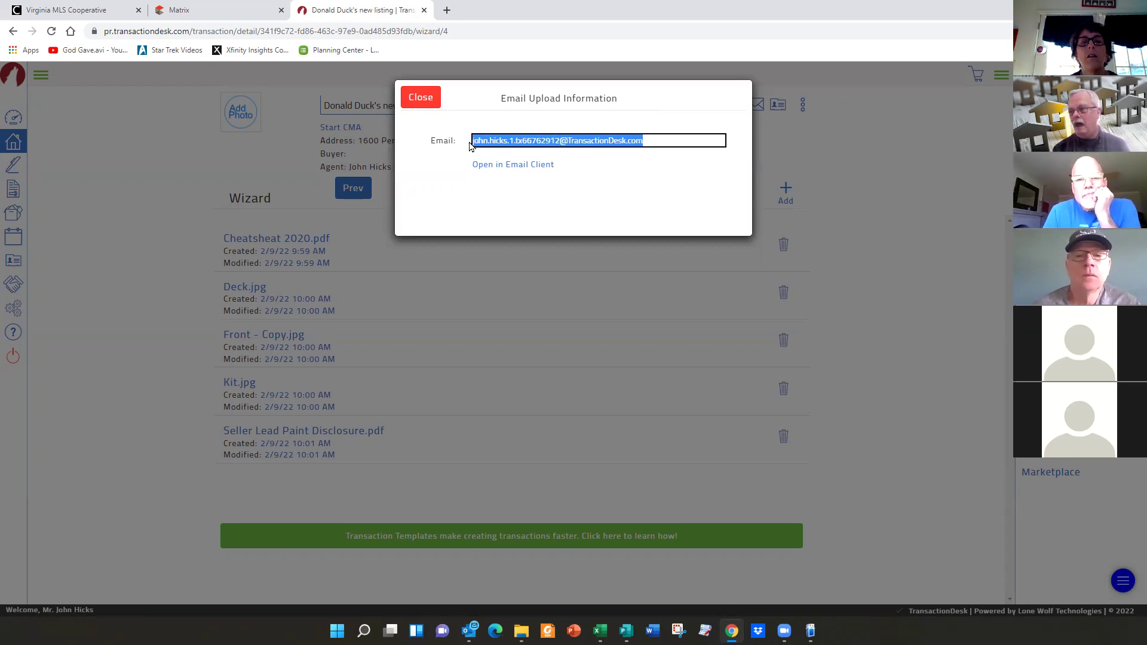
right_click(538, 141)
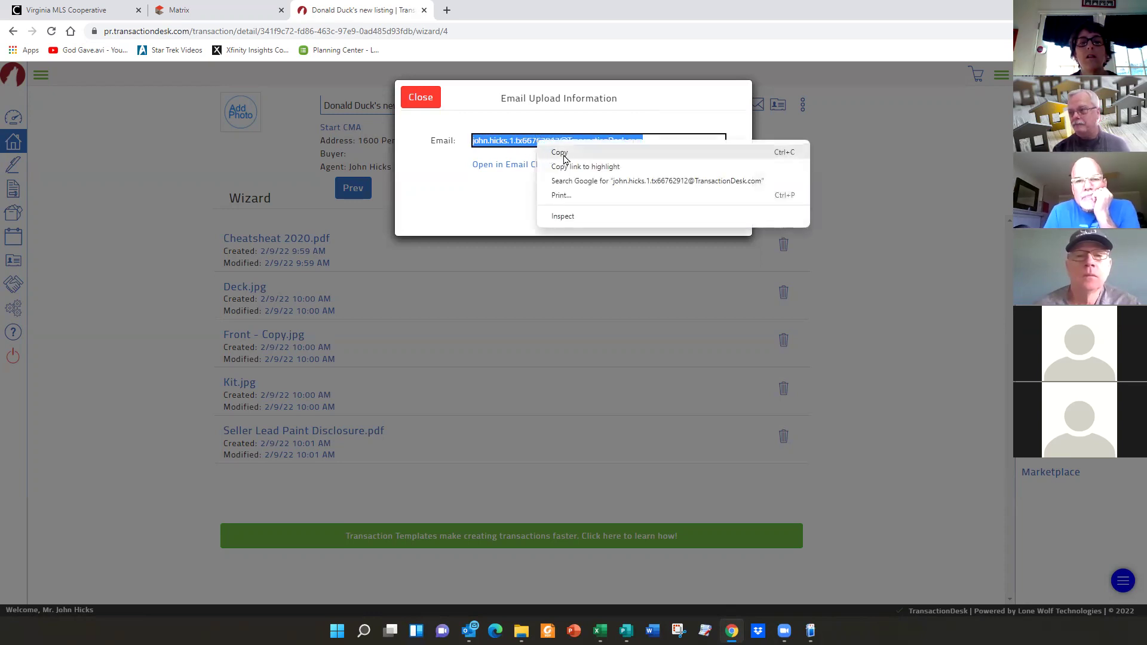
left_click(564, 154)
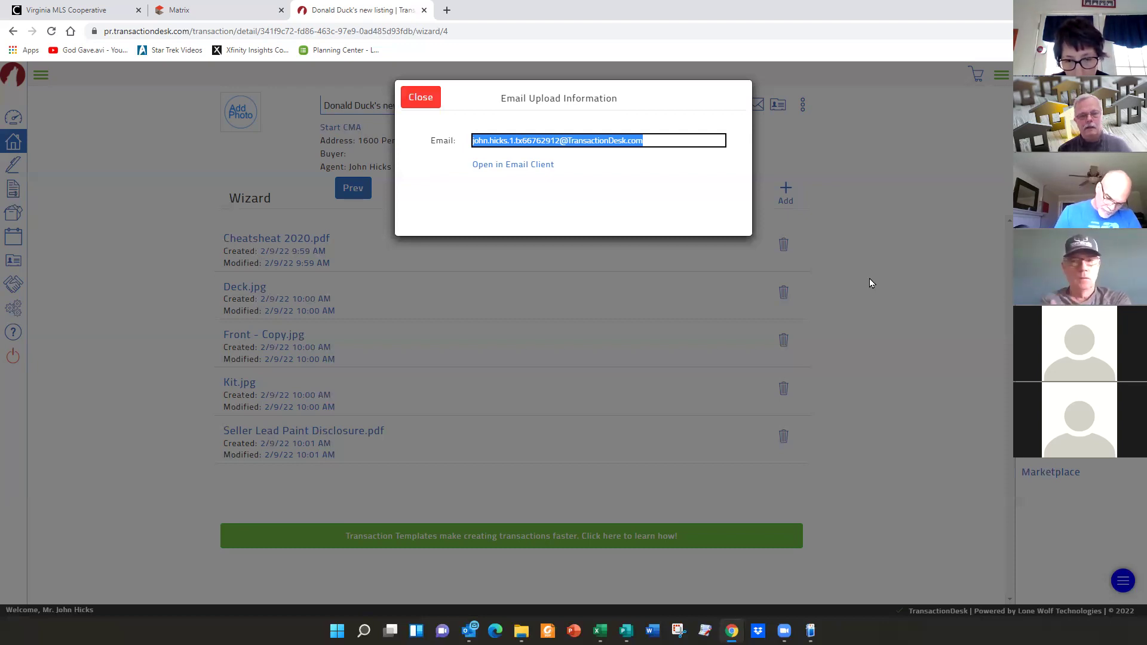
- Close the Email Upload Information and Create New dialogs and click Done to finish the wizard
left_click(421, 98)
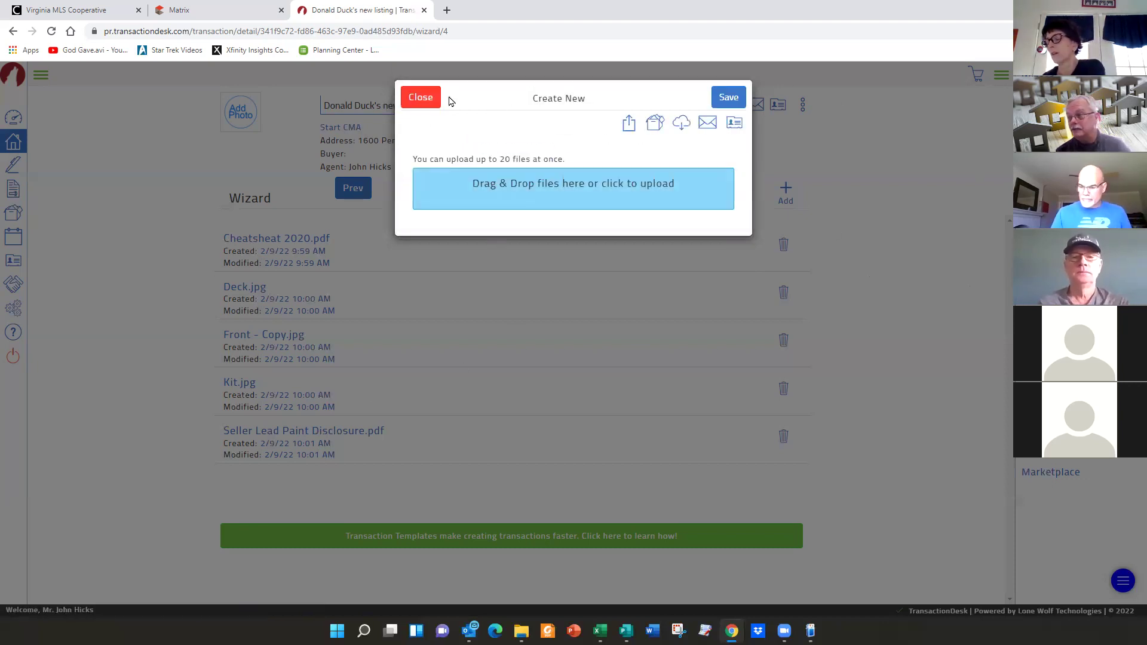
left_click(421, 98)
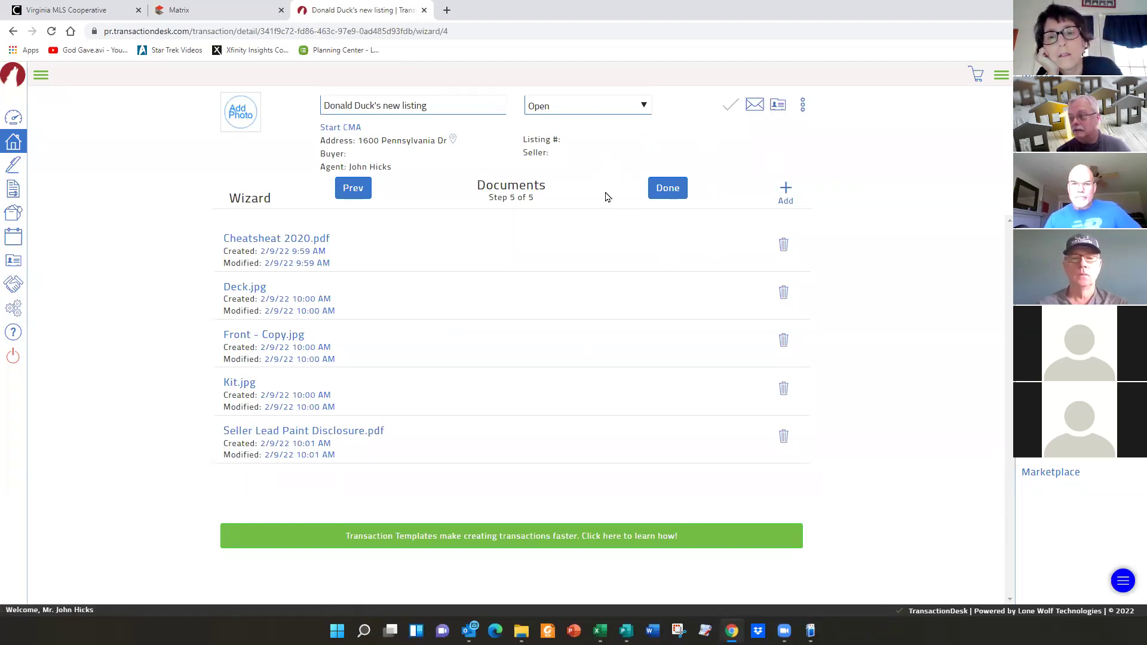
left_click(668, 189)
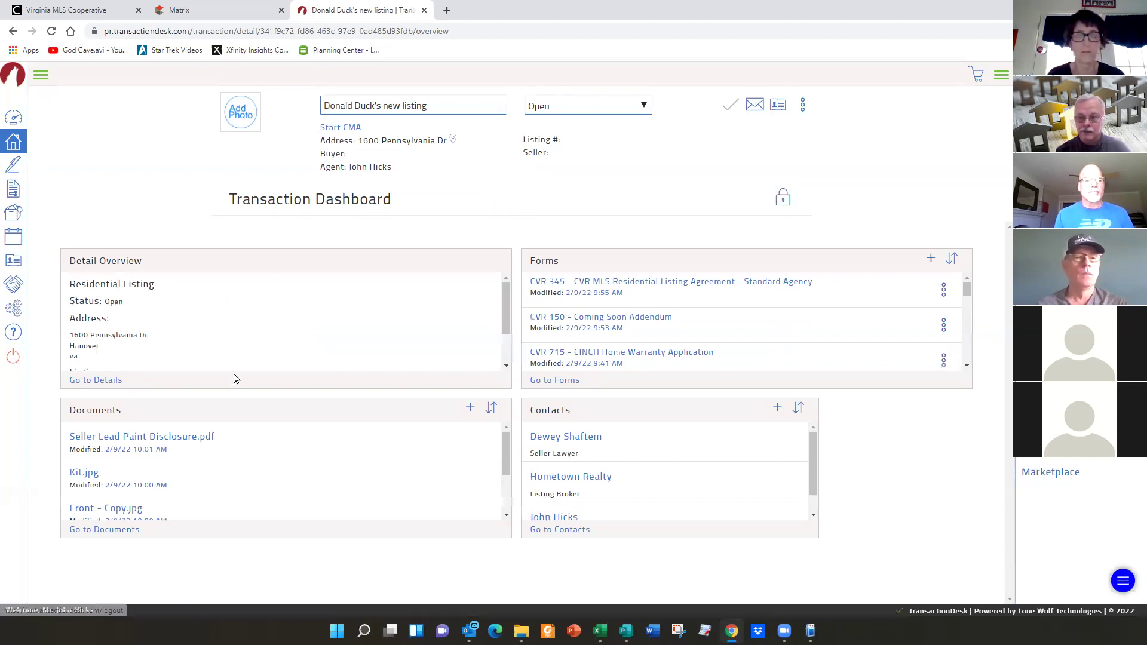
left_click(1002, 75)
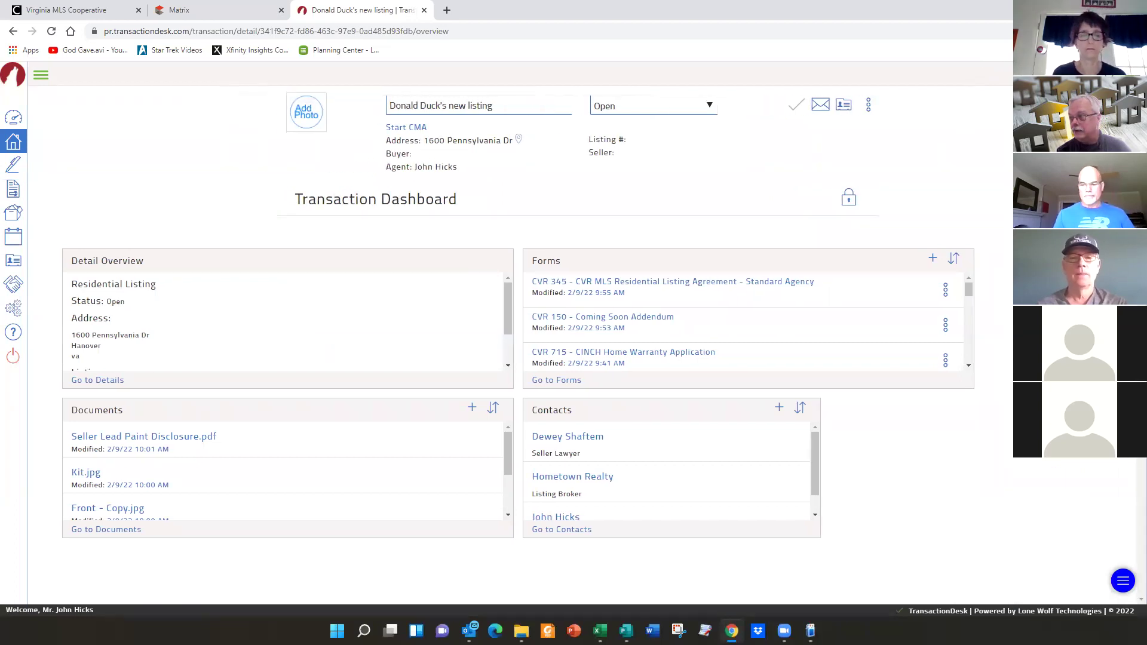
left_click(1133, 74)
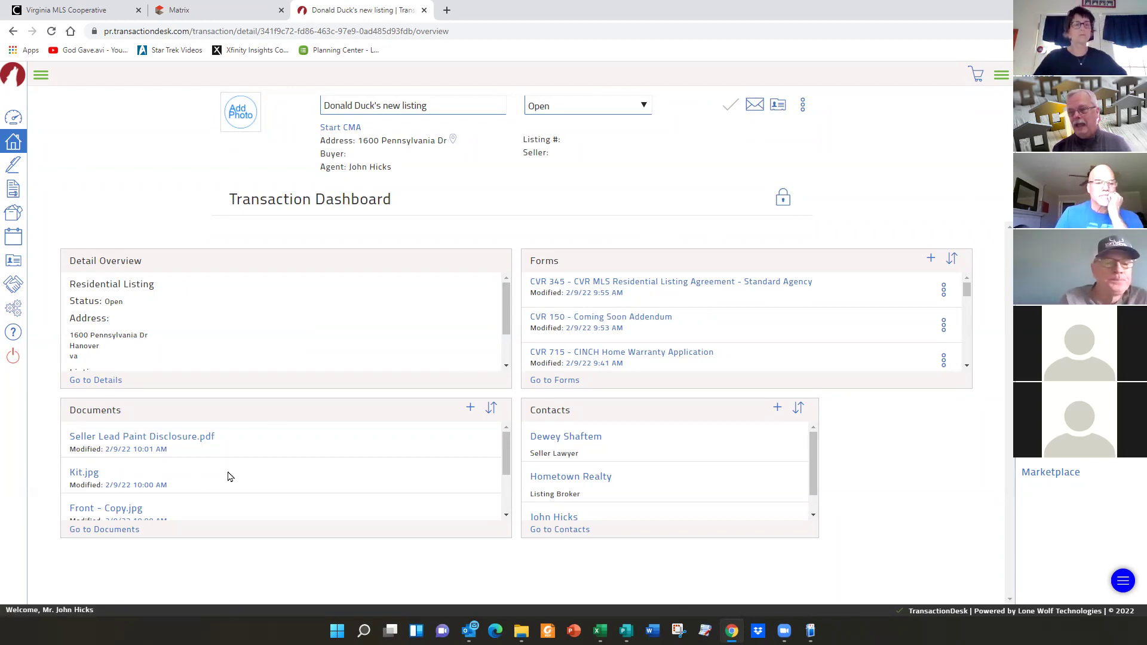
left_click(100, 530)
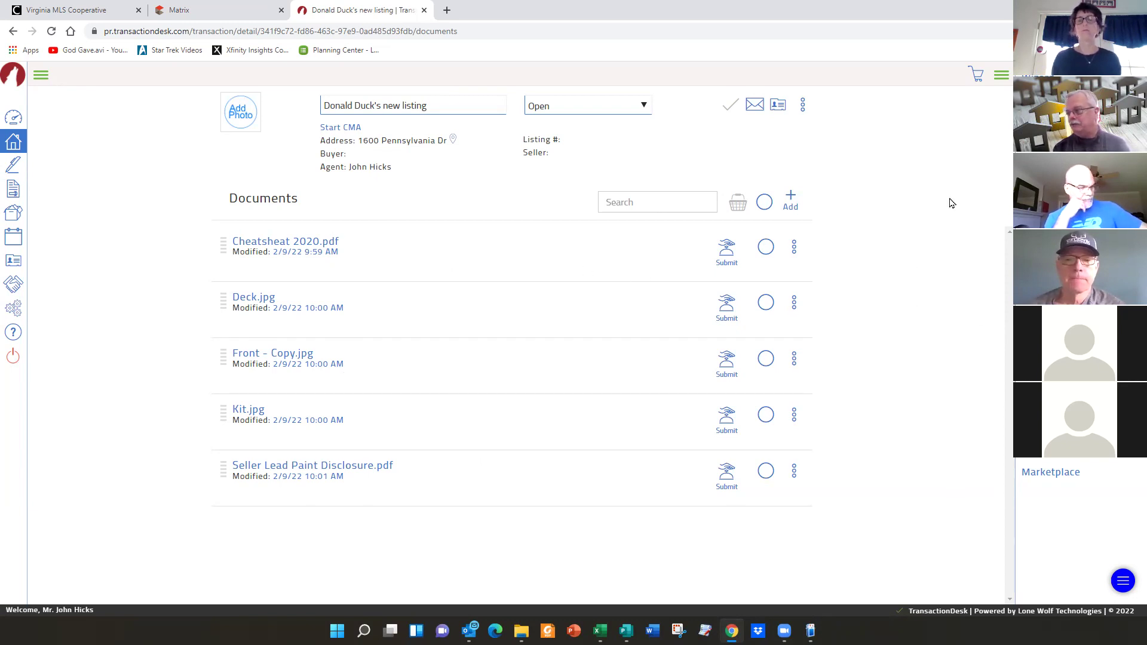
left_click(1038, 99)
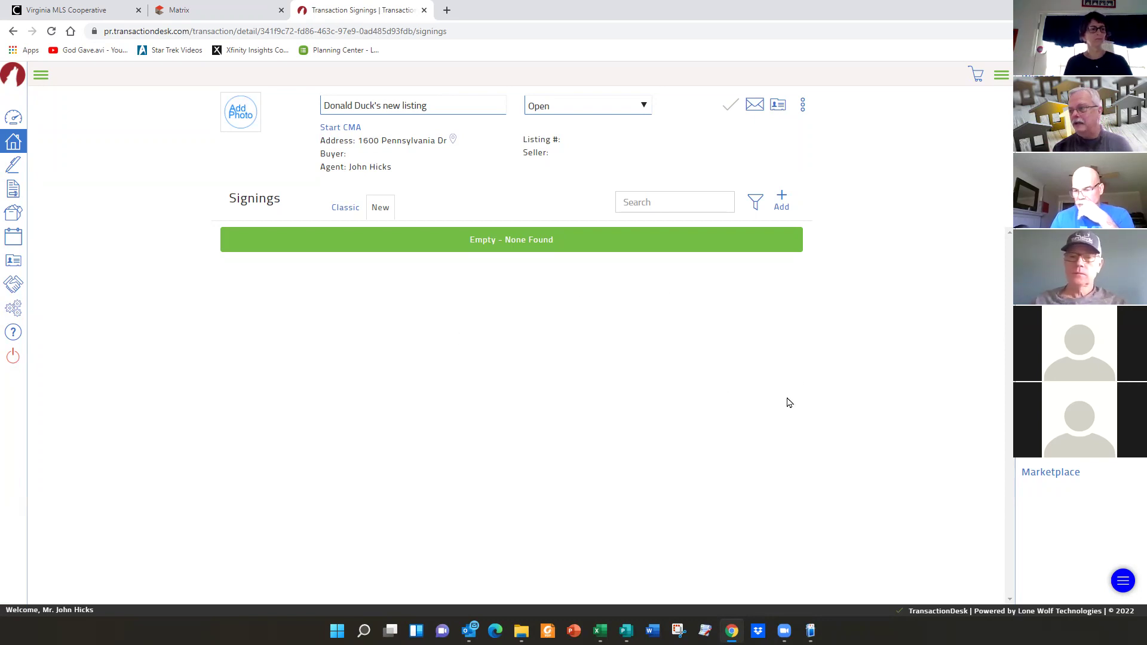
- Open the Send To Authentisign dialog from the listing's Signings page
left_click(783, 196)
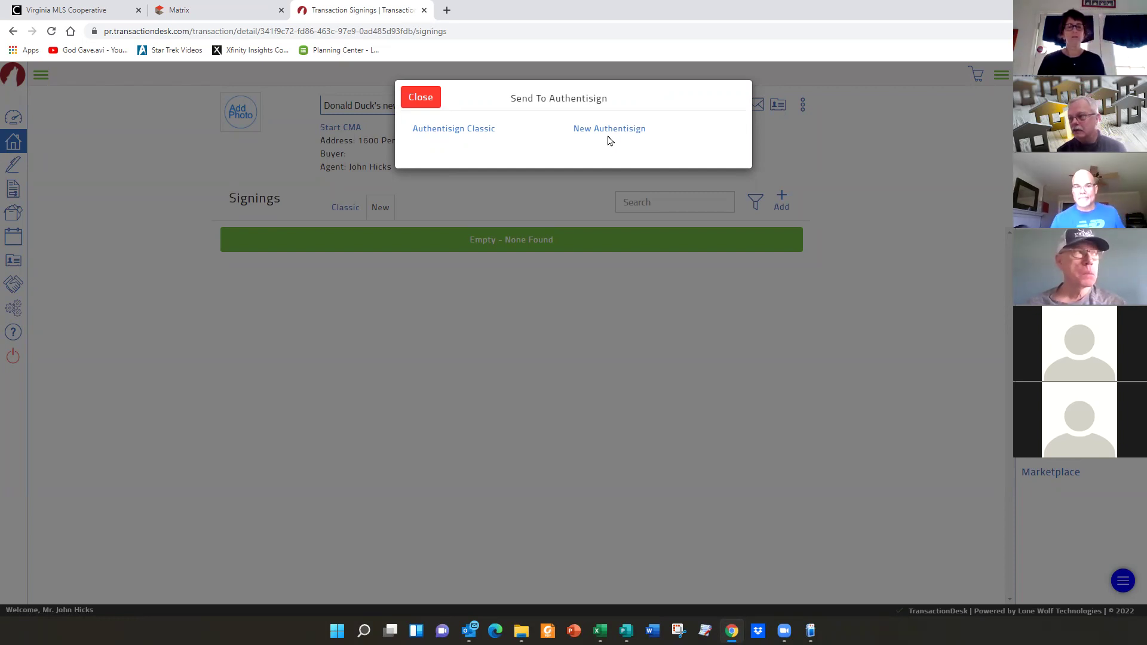
- Choose New Authentisign and name the signing 'DDuck Intial Listing Agreement'
left_click(609, 128)
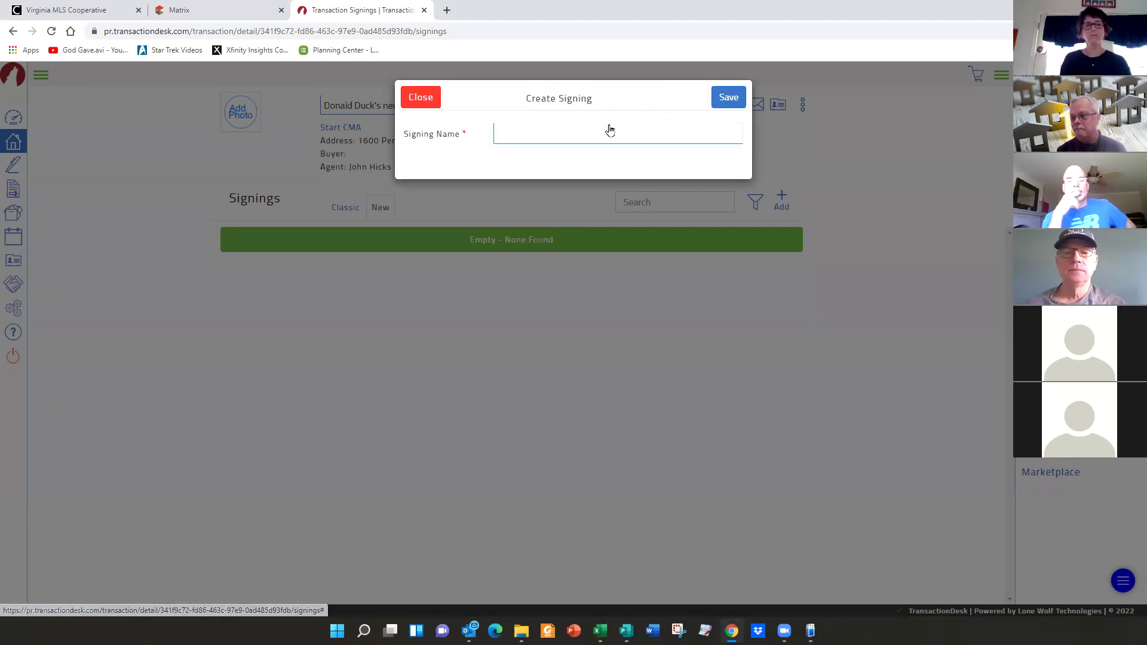
left_click(550, 130)
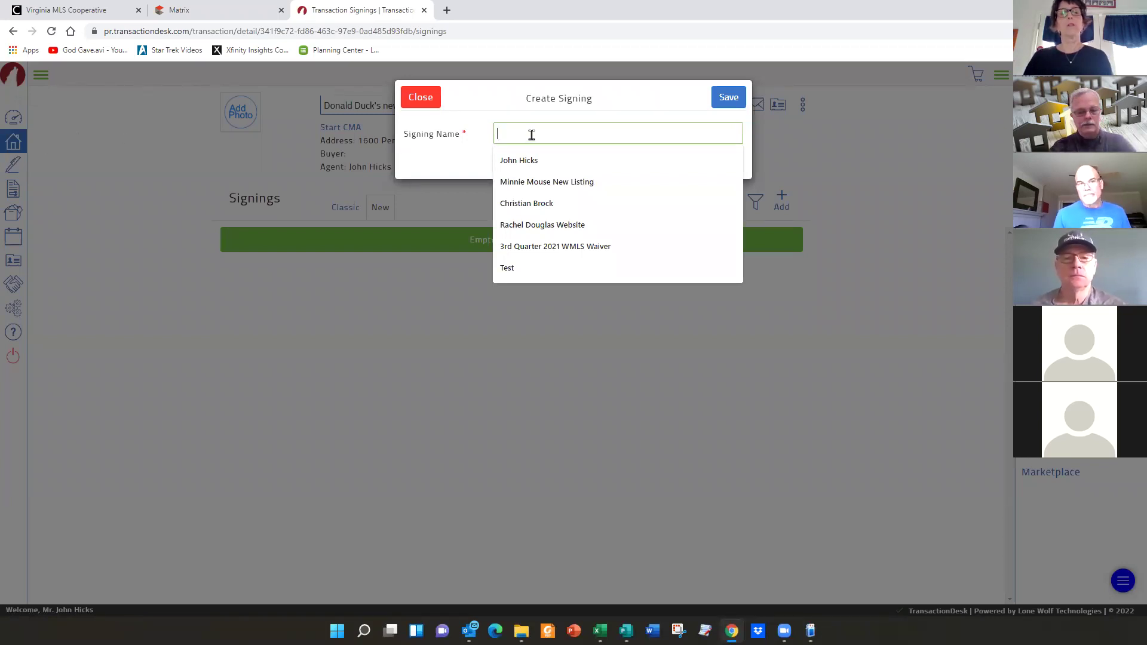
type("D")
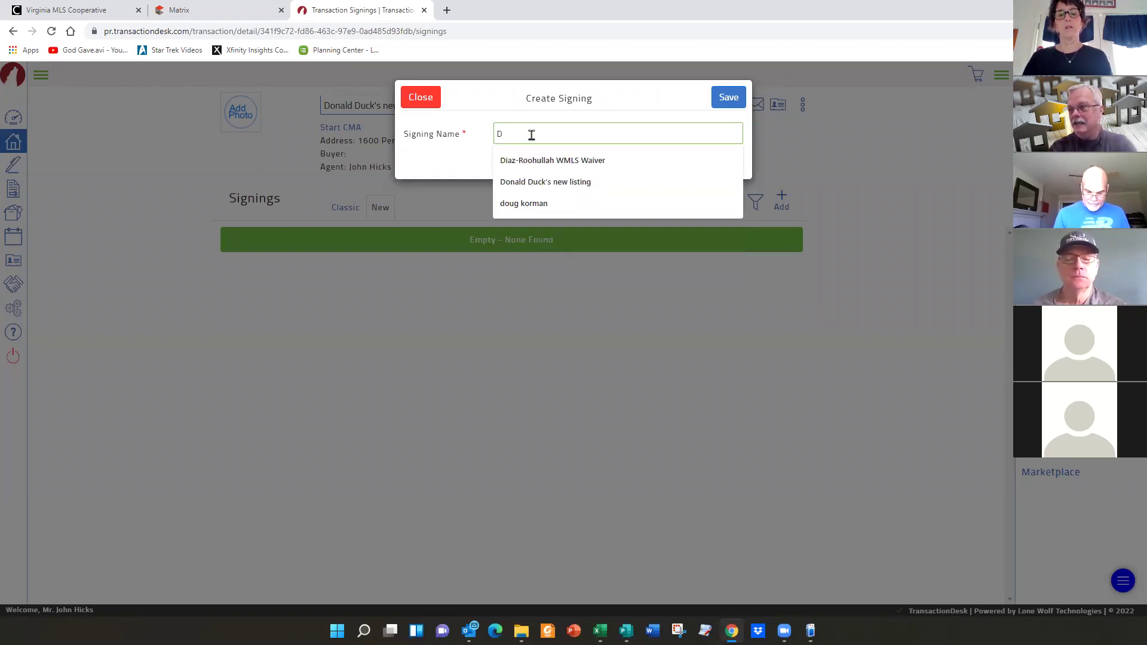
type("Duck")
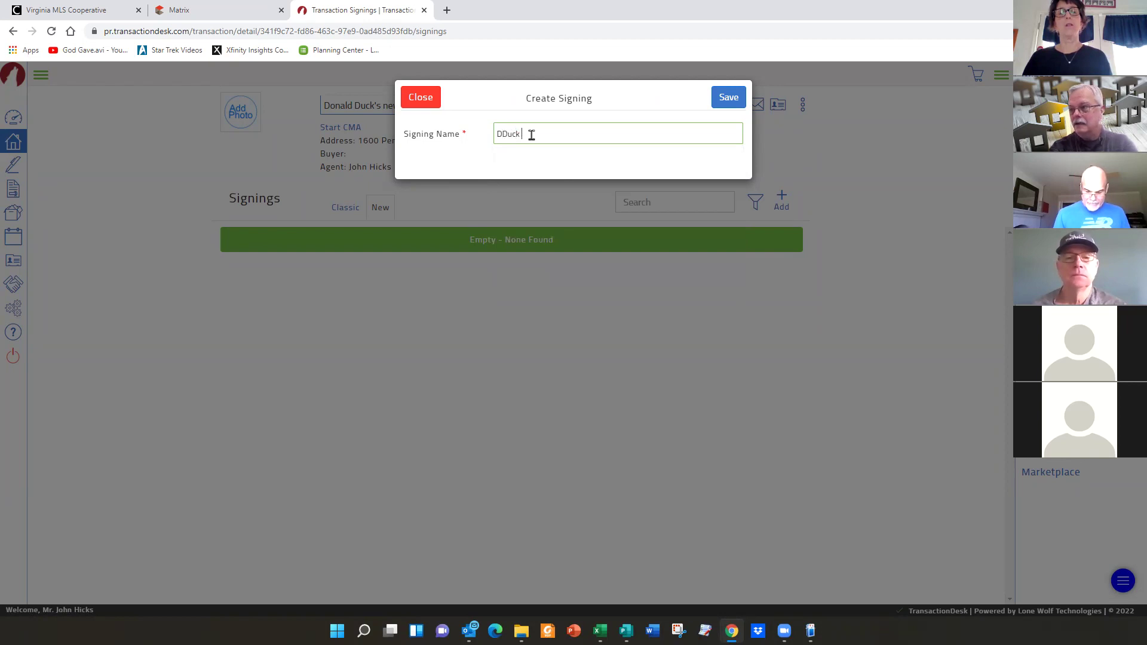
type(" Intia")
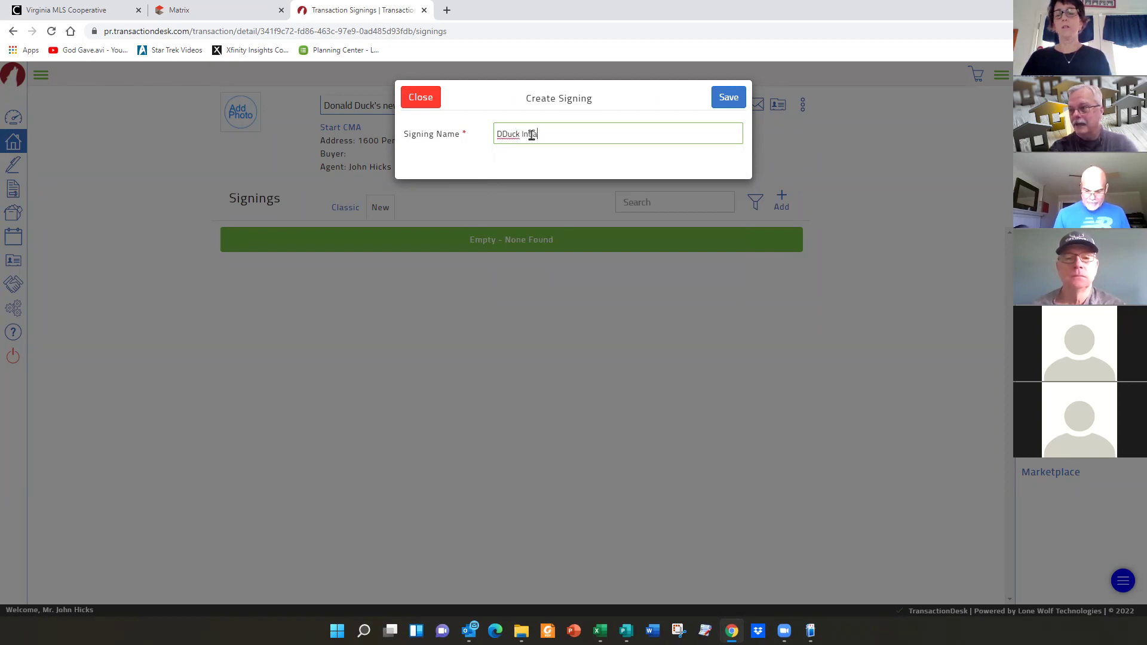
type("l Listing Agreement")
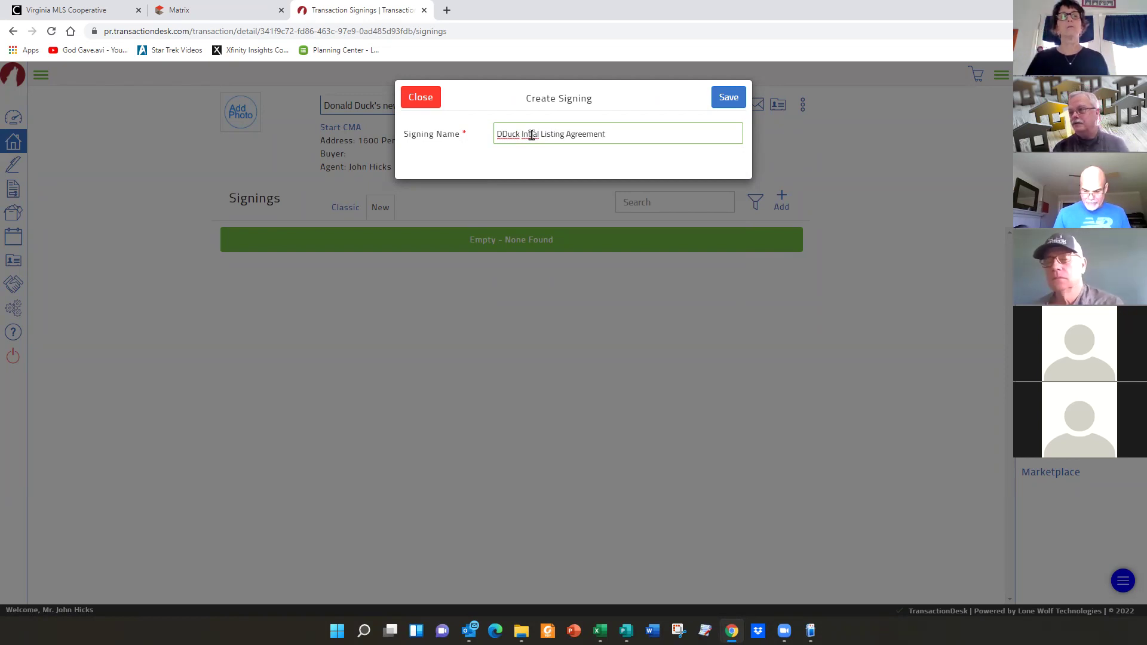
- Save the new 'DDuck Intial Listing Agreement' signing and open its Add a Document or Form window
left_click(727, 100)
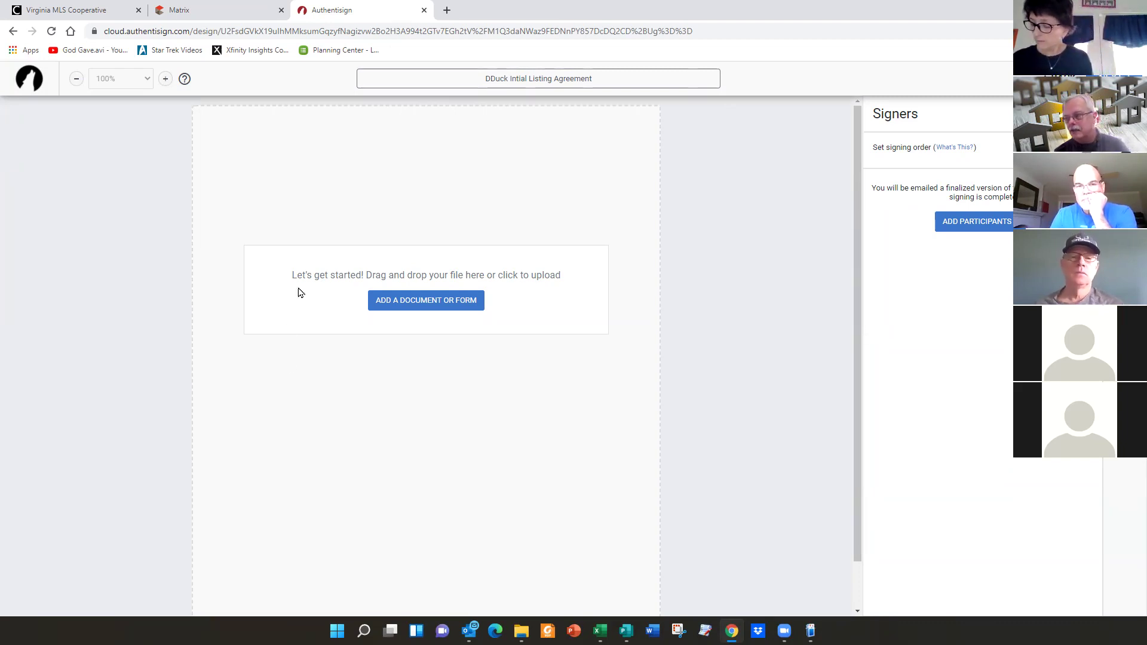
left_click(434, 302)
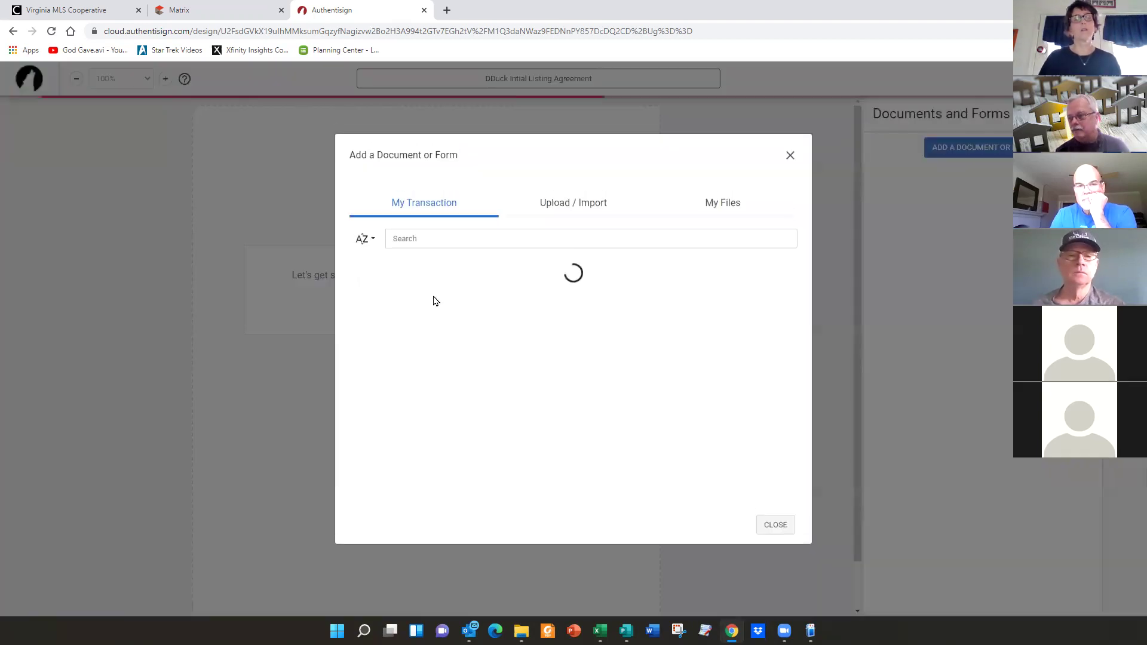
- From My Transaction, add CVR 345 and CVR 150 to the signing, then close the dialog
scroll(590, 280, "down", 1)
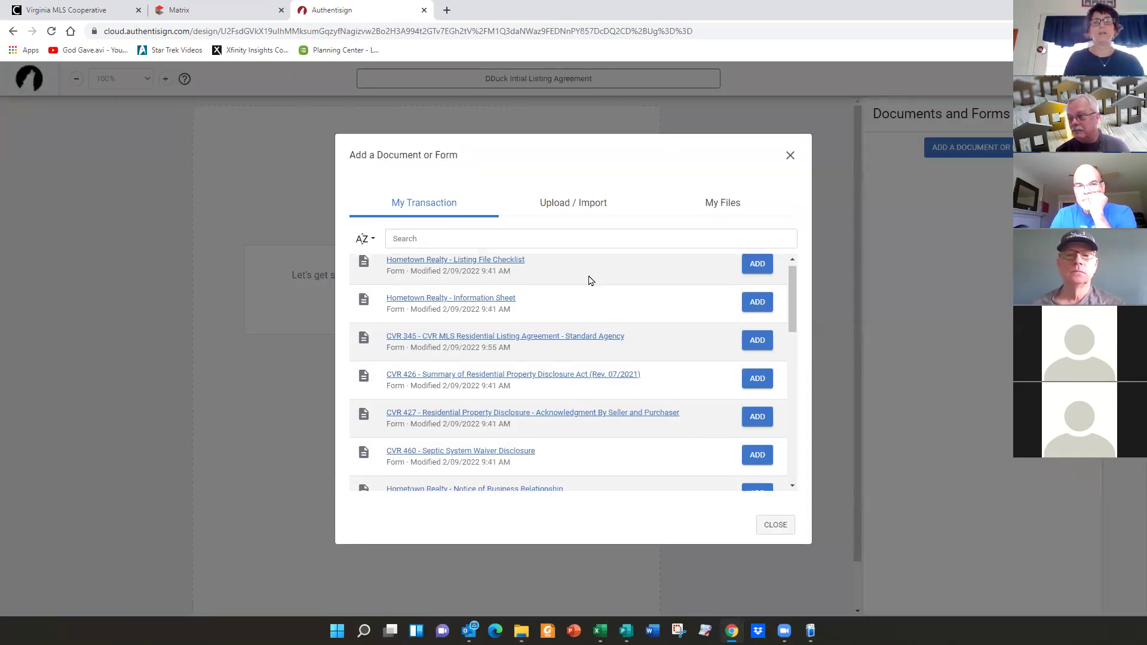
scroll(590, 279, "down", 1)
scroll(589, 280, "down", 5)
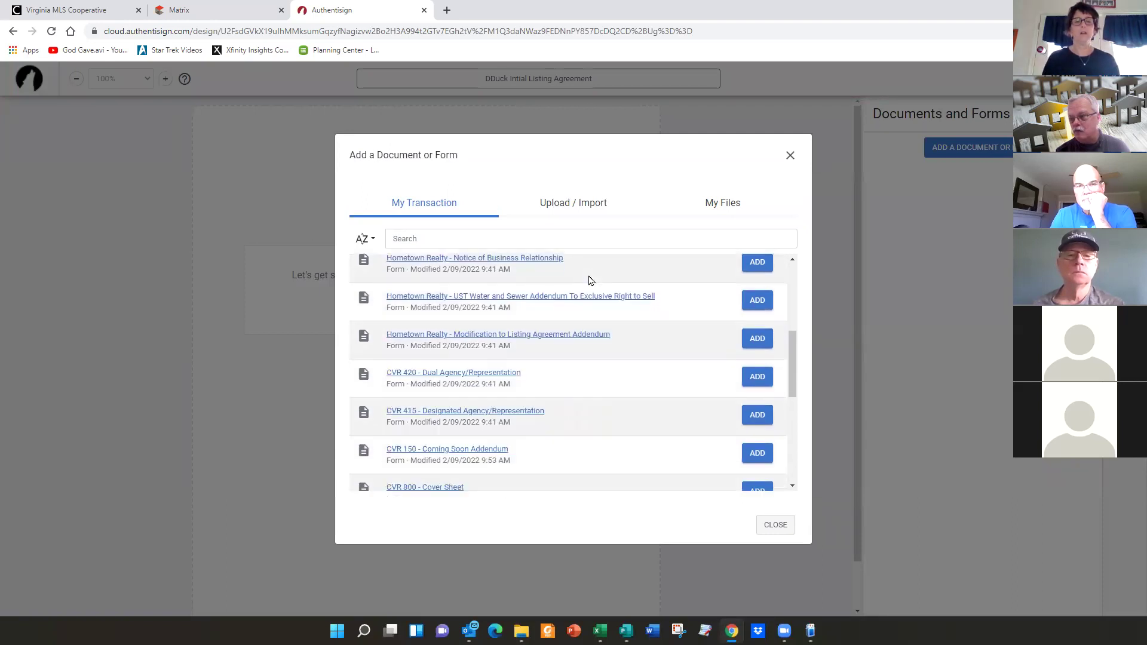
scroll(588, 280, "down", 2)
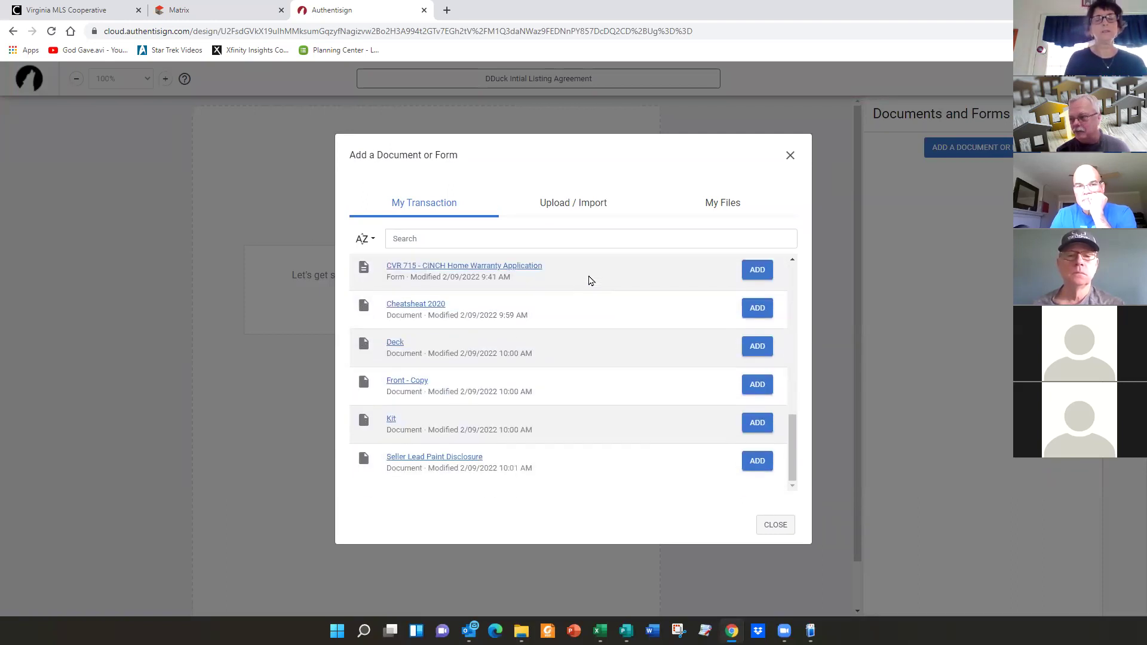
scroll(588, 281, "up", 8)
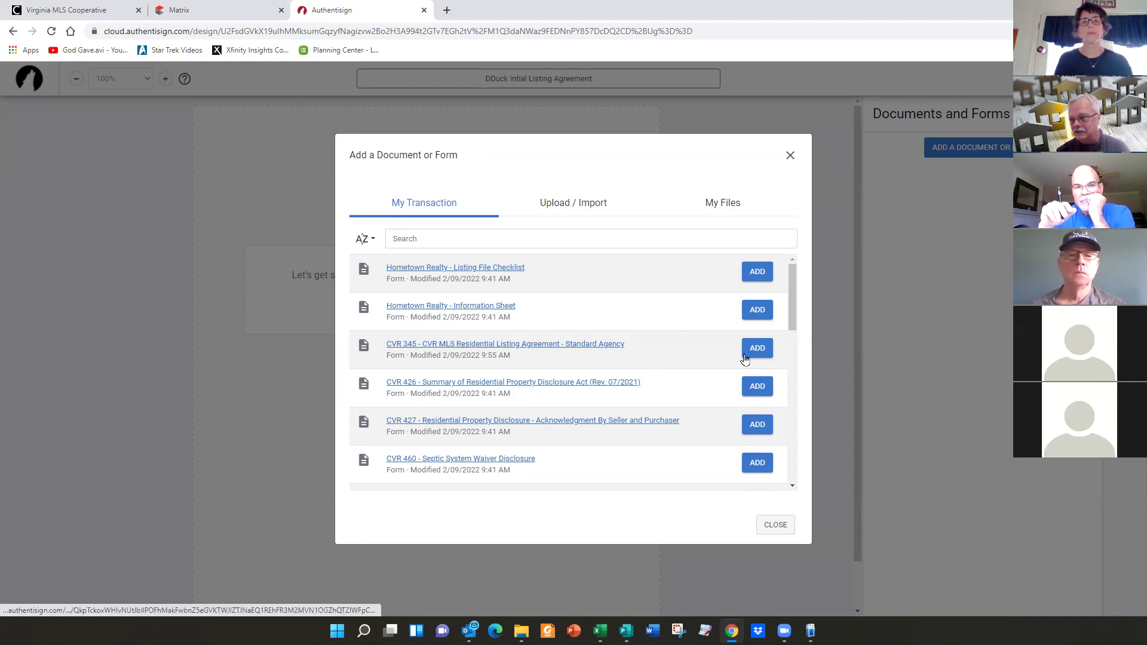
left_click(762, 351)
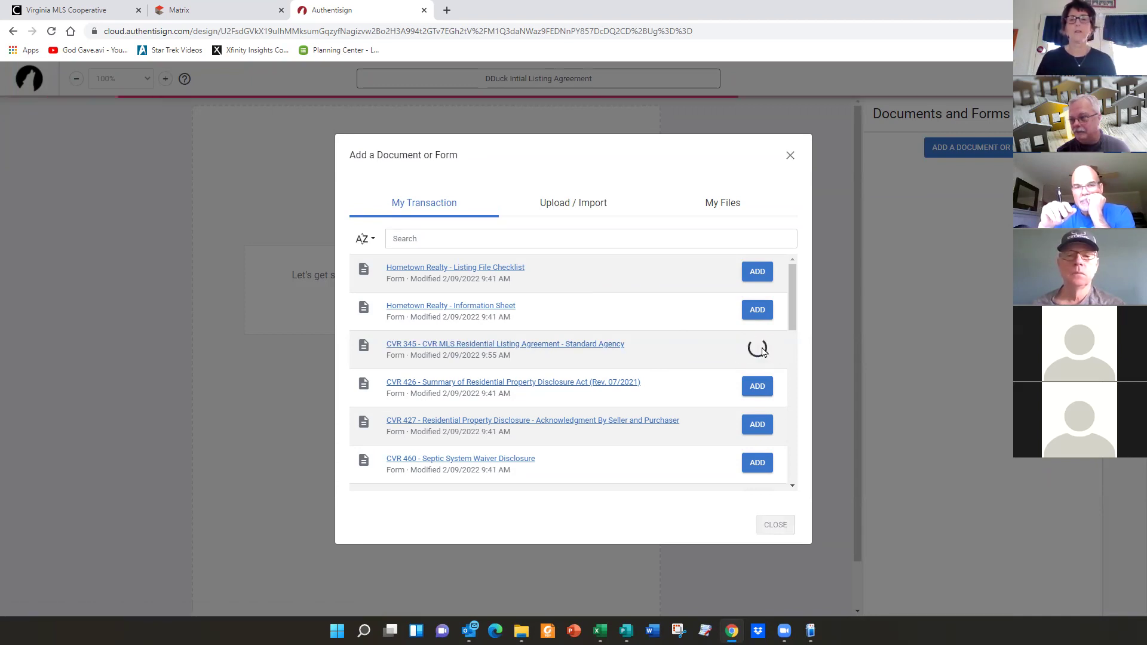
scroll(535, 367, "down", 3)
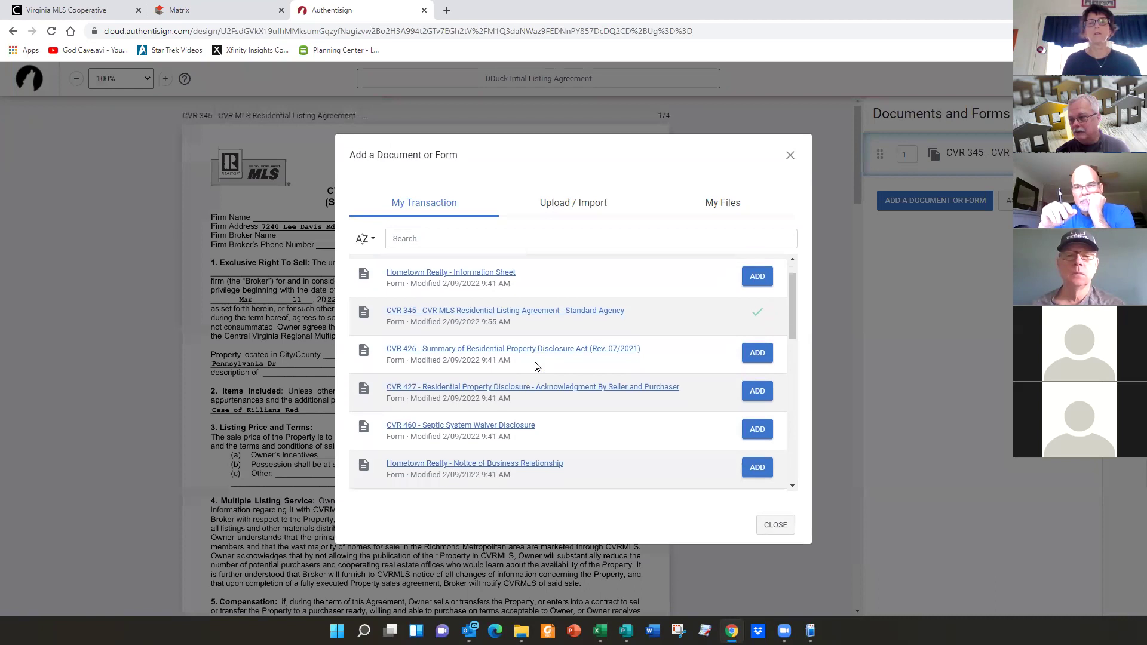
scroll(535, 366, "down", 2)
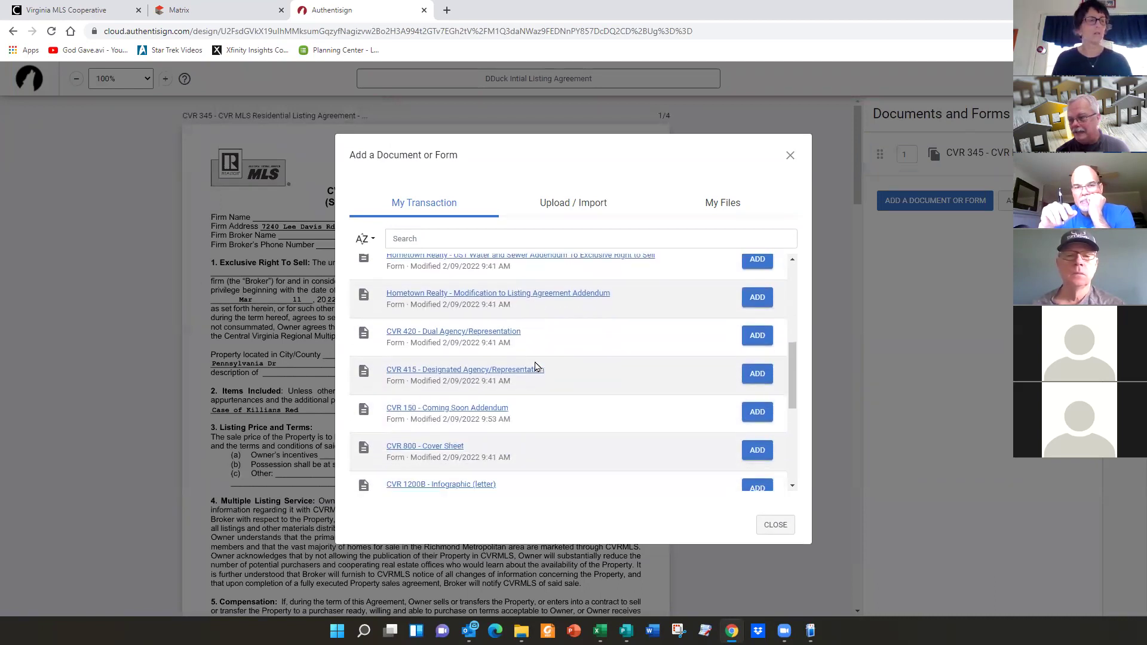
left_click(754, 390)
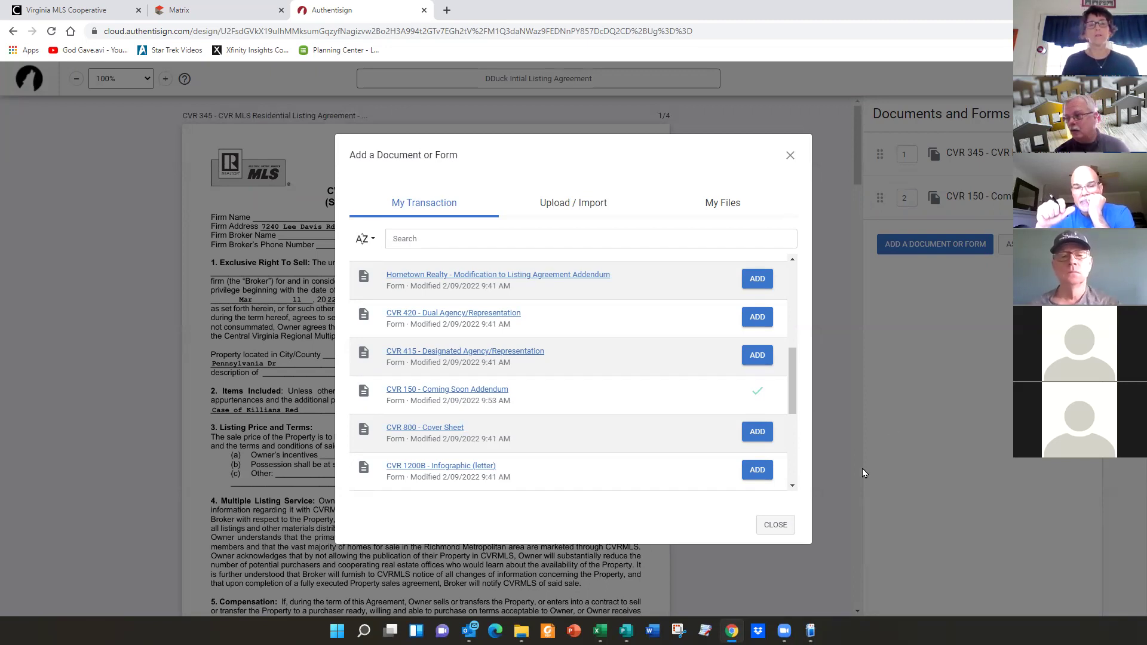
left_click(772, 525)
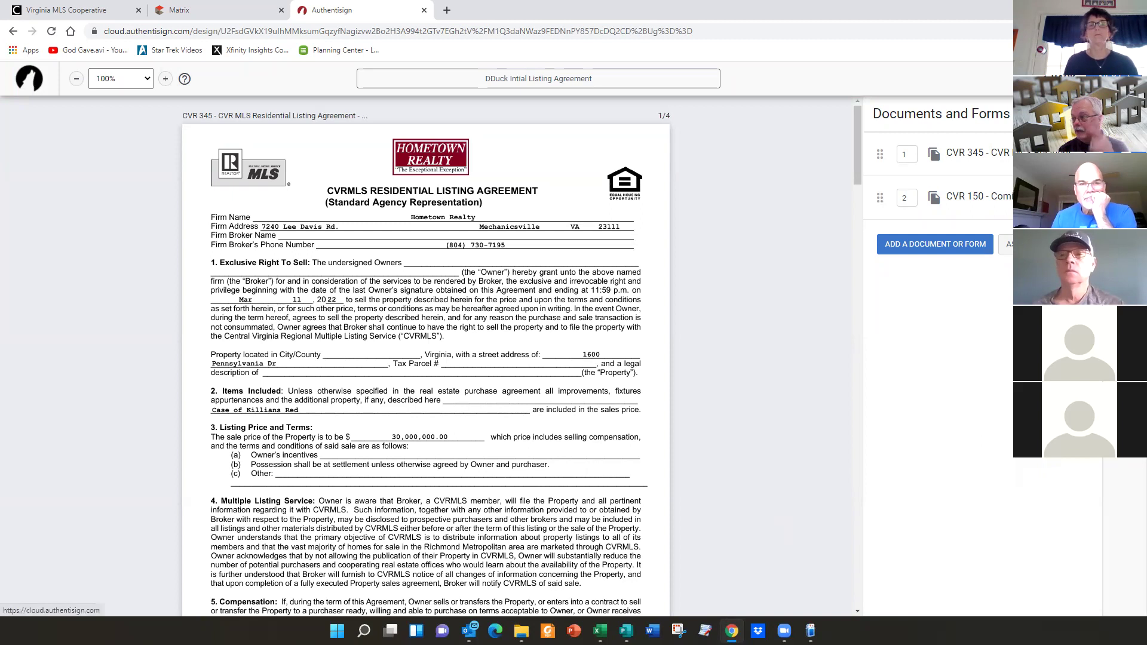
- Go to the Signers step and expand the ADD PARTICIPANTS options
left_click(1125, 167)
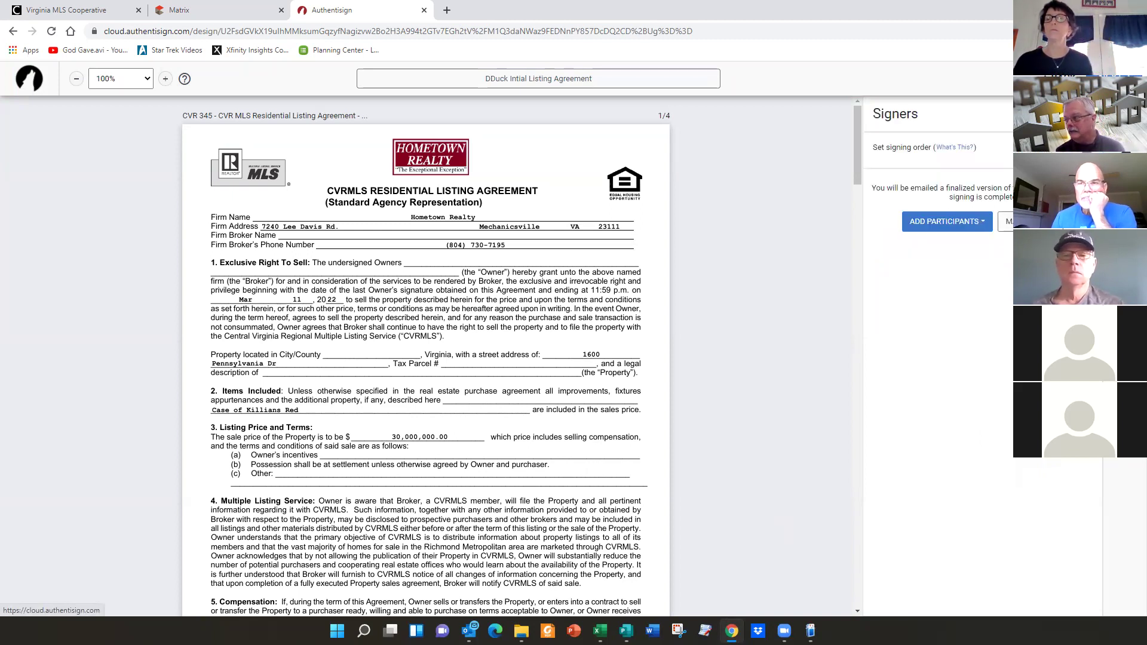
left_click(947, 223)
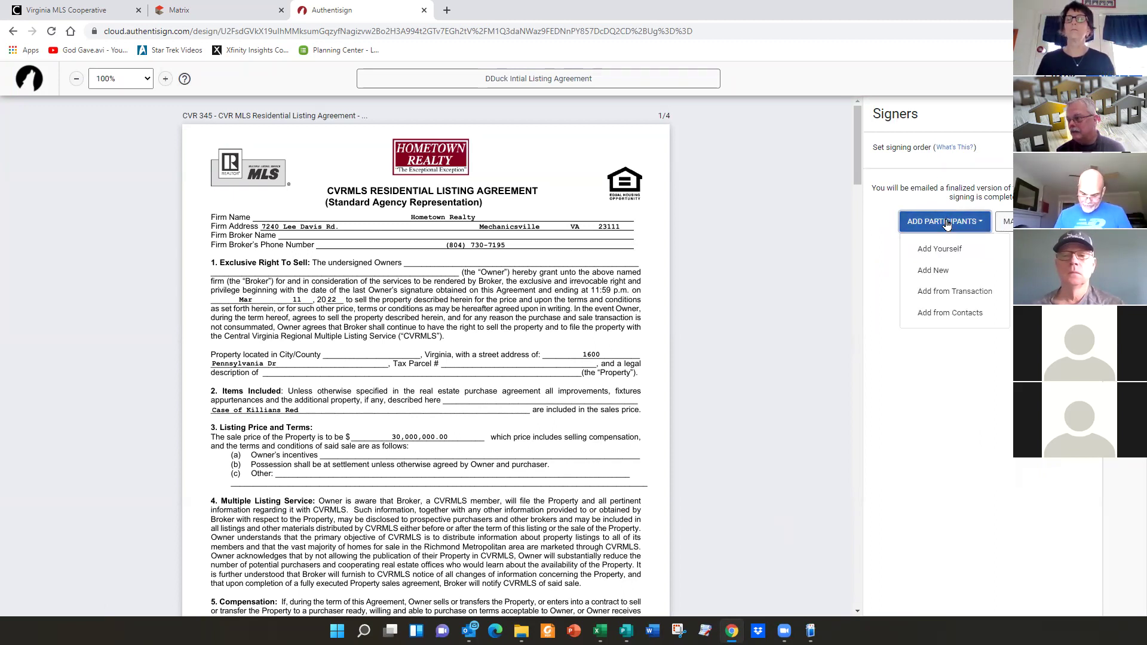
- Add yourself as a participant with role Listing Agent and open the Signer Type choices
left_click(938, 251)
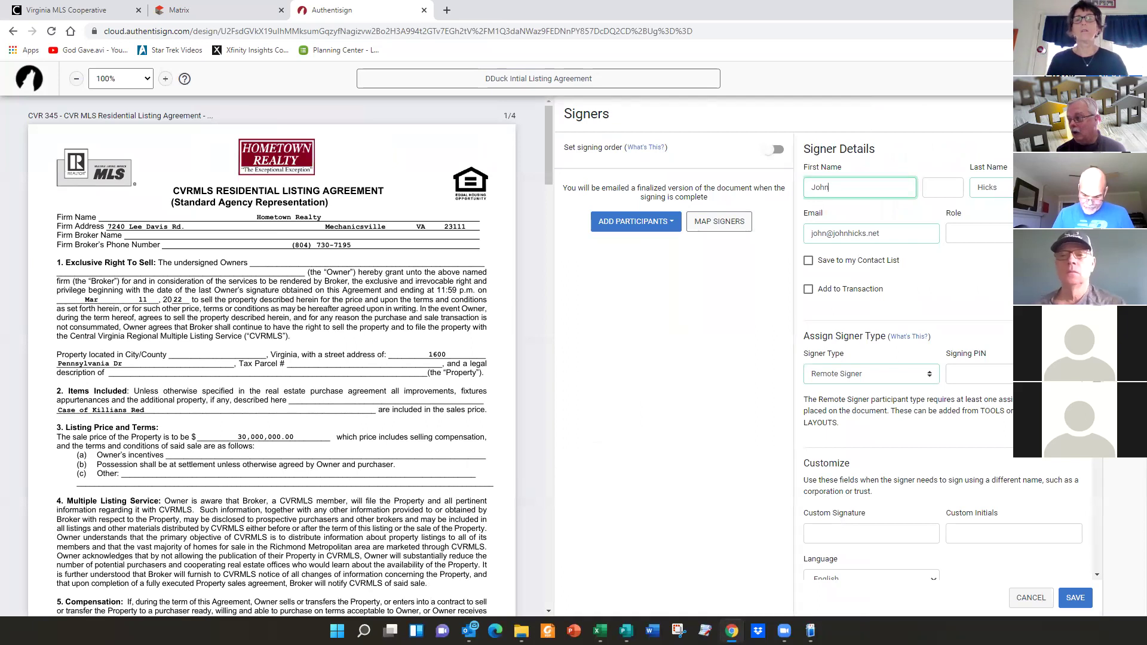
left_click(979, 233)
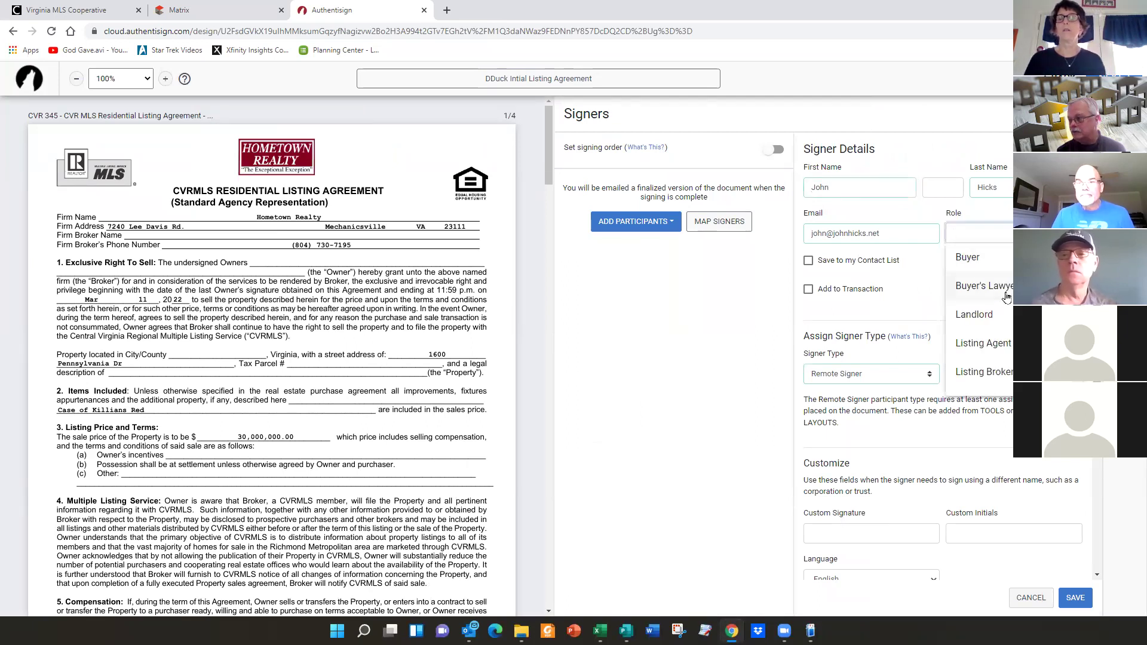
left_click(992, 349)
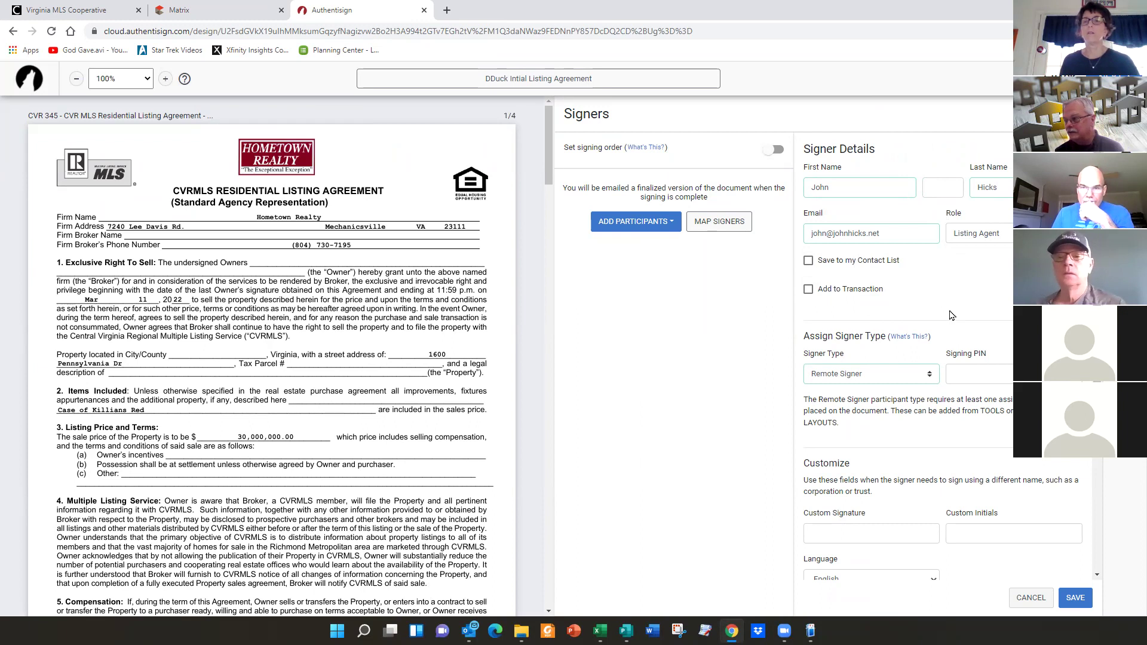
scroll(951, 330, "down", 2)
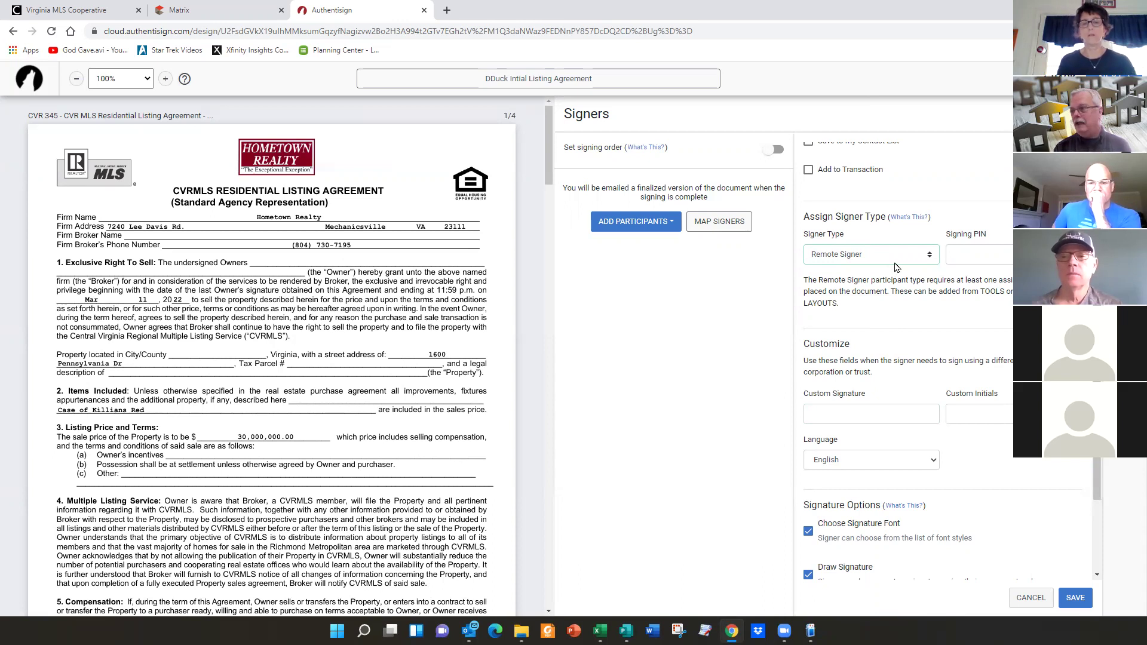
left_click(932, 260)
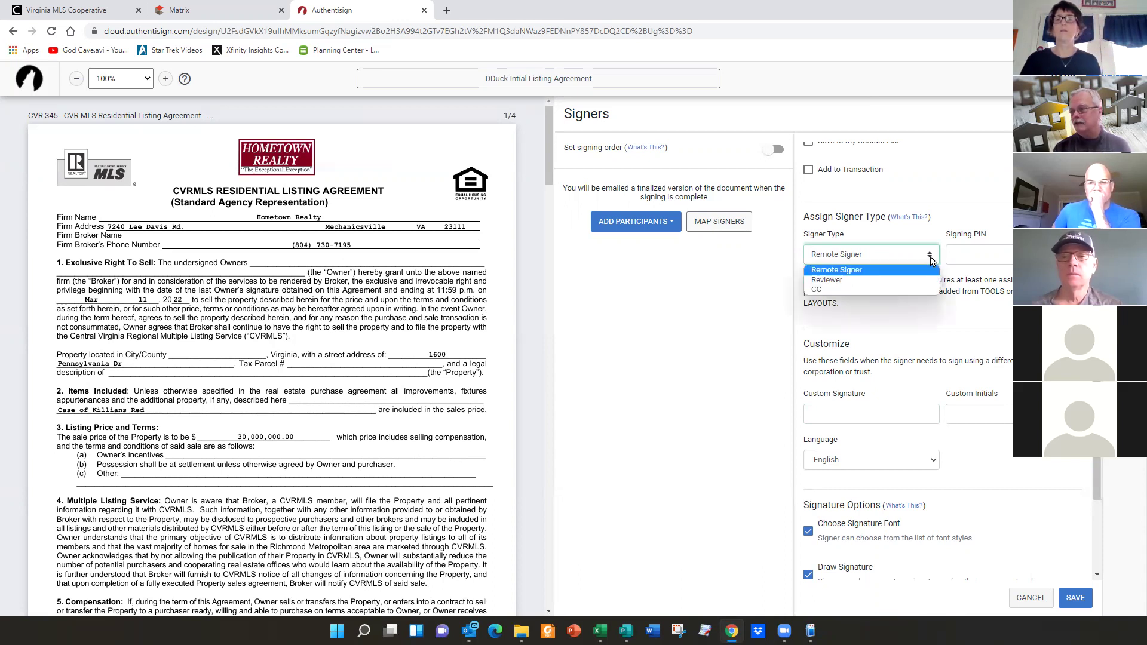
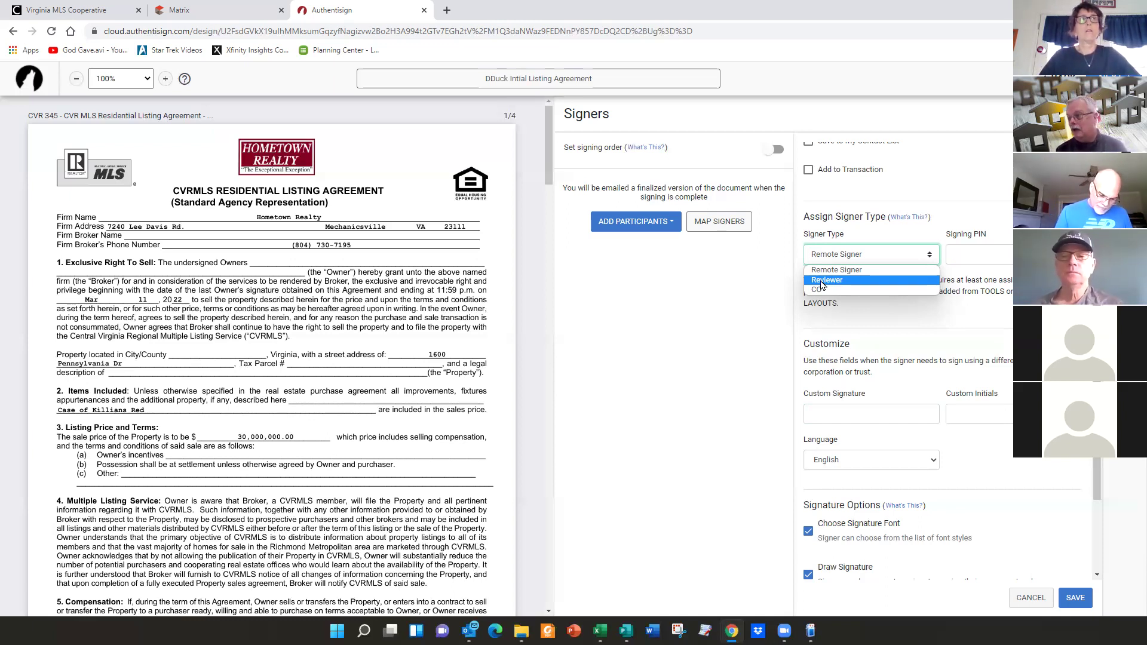
- Keep the listing agent's Signer Type as Remote Signer and save the signer settings
left_click(830, 270)
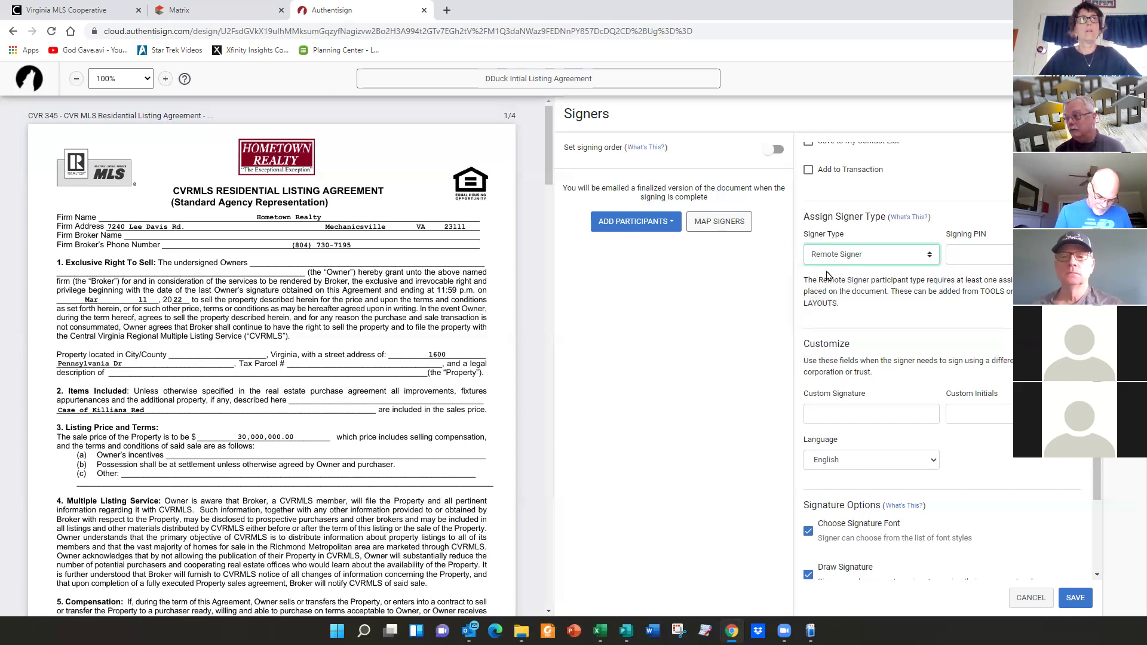
left_click(1078, 598)
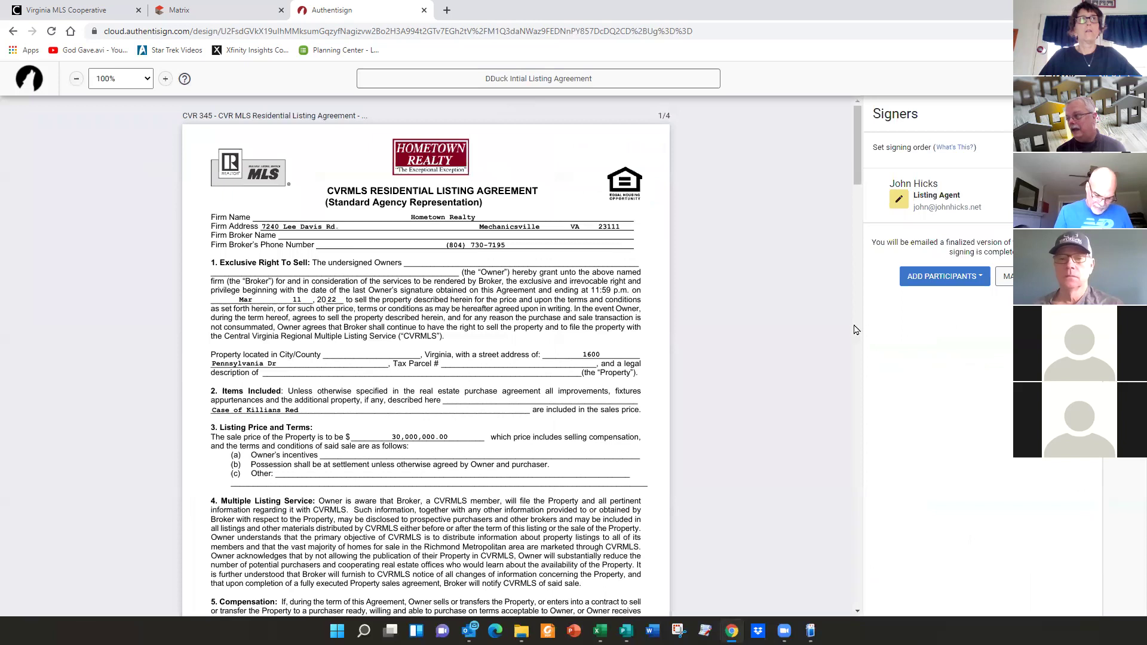
- Use Add from Transaction to view available contacts: only the listing agent and seller's lawyer
left_click(932, 279)
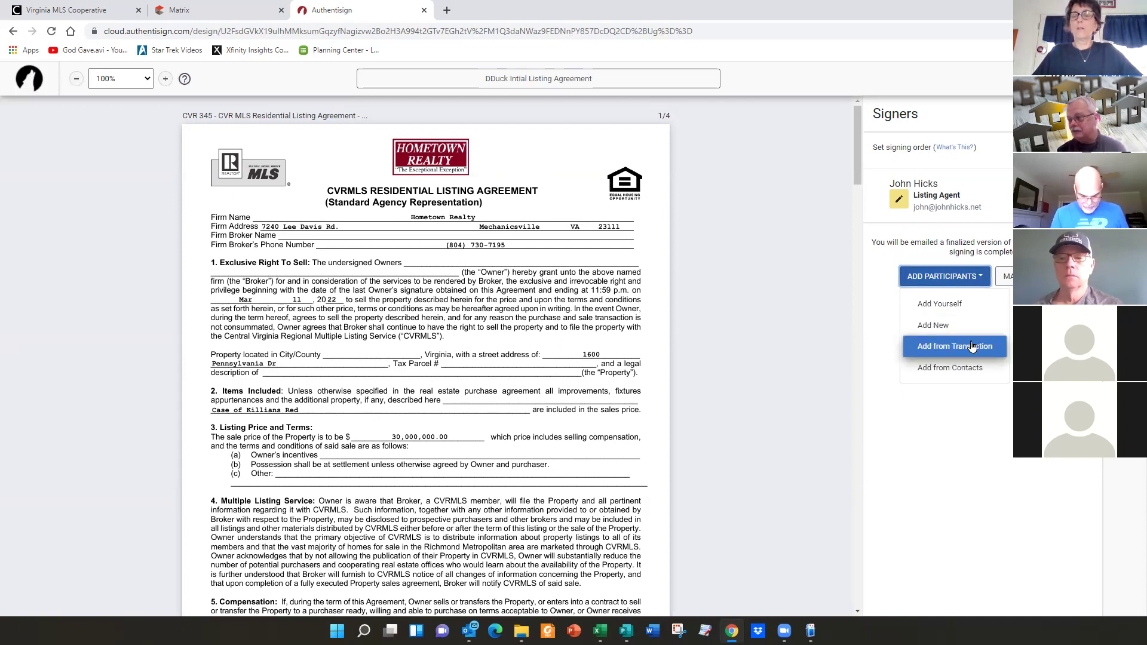
left_click(972, 346)
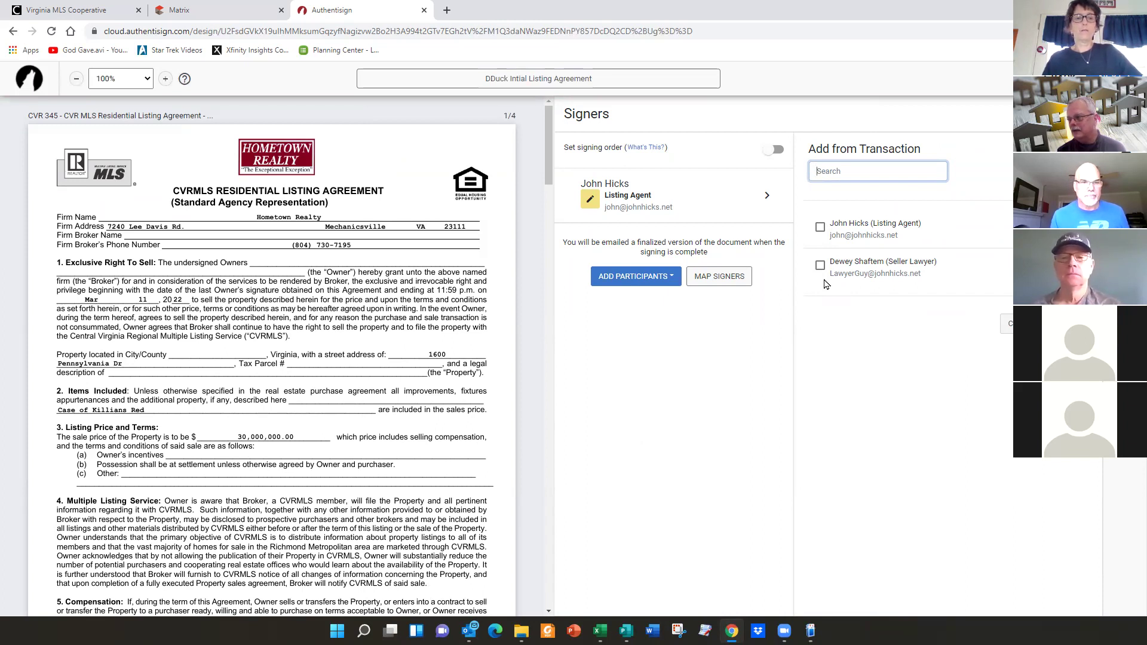
left_click(646, 276)
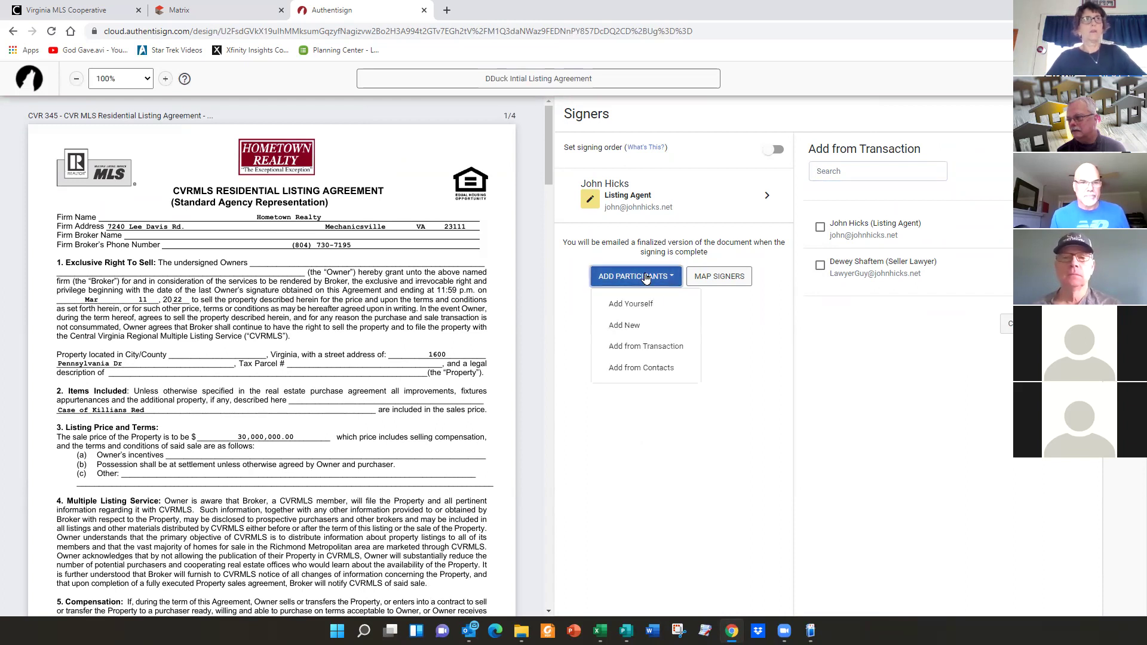
- Dismiss the participant options, go to the listing's Contacts page and show the add-contact choices
left_click(917, 357)
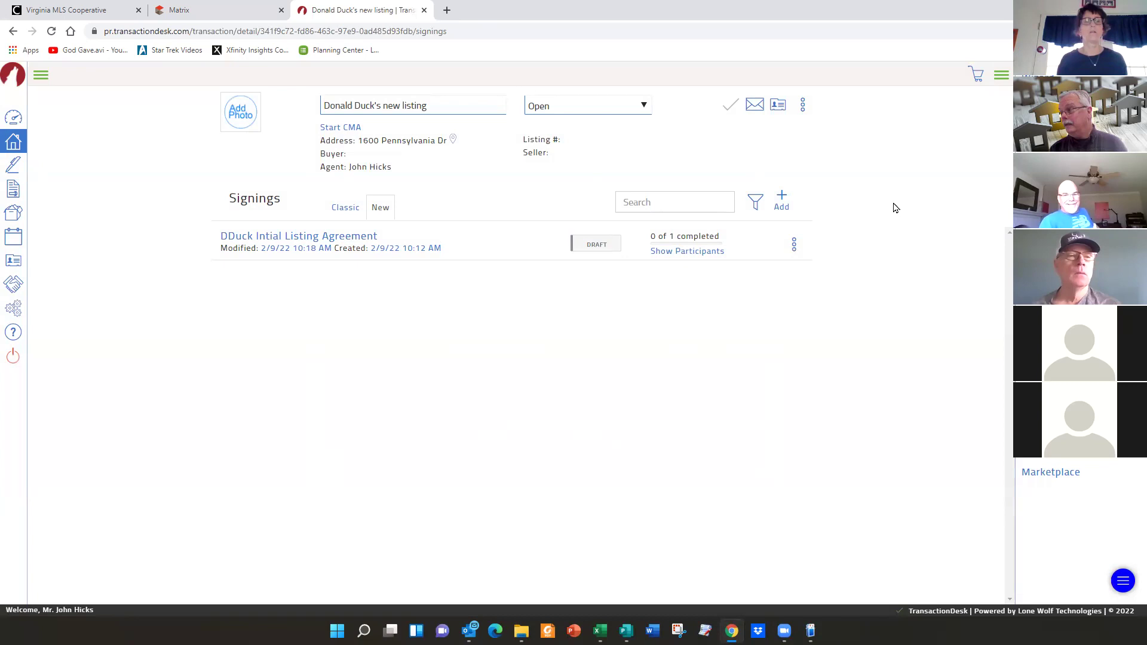
left_click(1039, 173)
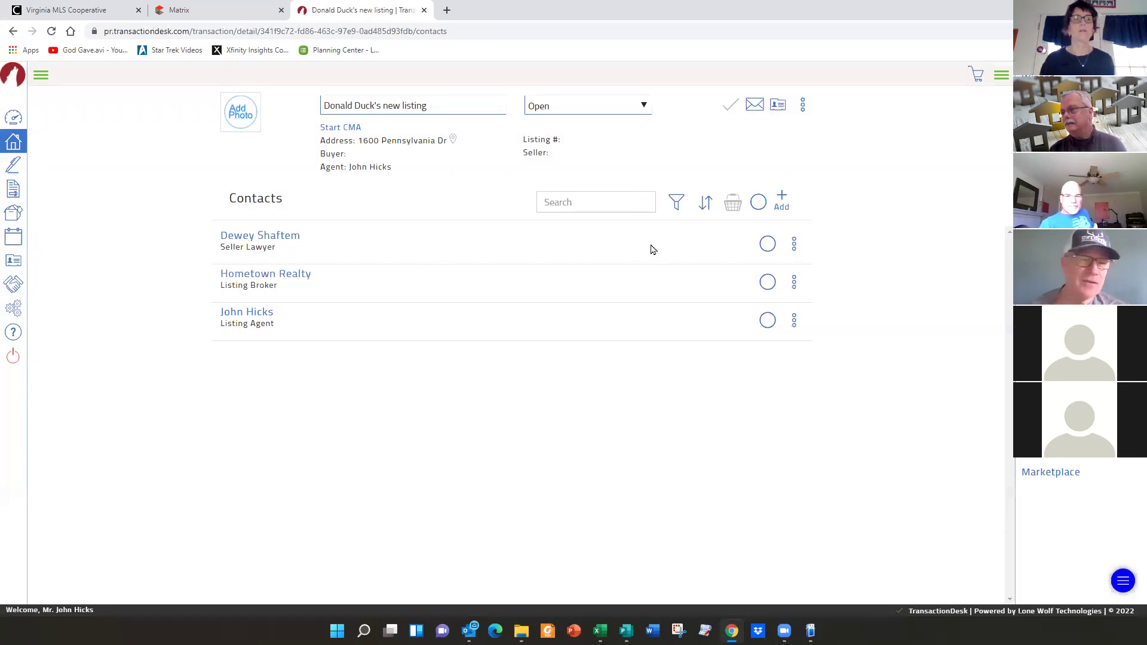
left_click(782, 199)
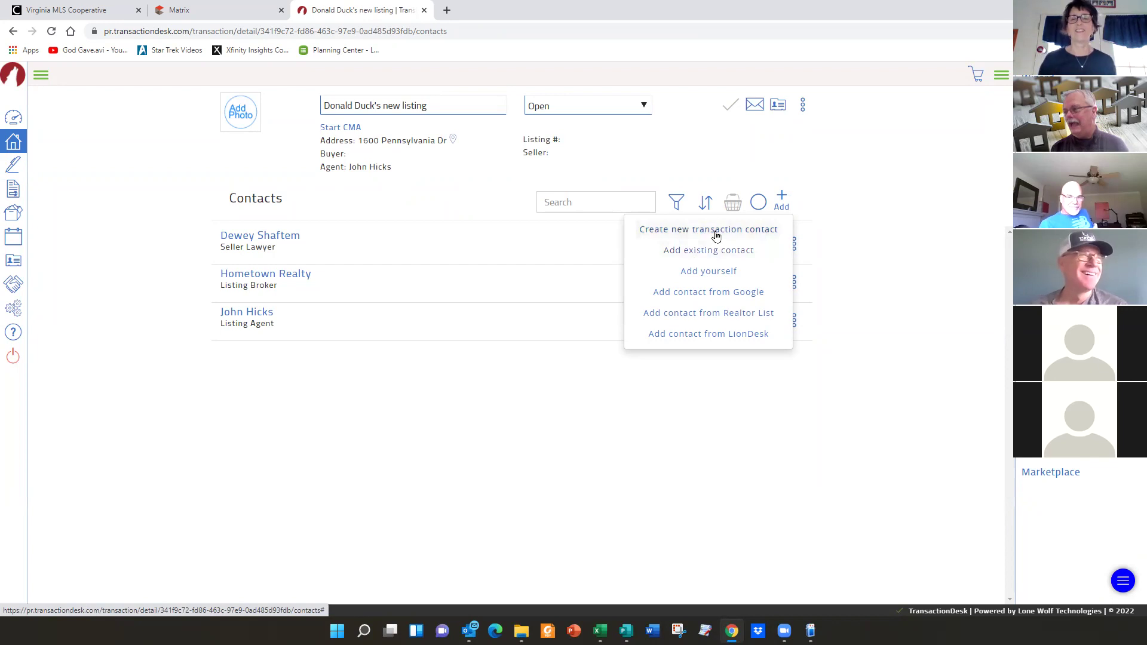
- Create a new Seller contact with the seller's first name, last name and e-mail, save, then return to Signings
left_click(717, 235)
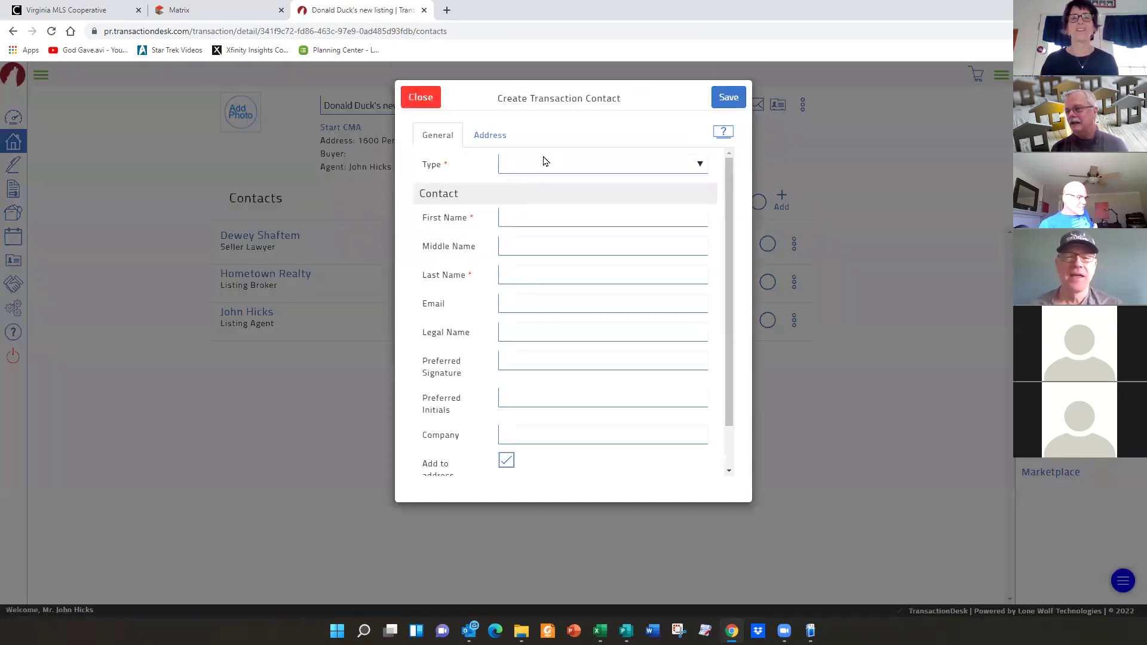
left_click(542, 162)
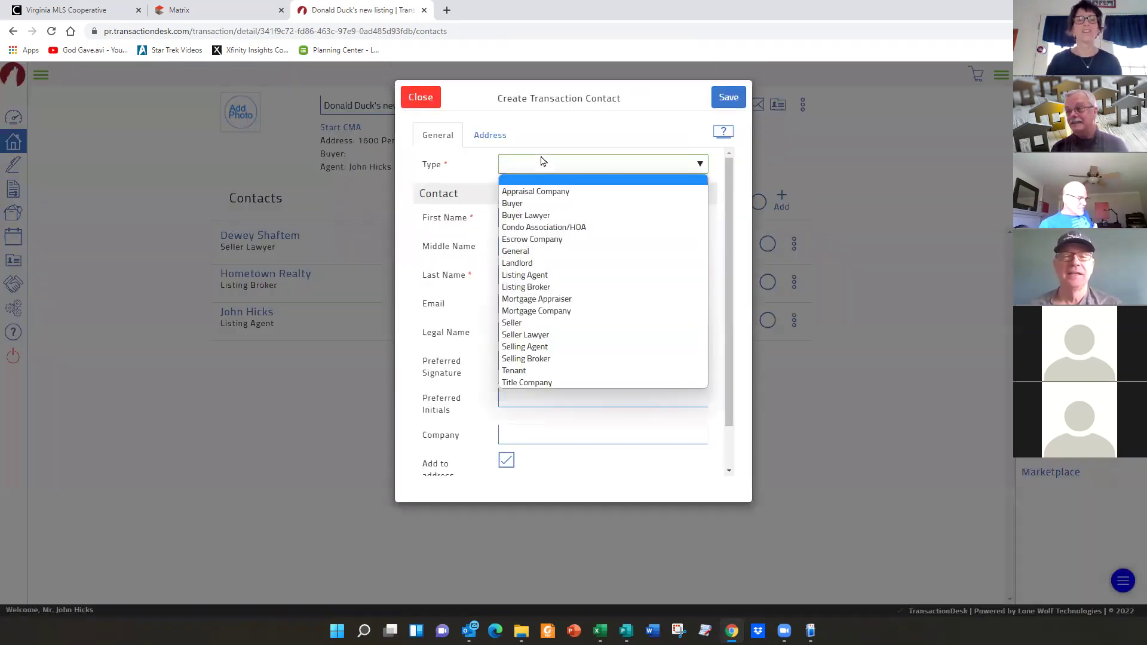
left_click(515, 323)
left_click(523, 219)
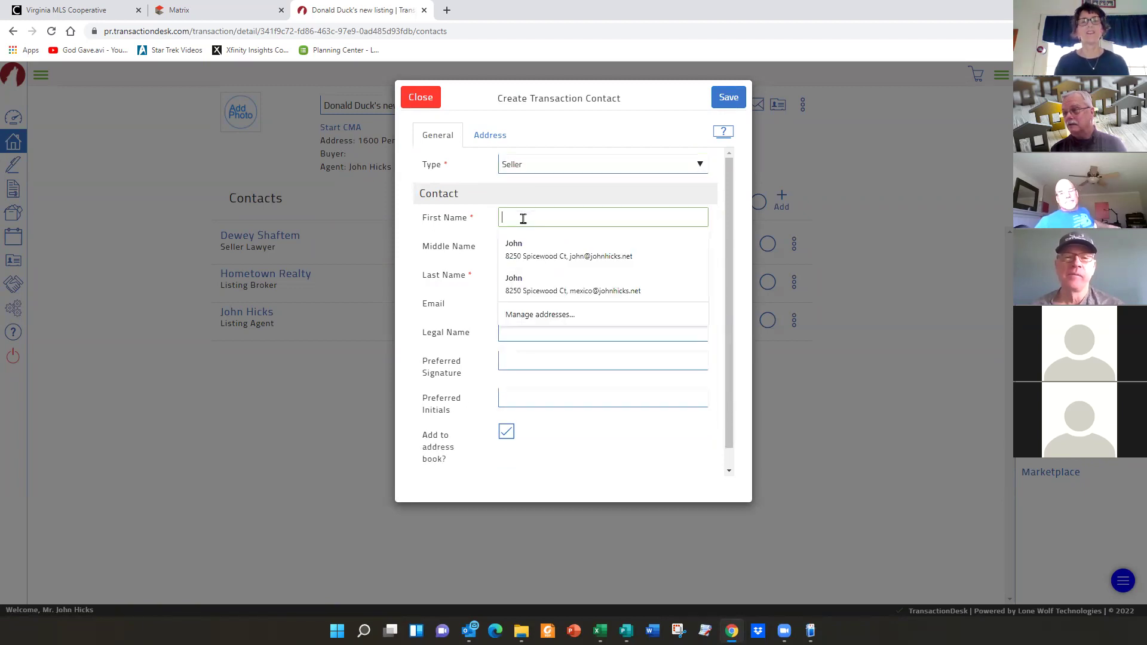
type("Donald")
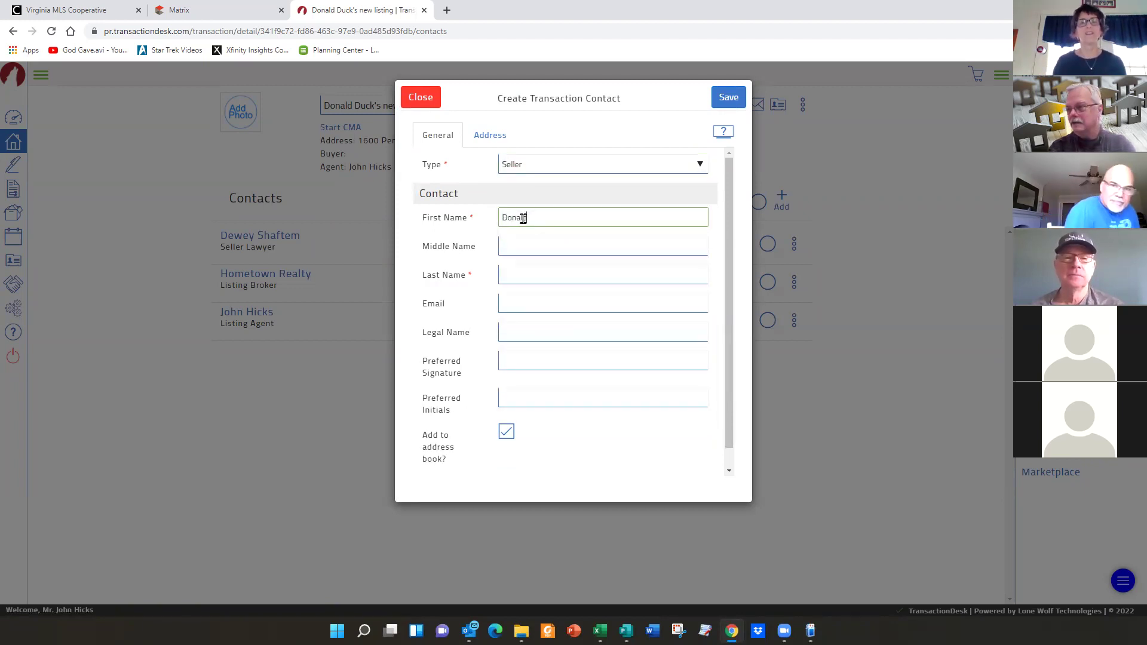
key("Tab")
key("Tab")
type("Duck")
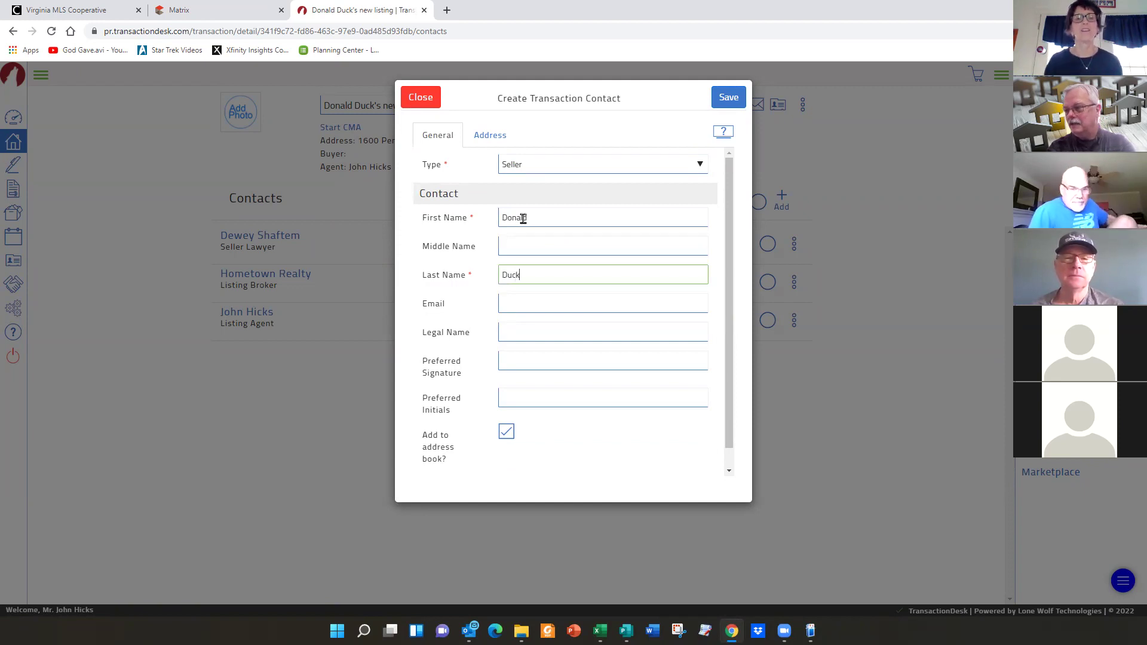
key("Tab")
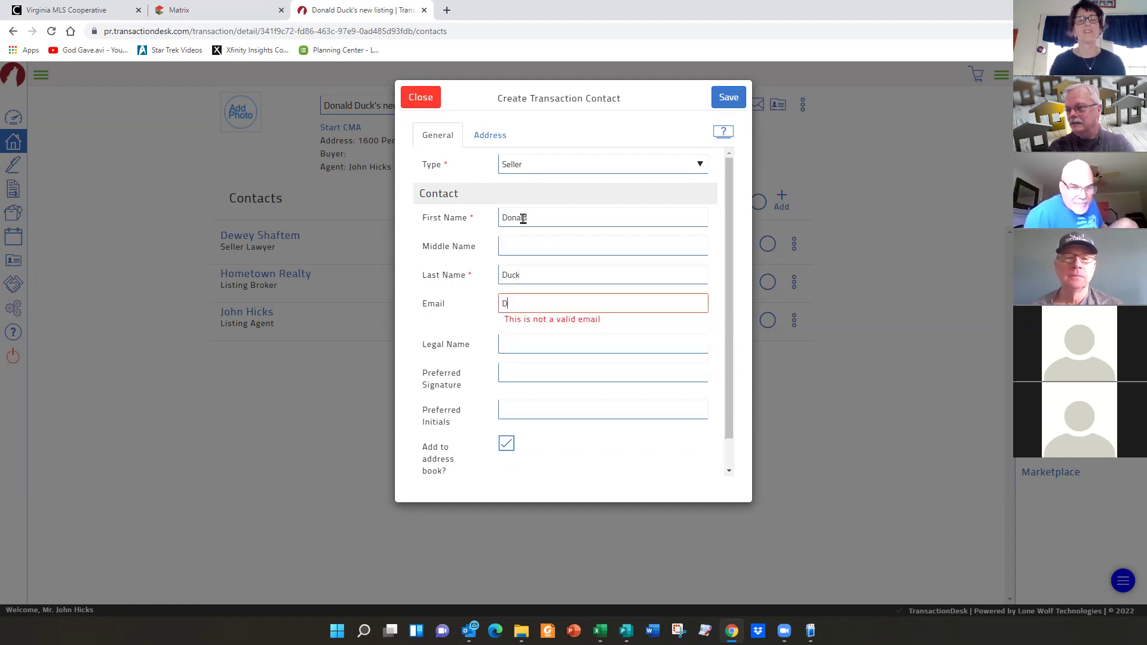
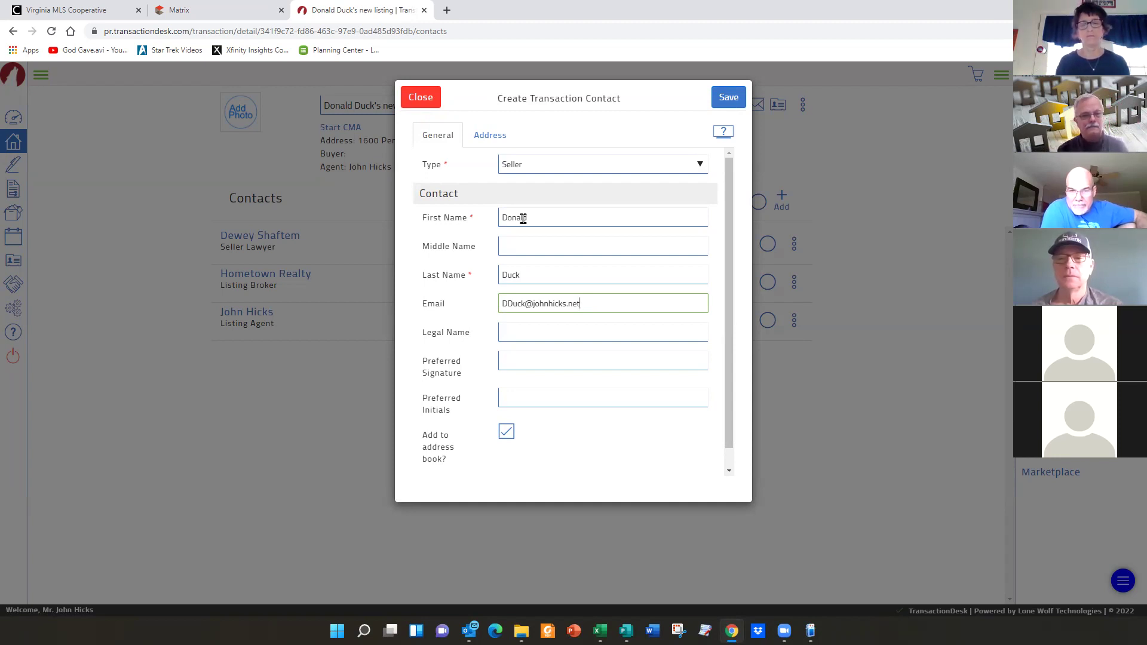
left_click(723, 97)
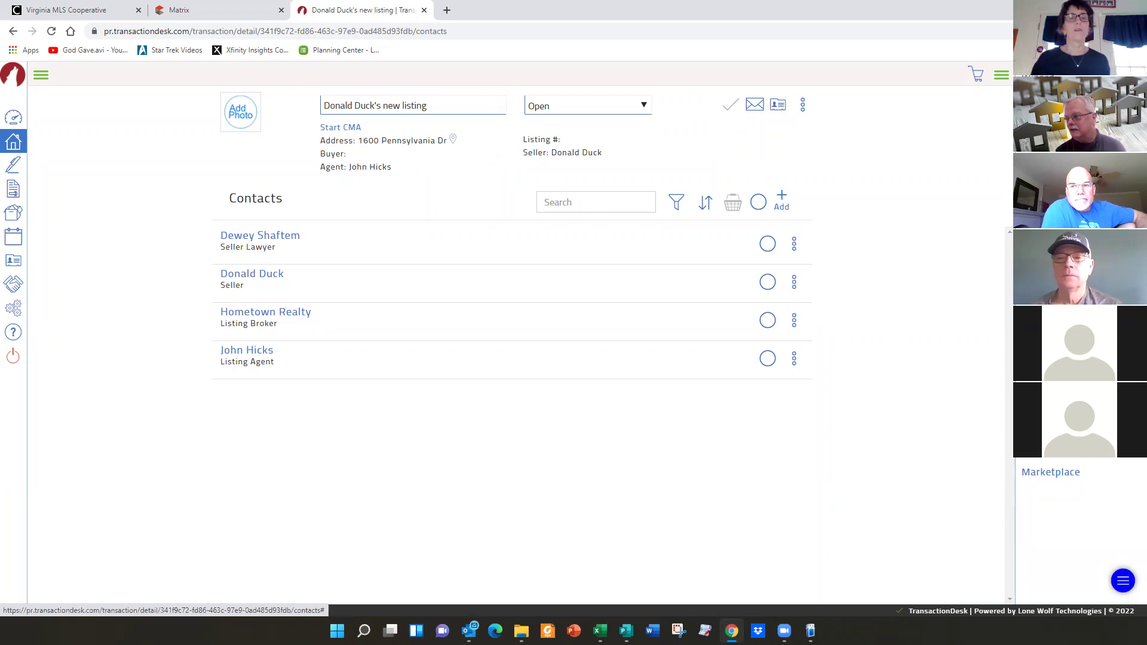
left_click(1040, 263)
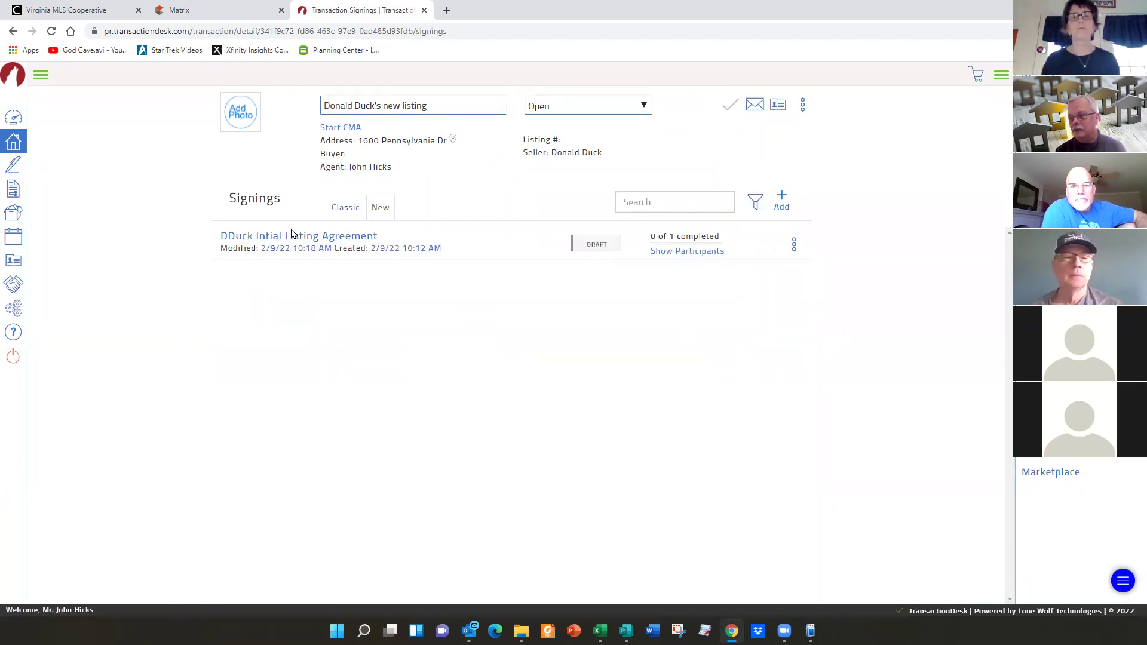
- Open the listing agreement signing and add the Seller from the transaction contacts as a signer
left_click(291, 238)
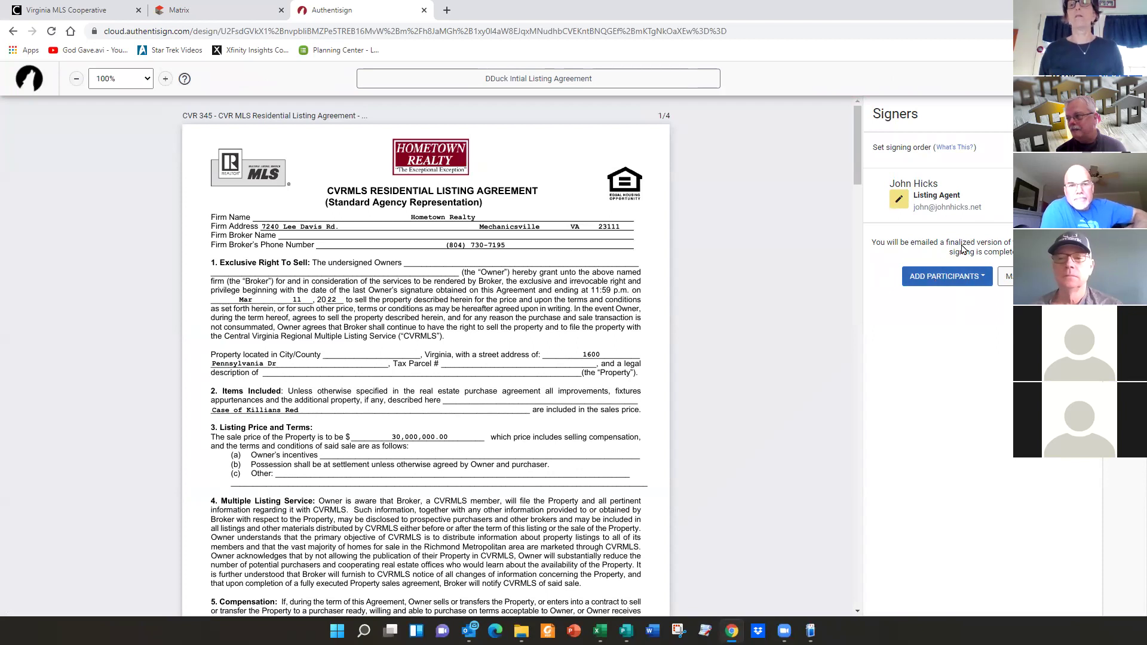
left_click(949, 275)
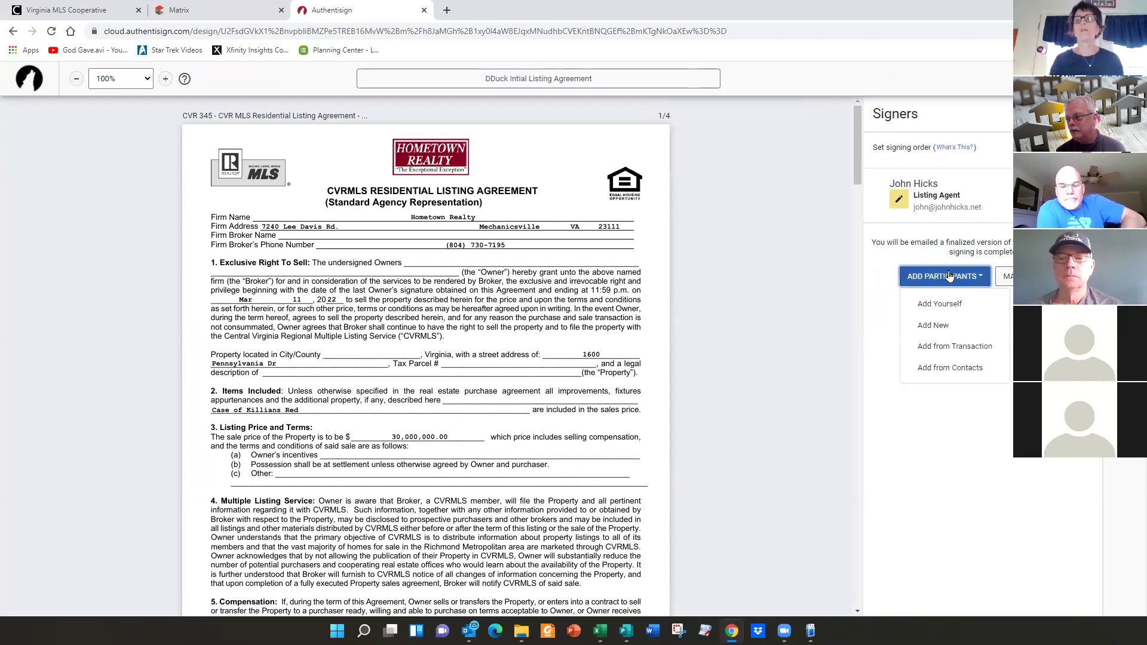
left_click(969, 348)
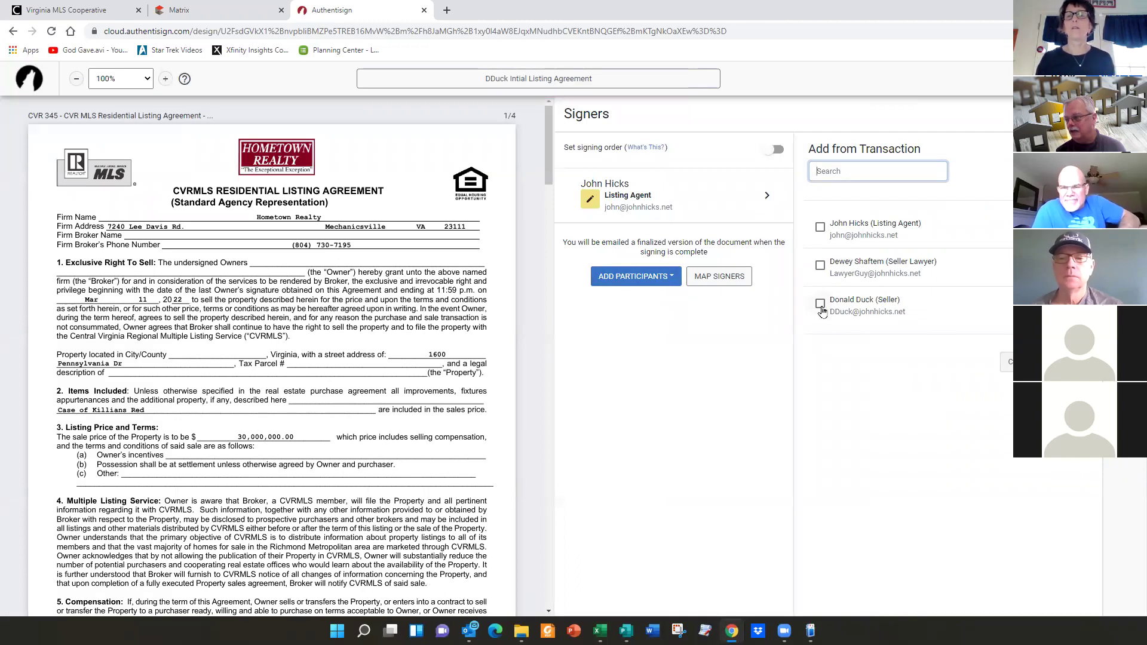
left_click(820, 304)
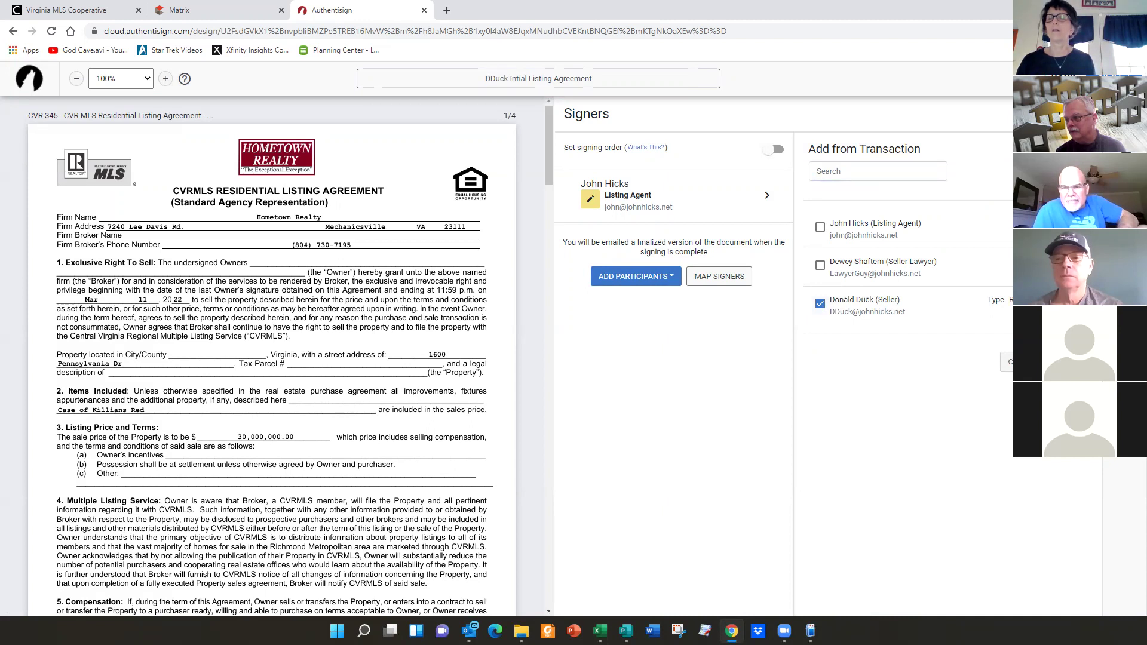
left_click(1071, 362)
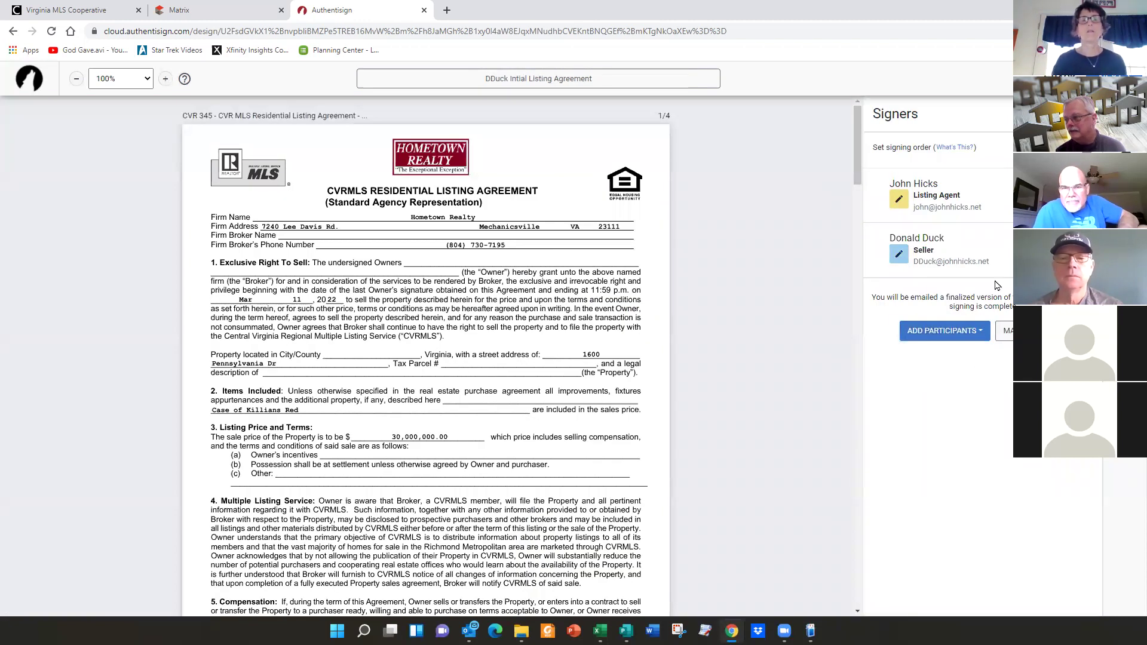
left_click(953, 330)
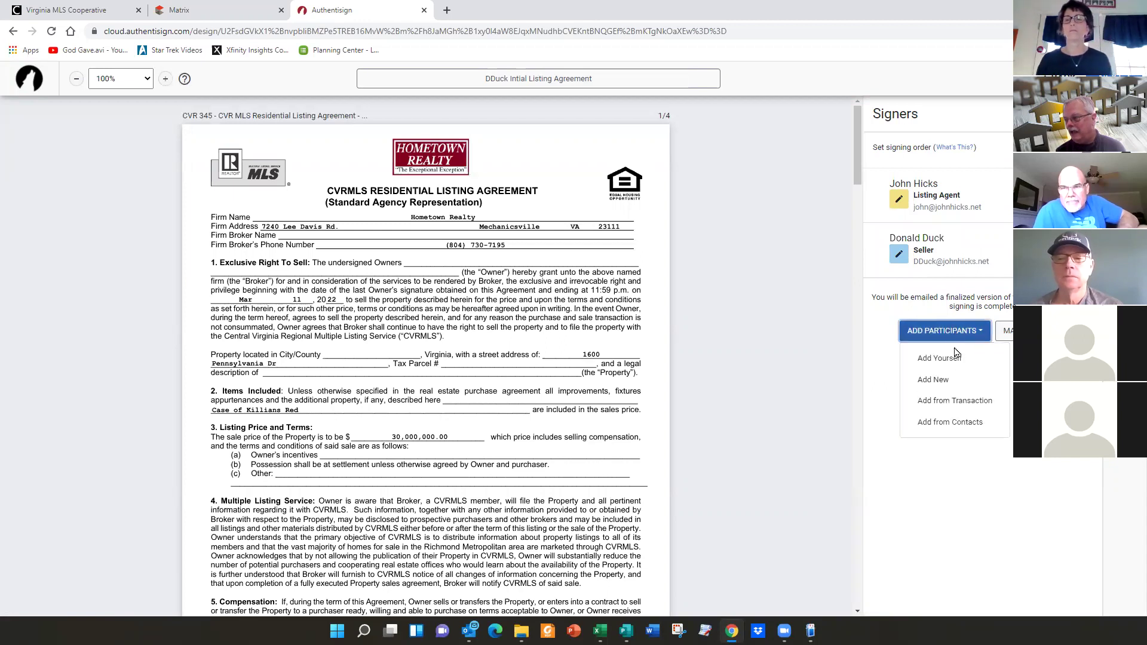
left_click(951, 402)
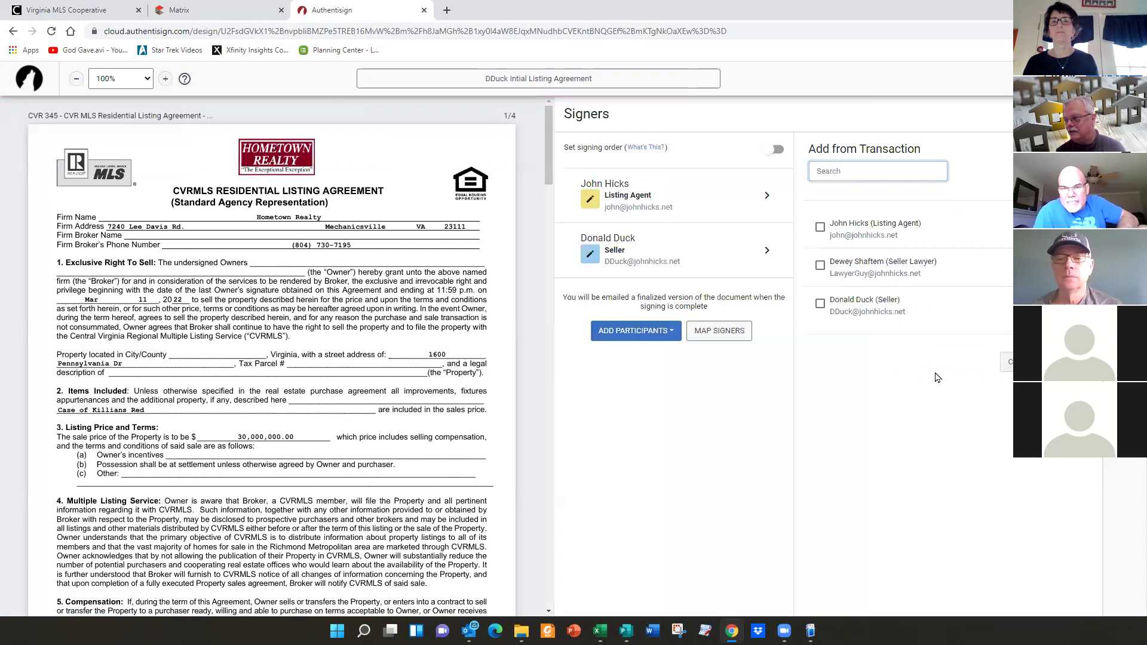
- Add the Seller Lawyer from transaction contacts with type CC, then proceed to MAP SIGNERS
left_click(820, 265)
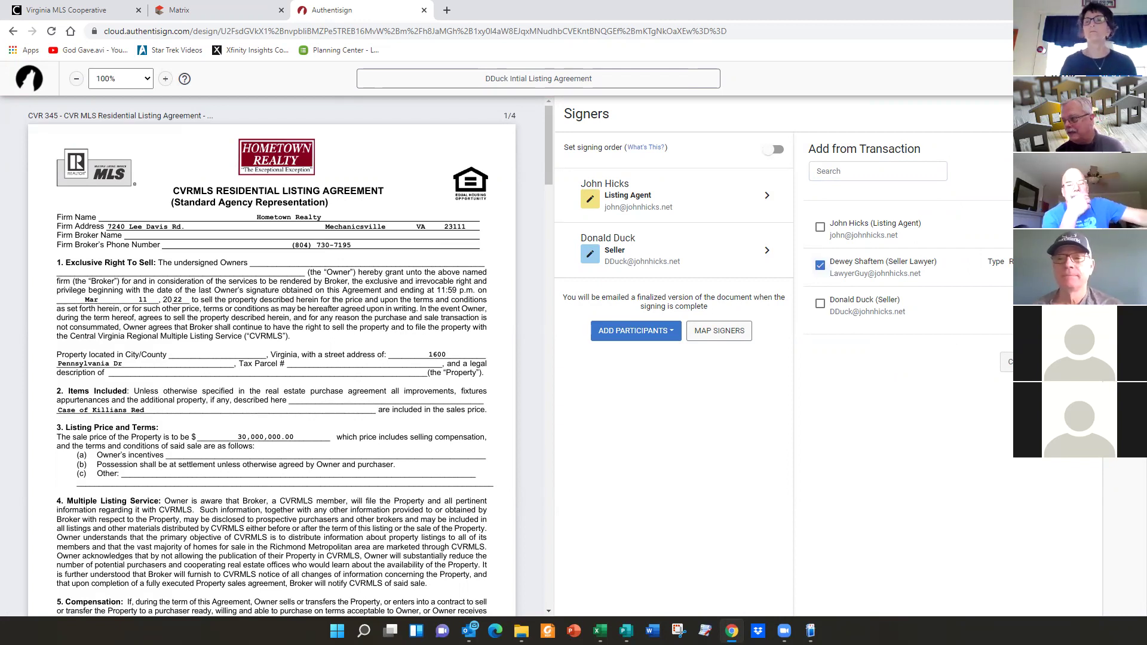
left_click(1039, 262)
left_click(1038, 308)
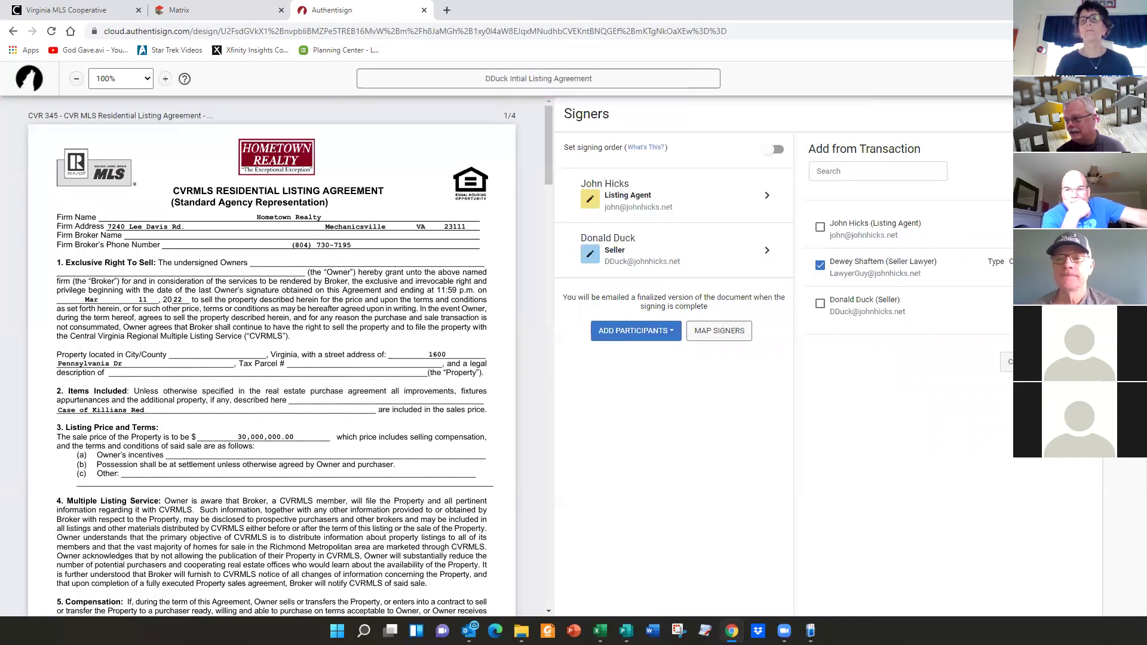
left_click(1071, 362)
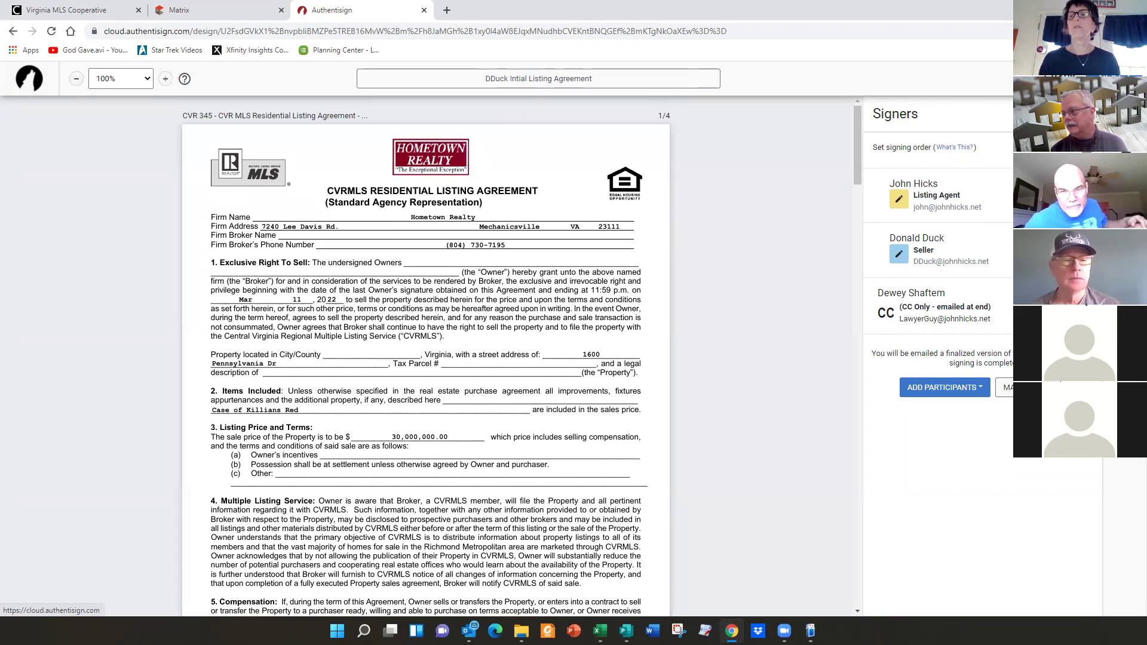
left_click(1124, 203)
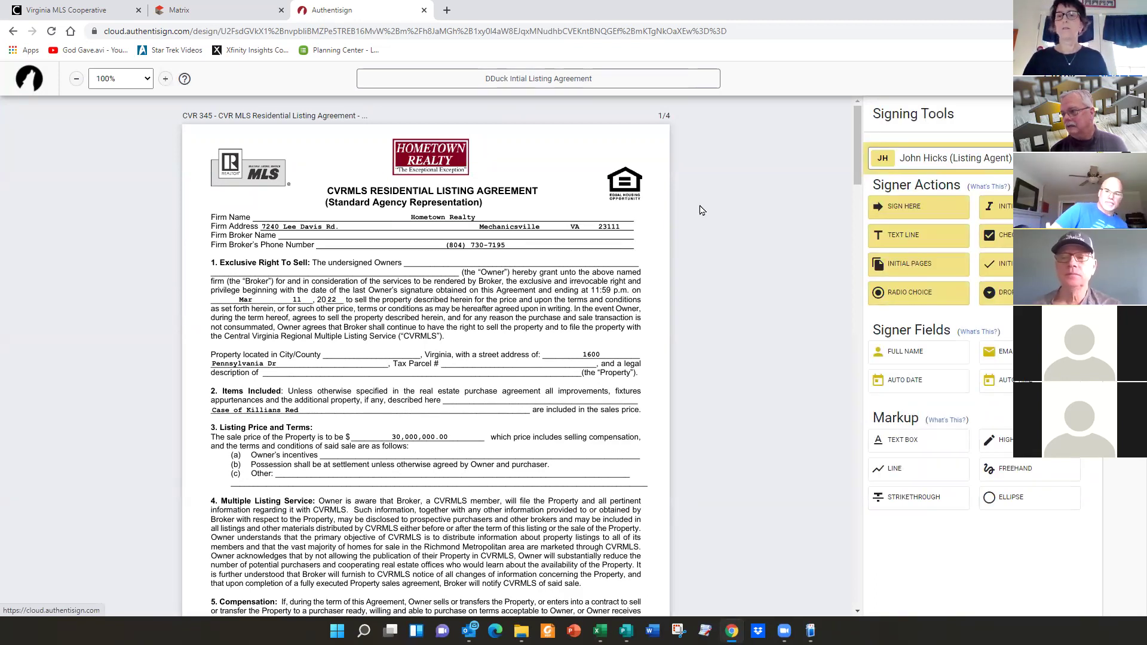
scroll(414, 289, "down", 5)
scroll(414, 289, "down", 9)
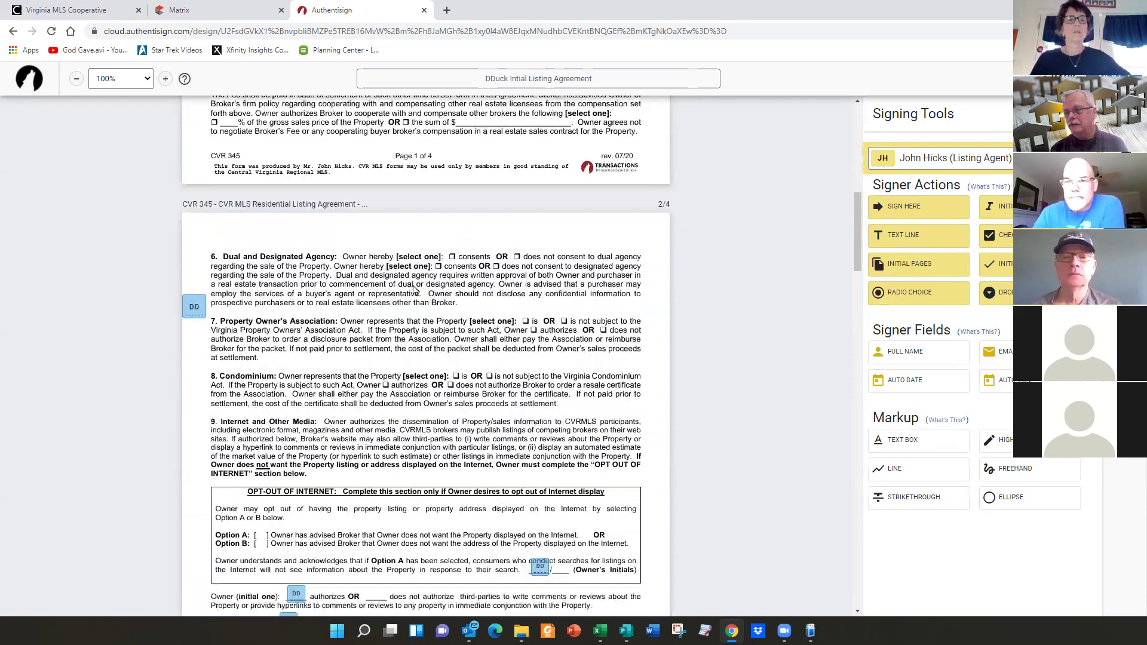
scroll(414, 289, "down", 18)
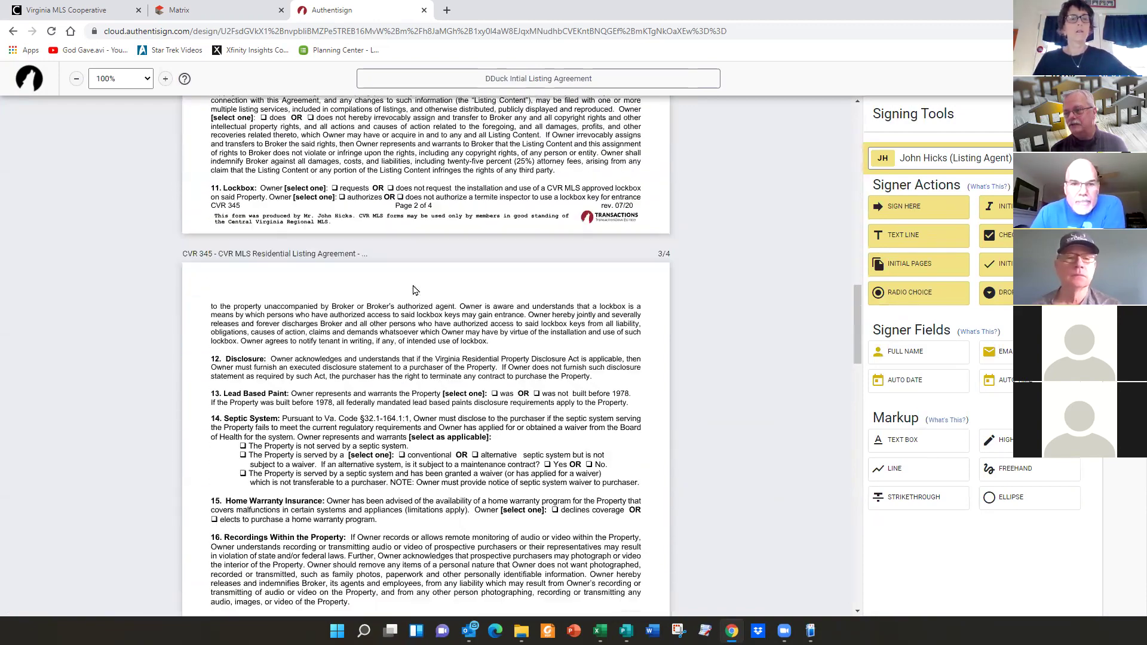
scroll(414, 290, "down", 12)
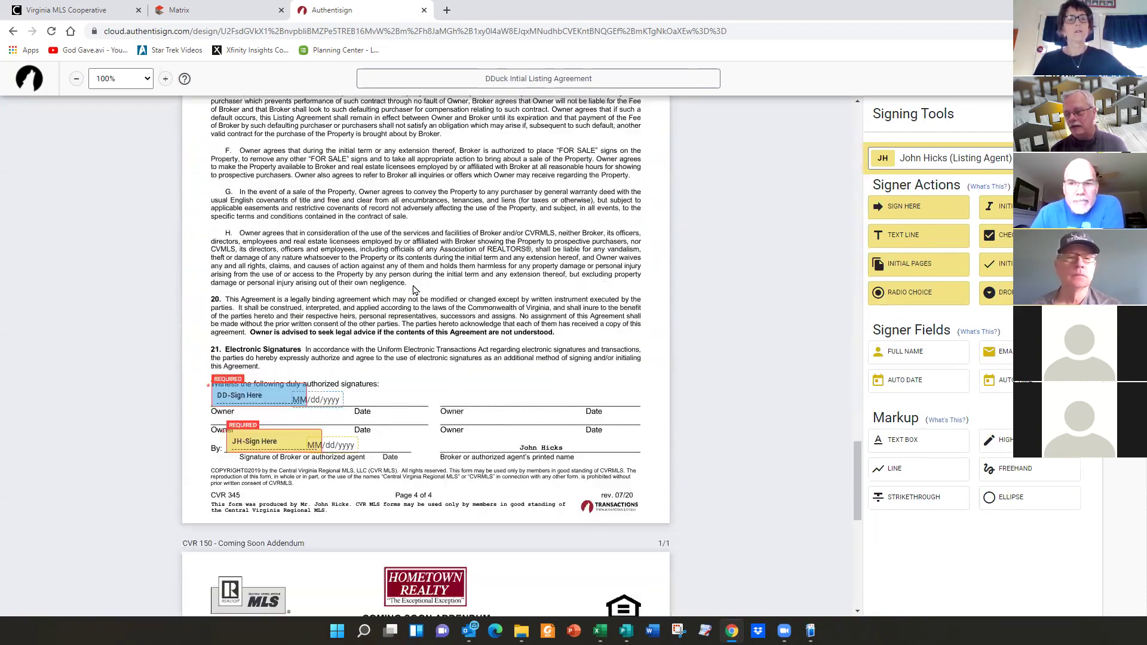
scroll(414, 290, "up", 14)
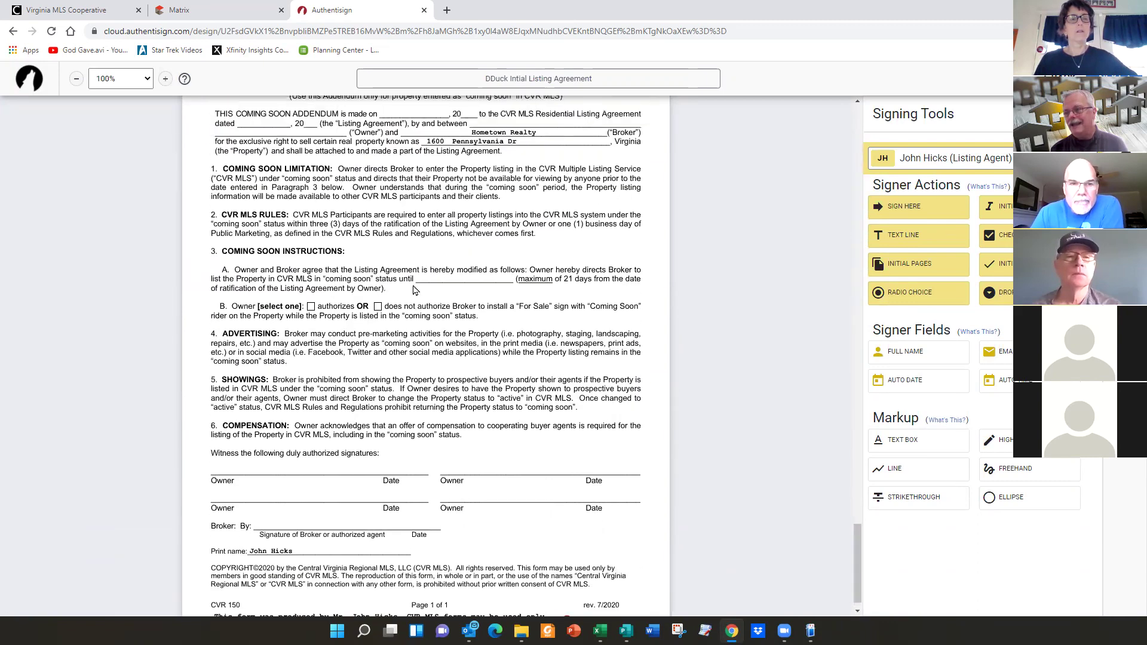
scroll(414, 289, "up", 20)
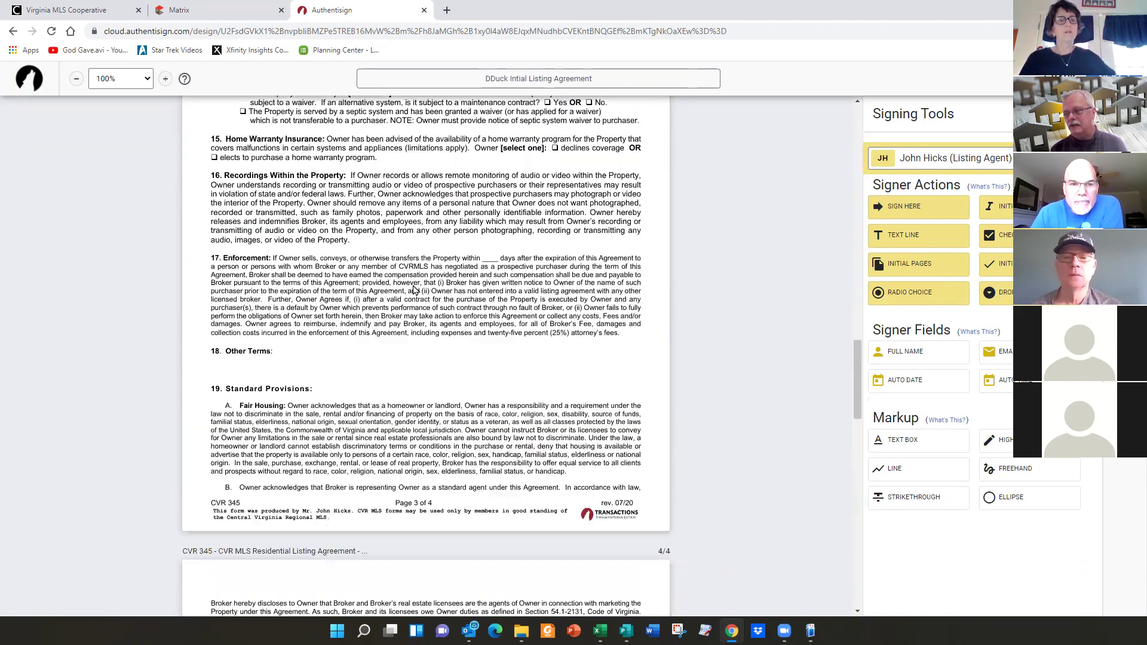
scroll(414, 289, "up", 15)
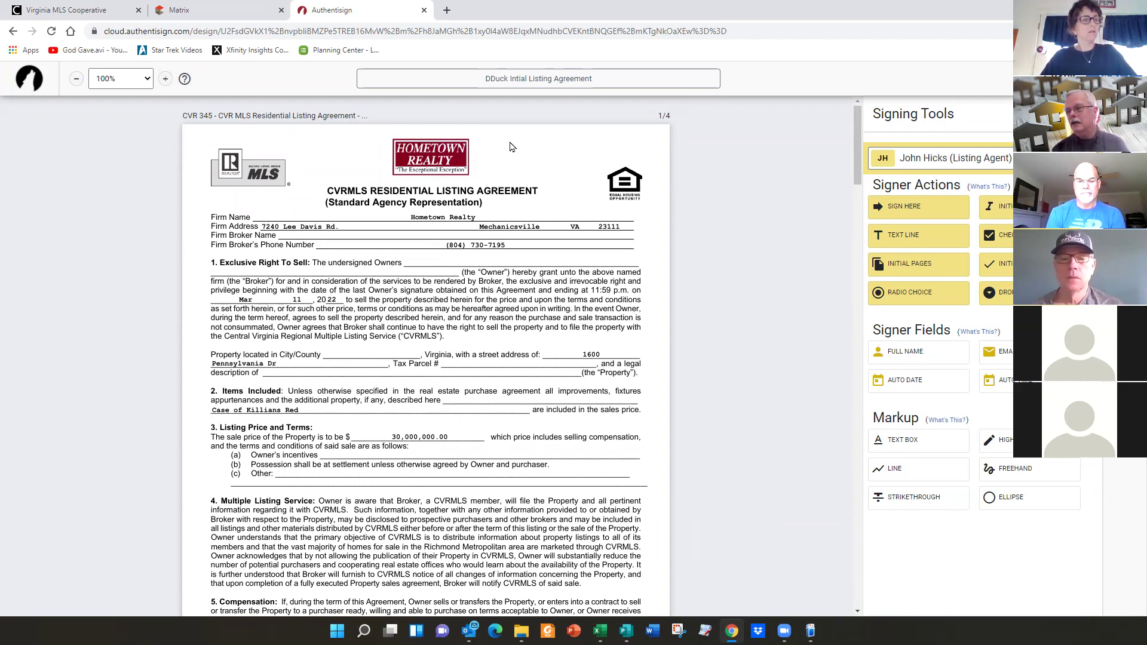
scroll(414, 291, "down", 4)
scroll(447, 258, "down", 7)
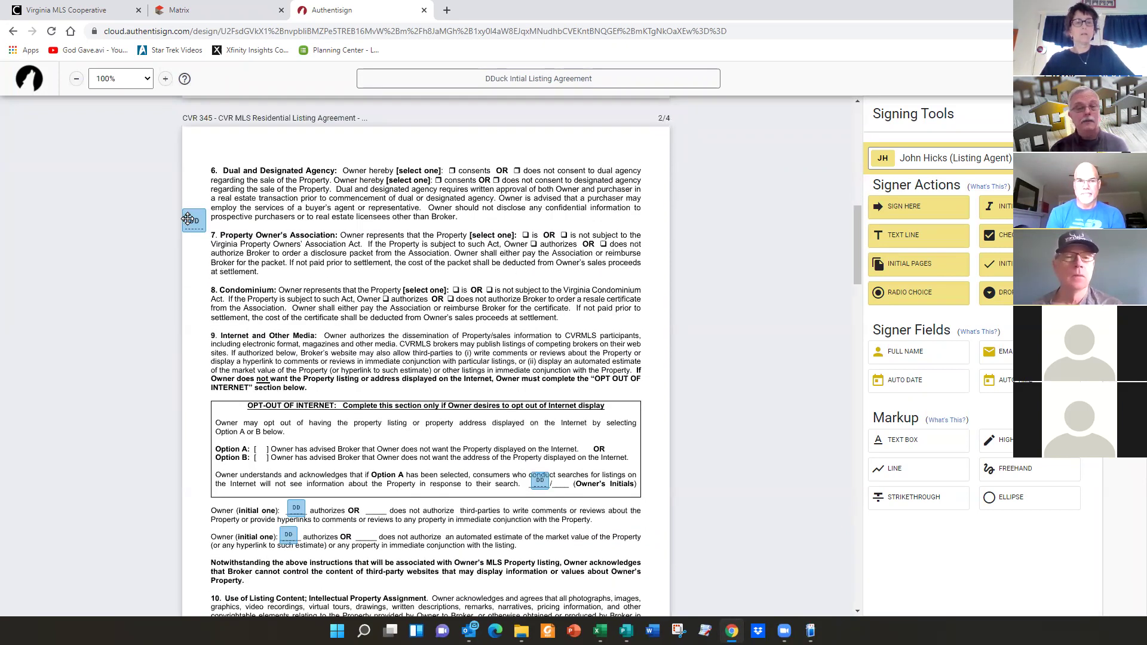
- Delete the seller's initials fields on page 2: the margin one, the opt-out box, and both owner lines
left_click(187, 219)
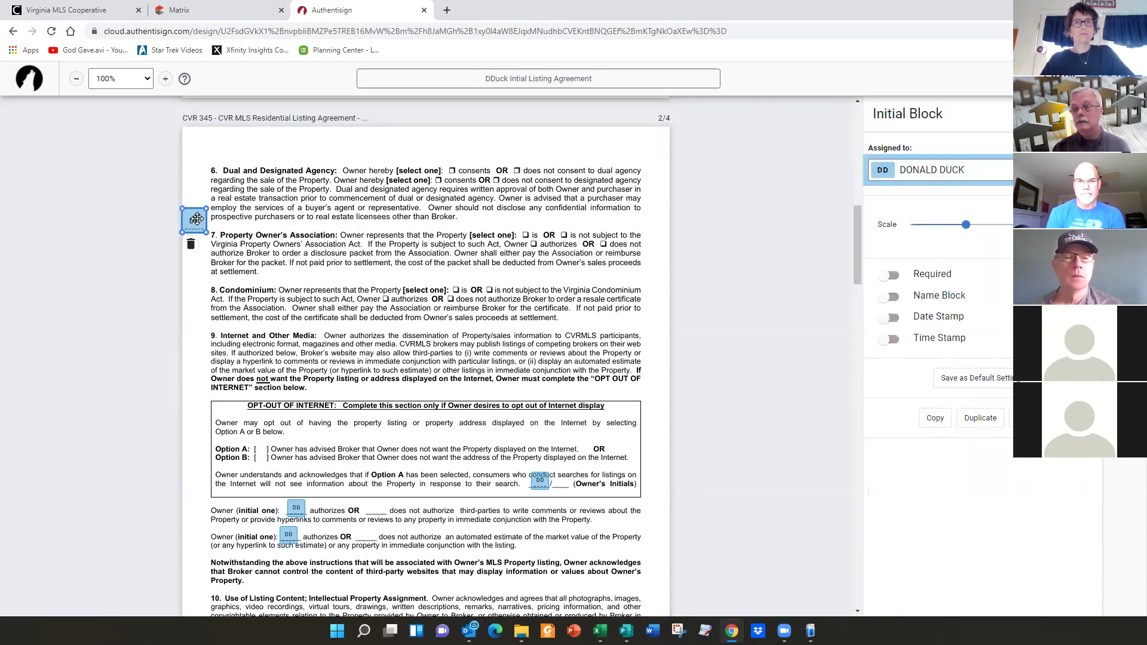
left_click(191, 244)
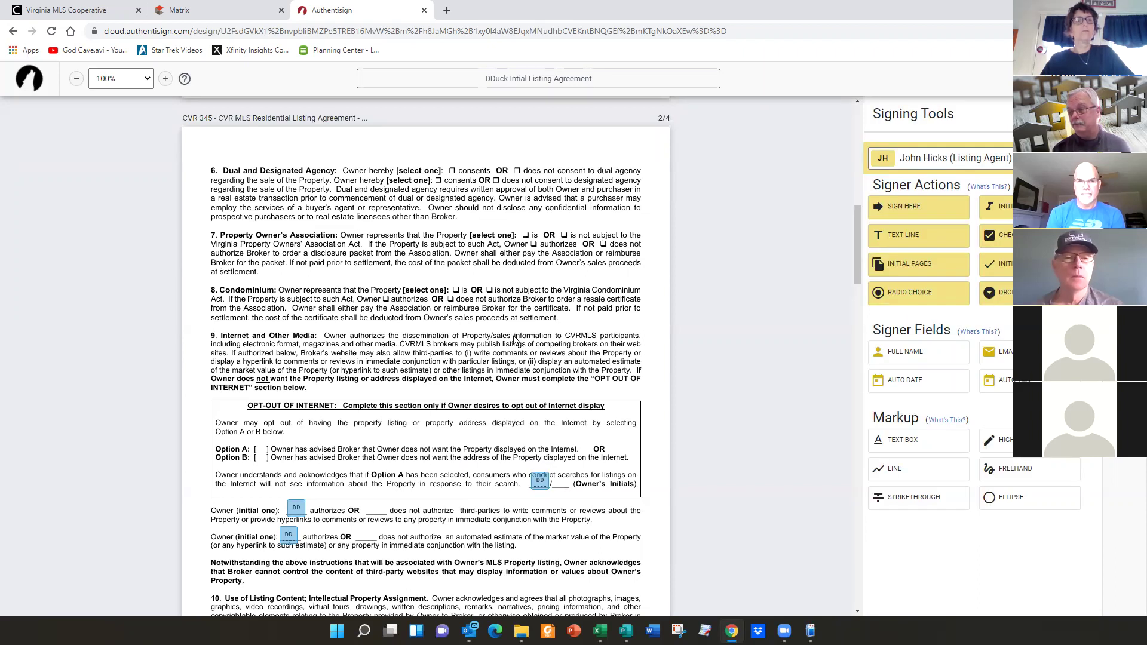
scroll(516, 345, "down", 2)
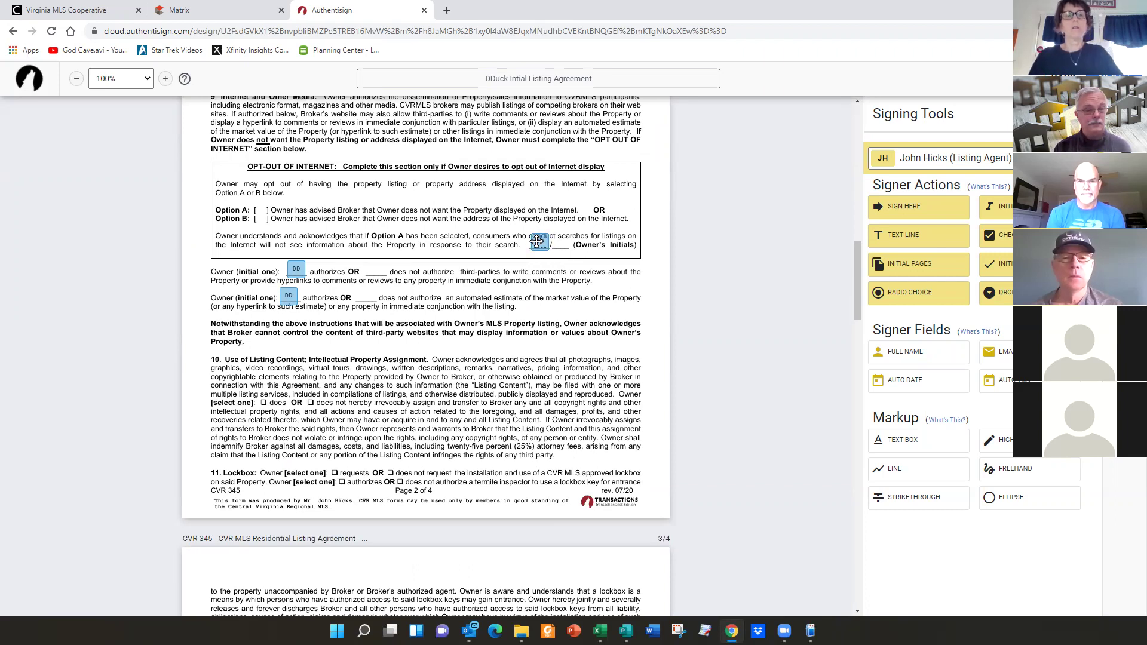
left_click(537, 241)
left_click(539, 265)
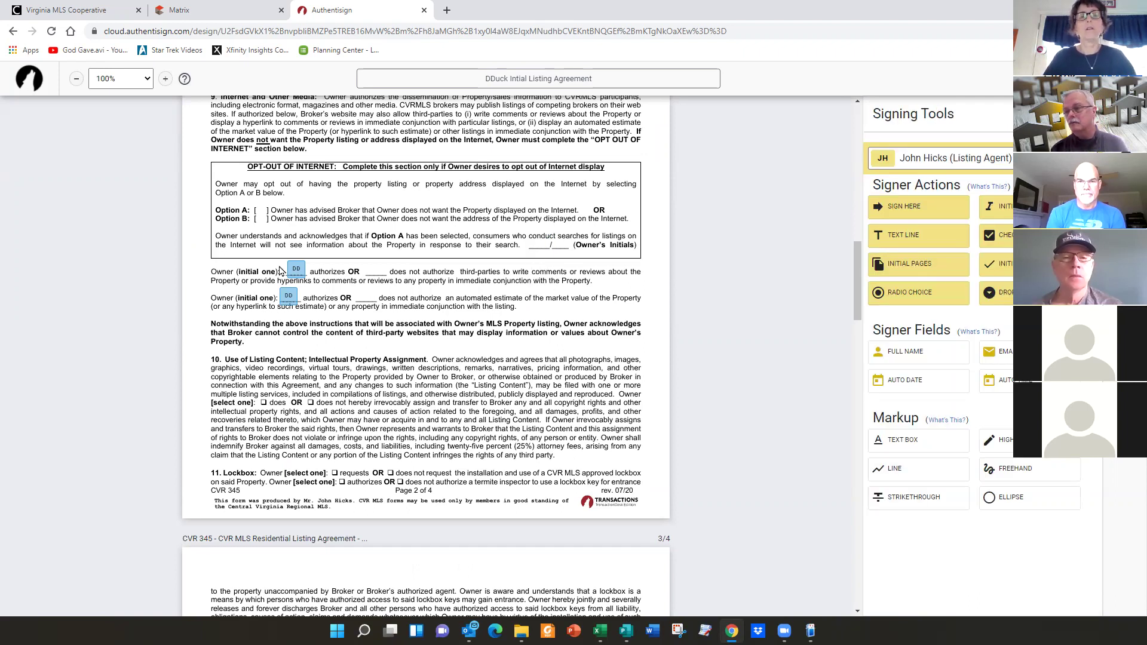
left_click(296, 269)
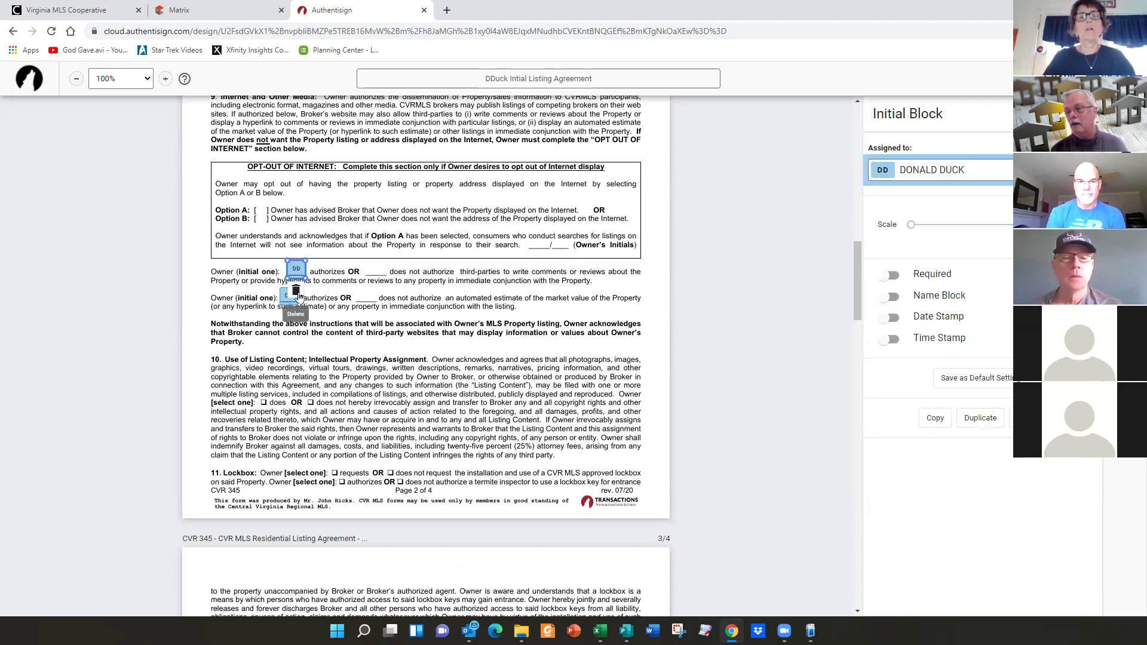
left_click(296, 291)
left_click(287, 293)
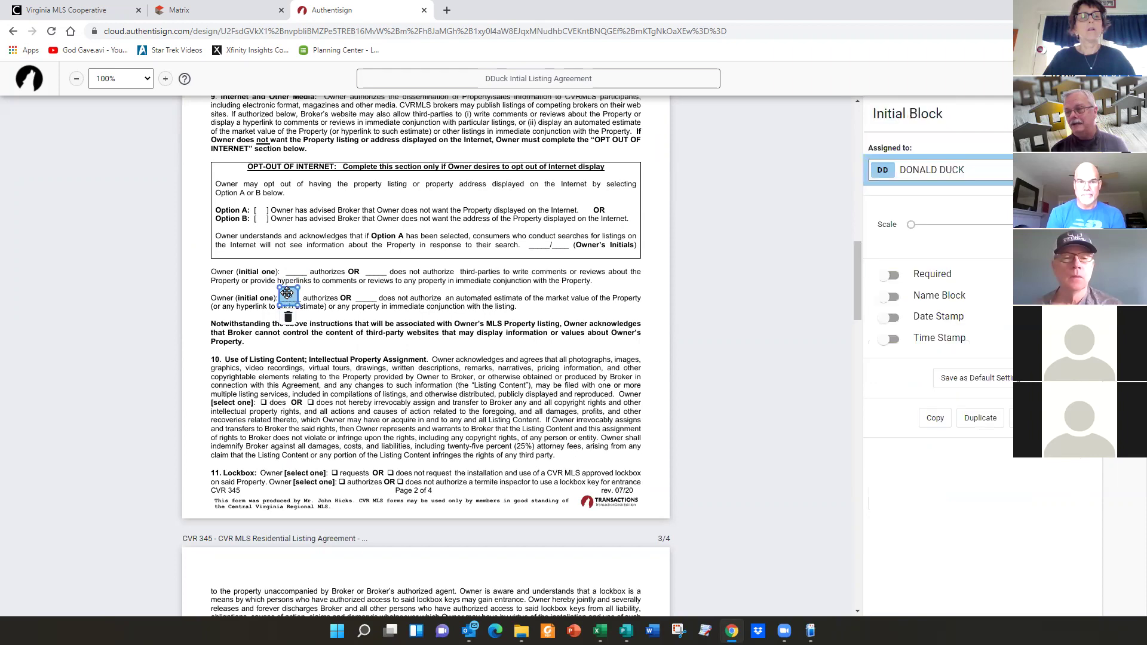
left_click(288, 317)
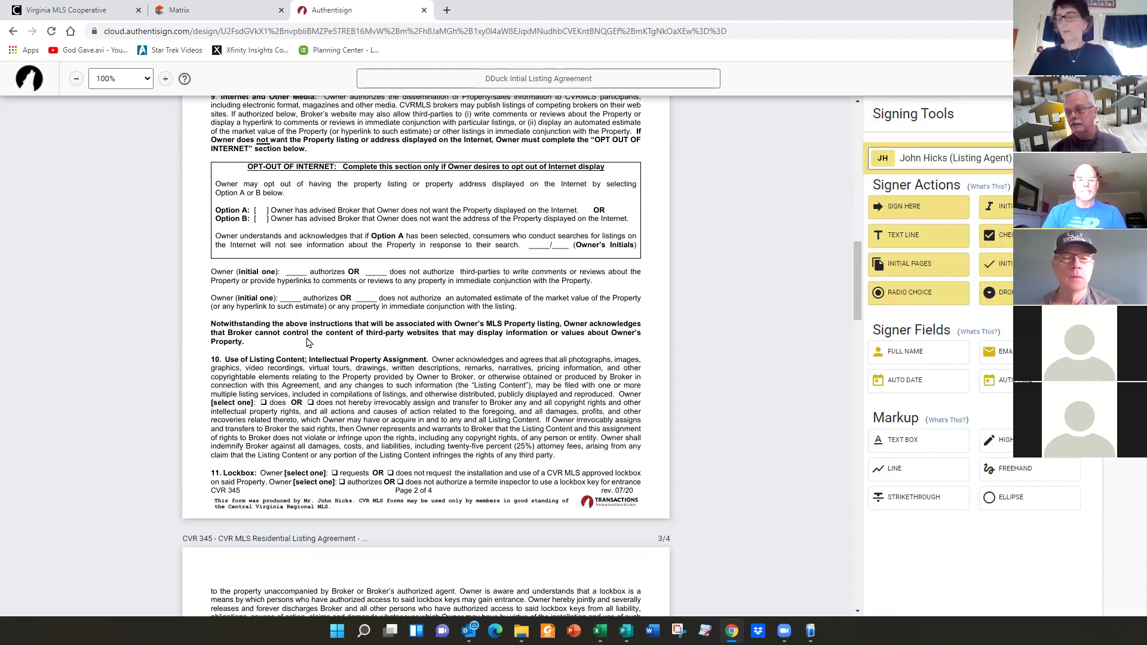
- Delete the owner's and listing agent's Sign Here fields from page 4's signature lines
scroll(308, 342, "down", 15)
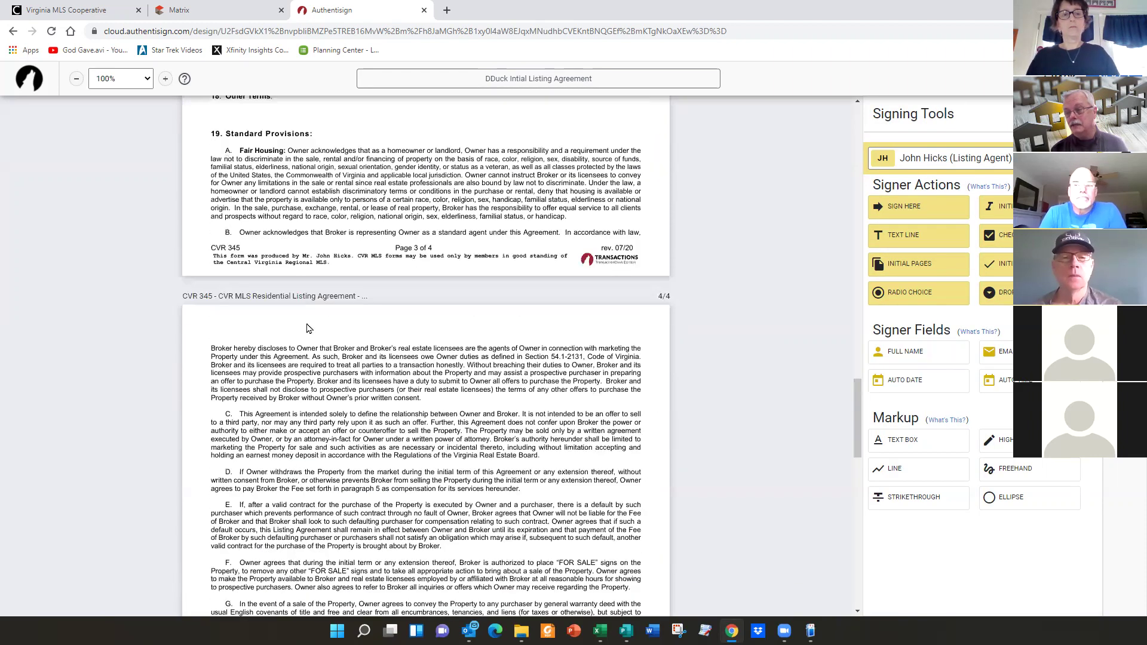
scroll(309, 328, "down", 9)
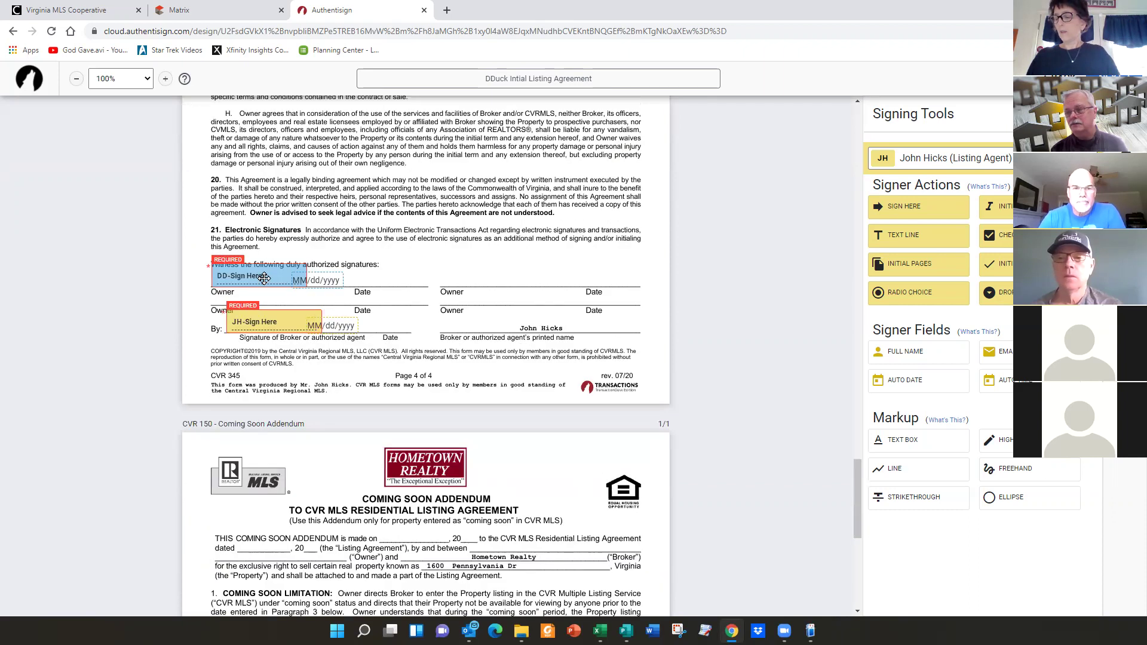
left_click(263, 276)
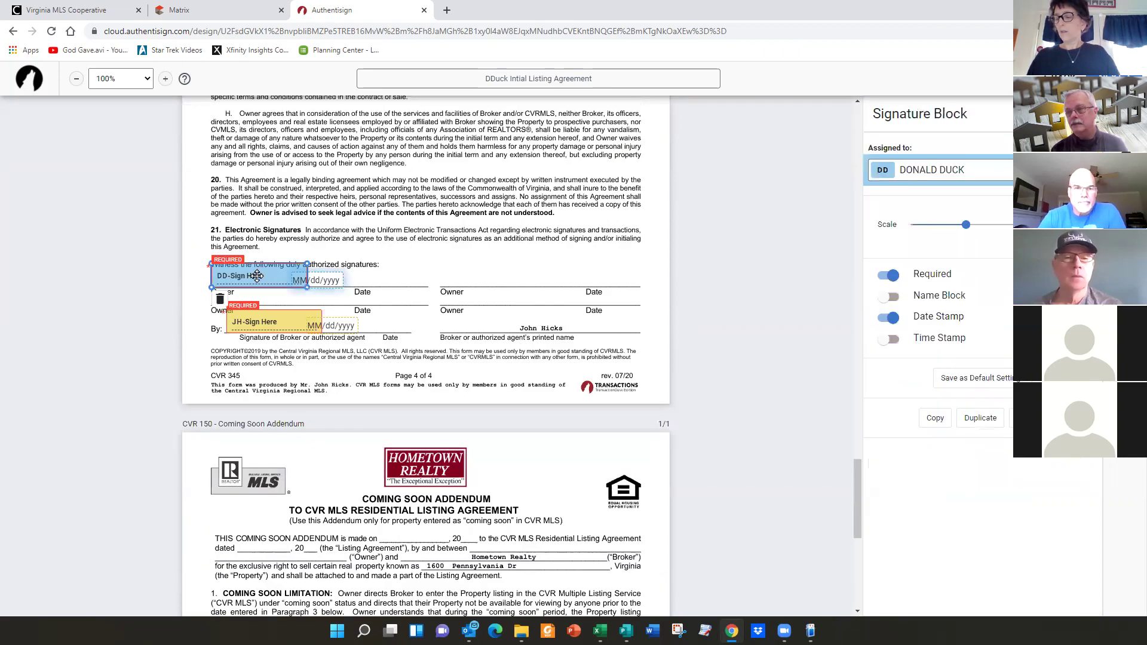
left_click(221, 300)
left_click(291, 320)
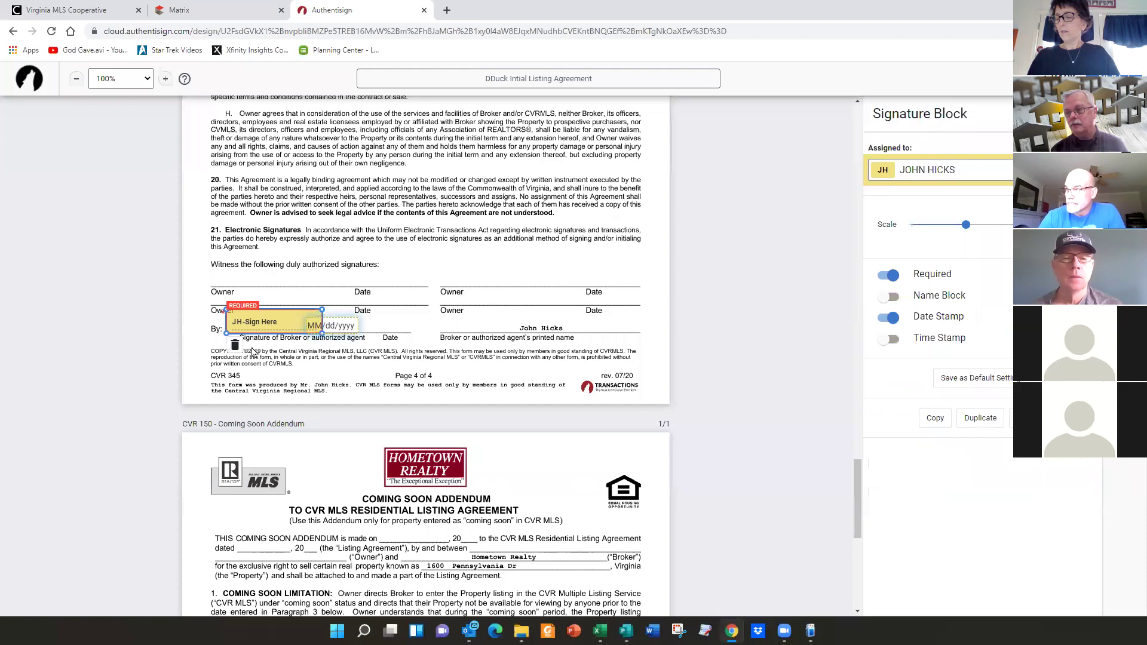
left_click(233, 345)
- Check the signer dropdown, keeping the listing agent as the signer for new fields
scroll(482, 309, "up", 10)
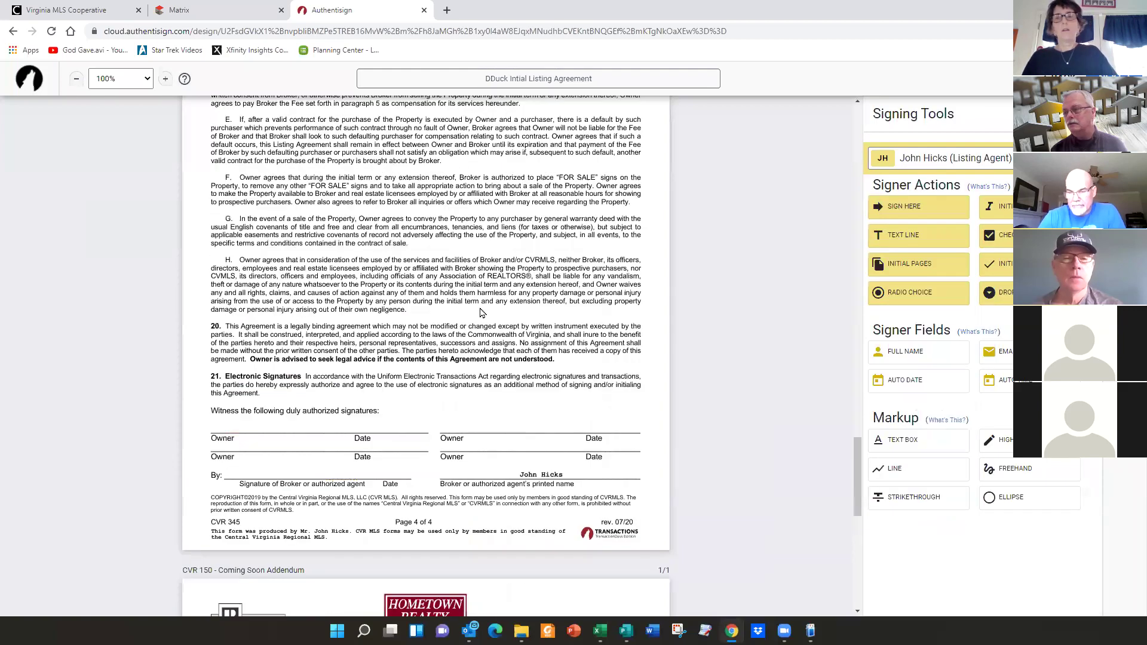
scroll(482, 310, "up", 15)
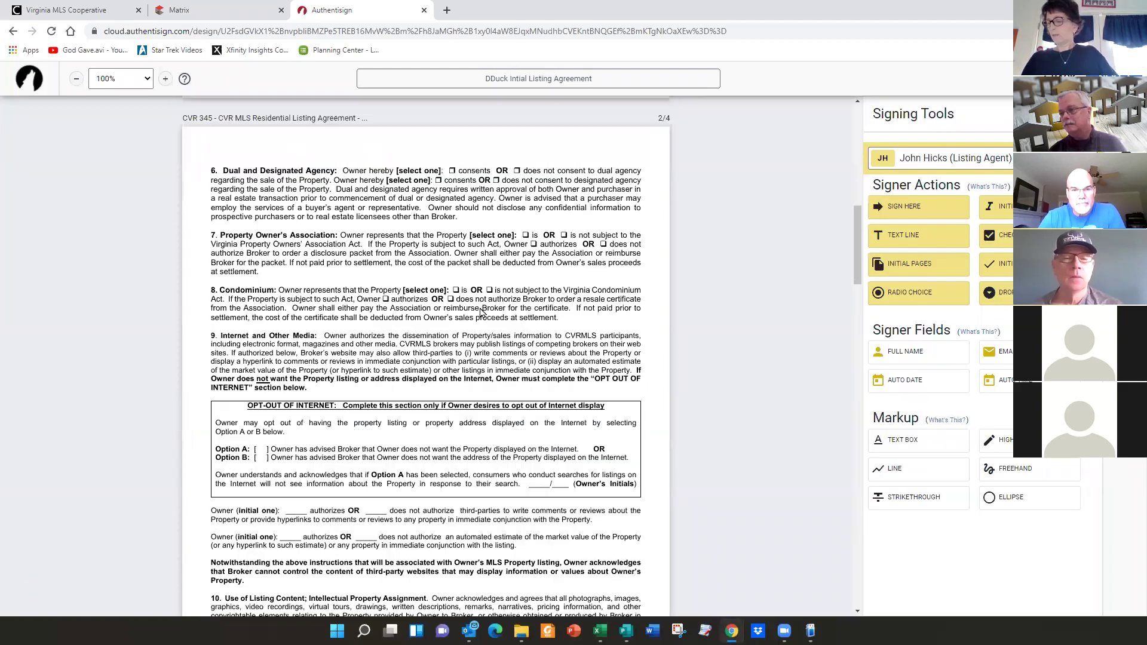
scroll(481, 311, "up", 10)
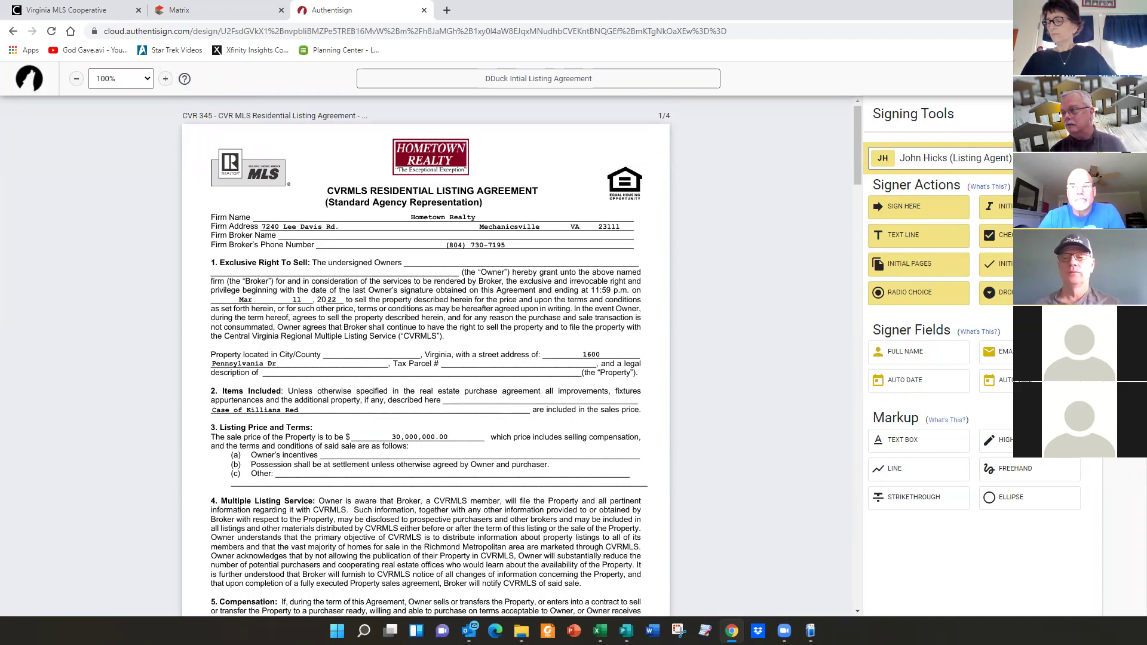
left_click(914, 157)
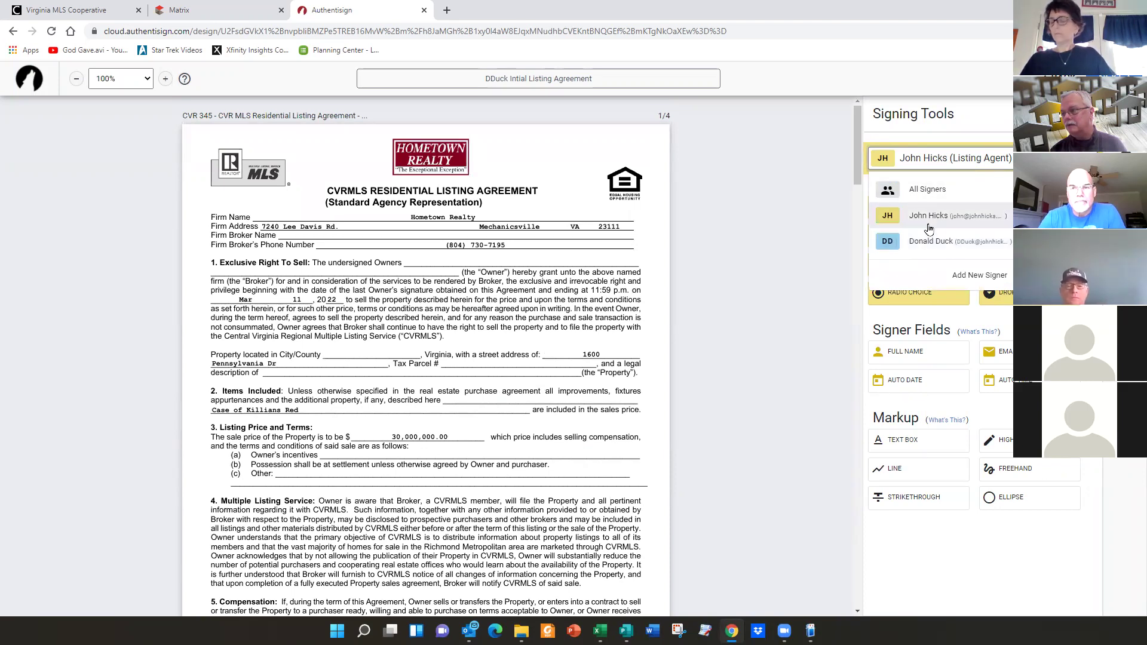
left_click(927, 161)
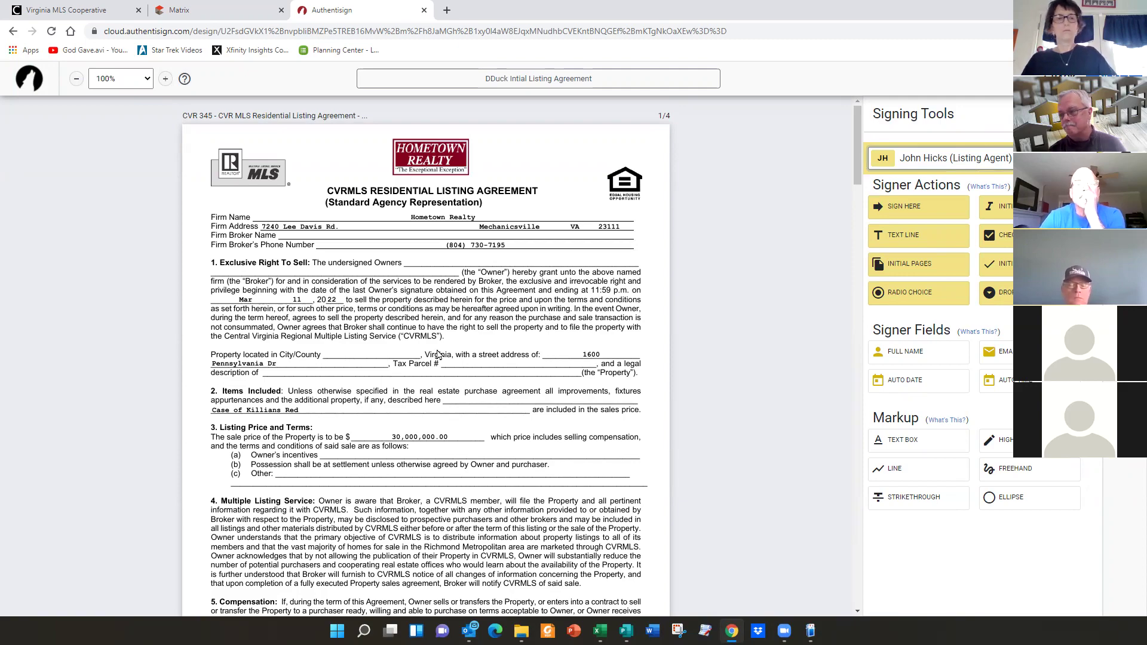
scroll(438, 354, "down", 1)
scroll(438, 354, "down", 20)
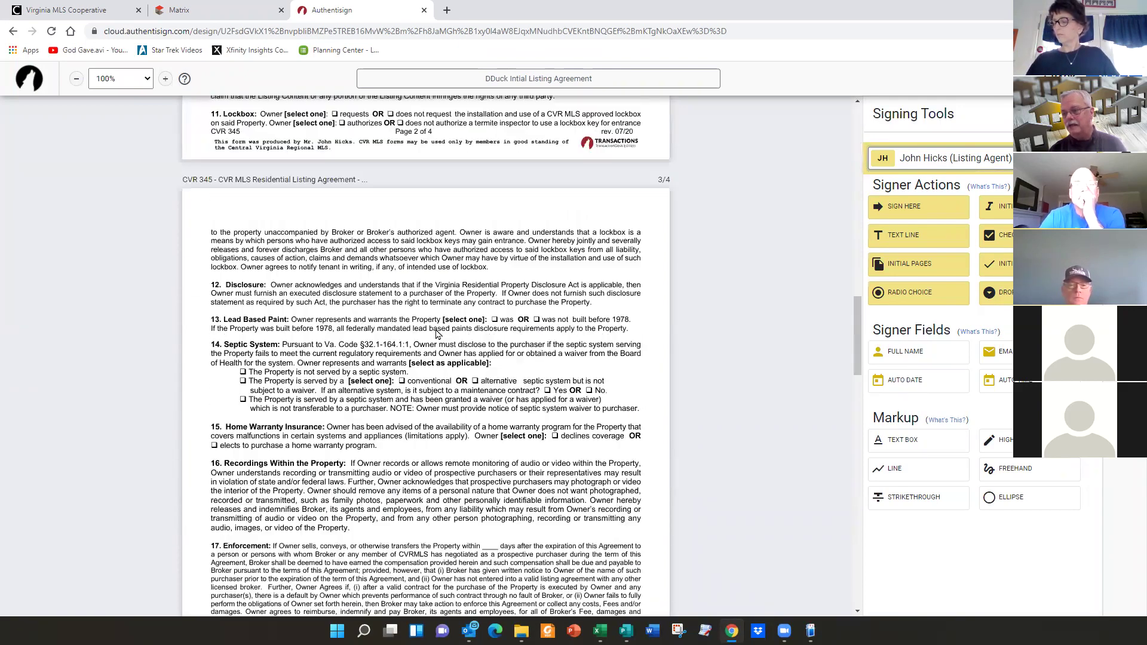
scroll(438, 335, "down", 13)
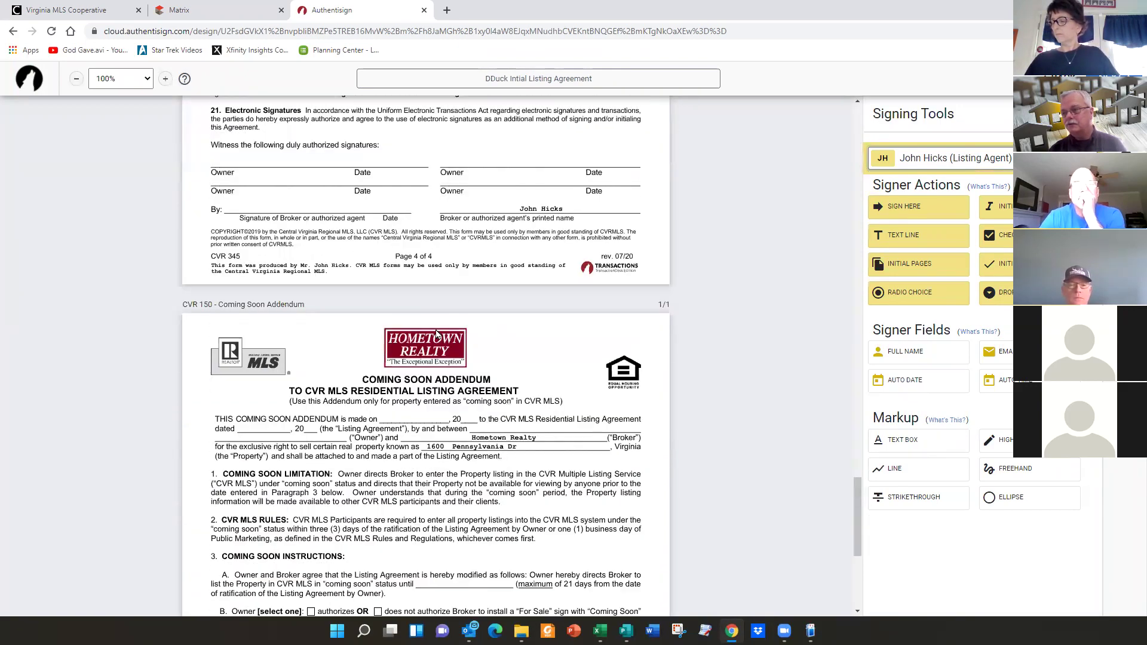
scroll(451, 322, "up", 2)
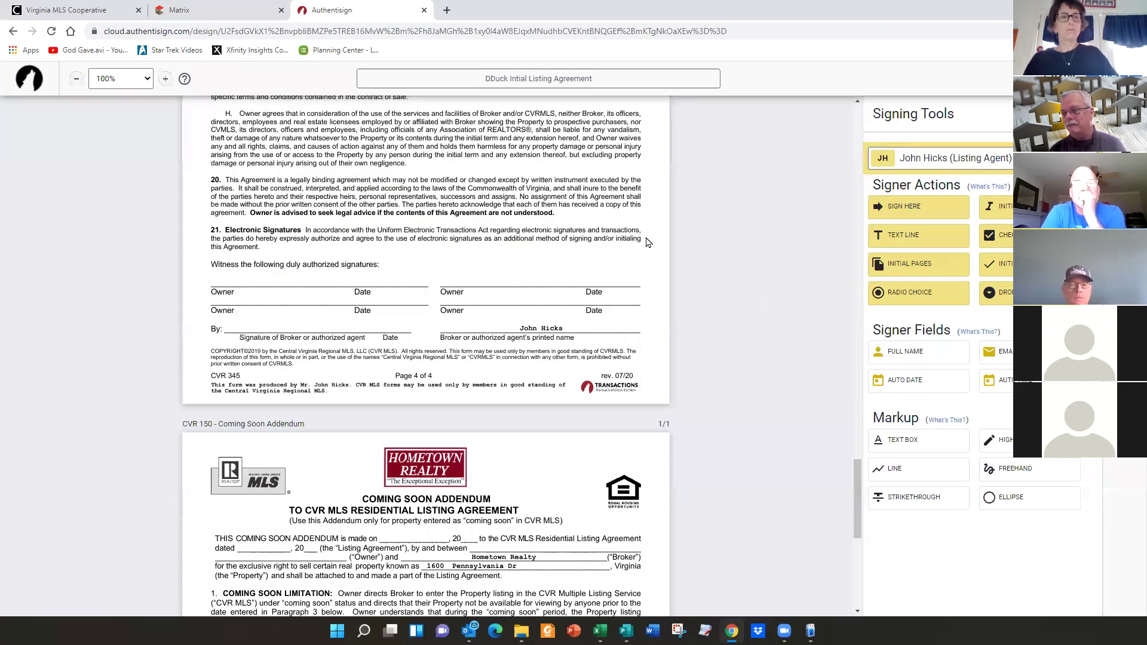
- Place the agent's signature on page 4's By: line with its date under Date, and copy it
left_click(242, 316)
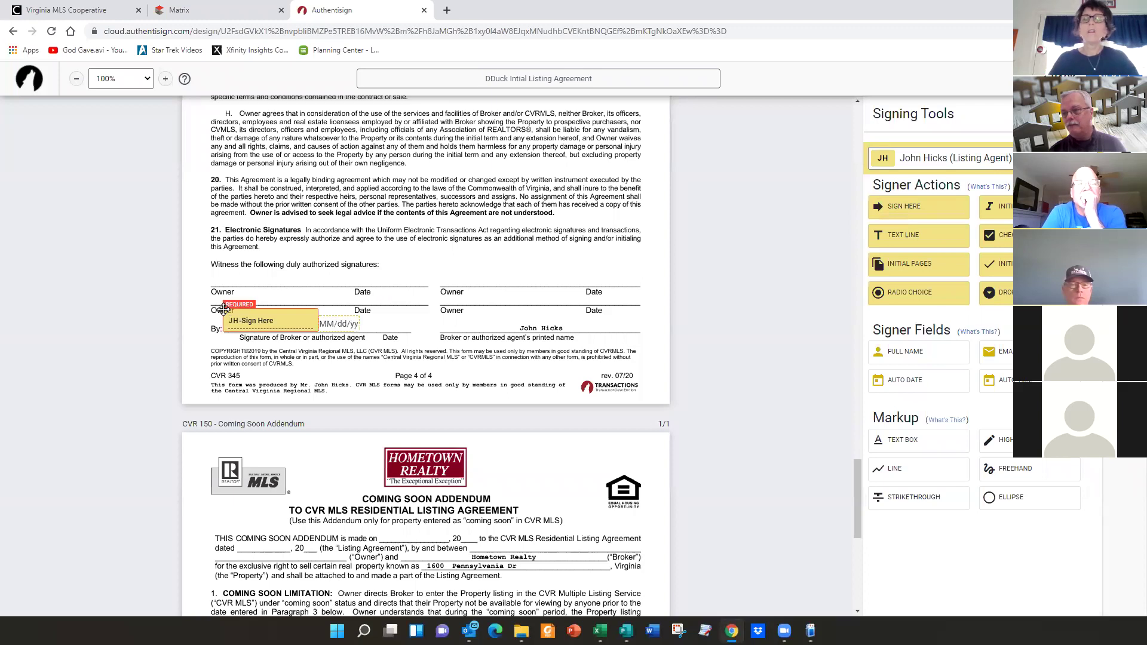
left_click_drag(349, 322, 394, 319)
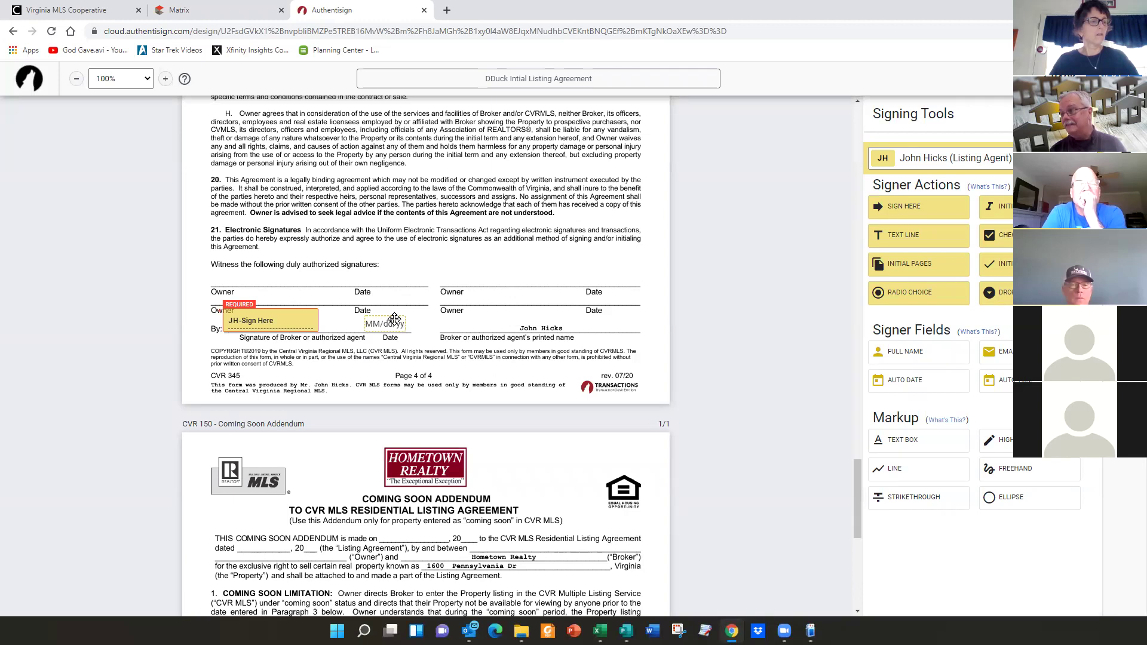
right_click(260, 320)
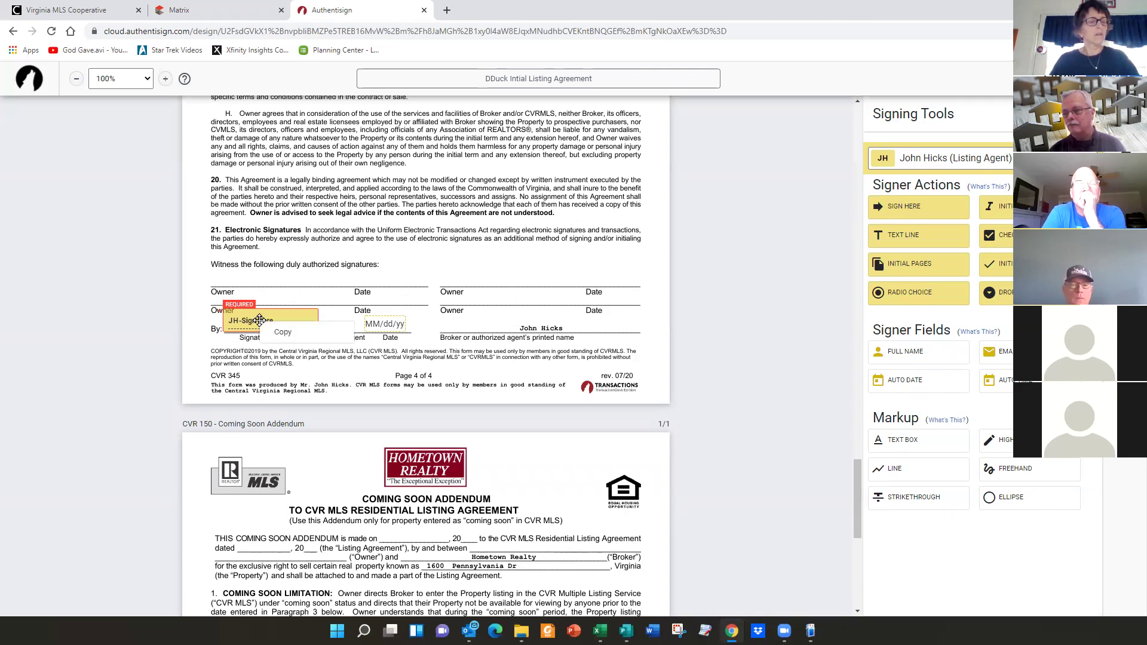
left_click(423, 345)
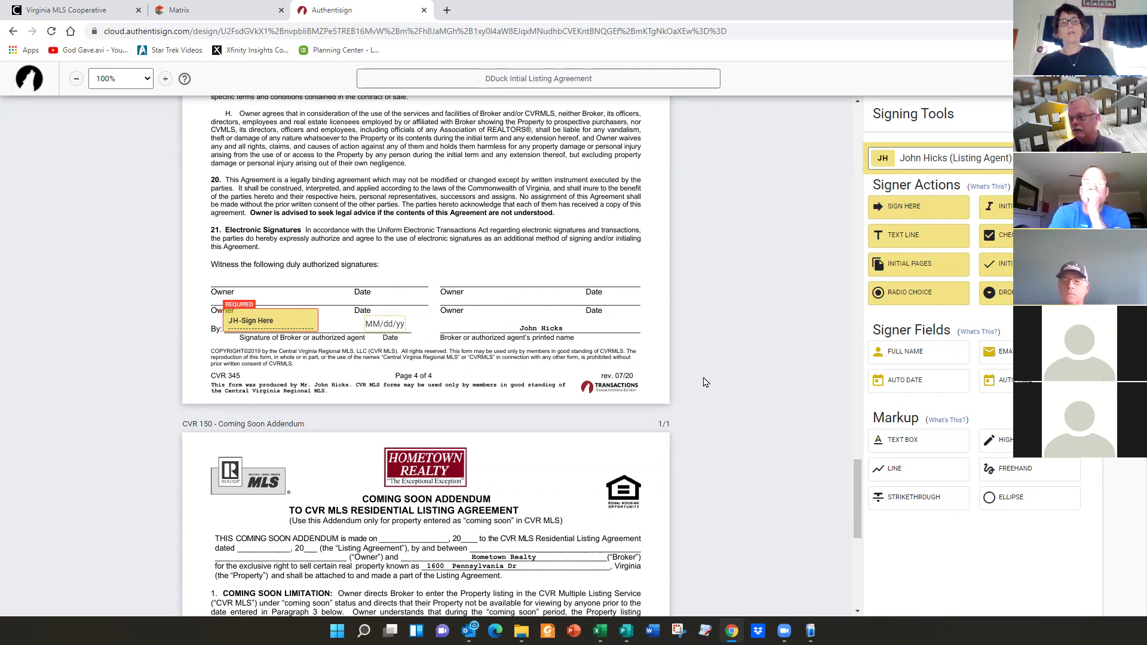
- Paste the agent's signature onto the Coming Soon Addendum's Broker line, moving its date under Date
scroll(481, 395, "down", 7)
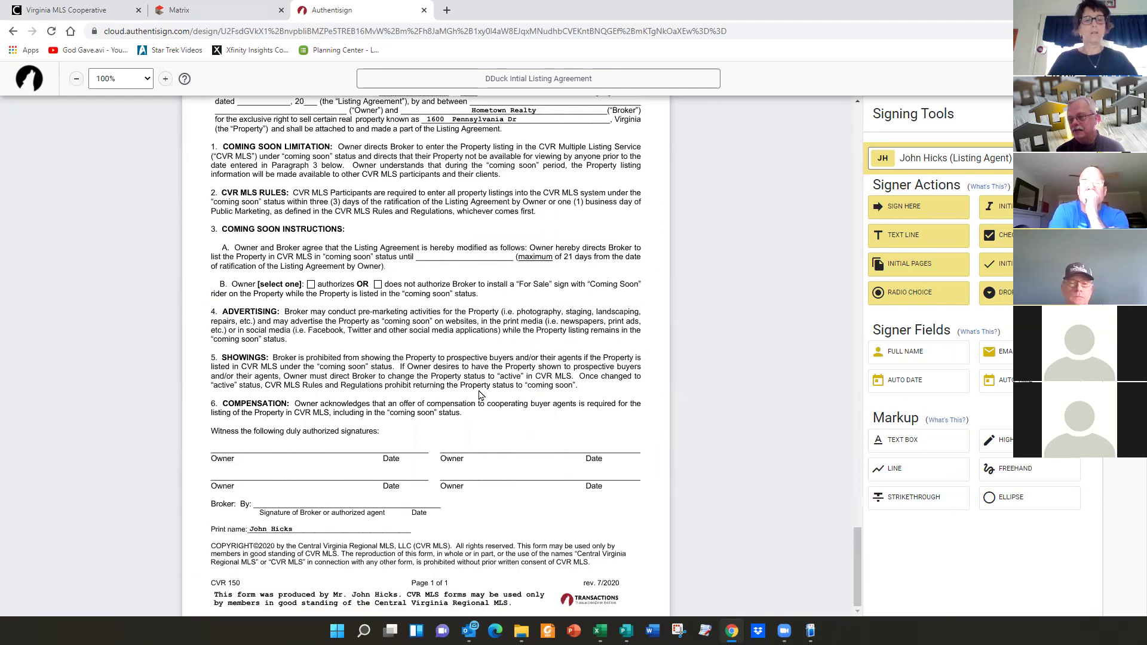
left_click(895, 209)
left_click(259, 493)
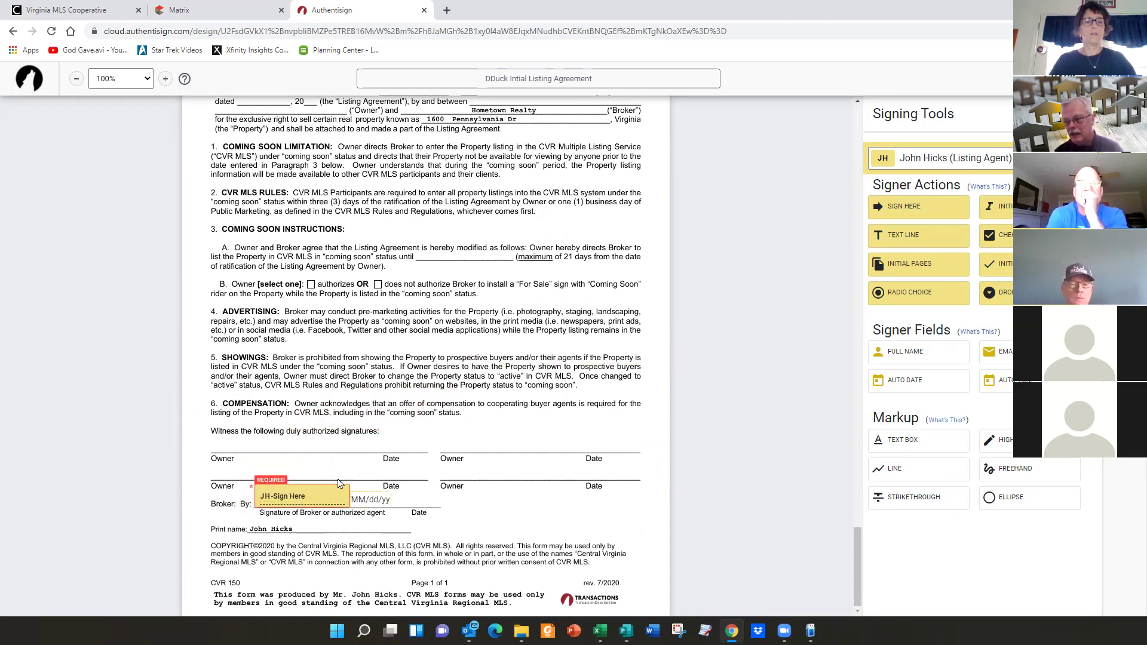
left_click_drag(375, 493, 414, 493)
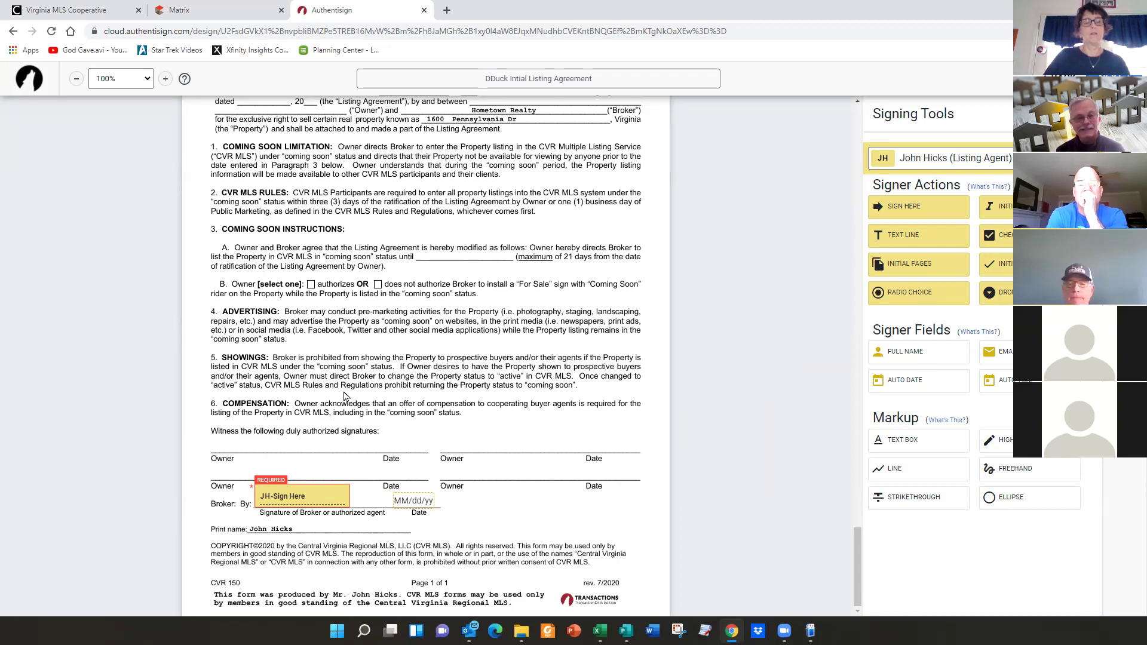
scroll(345, 396, "up", 15)
scroll(345, 396, "up", 20)
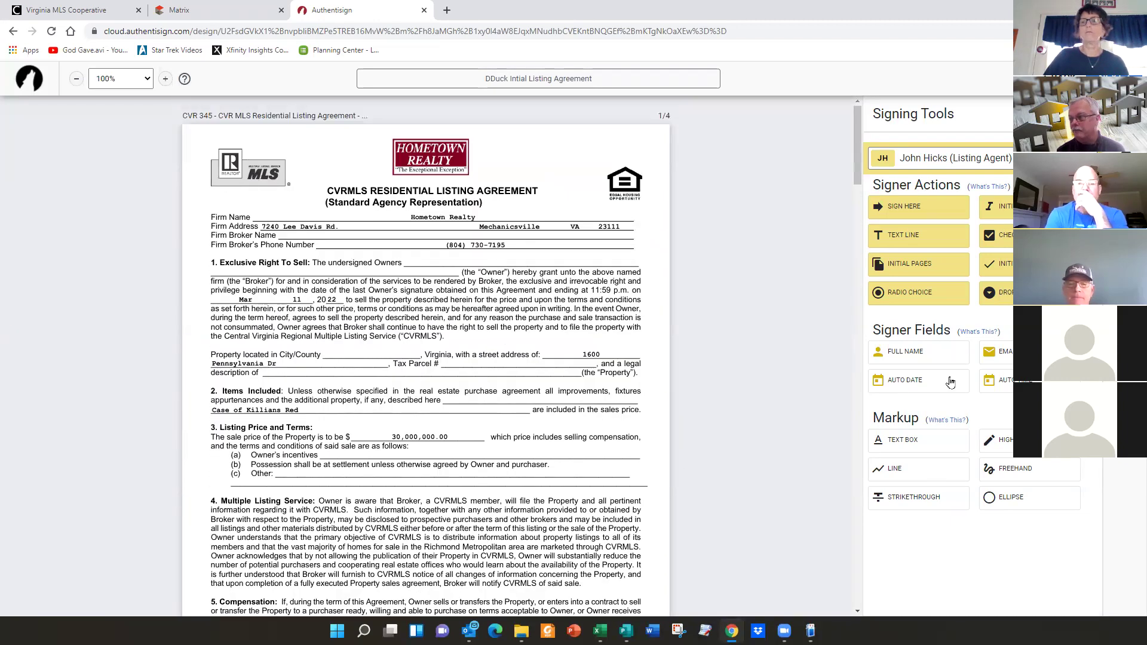
- Switch the signer to the seller and place initials fields on both 'Owner (initial one)' blanks in section 9
left_click(944, 158)
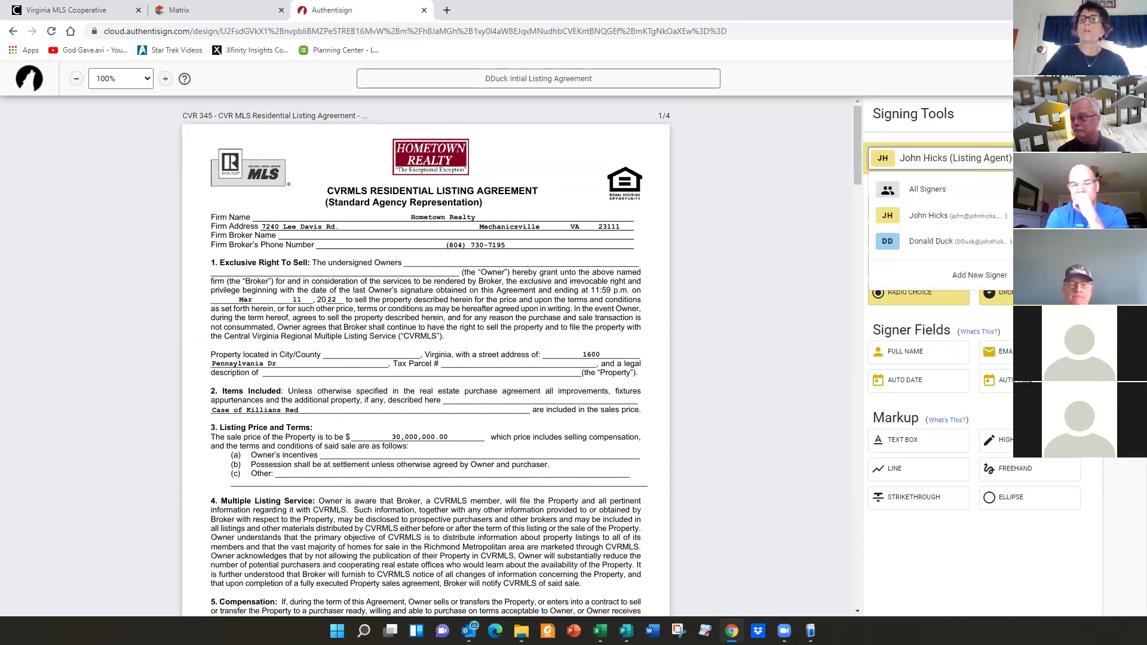
left_click(946, 241)
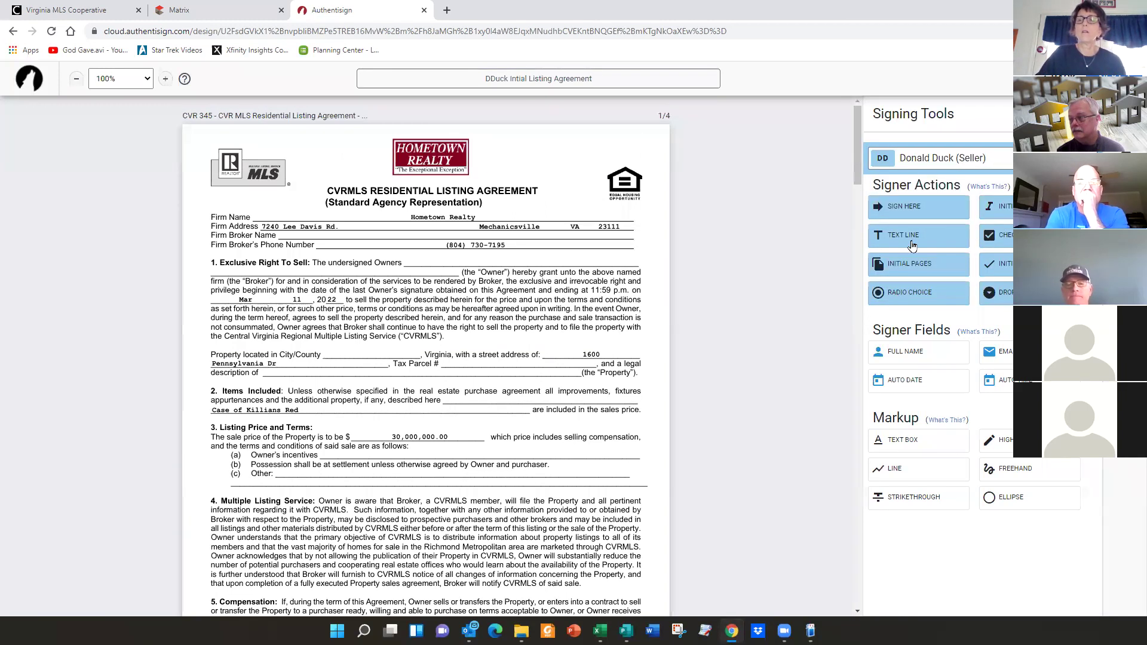
scroll(514, 381, "down", 9)
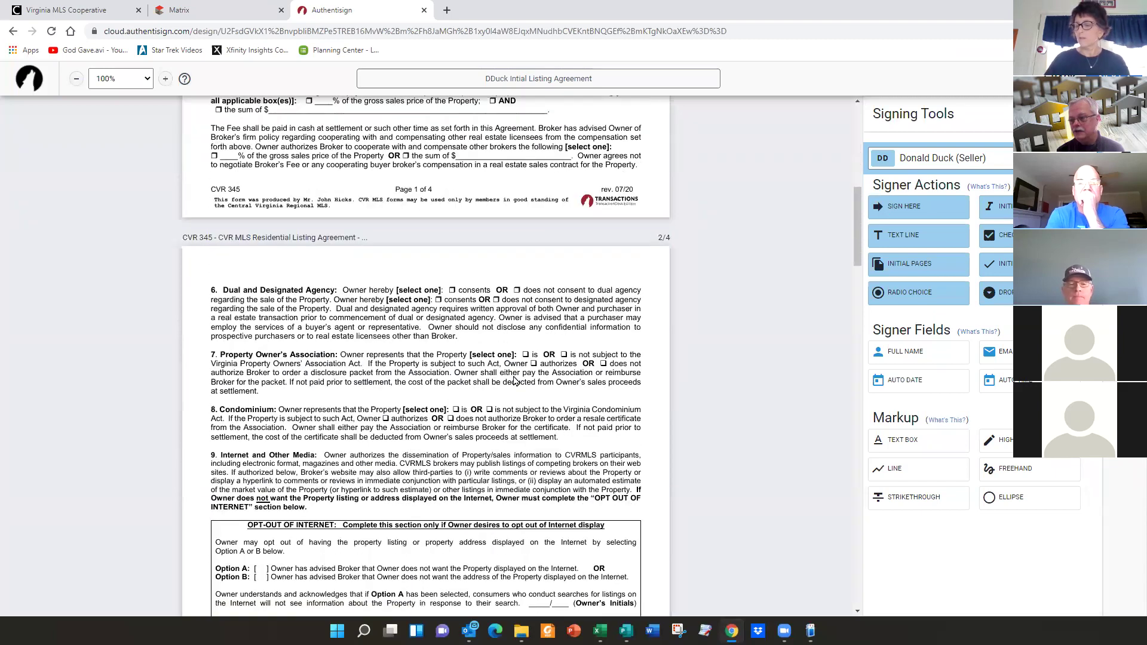
scroll(514, 381, "down", 5)
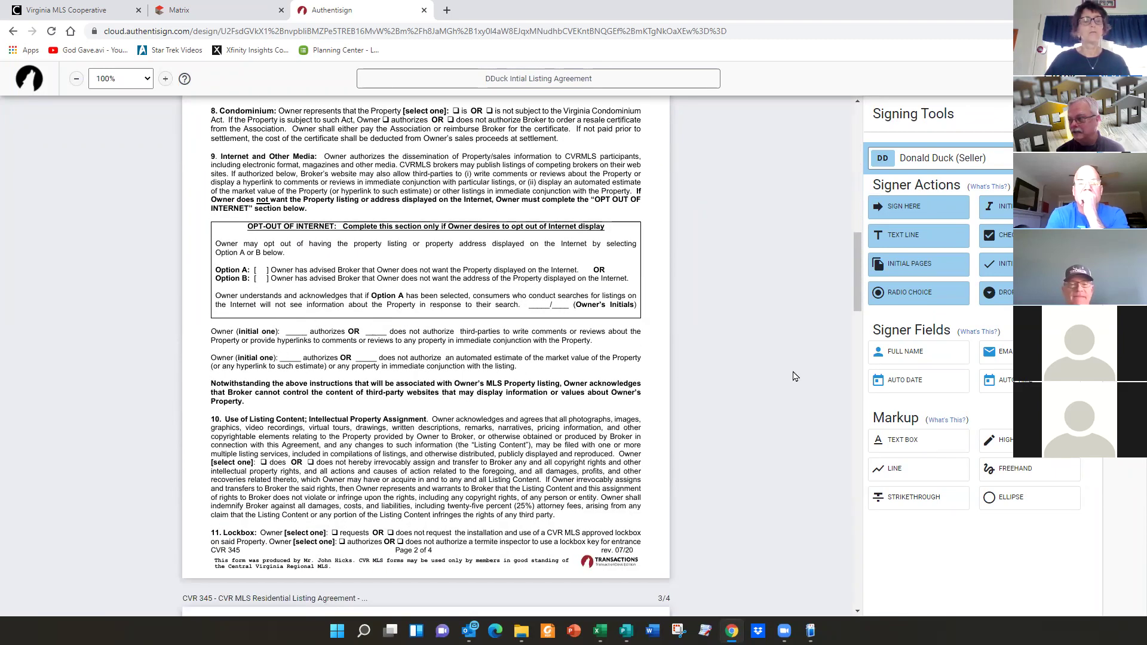
left_click_drag(960, 218, 280, 318)
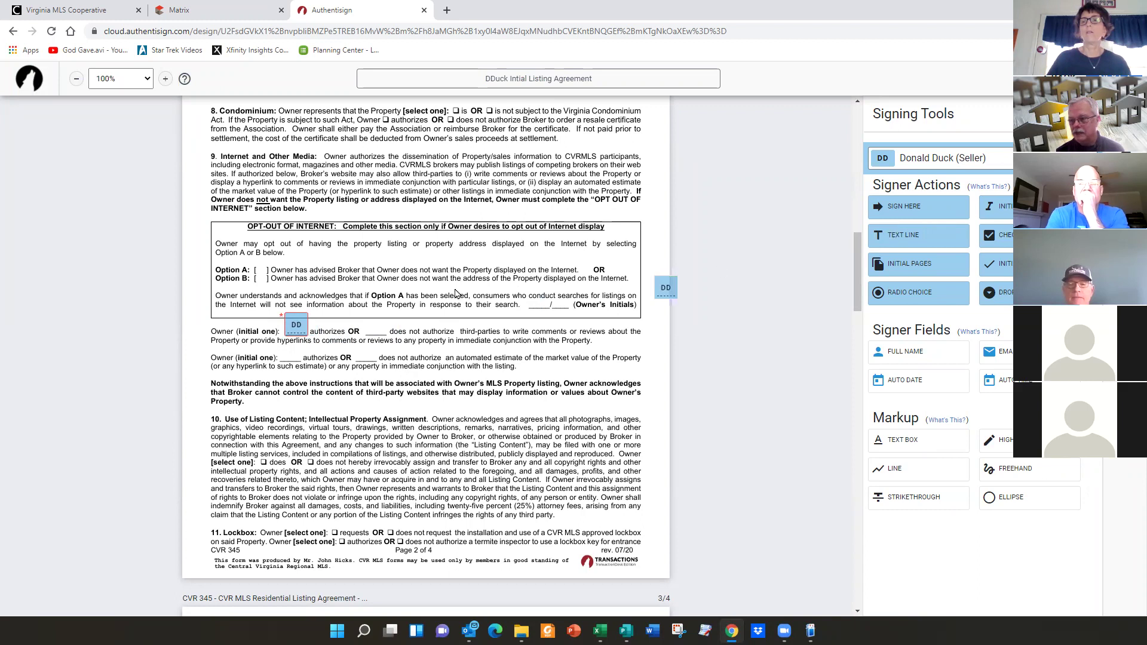
left_click_drag(276, 336, 282, 353)
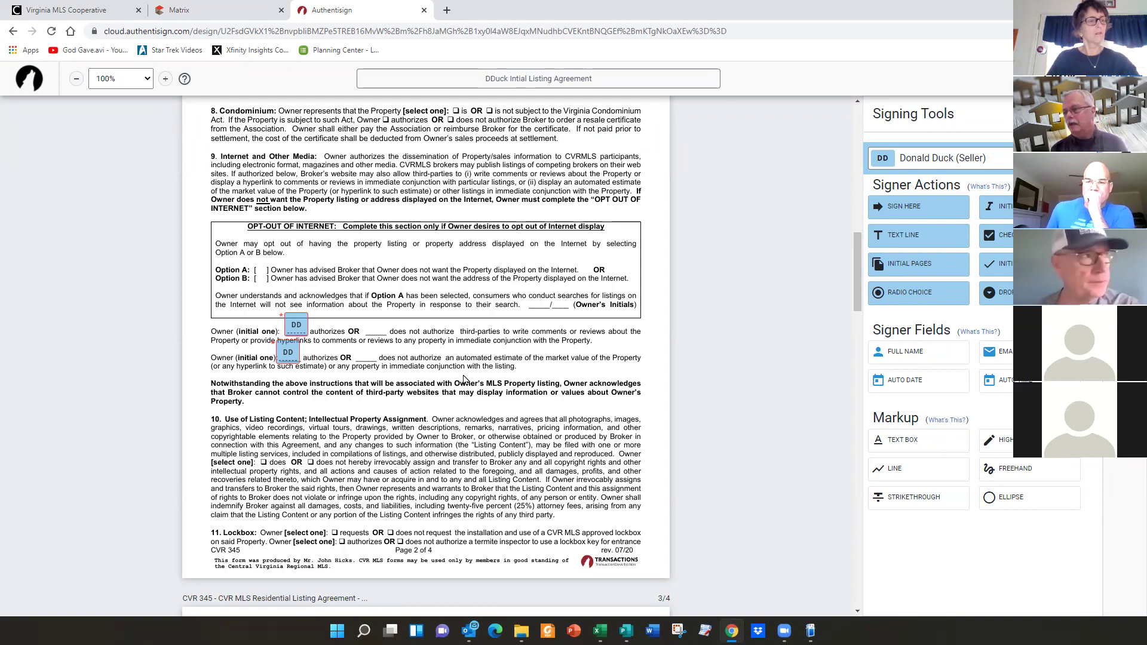
scroll(463, 379, "down", 12)
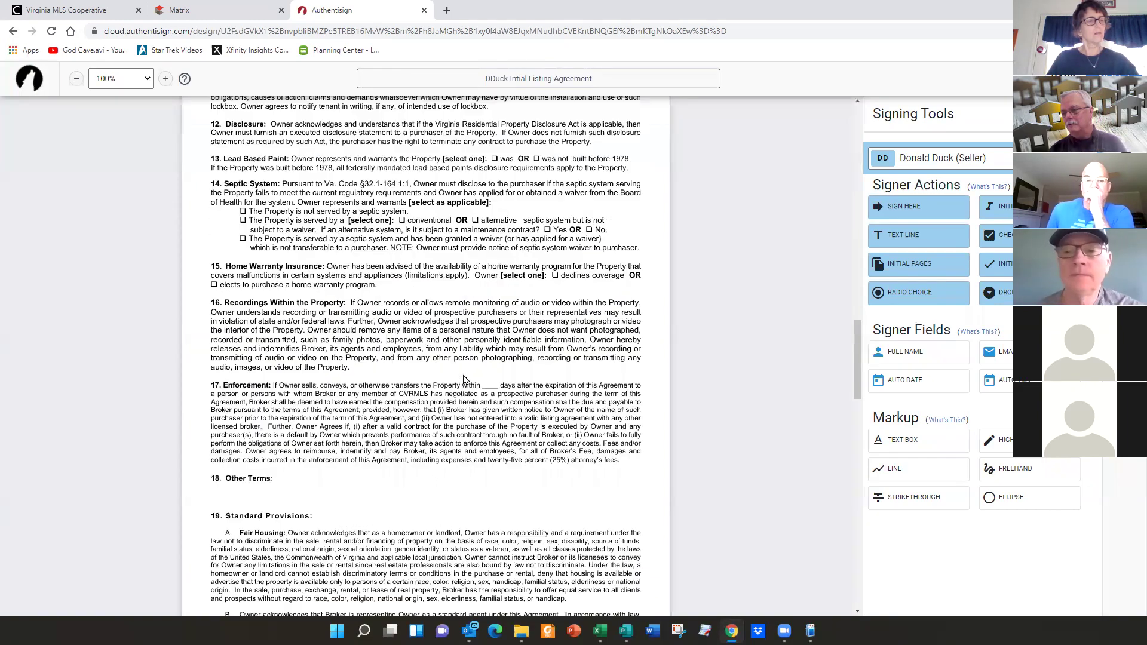
scroll(464, 379, "down", 15)
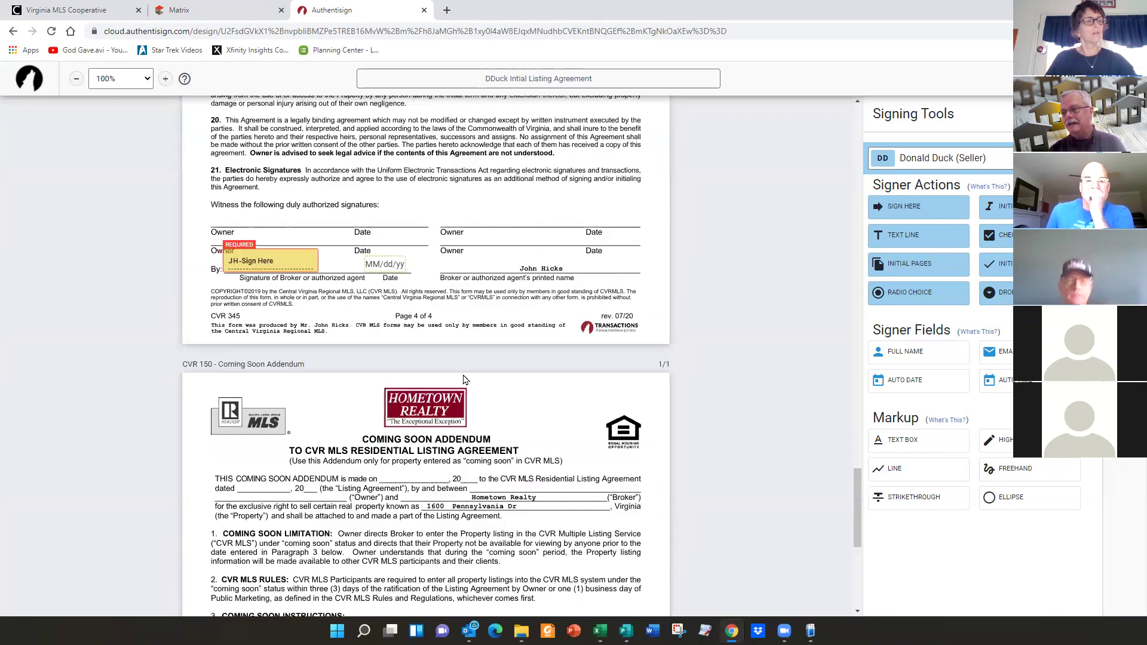
- Place the seller's signature, date and printed-name fields on page 4's Owner line
mouse_move(904, 206)
left_mouse_down()
mouse_move(289, 222)
mouse_move(209, 233)
mouse_move(220, 254)
mouse_move(211, 267)
left_mouse_up()
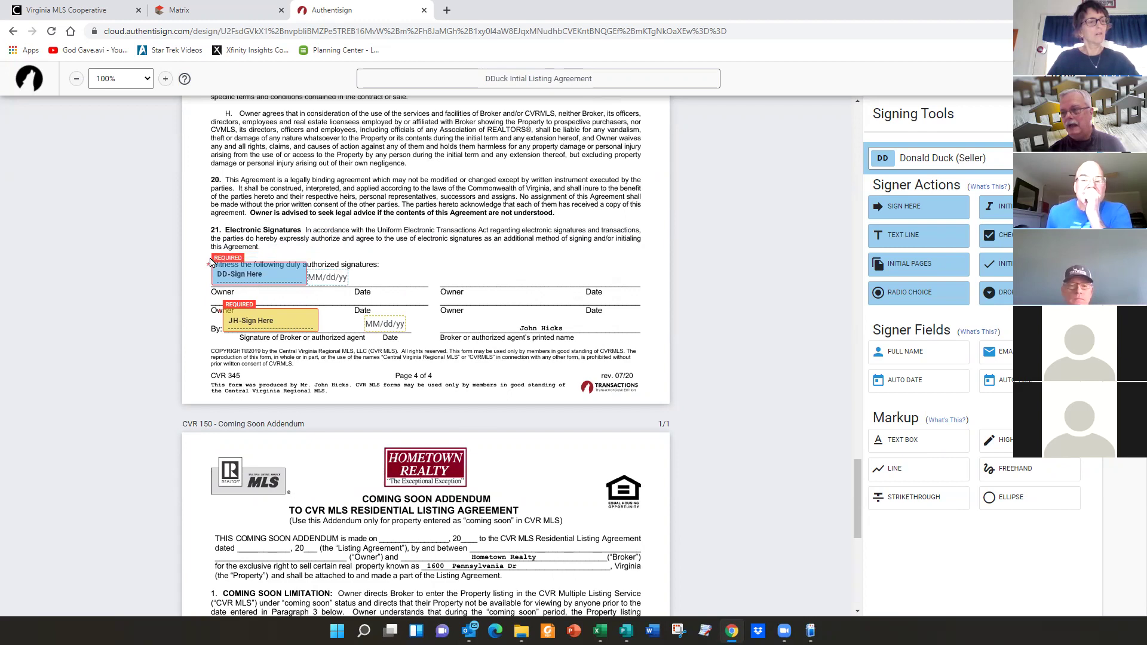
left_click_drag(332, 278, 378, 281)
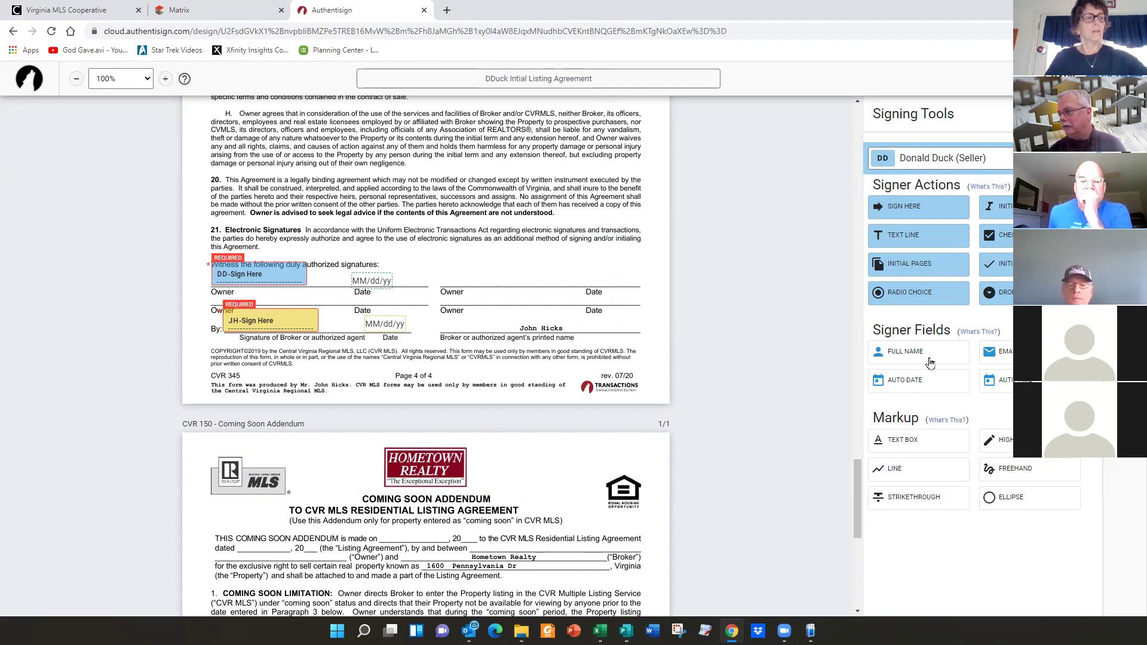
left_click_drag(920, 357, 247, 293)
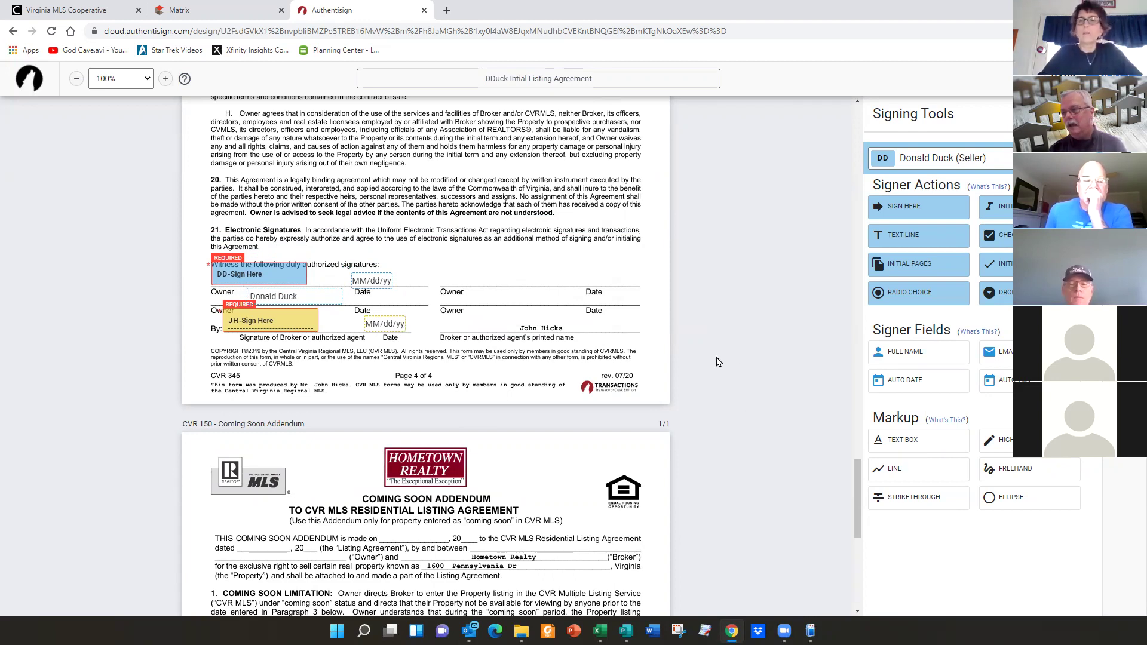
- Place the seller's signature, date and printed-name fields on the Coming Soon Addendum's Owner line
scroll(718, 362, "down", 8)
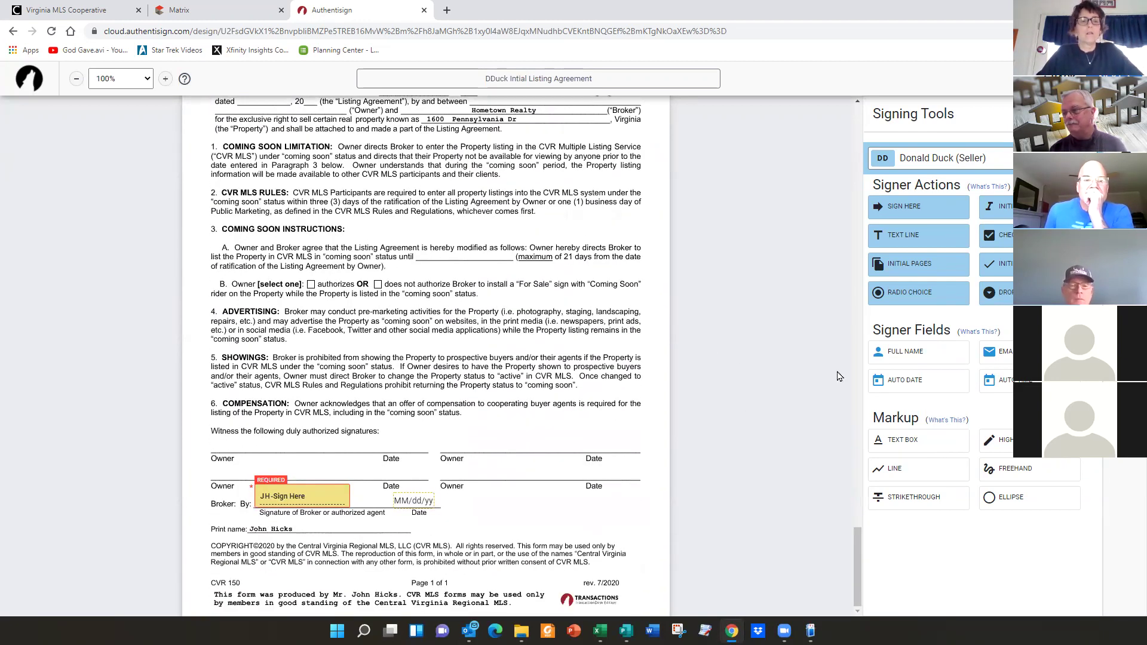
mouse_move(905, 206)
left_mouse_down()
mouse_move(422, 341)
mouse_move(210, 434)
left_mouse_up()
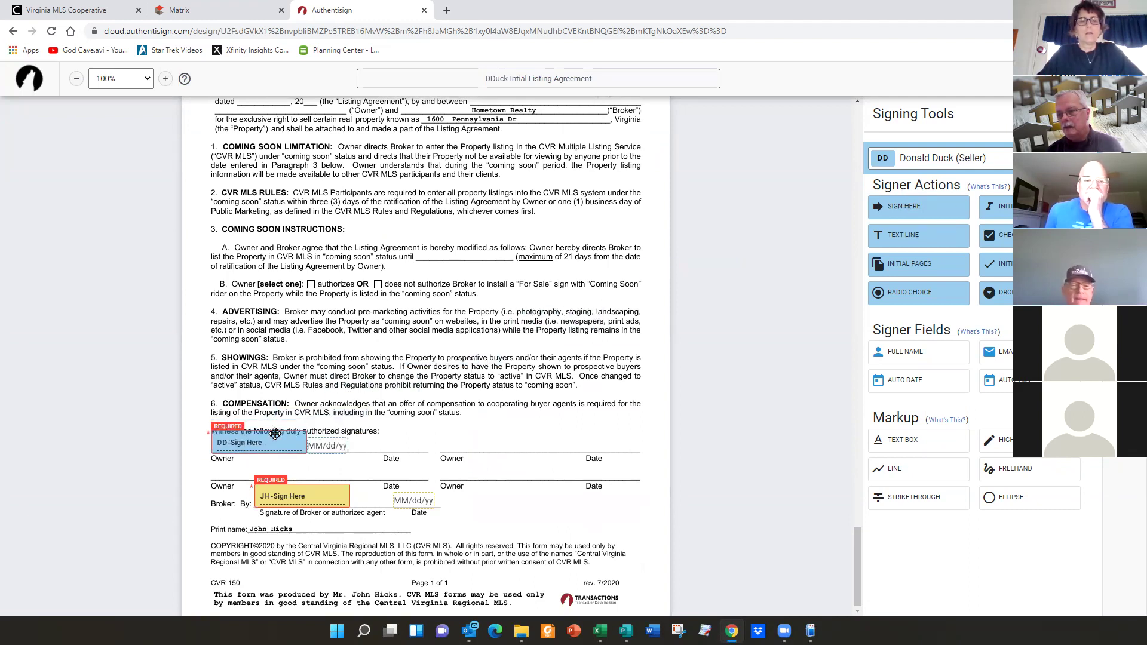
left_click_drag(334, 446, 392, 442)
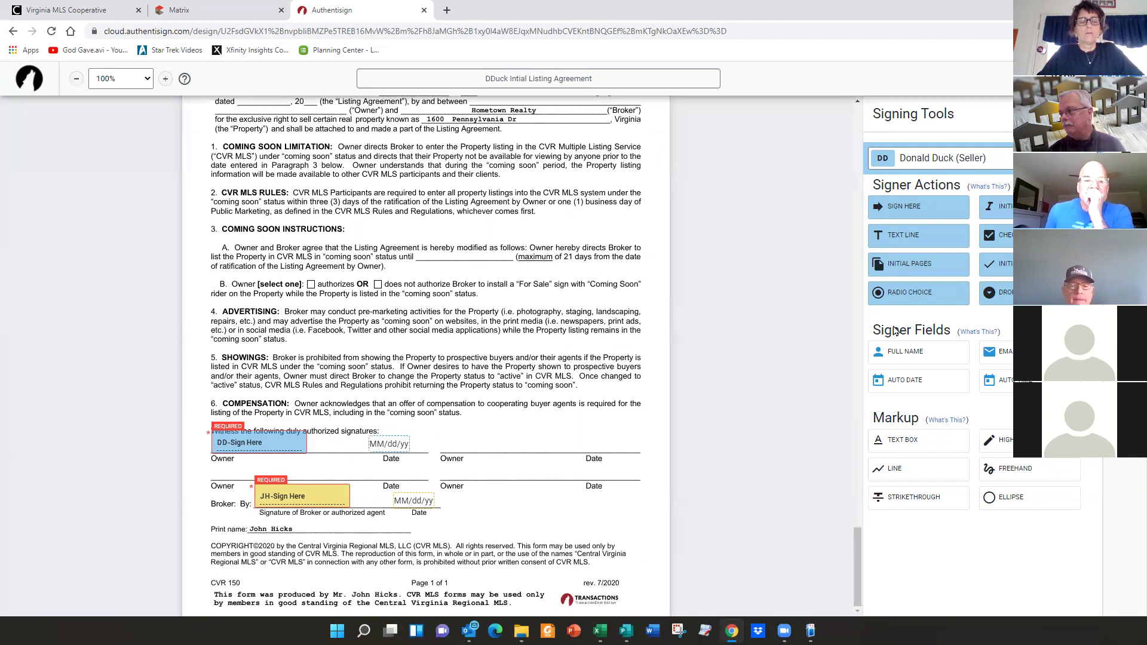
left_click_drag(911, 356, 248, 461)
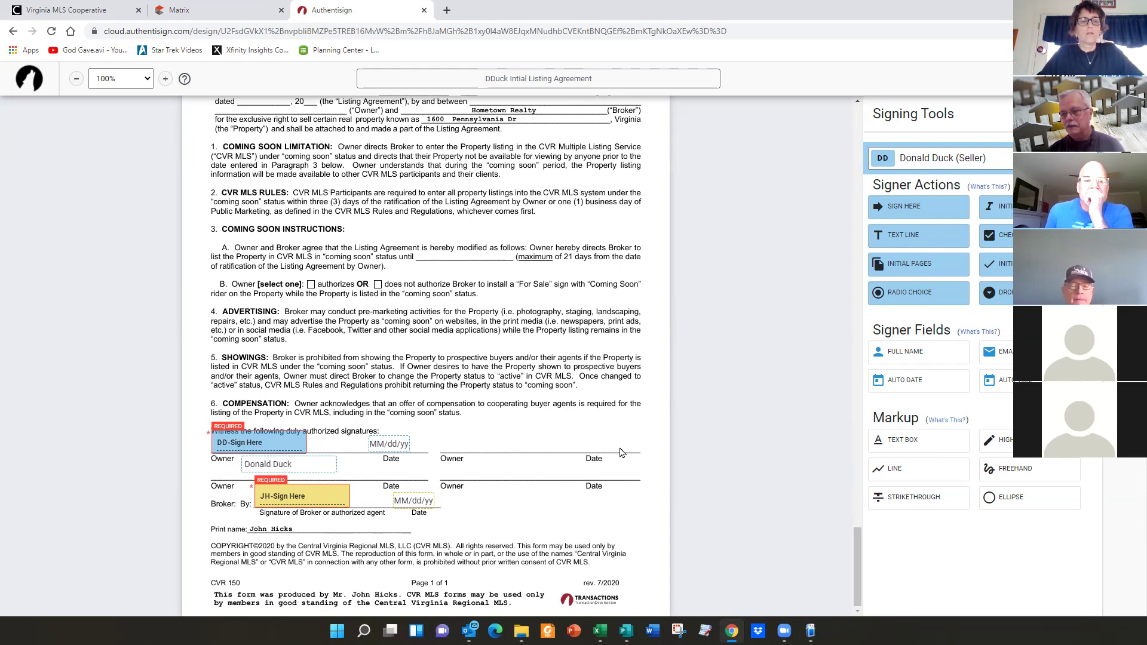
scroll(387, 352, "up", 18)
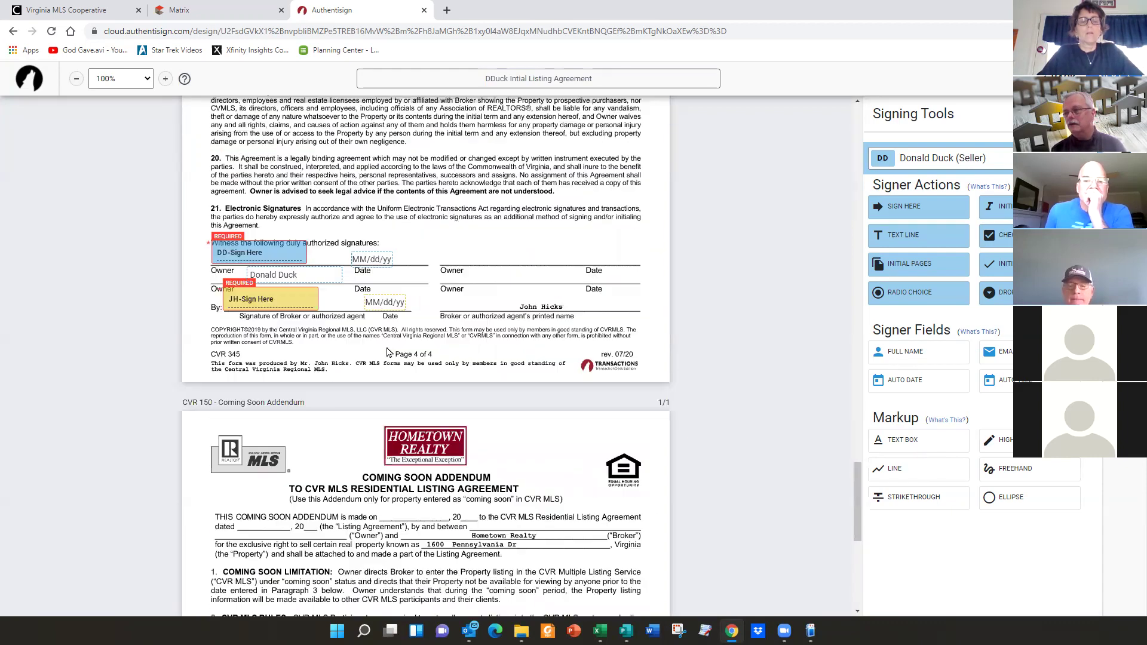
scroll(387, 353, "up", 10)
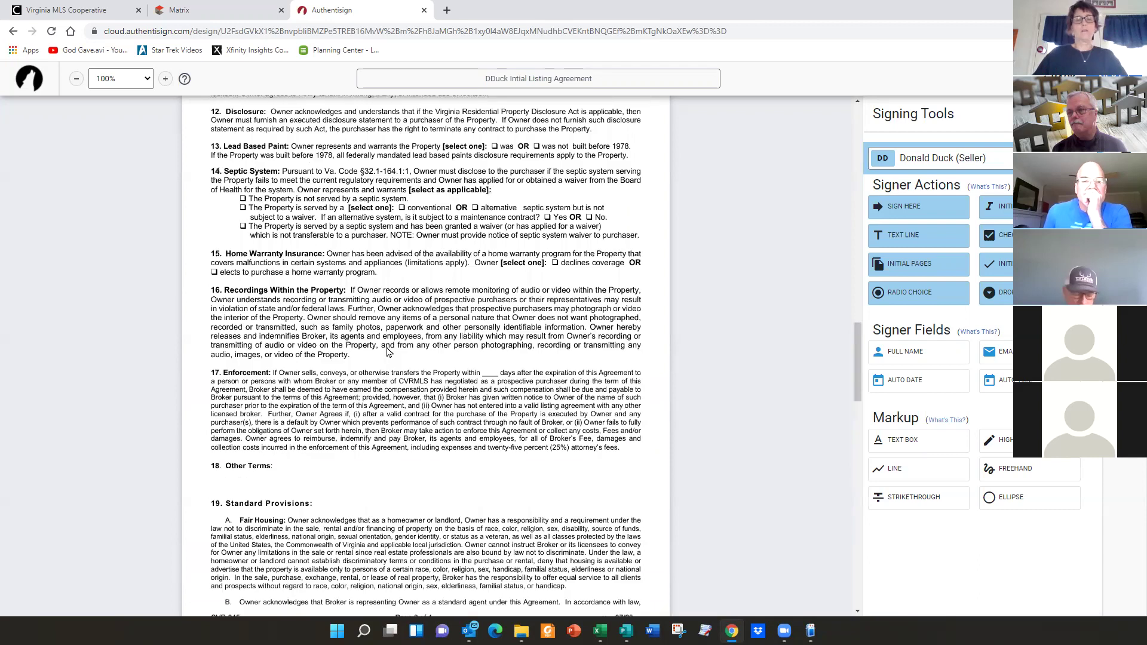
- Strike through section 16 with two crossing markup lines
scroll(387, 352, "down", 2)
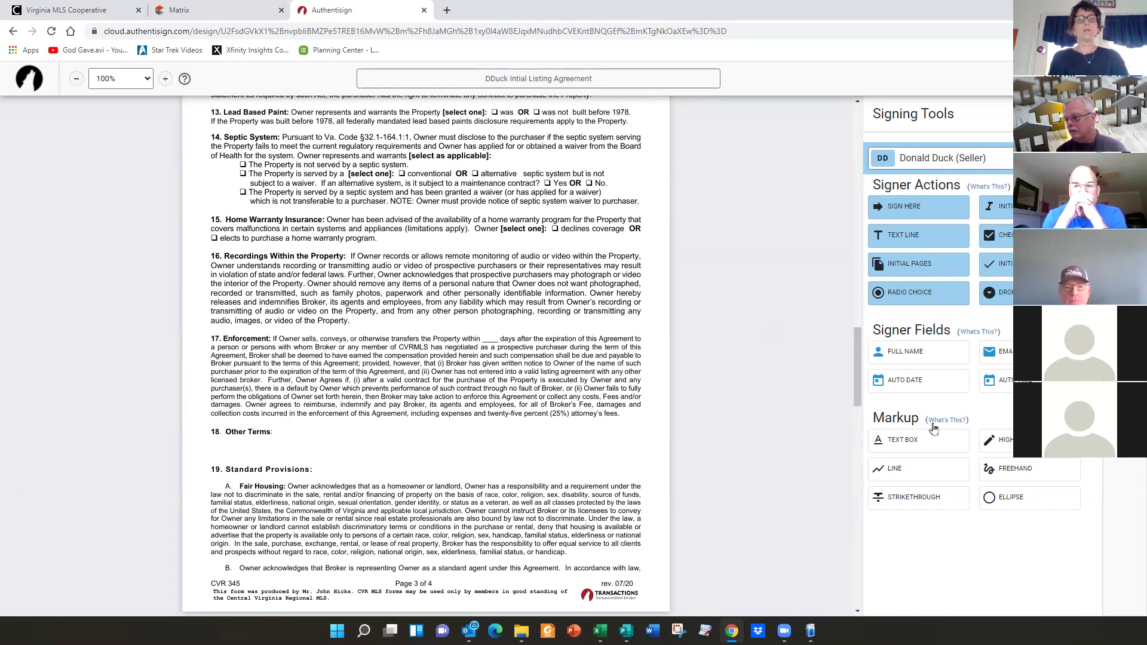
left_click(896, 469)
left_click_drag(223, 254, 641, 314)
left_click_drag(216, 314, 648, 257)
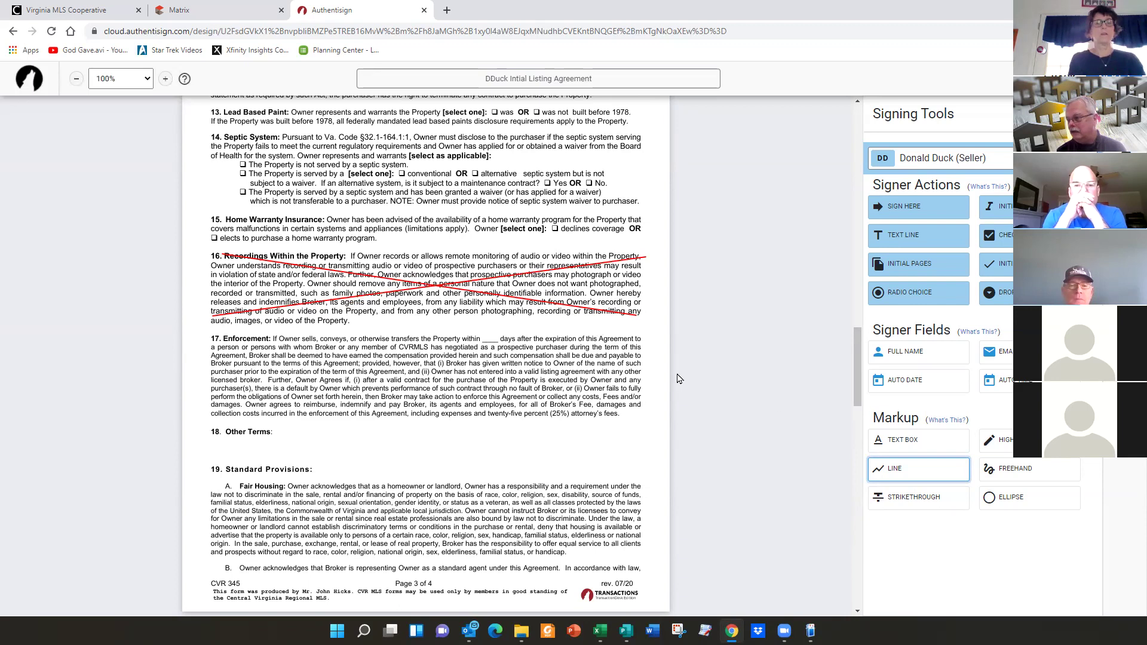
- Add a text box beneath section 16 containing the test text 'djfdfjldf;lkdsklfja;sdfk'
left_click(908, 442)
left_click(395, 325)
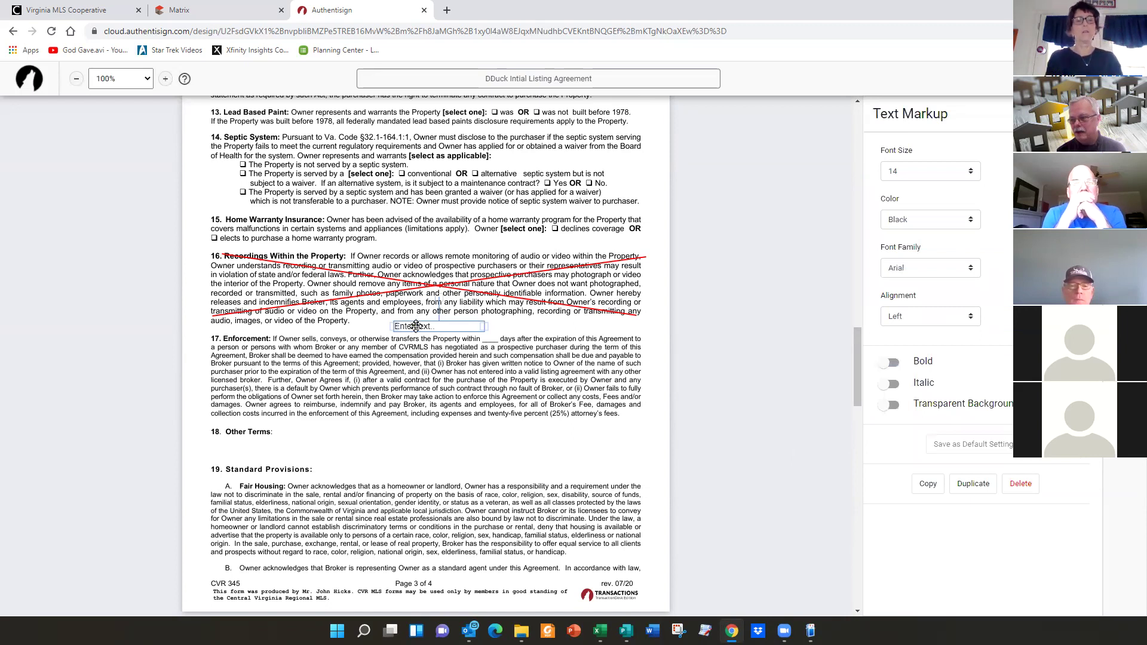
double_click(432, 327)
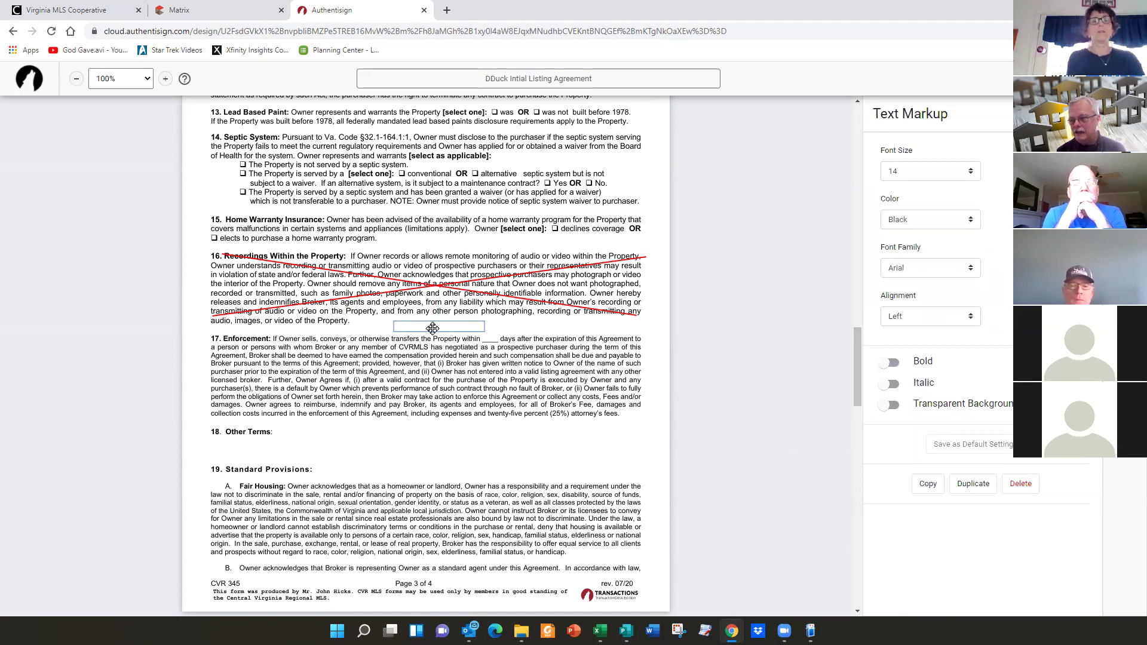
type("djfdfjldf;lkdsklfja;sdfk")
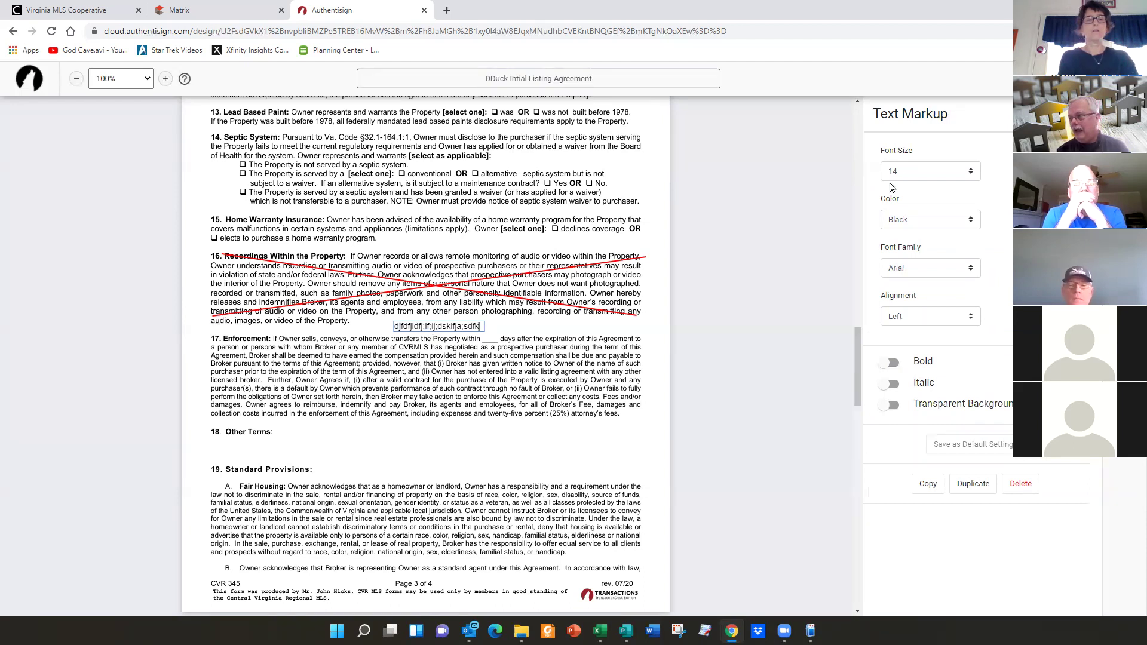
- Add seller (DD) and listing agent (JH) initials fields beside section 16, then collapse the tools panel
key("Escape")
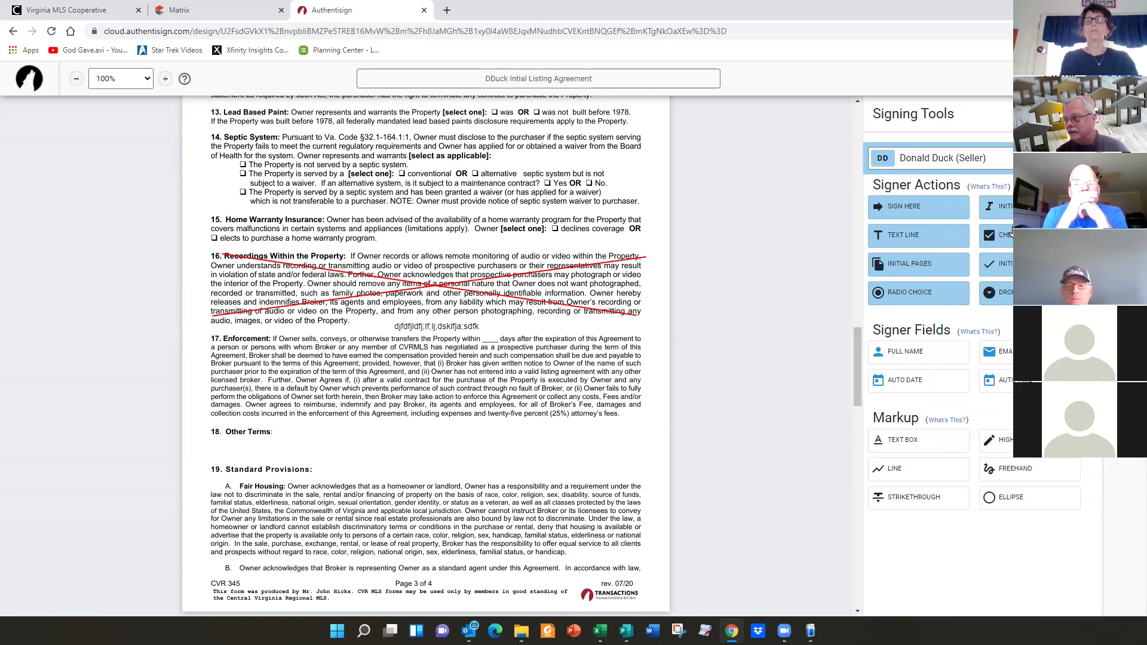
left_click_drag(967, 239, 641, 257)
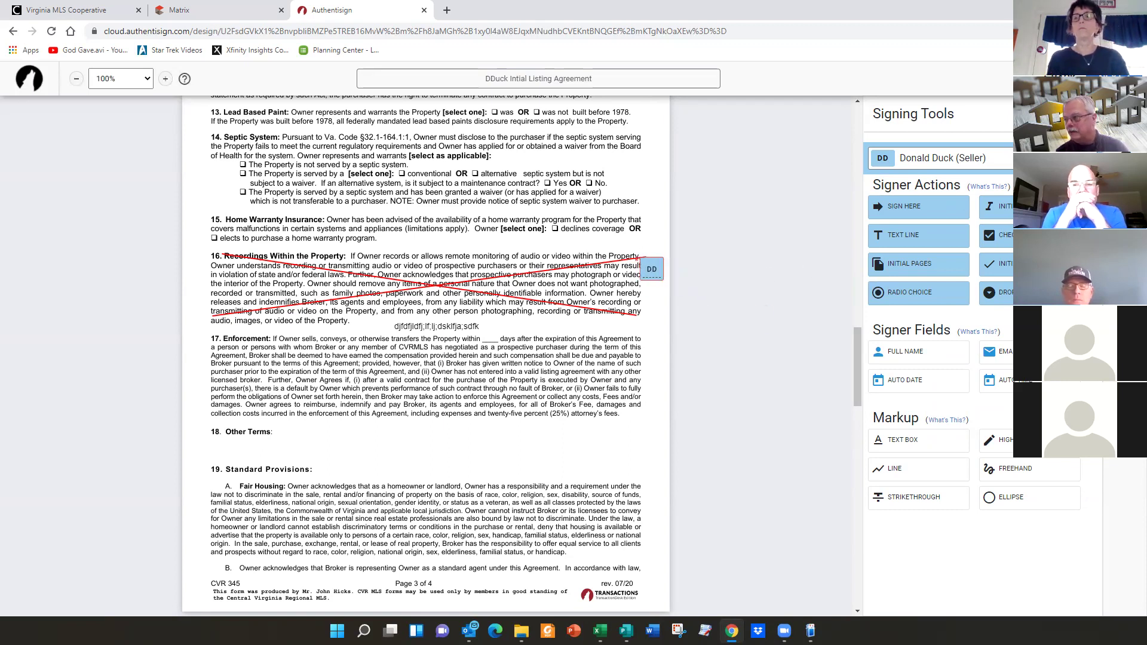
left_click(1062, 158)
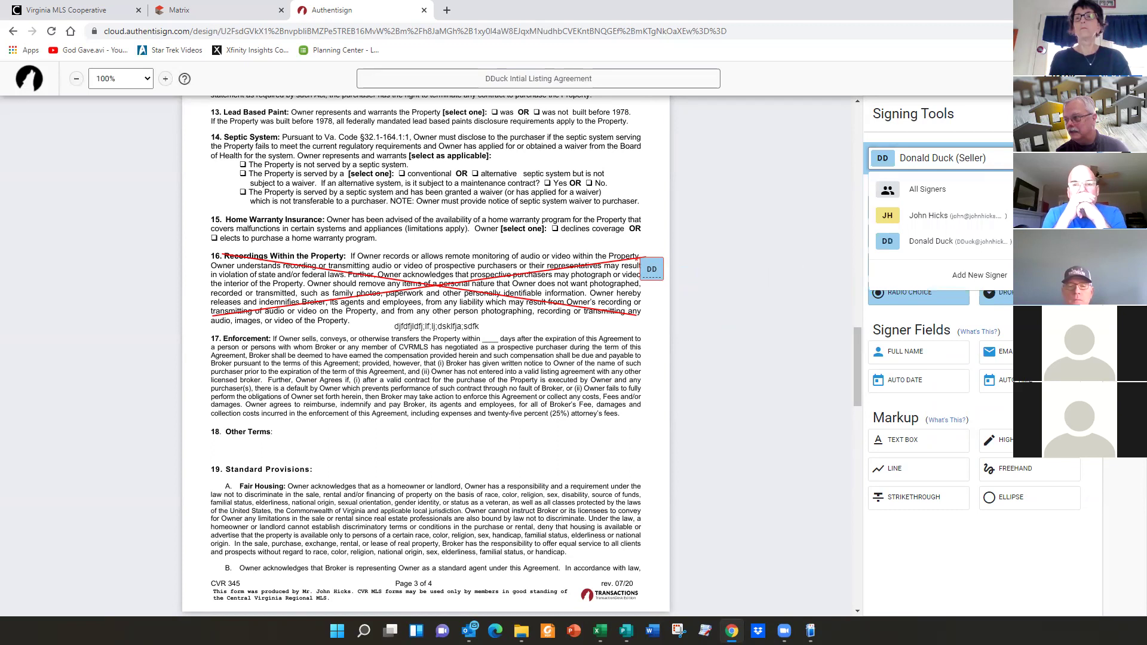
left_click(920, 215)
left_click_drag(1007, 215, 638, 289)
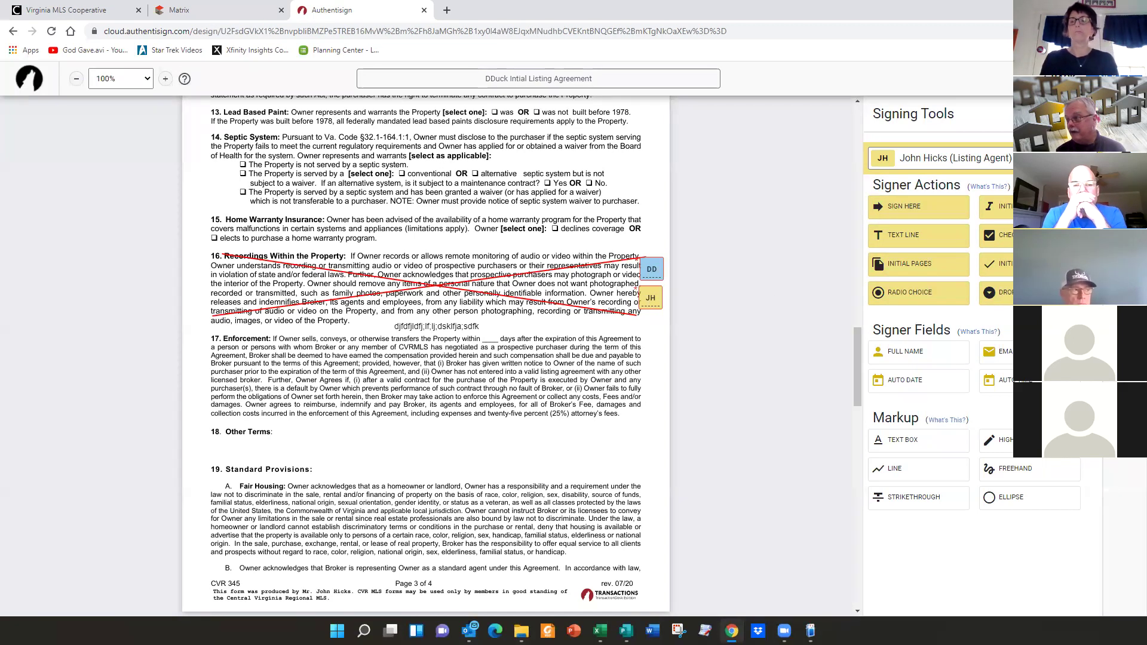
left_click(1124, 114)
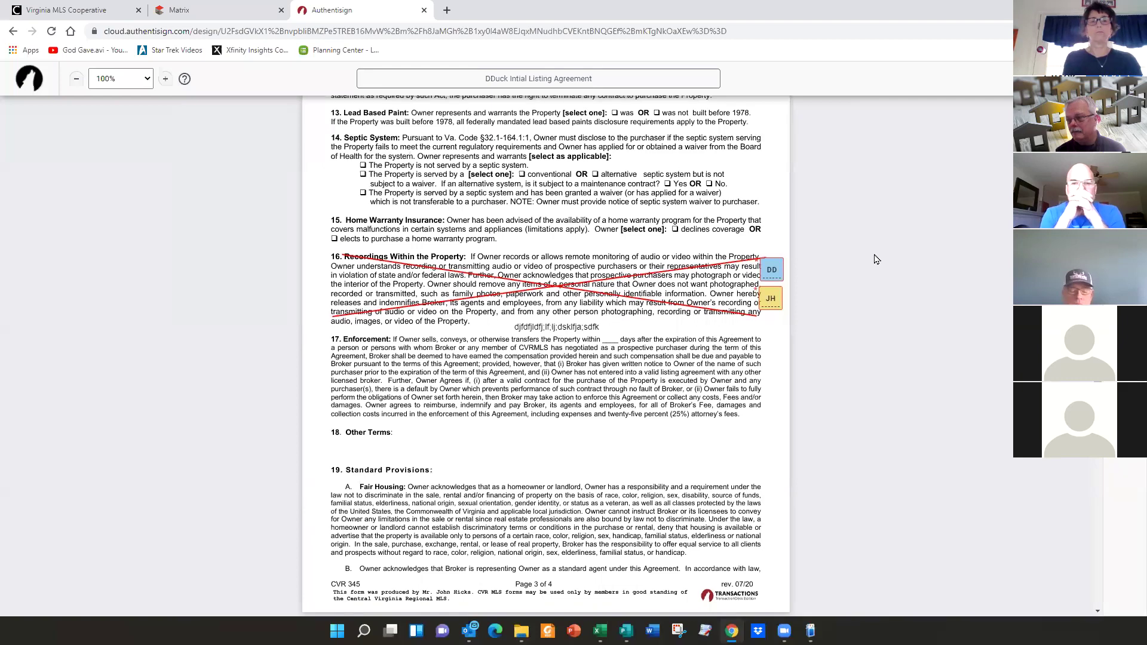
scroll(877, 258, "up", 20)
scroll(876, 259, "up", 5)
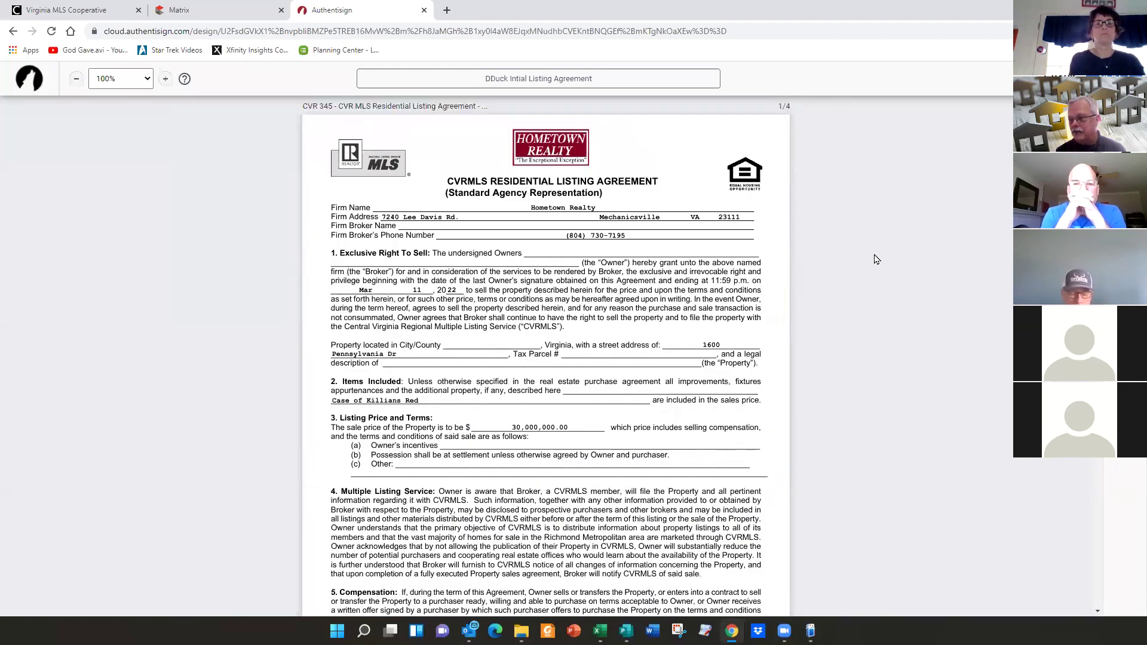
scroll(877, 258, "down", 12)
scroll(876, 258, "down", 10)
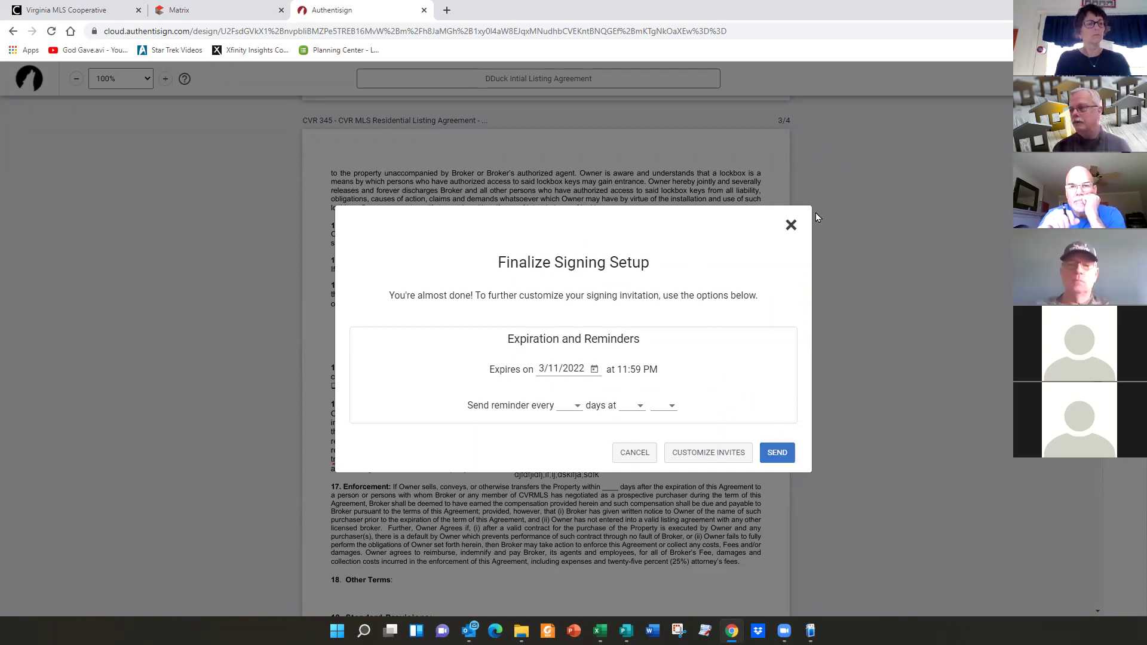
left_click(790, 226)
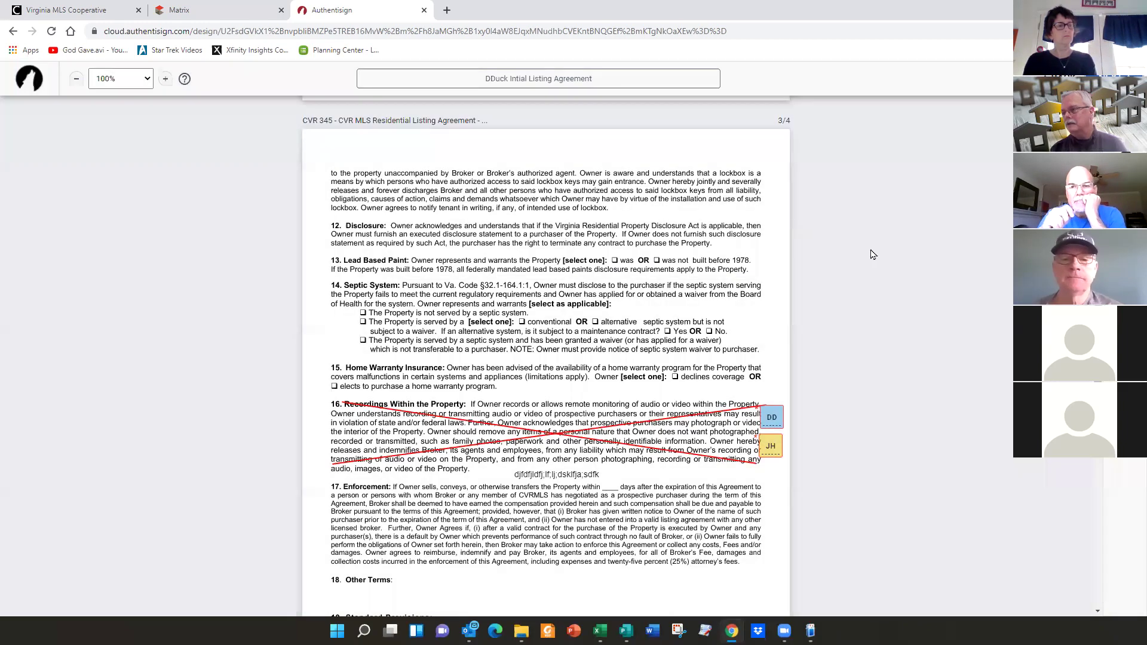
scroll(901, 286, "up", 1)
scroll(902, 285, "up", 20)
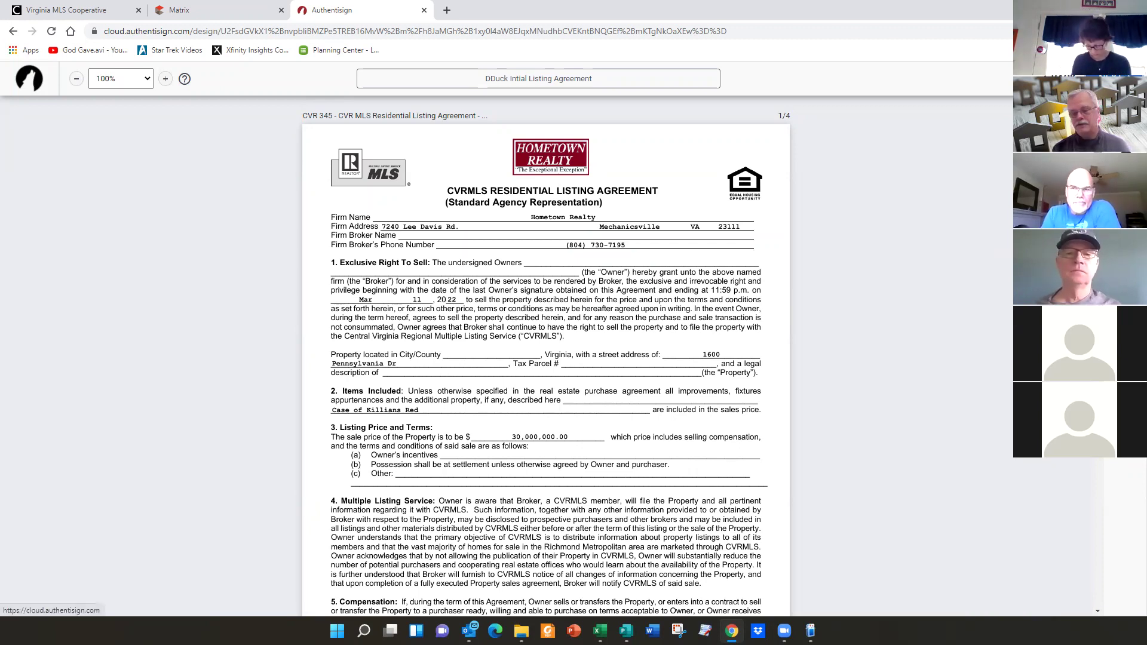
- Set the Authentisign ID Position option to Top Left
left_click(1125, 305)
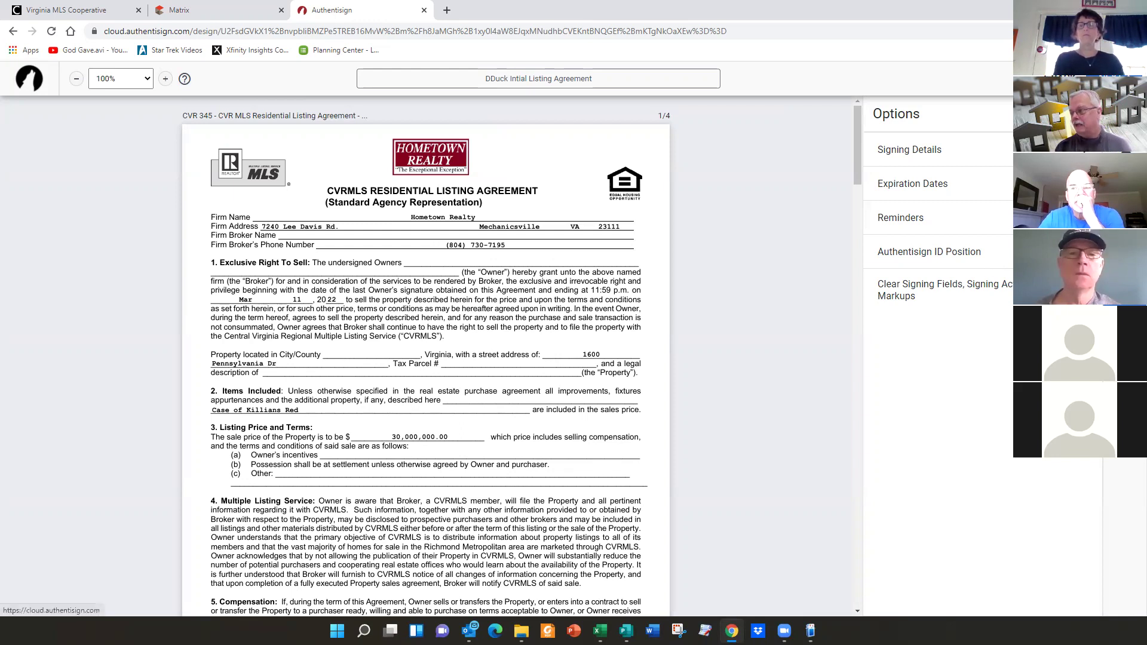
left_click(1085, 253)
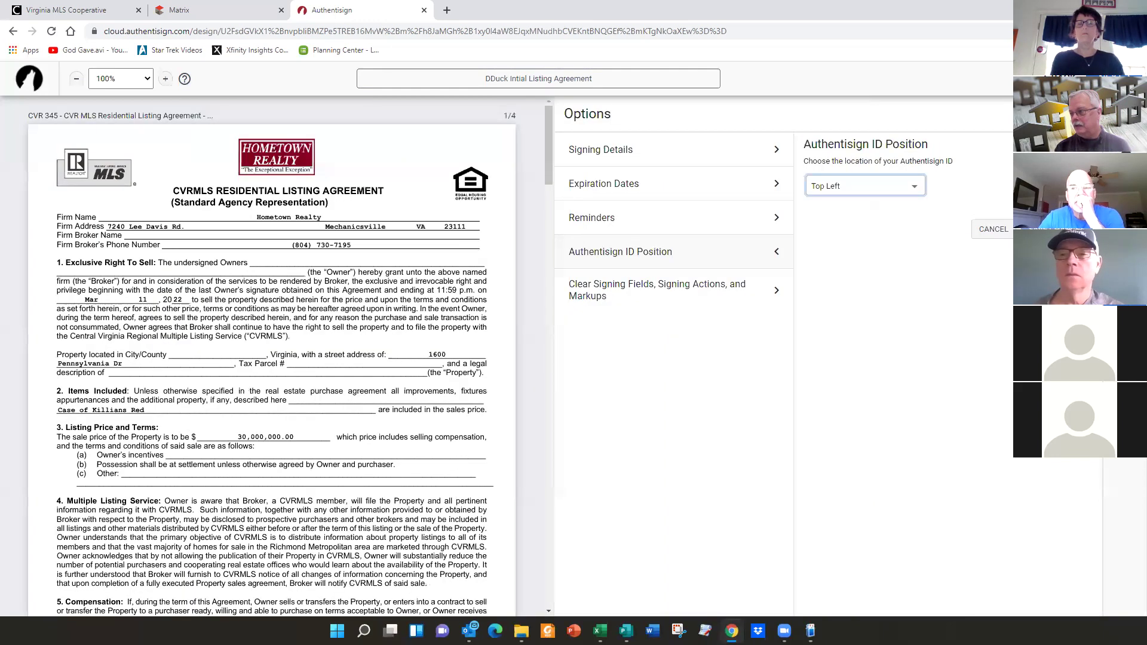
left_click(913, 193)
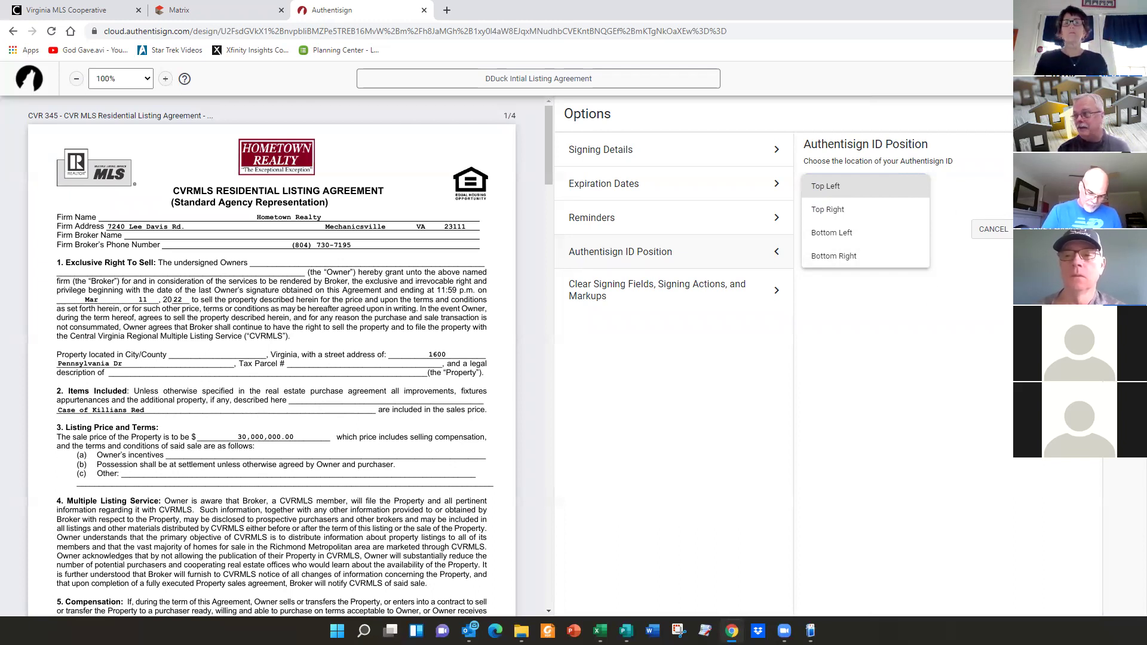
key("Escape")
left_click(1085, 114)
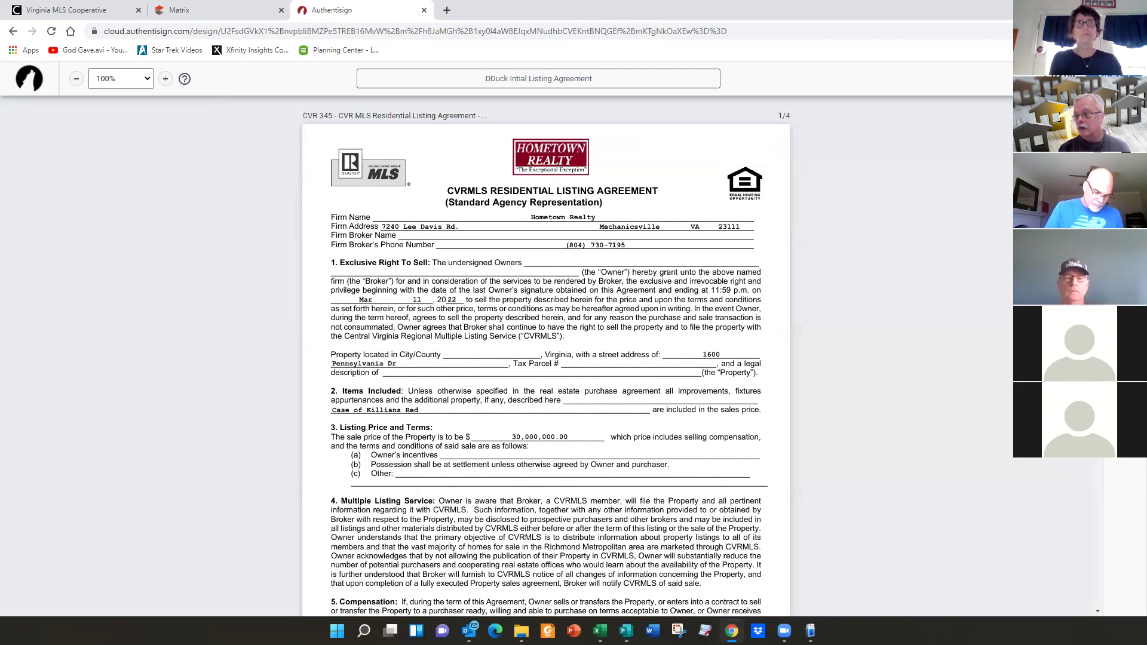
- Finalize the signing setup and send the DDuck Intial Listing Agreement to both signers
left_click(1105, 78)
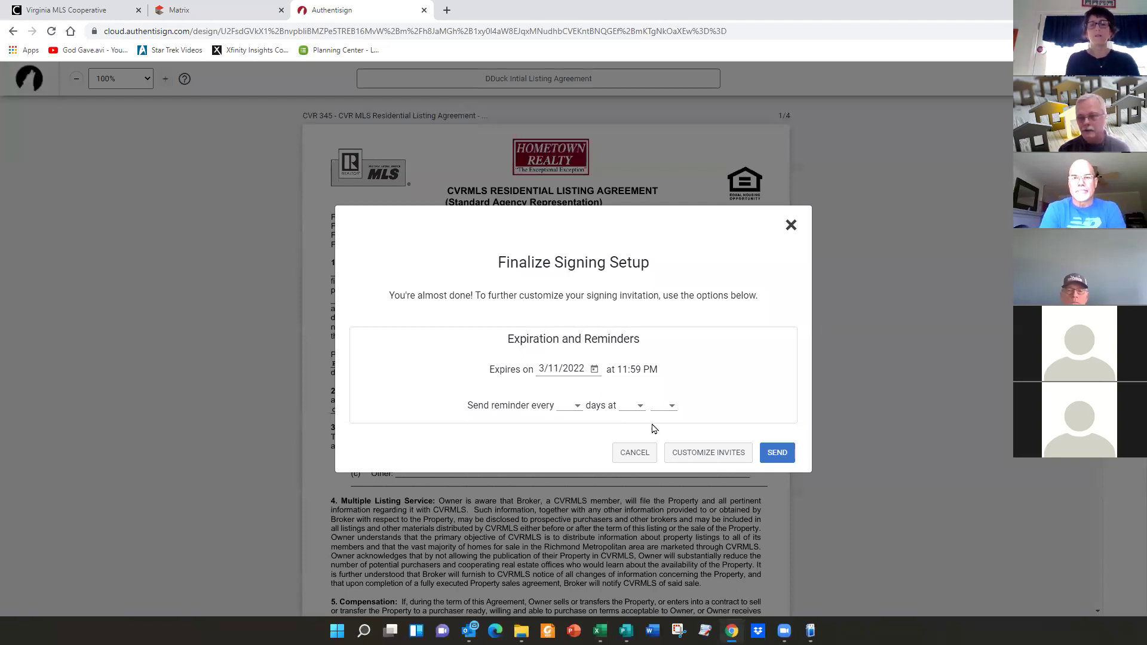
left_click(776, 453)
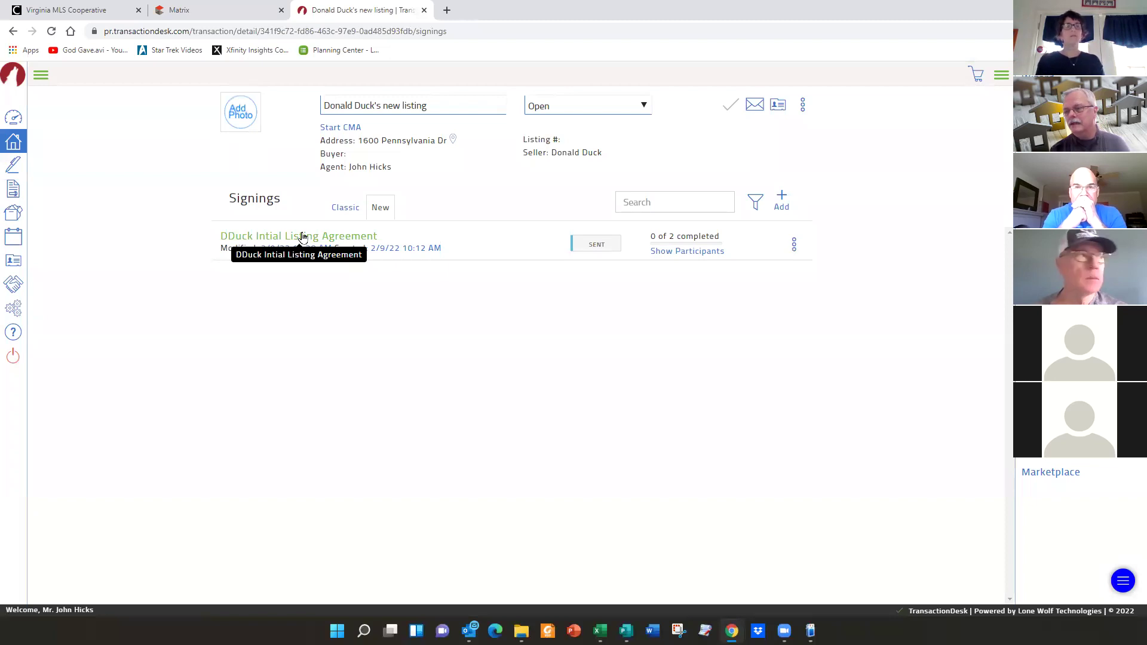
- Open Signing Details for the DDuck Intial Listing Agreement from the Signings list
left_click(303, 236)
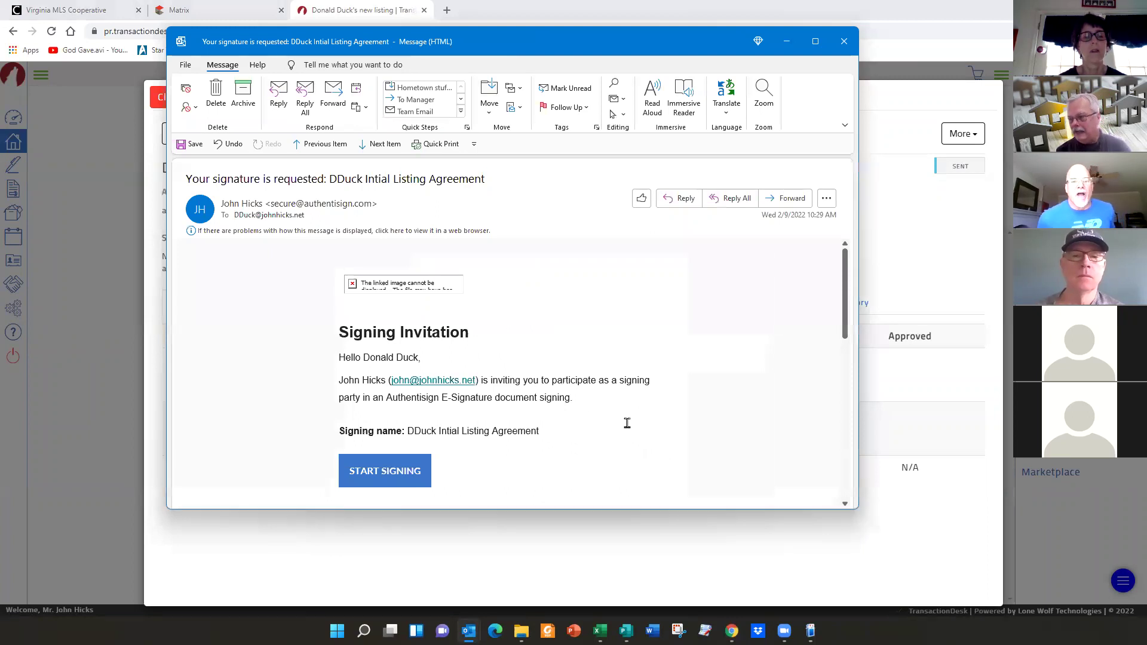
- Launch the seller's signing session via START SIGNING in the invitation email
scroll(627, 423, "down", 2)
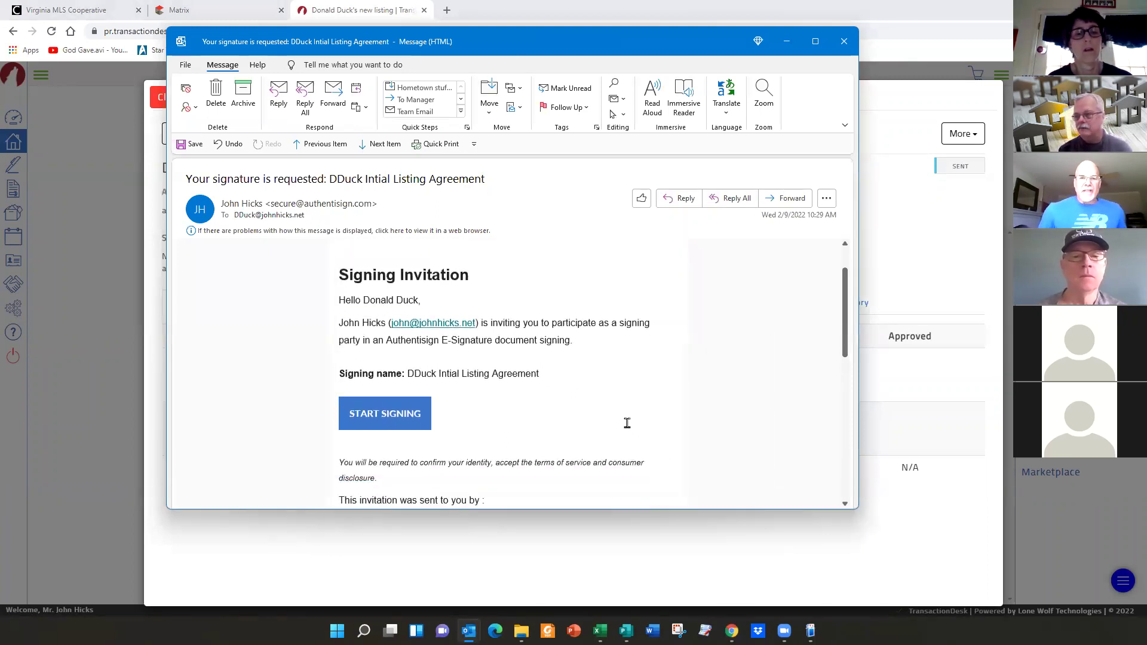
scroll(627, 422, "up", 1)
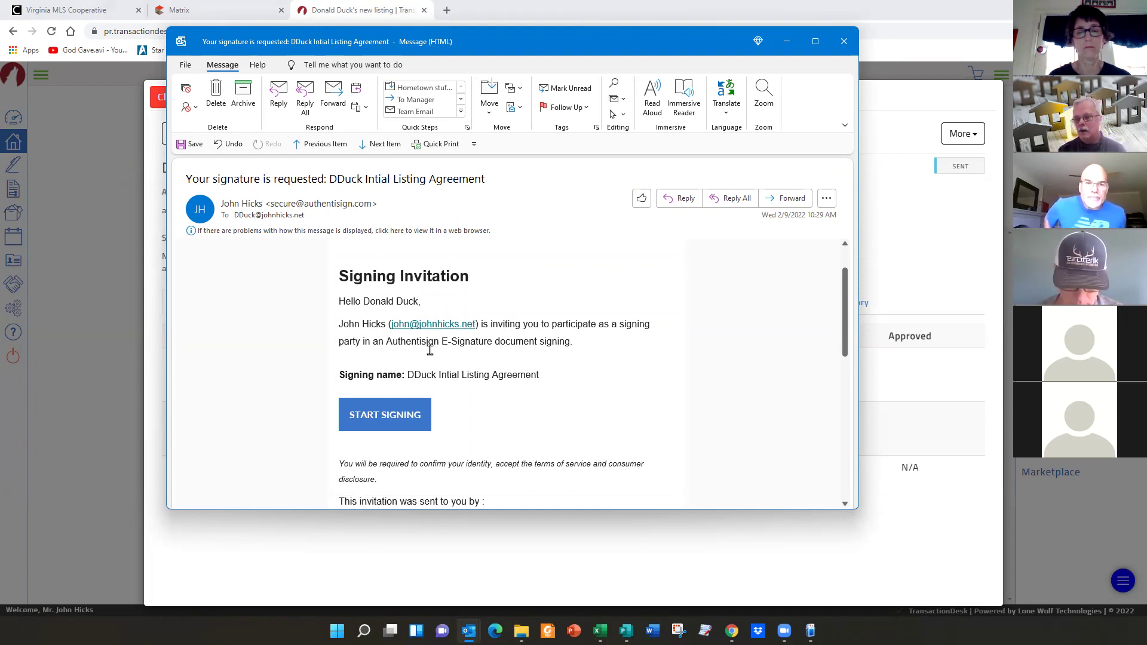
left_click(393, 417)
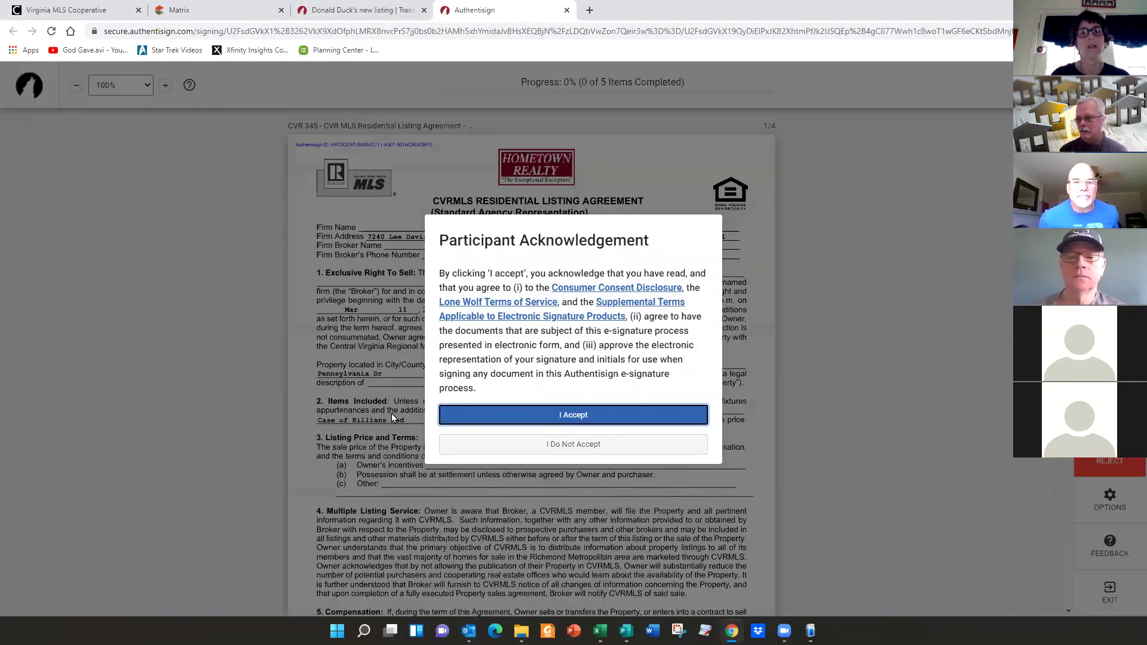
- Accept the e-signature terms and begin creating the seller's signature at the first initials field
left_click(570, 414)
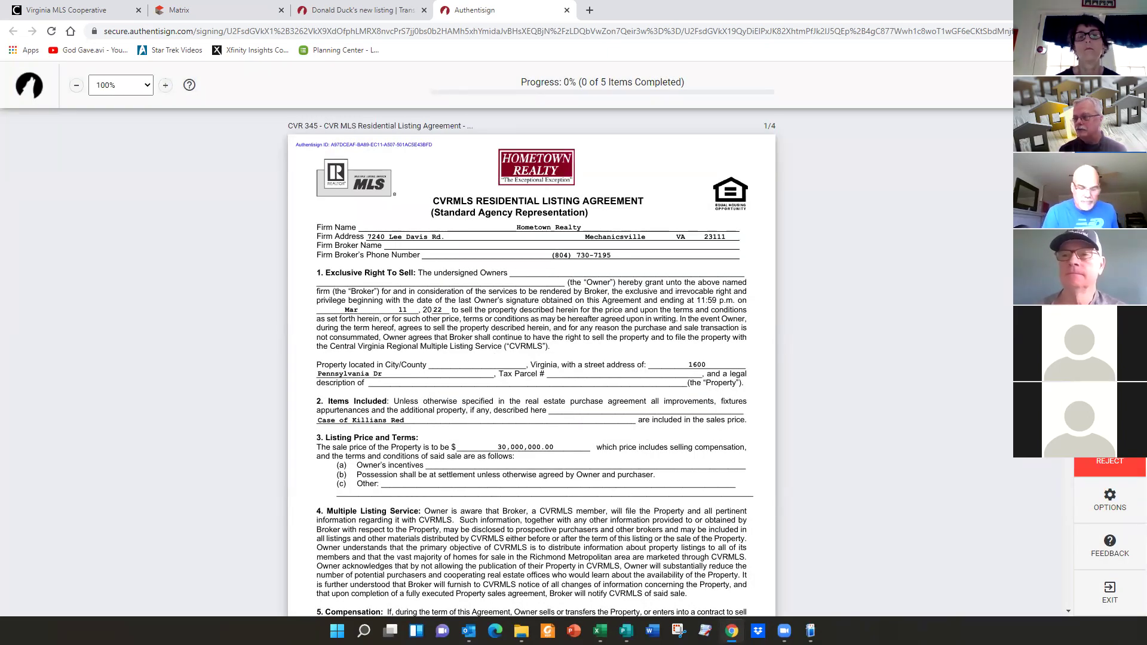
left_click(1110, 132)
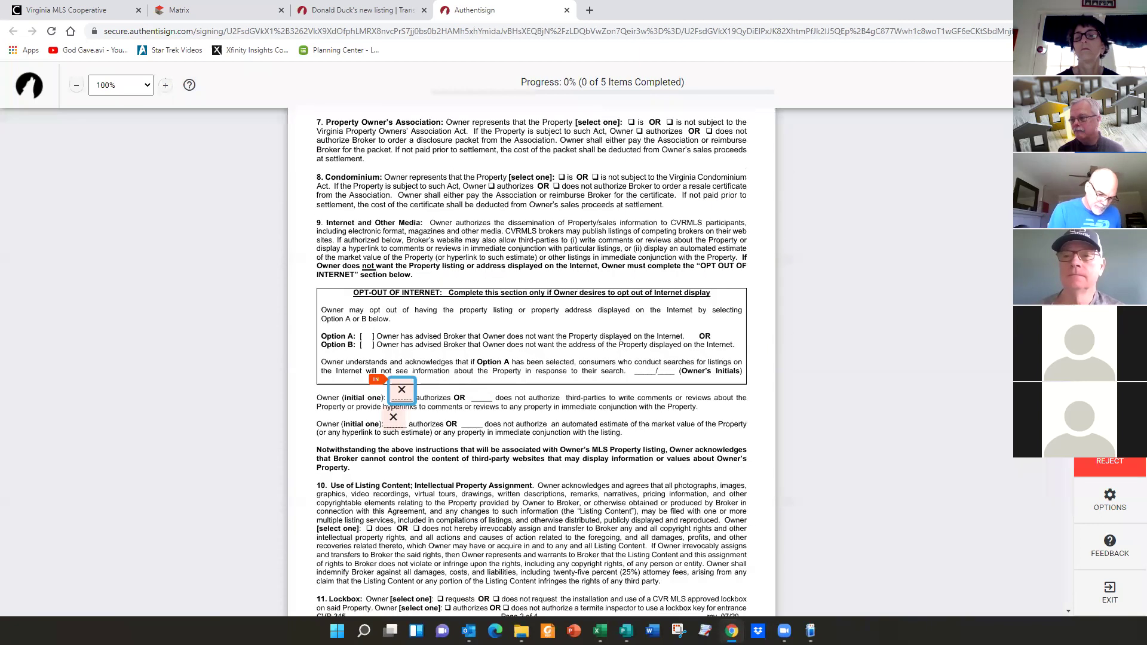
left_click(403, 336)
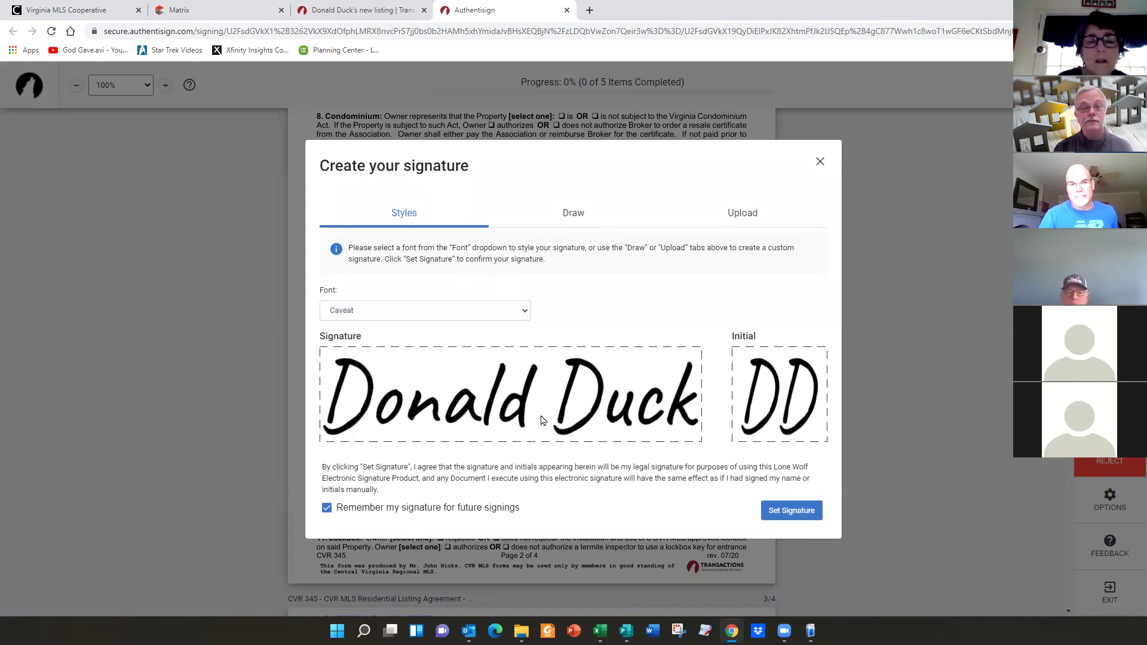
- Adopt the styled signature, initial the owner line and section 16, and sign page 4 and the addendum
left_click(790, 511)
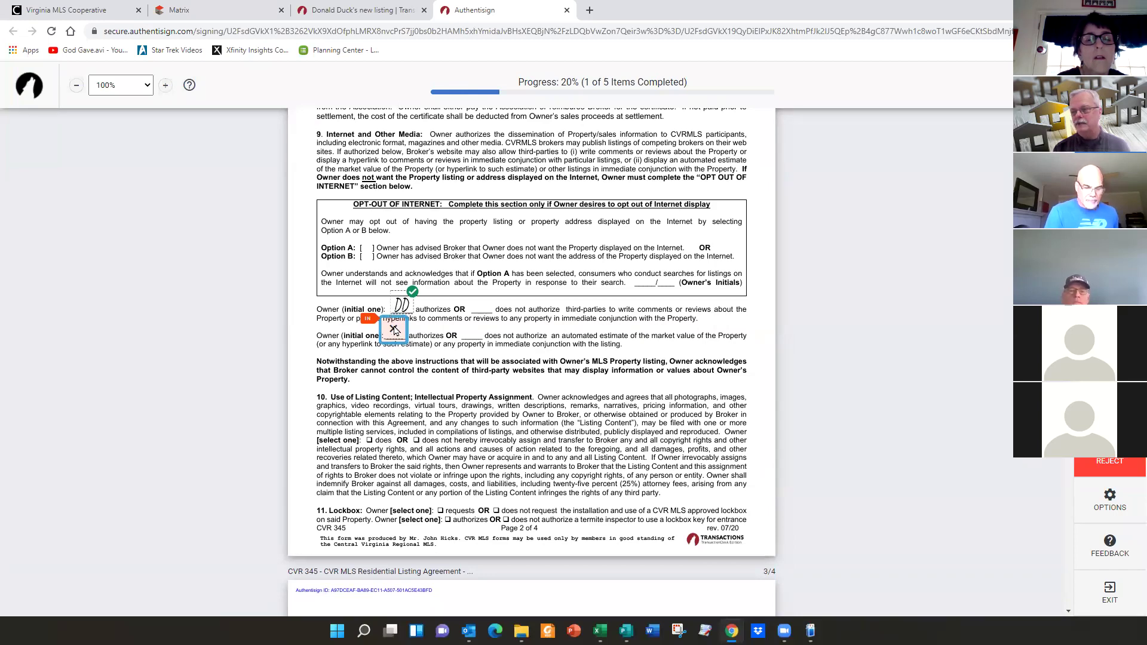
left_click(394, 329)
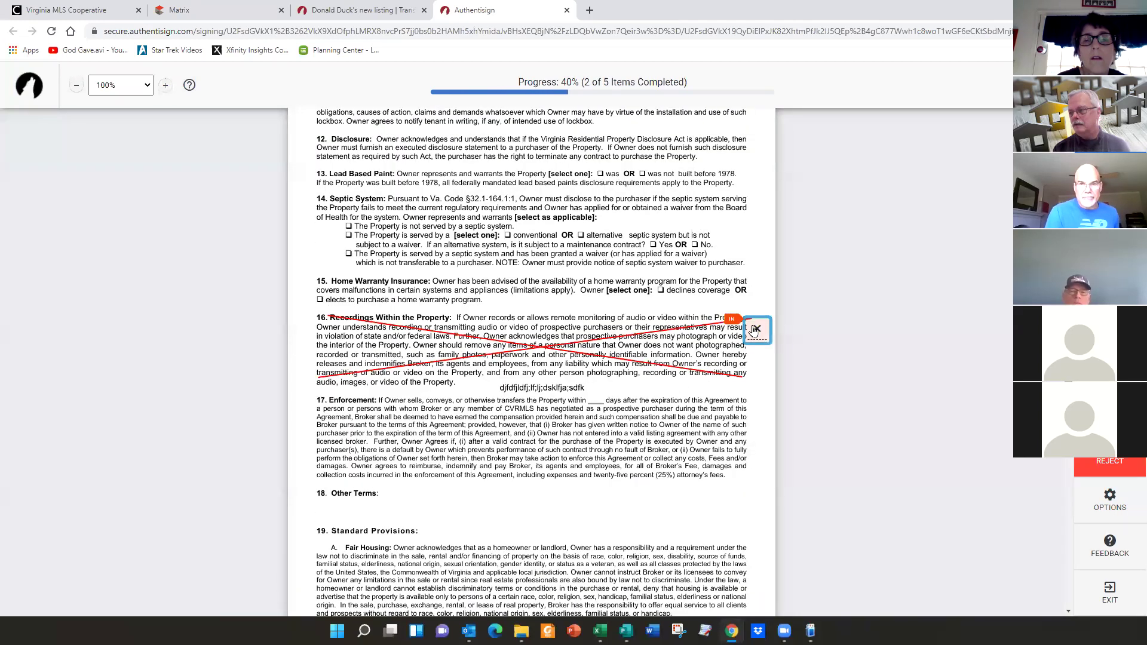
left_click(756, 329)
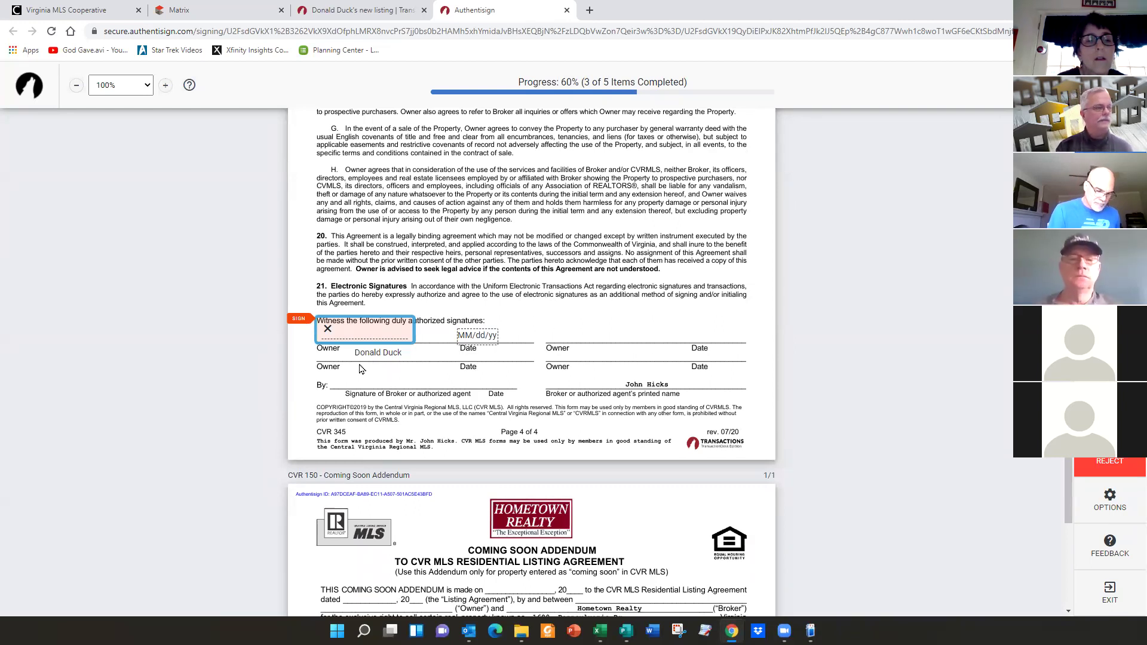
left_click(368, 329)
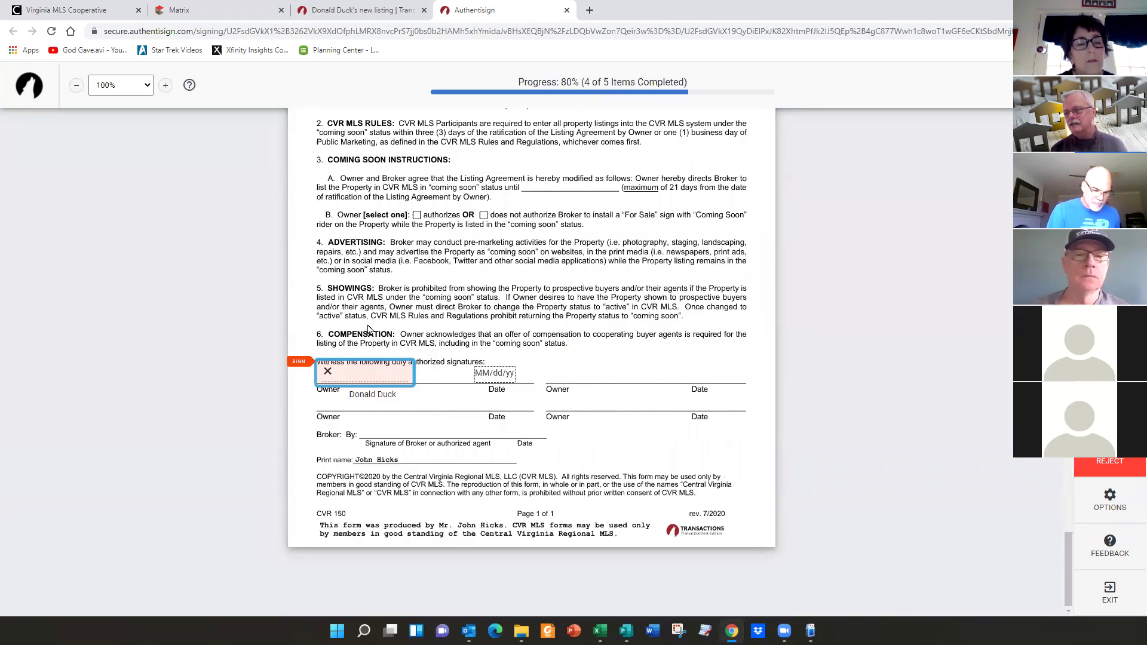
left_click(371, 374)
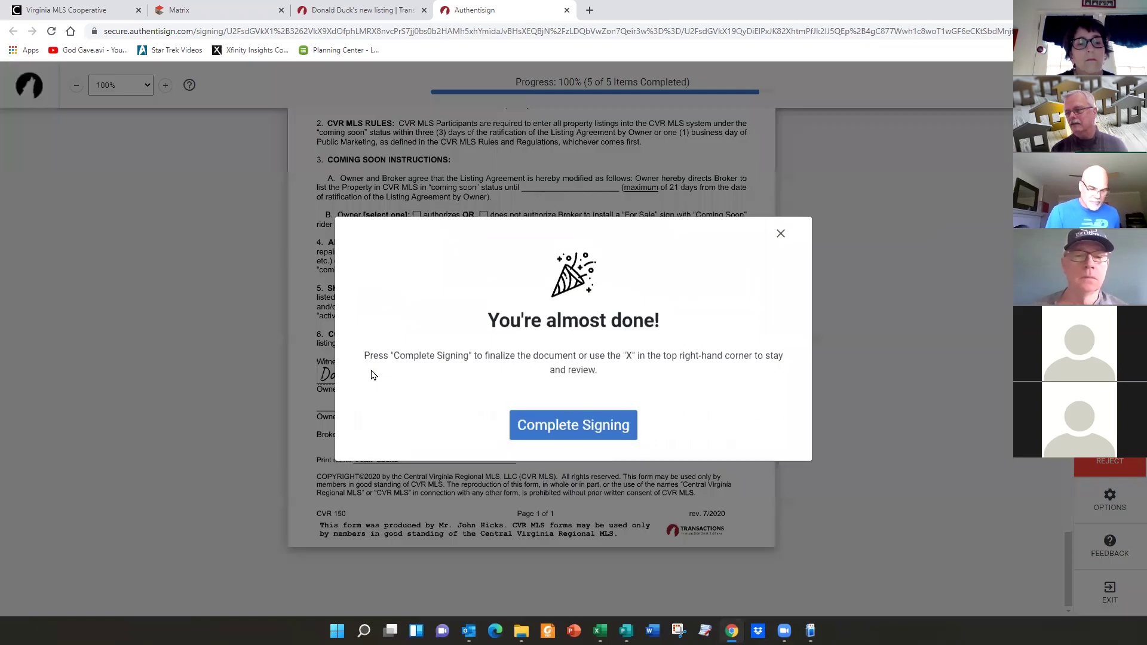
- Confirm Complete Signing in the You're almost done! dialog to finish the seller's signing
left_click(601, 435)
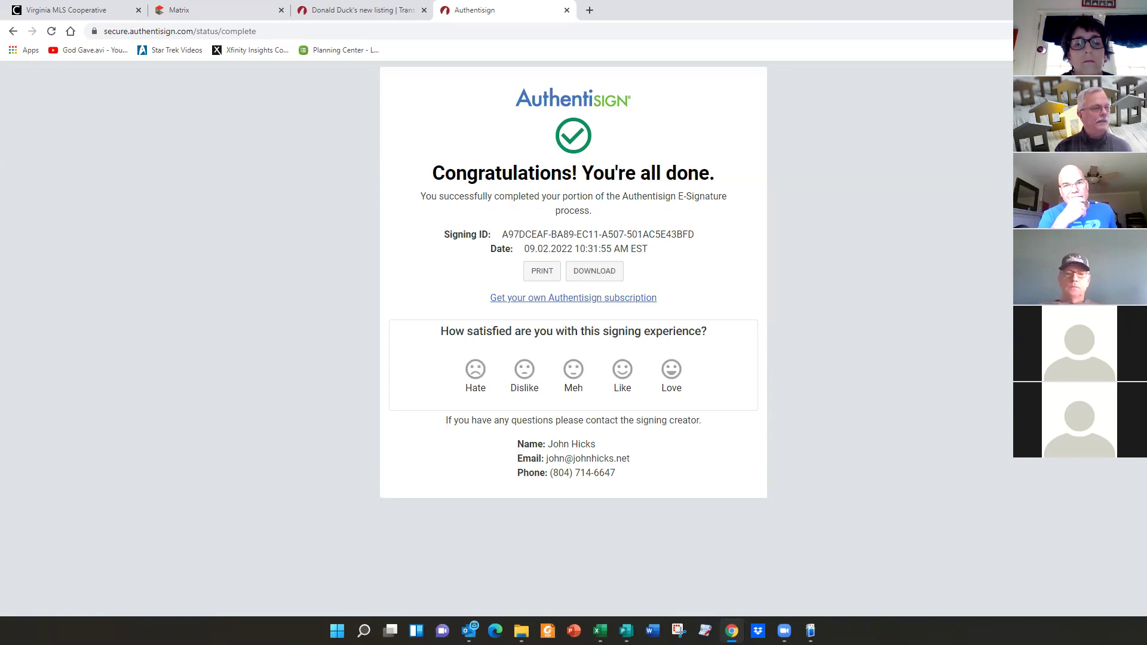
- Start the agent's signing from the Authentisign invitation email in Outlook
key("alt+Tab")
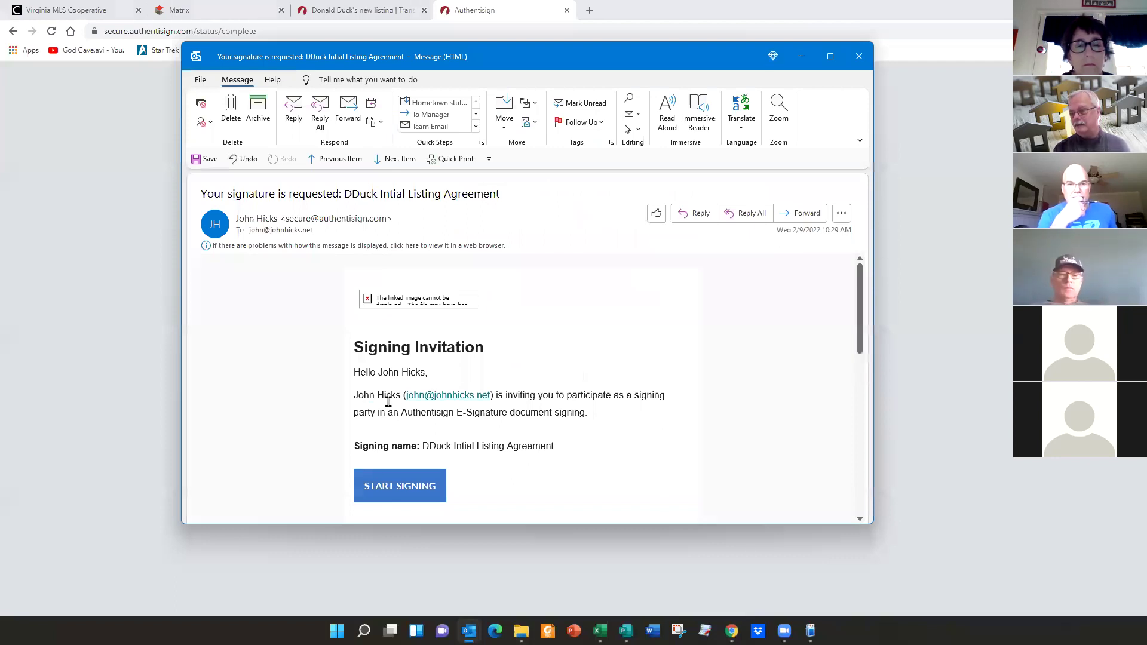
left_click(407, 487)
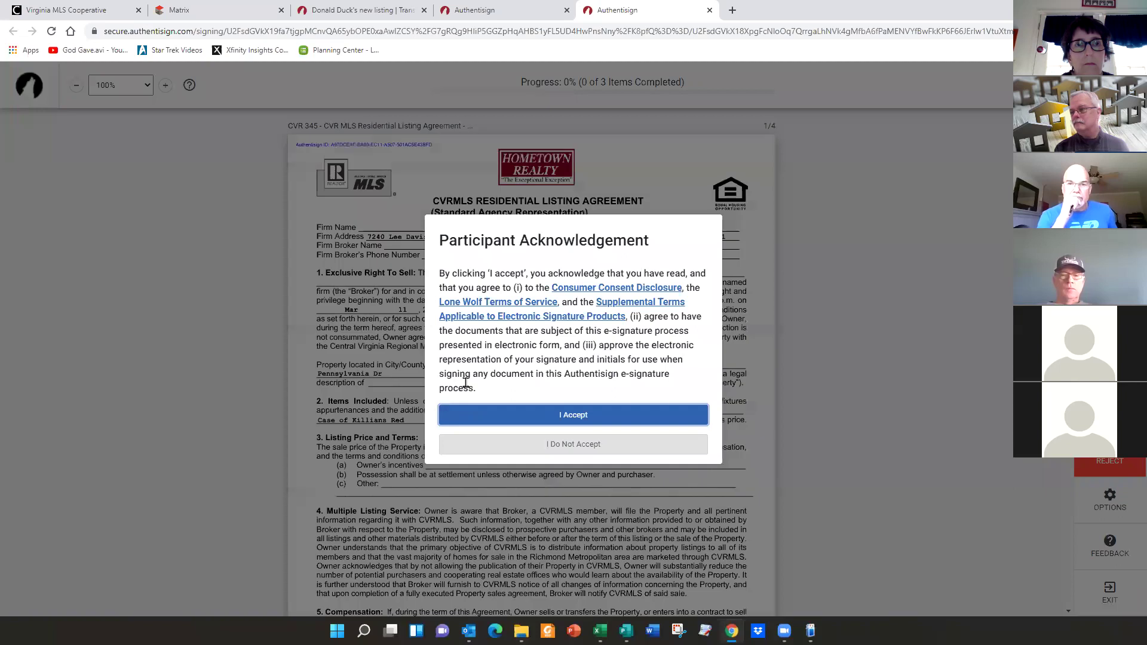
- Accept the terms, initial the section 16 recordings clause, sign both broker lines, and complete signing
left_click(566, 419)
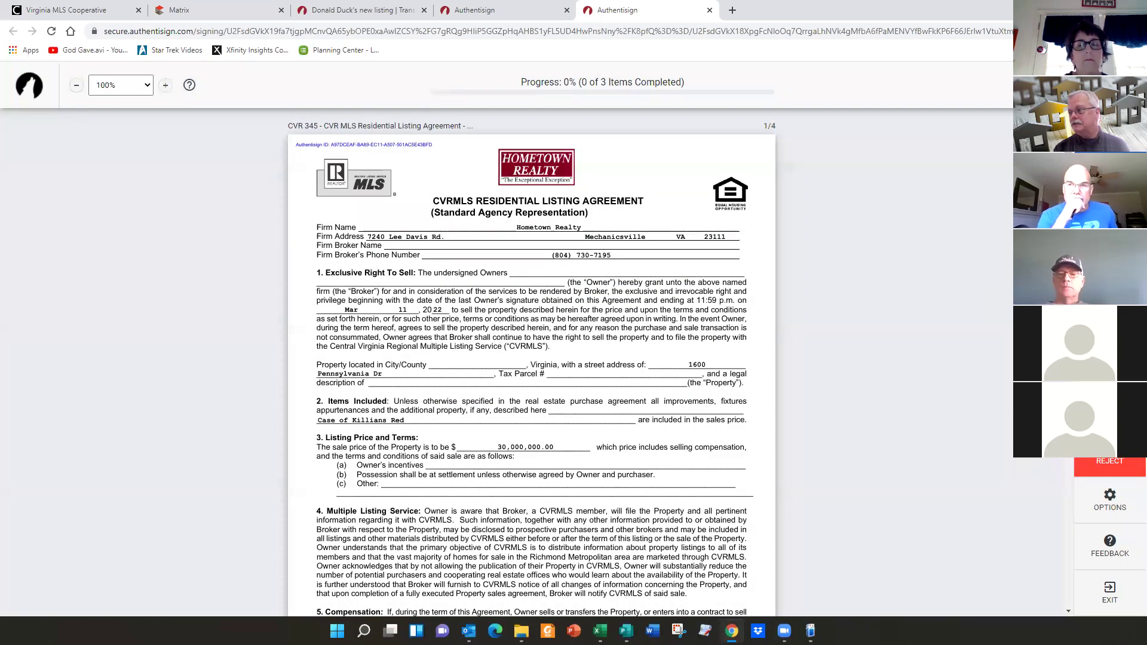
left_click(1110, 84)
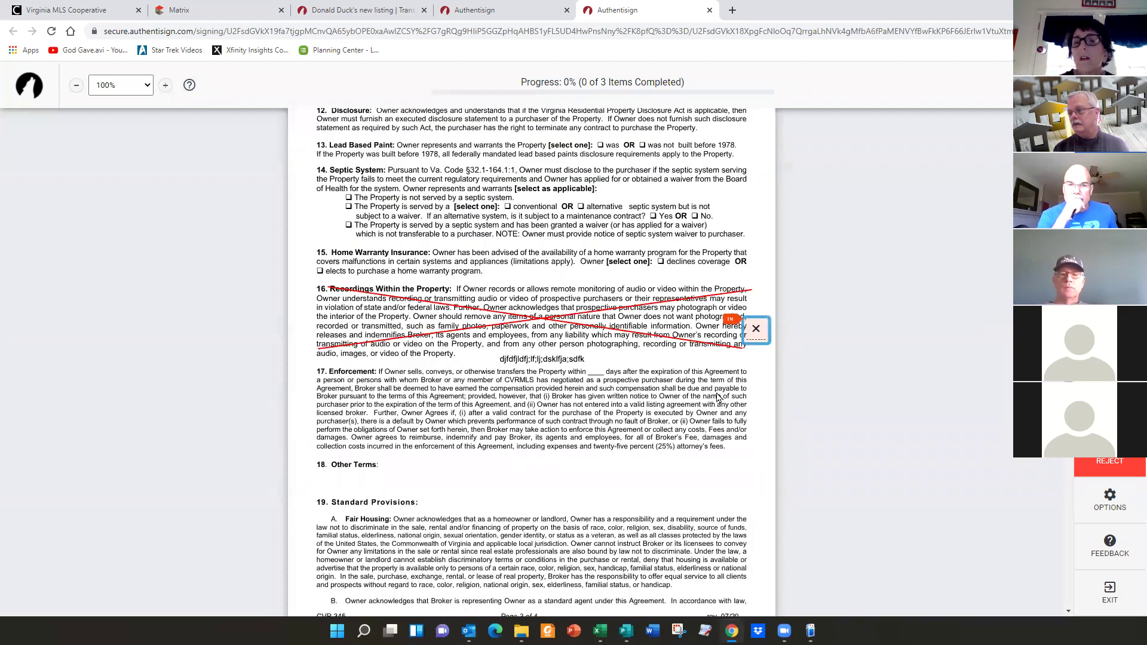
left_click(757, 335)
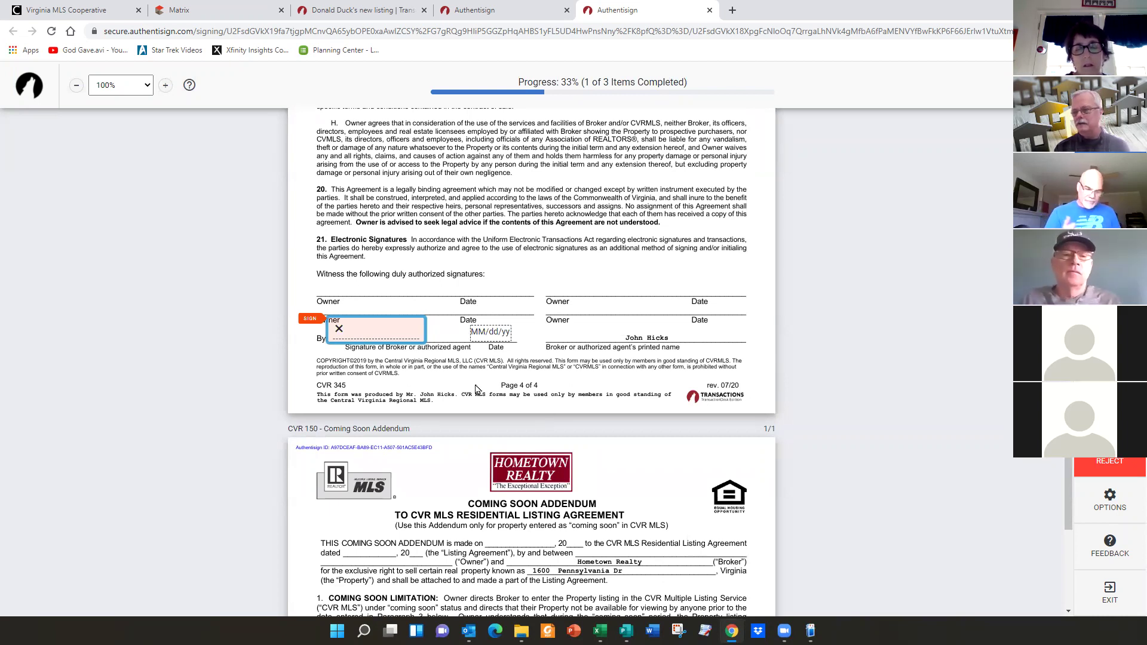
left_click(345, 333)
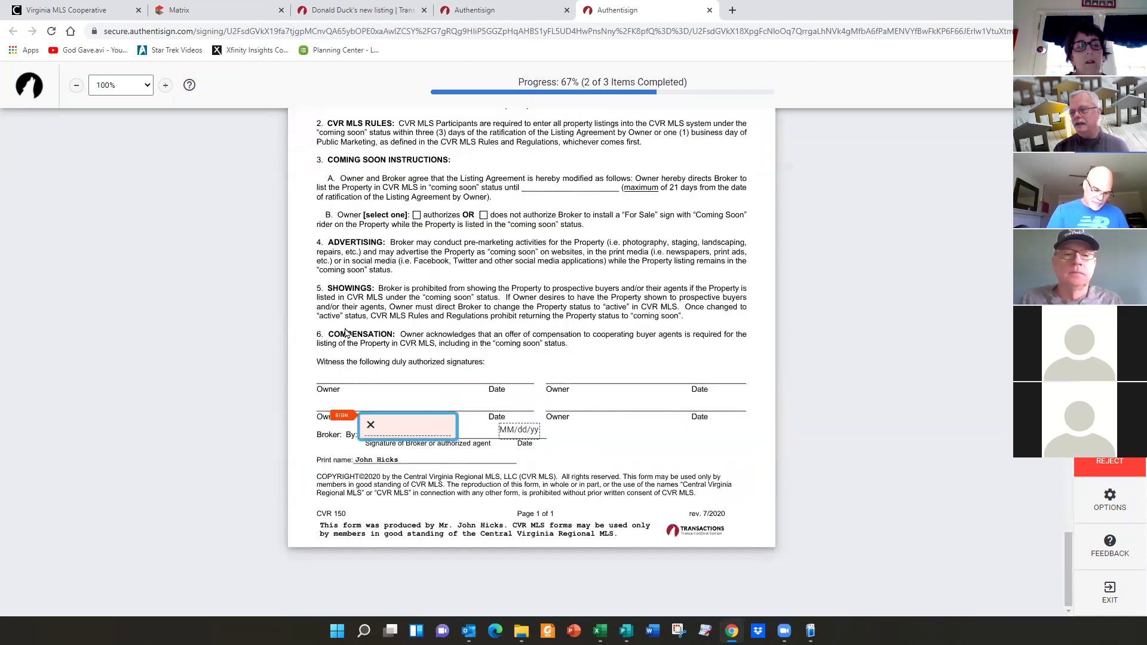
left_click(403, 430)
left_click(575, 421)
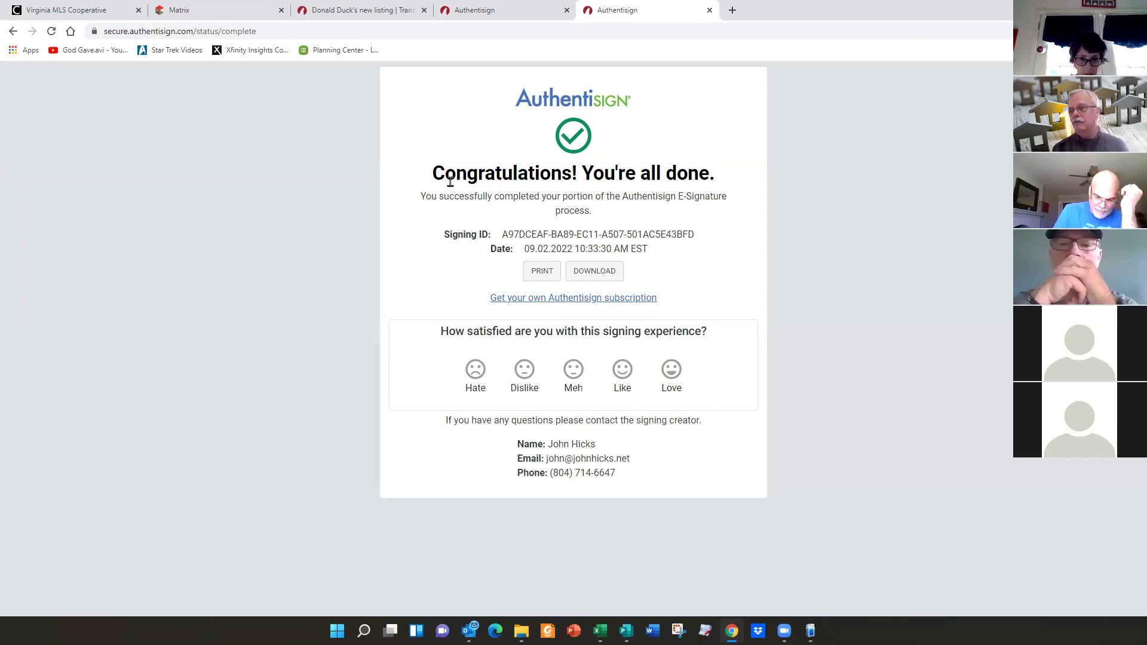
left_click(485, 9)
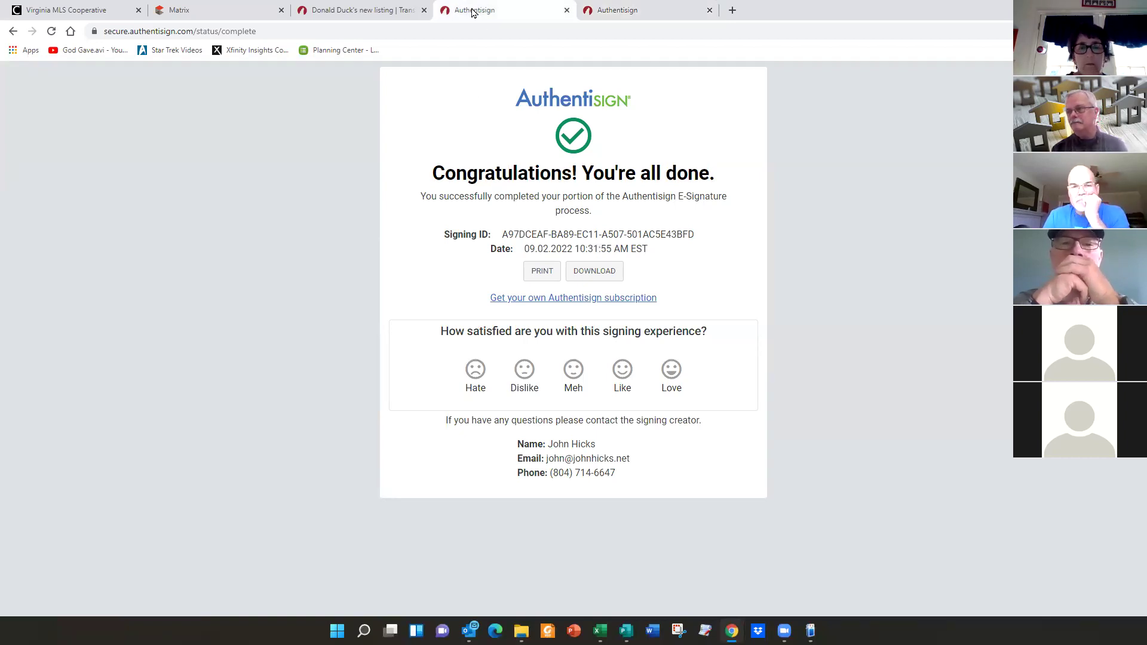
- Reload the listing and open the DDuck Intial Listing Agreement's signing details, now completed 2 of 2
left_click(373, 12)
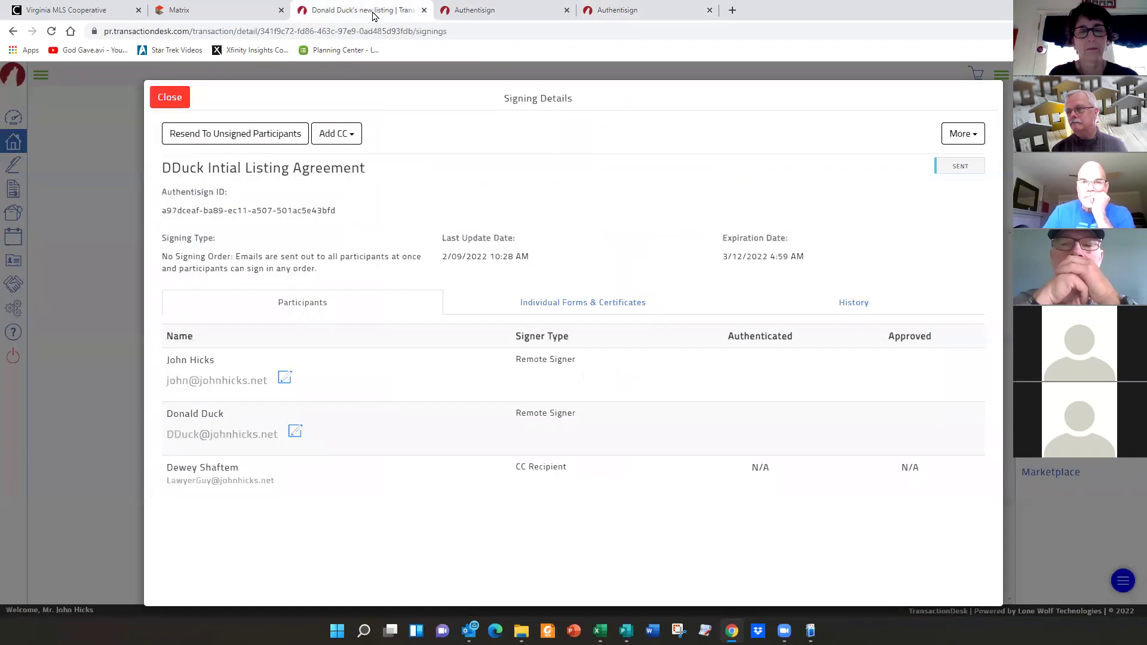
right_click(597, 211)
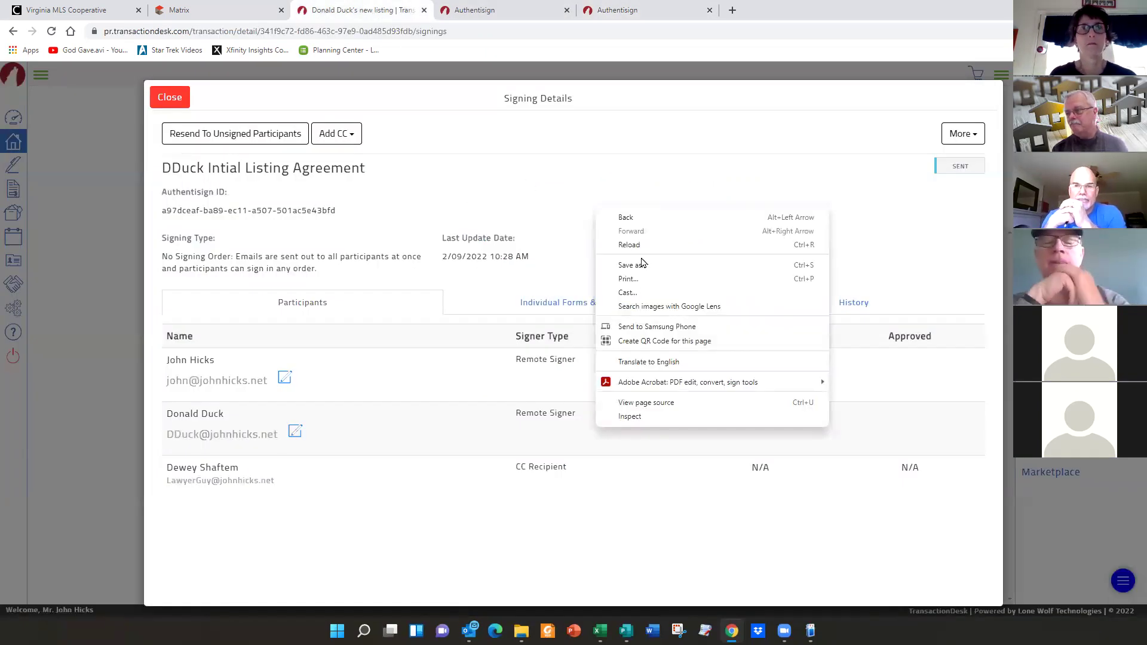
left_click(629, 244)
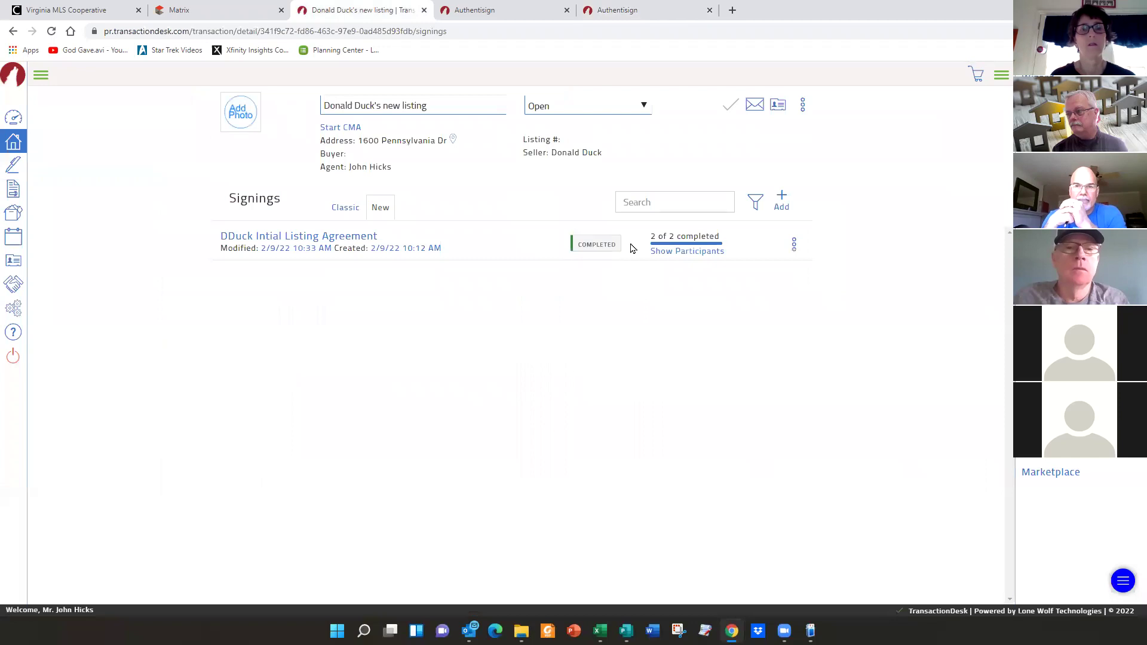
left_click(319, 239)
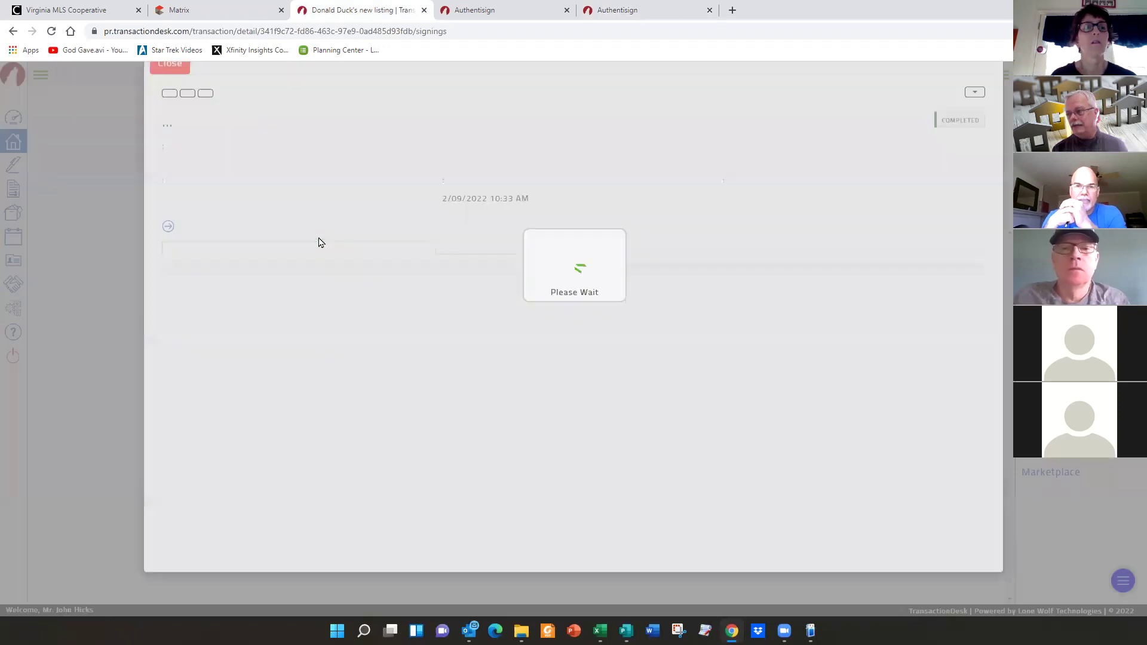